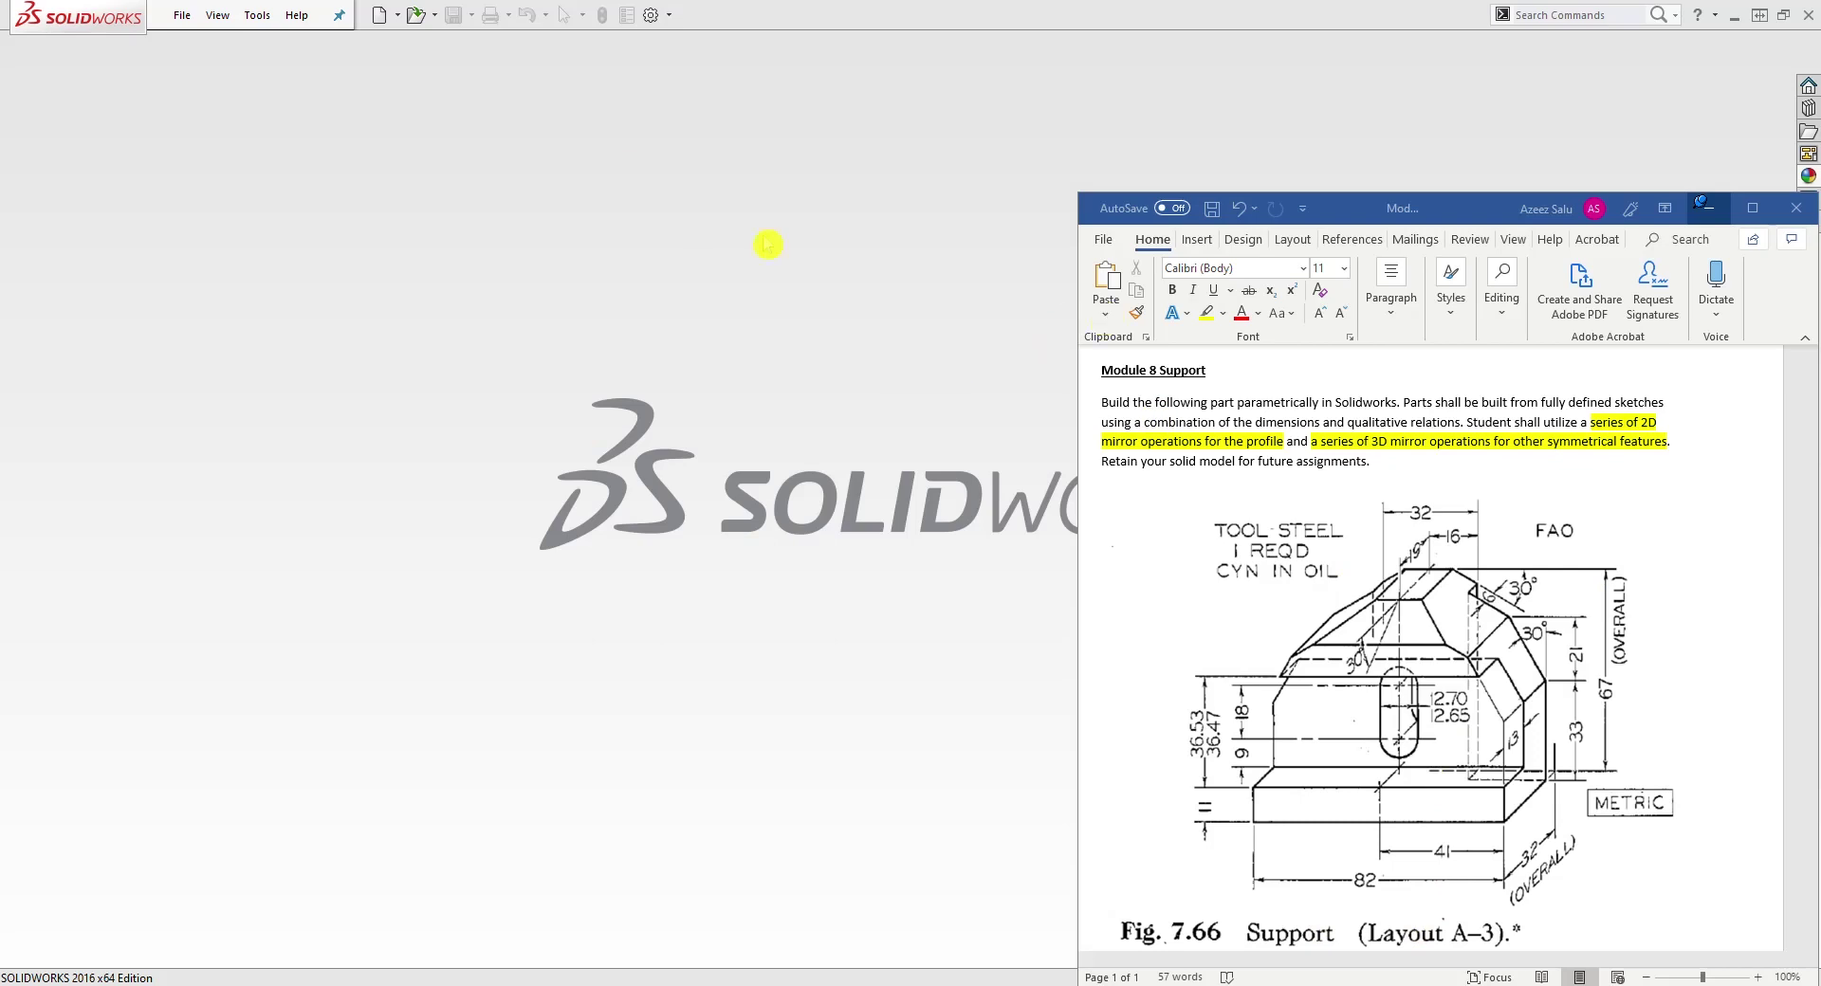
Step: Create a new part document and set its unit system to MMGS (millimeter, gram, second)
left_click(380, 15)
left_click(906, 672)
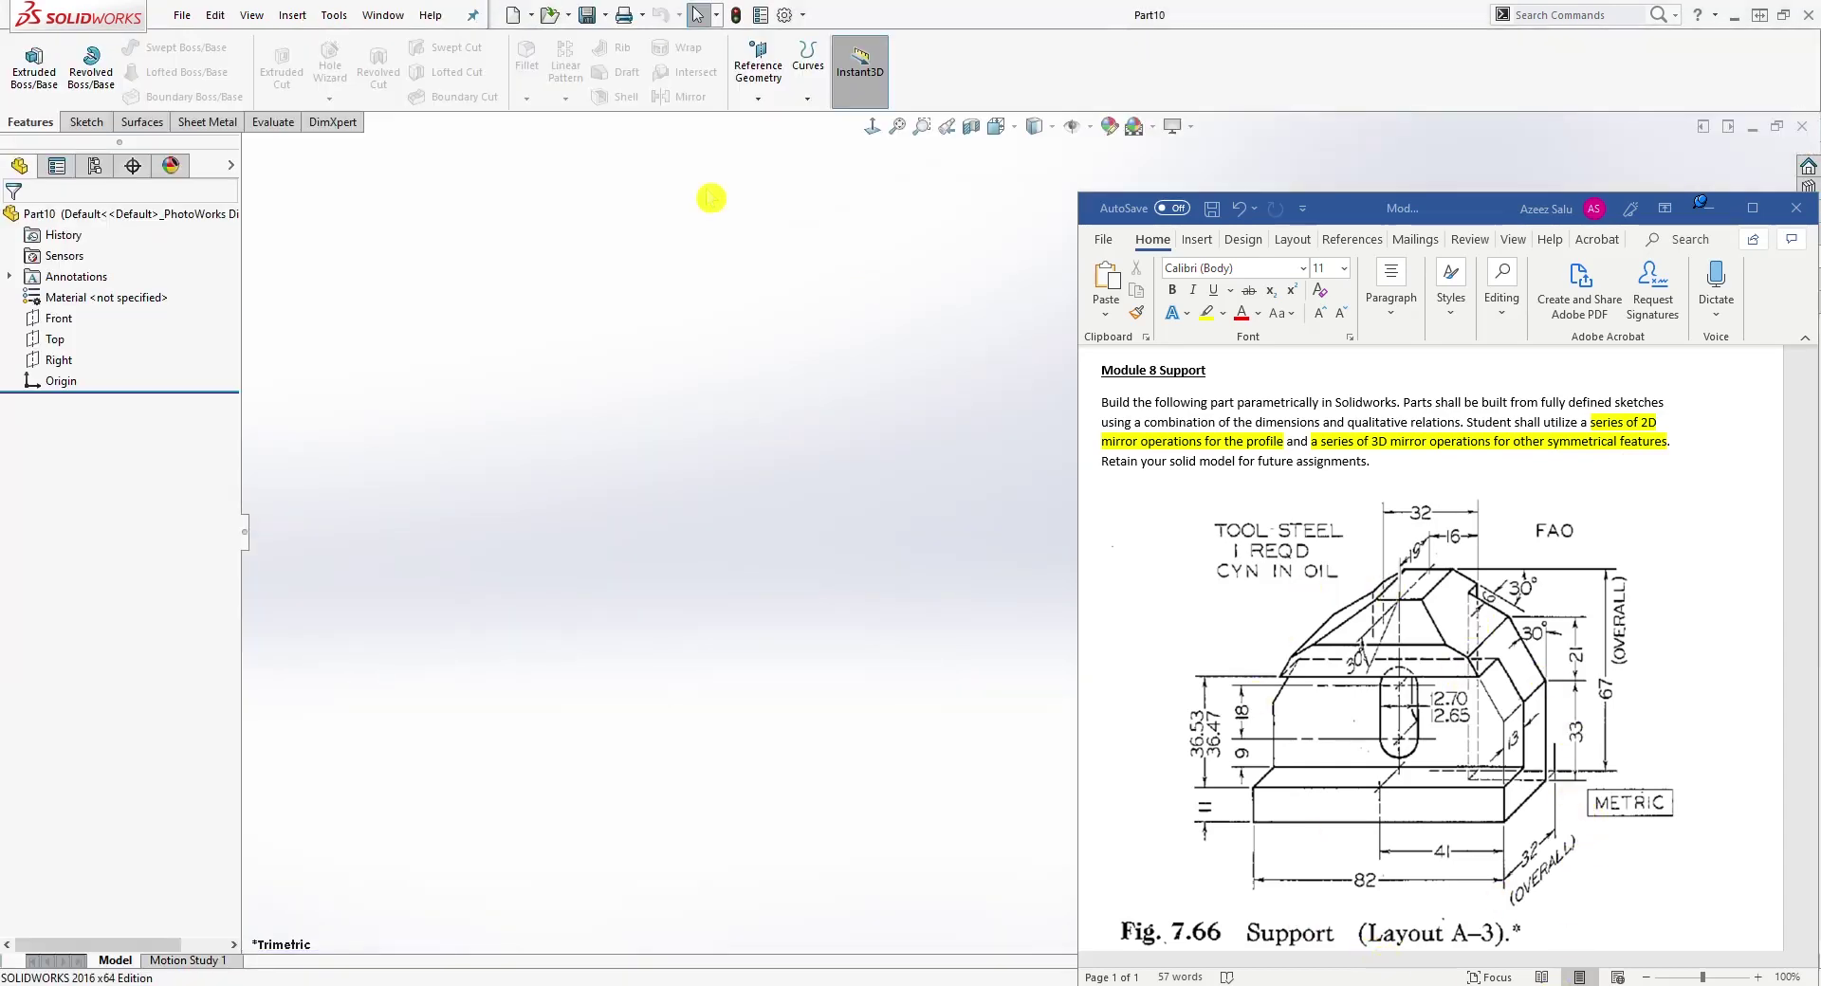
left_click(784, 17)
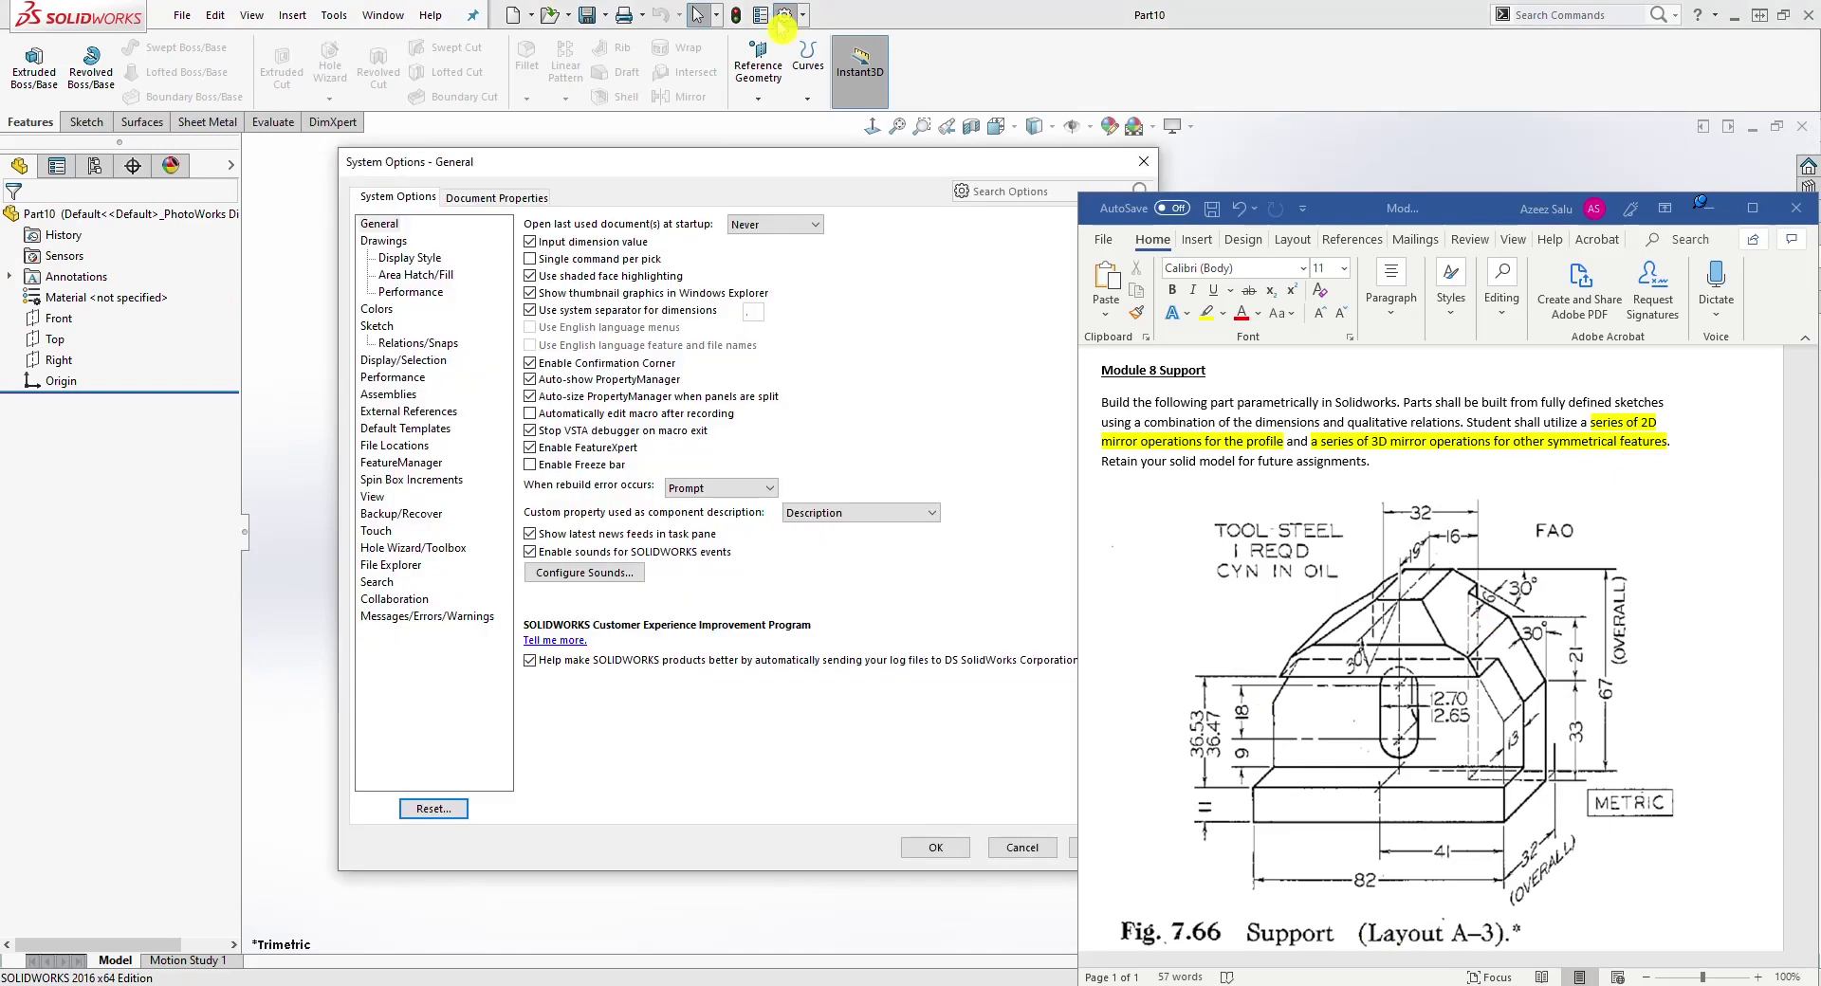
left_click(505, 196)
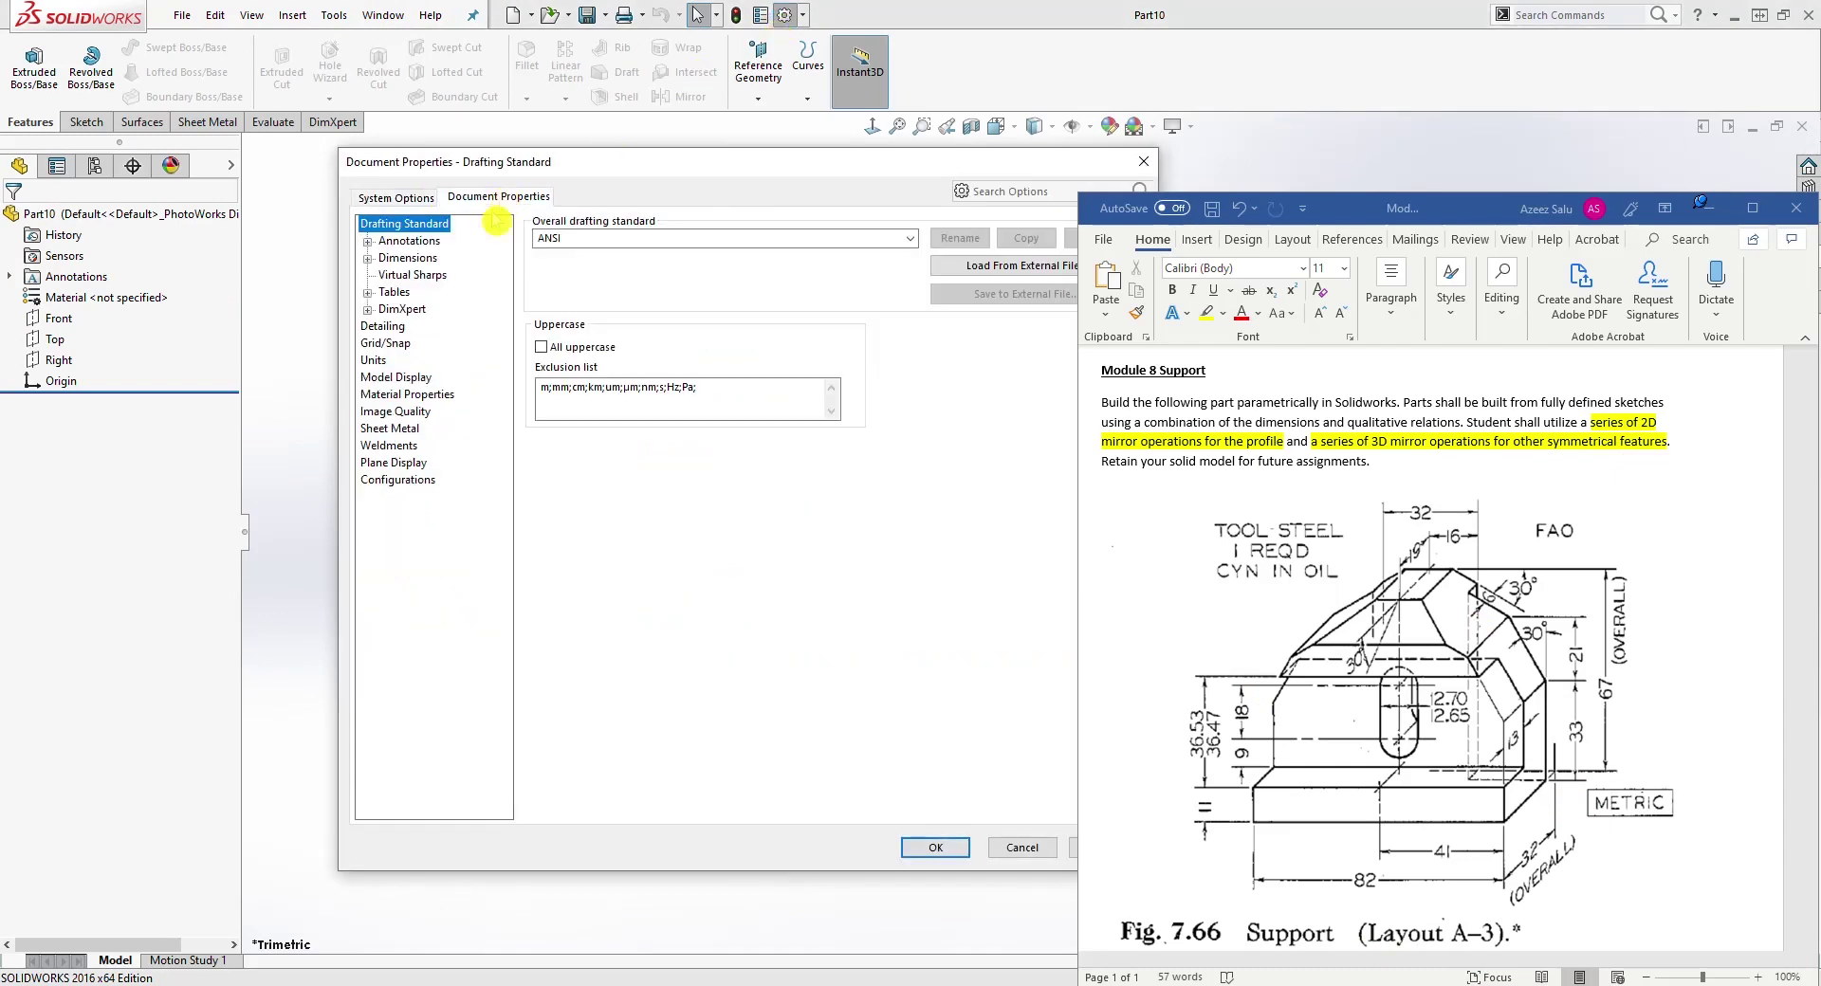
left_click(372, 360)
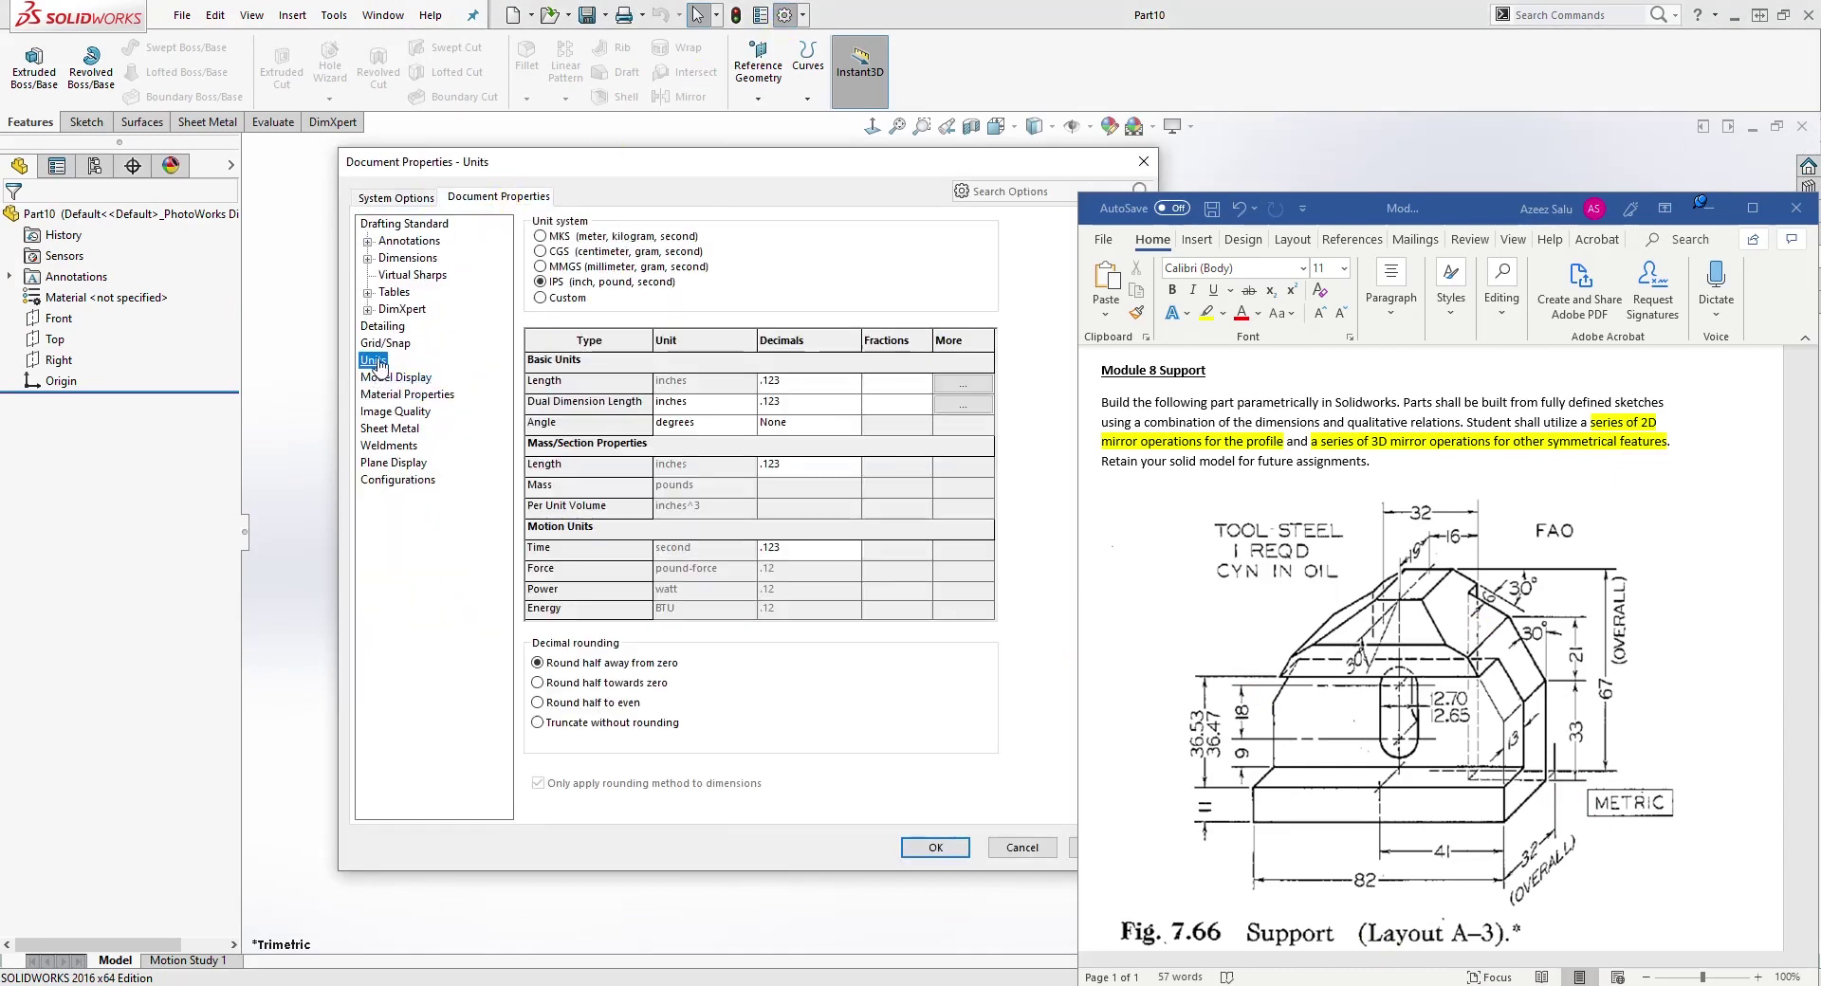
left_click(542, 269)
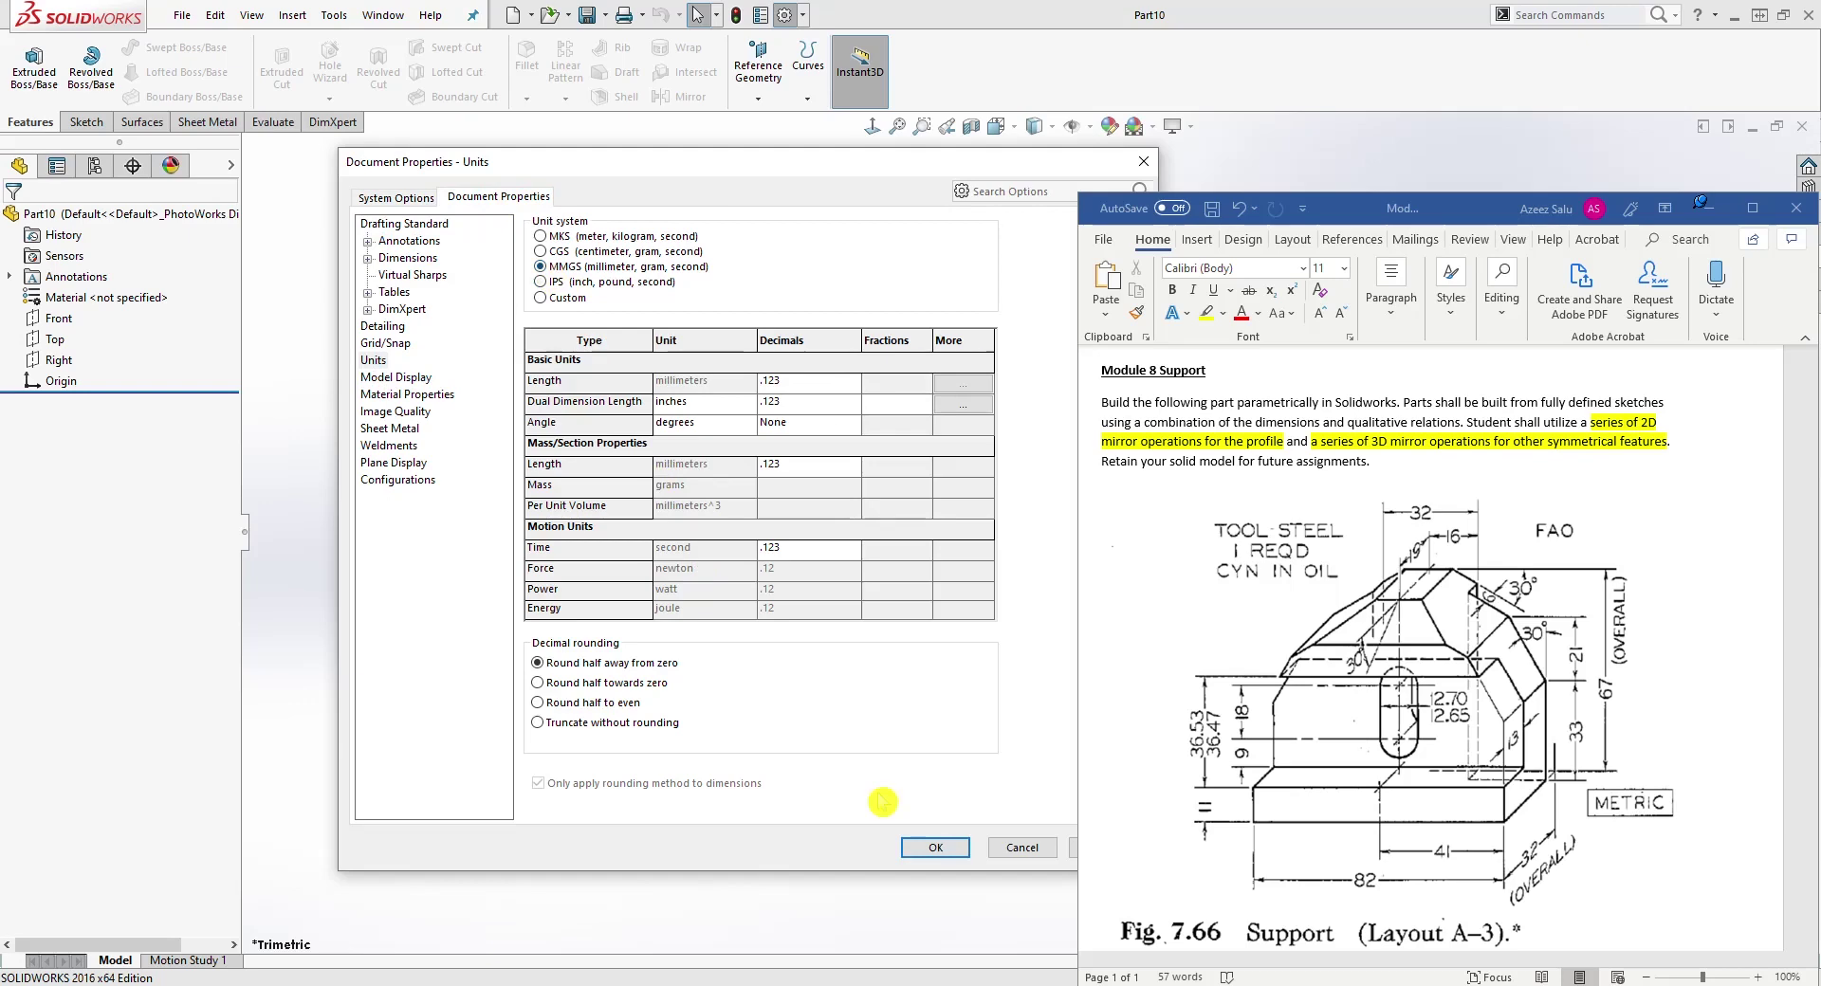
left_click(935, 847)
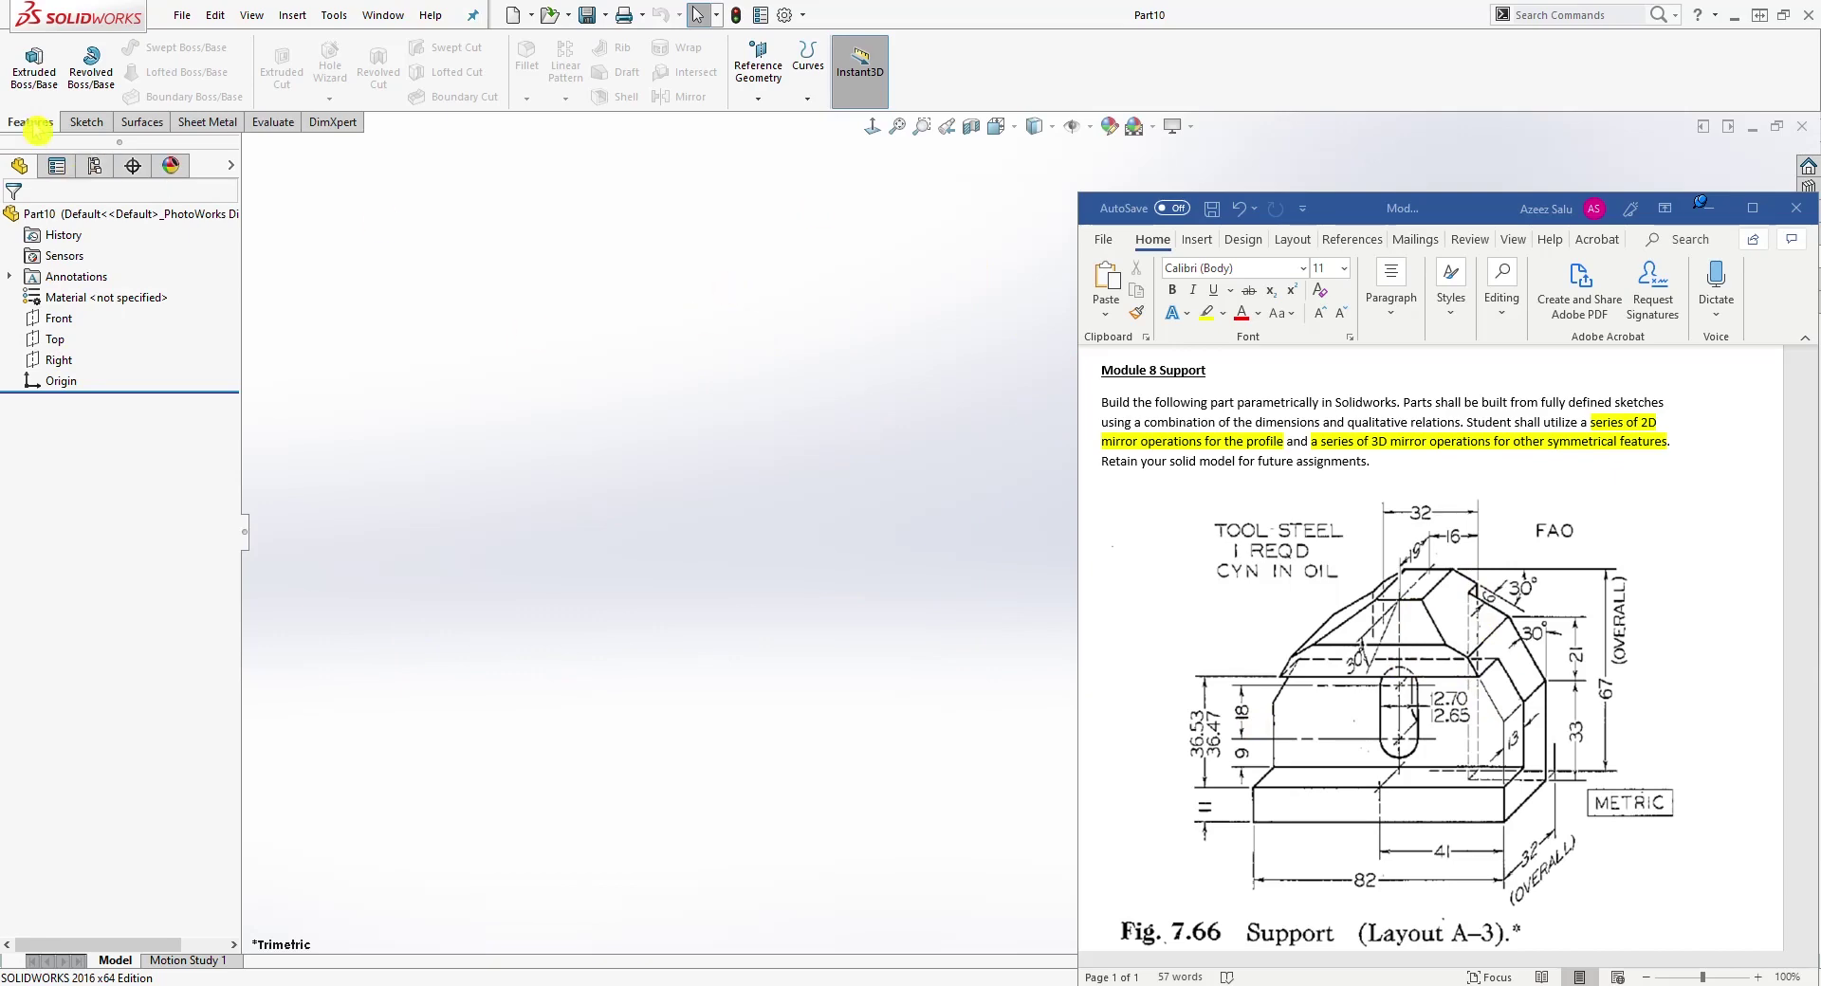
Step: Start a sketch on the Front plane and draw a corner rectangle from the origin, about 54 mm wide and 65 mm high
left_click(85, 123)
left_click(27, 59)
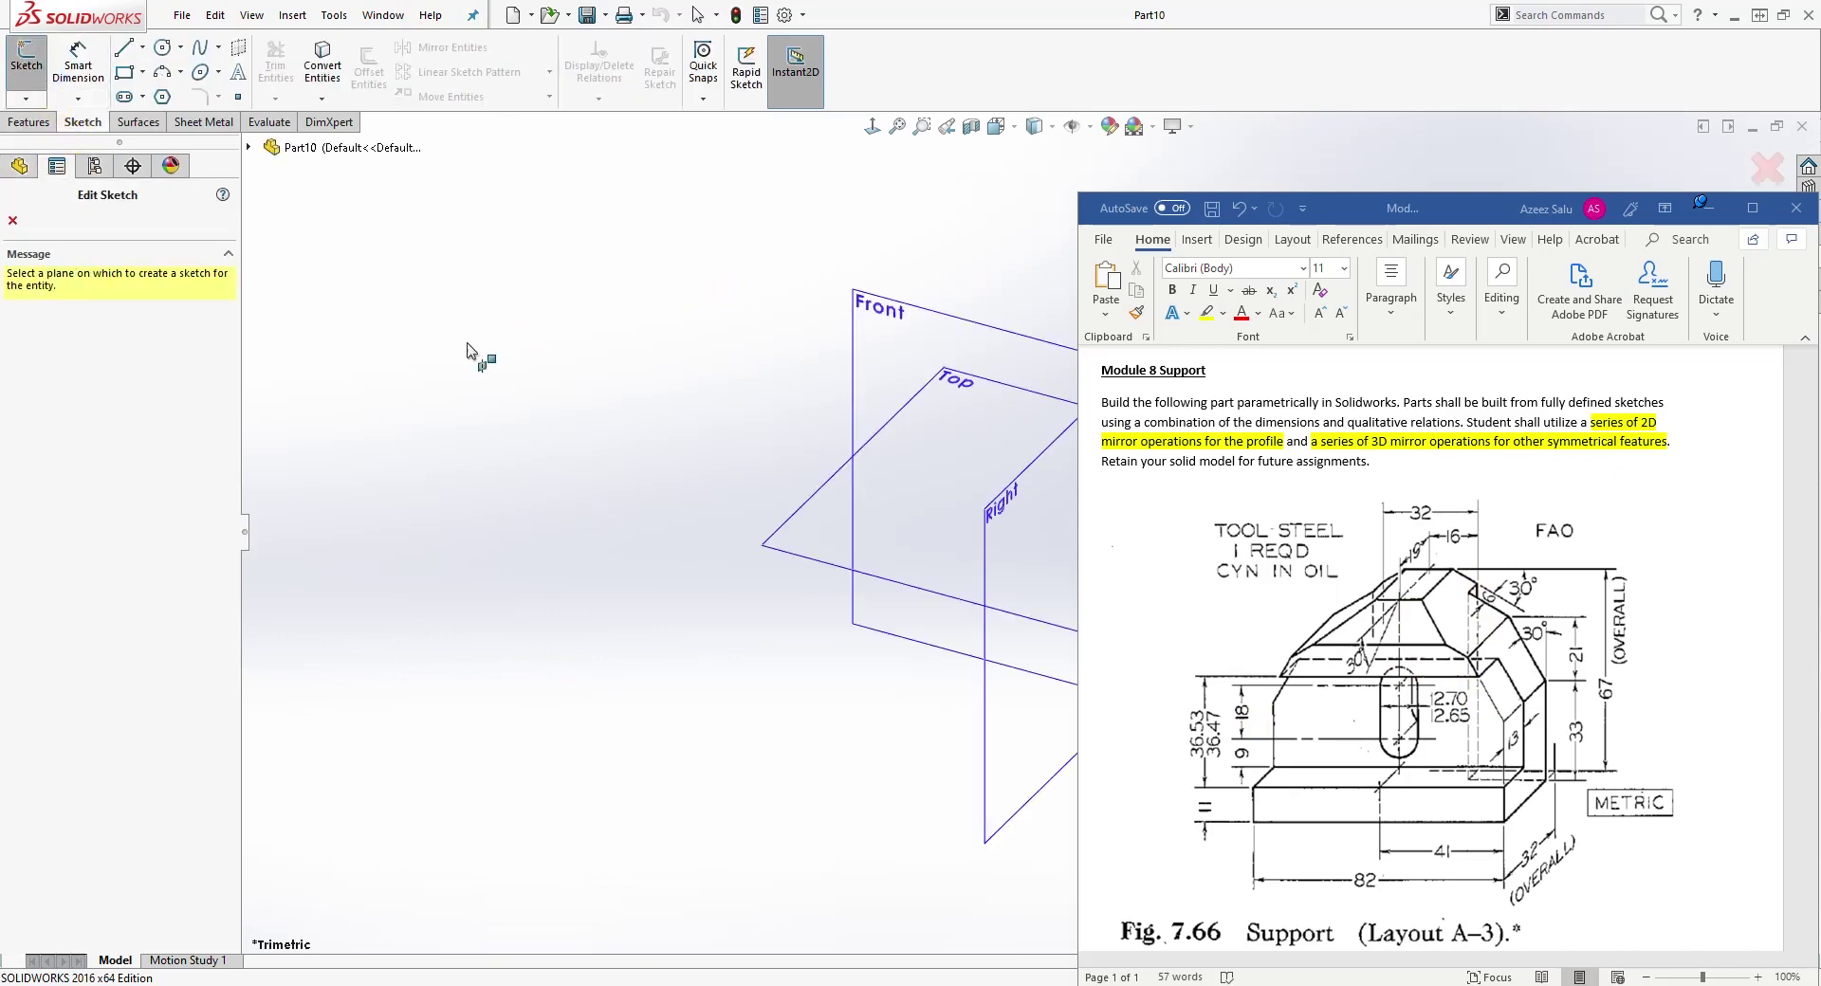
left_click(881, 461)
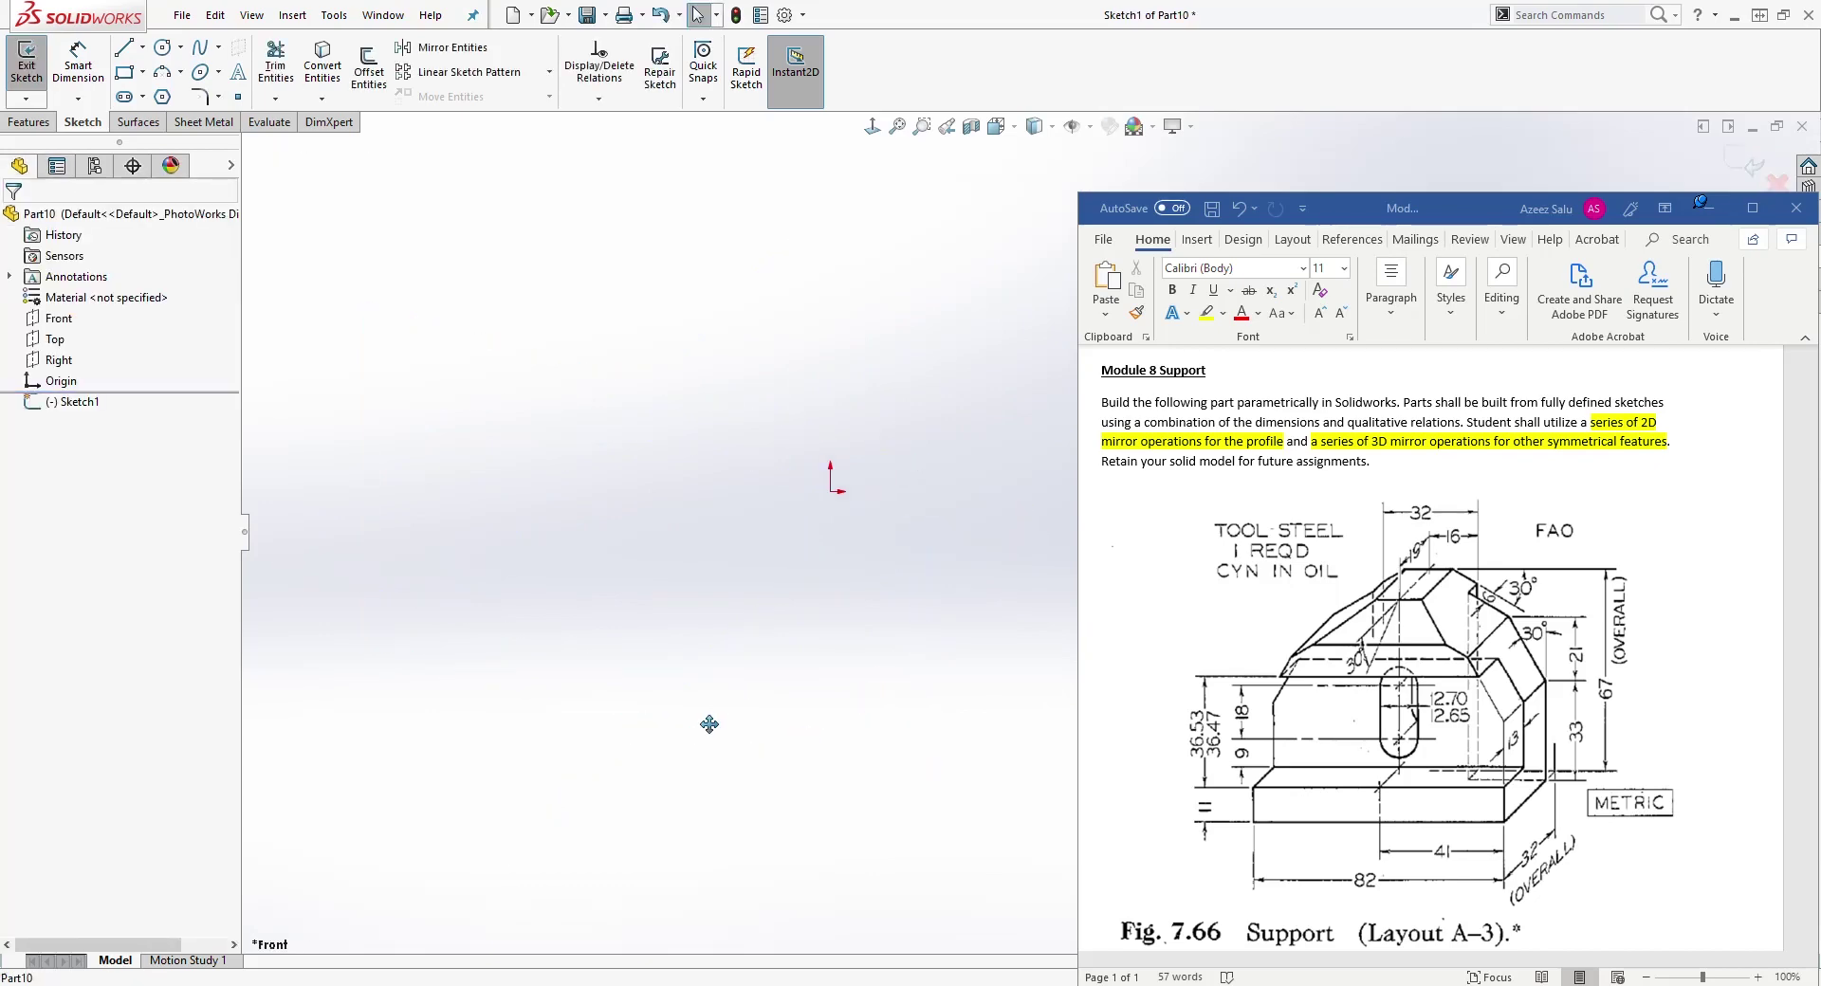
left_click(124, 72)
left_click(550, 570)
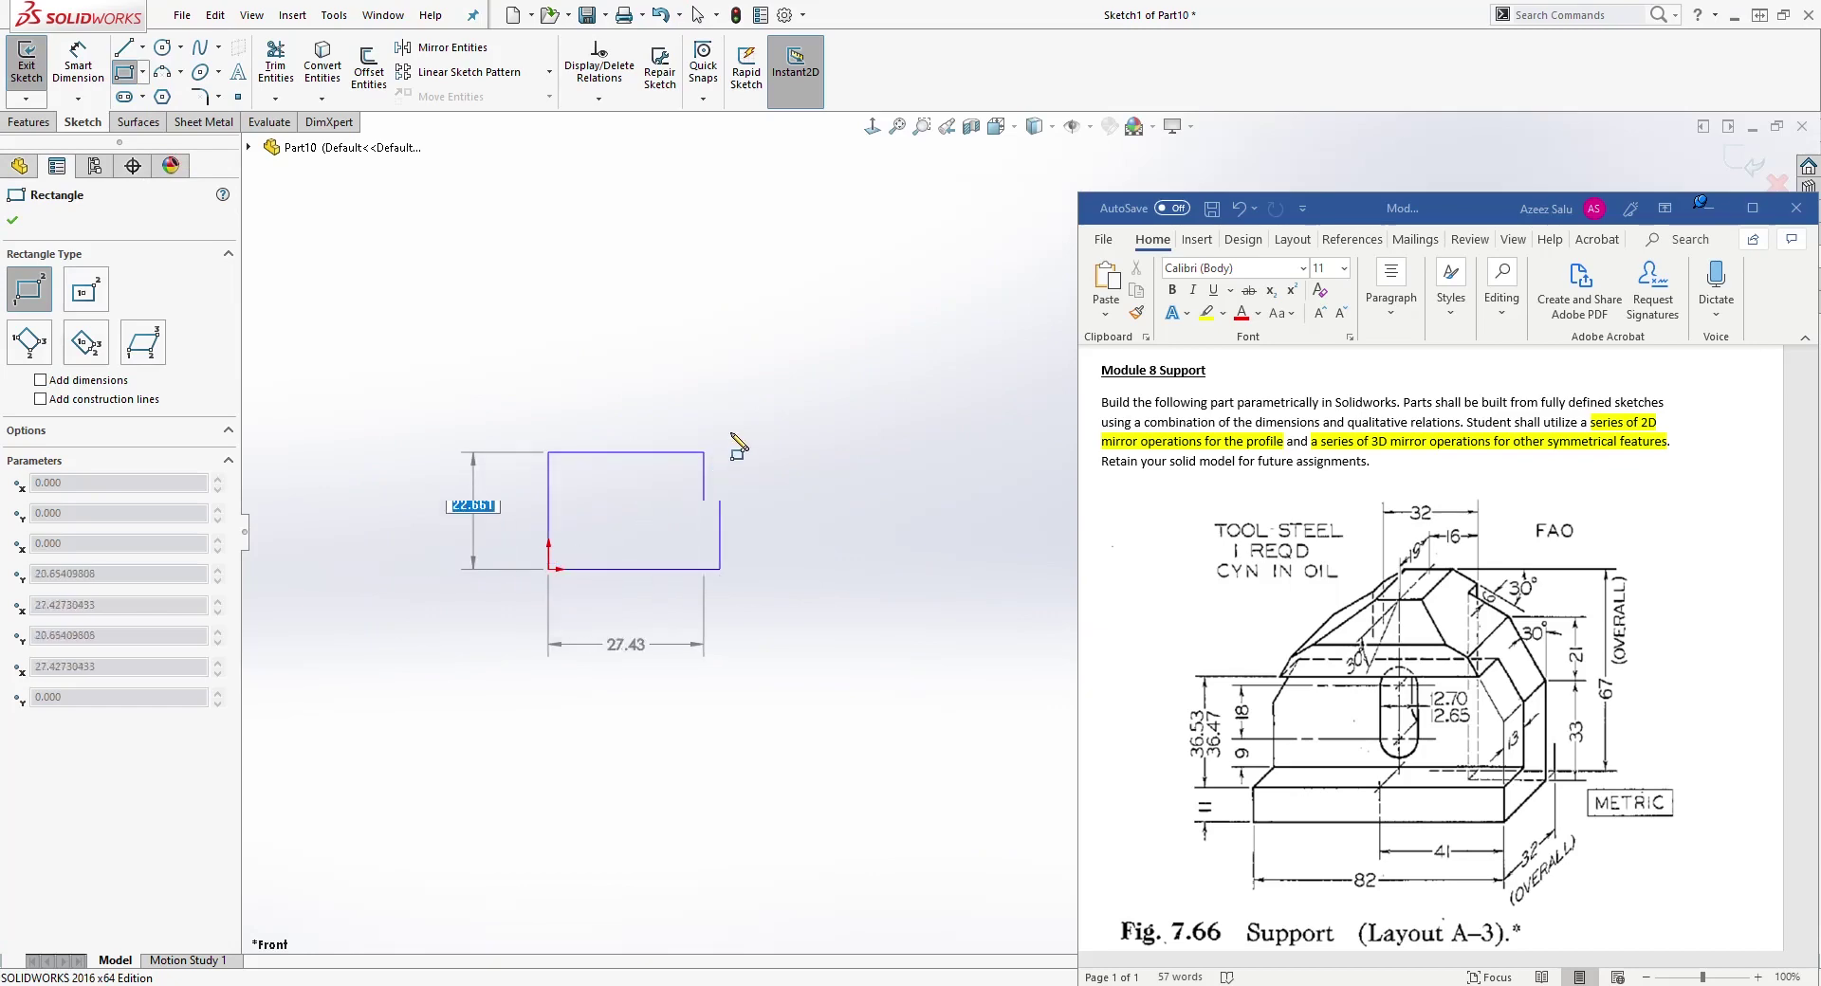
left_click(853, 203)
key("Escape")
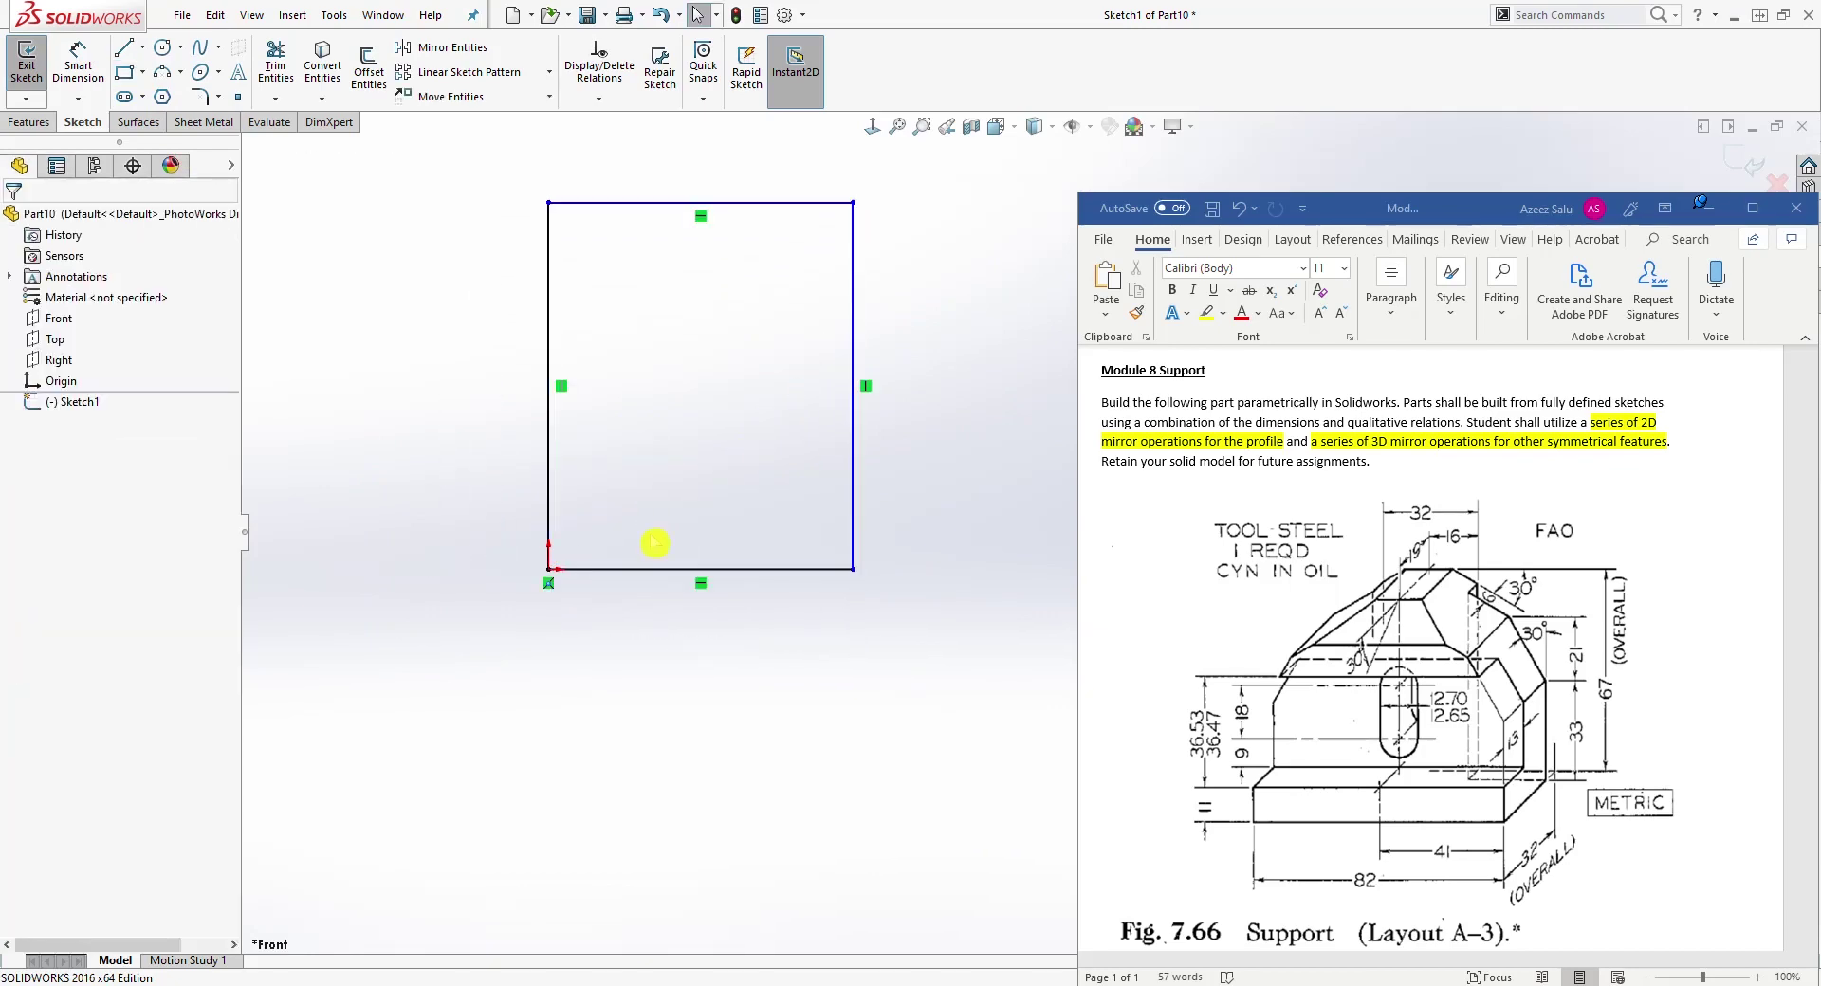
Step: Convert the rectangle's vertical side through the origin into a construction line
left_click(548, 328)
left_click(42, 519)
left_click(825, 630)
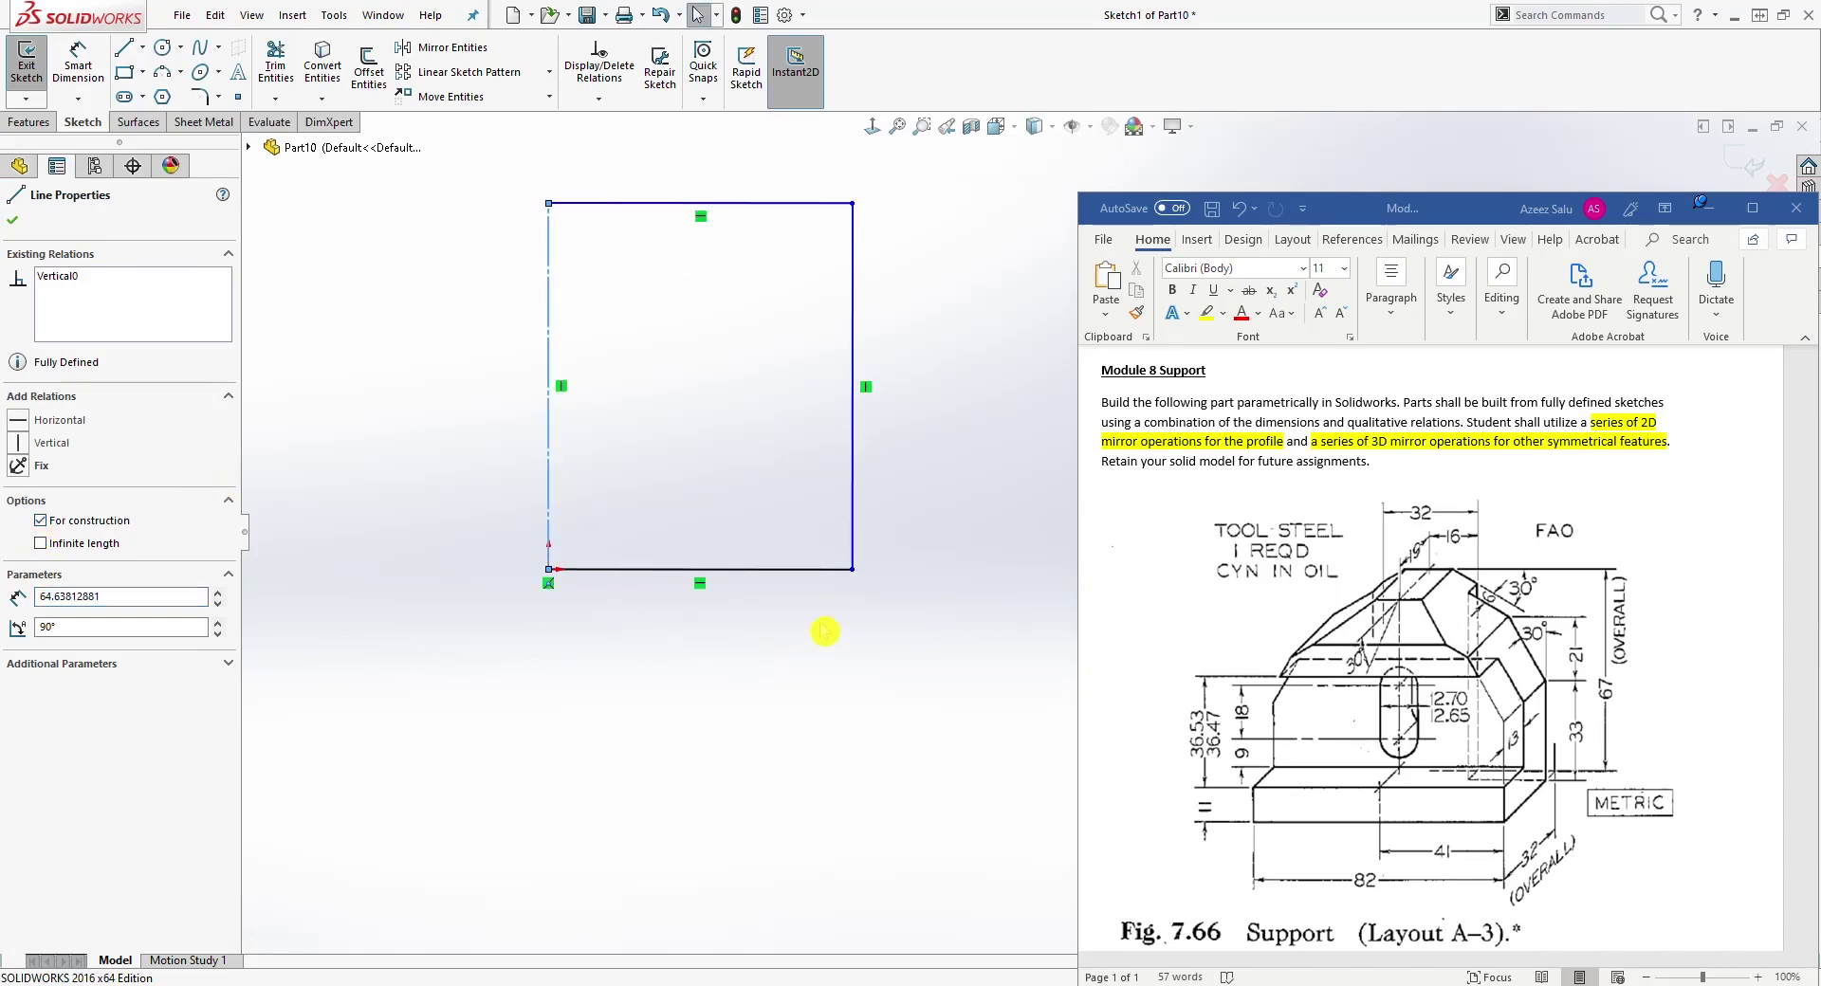
key("f")
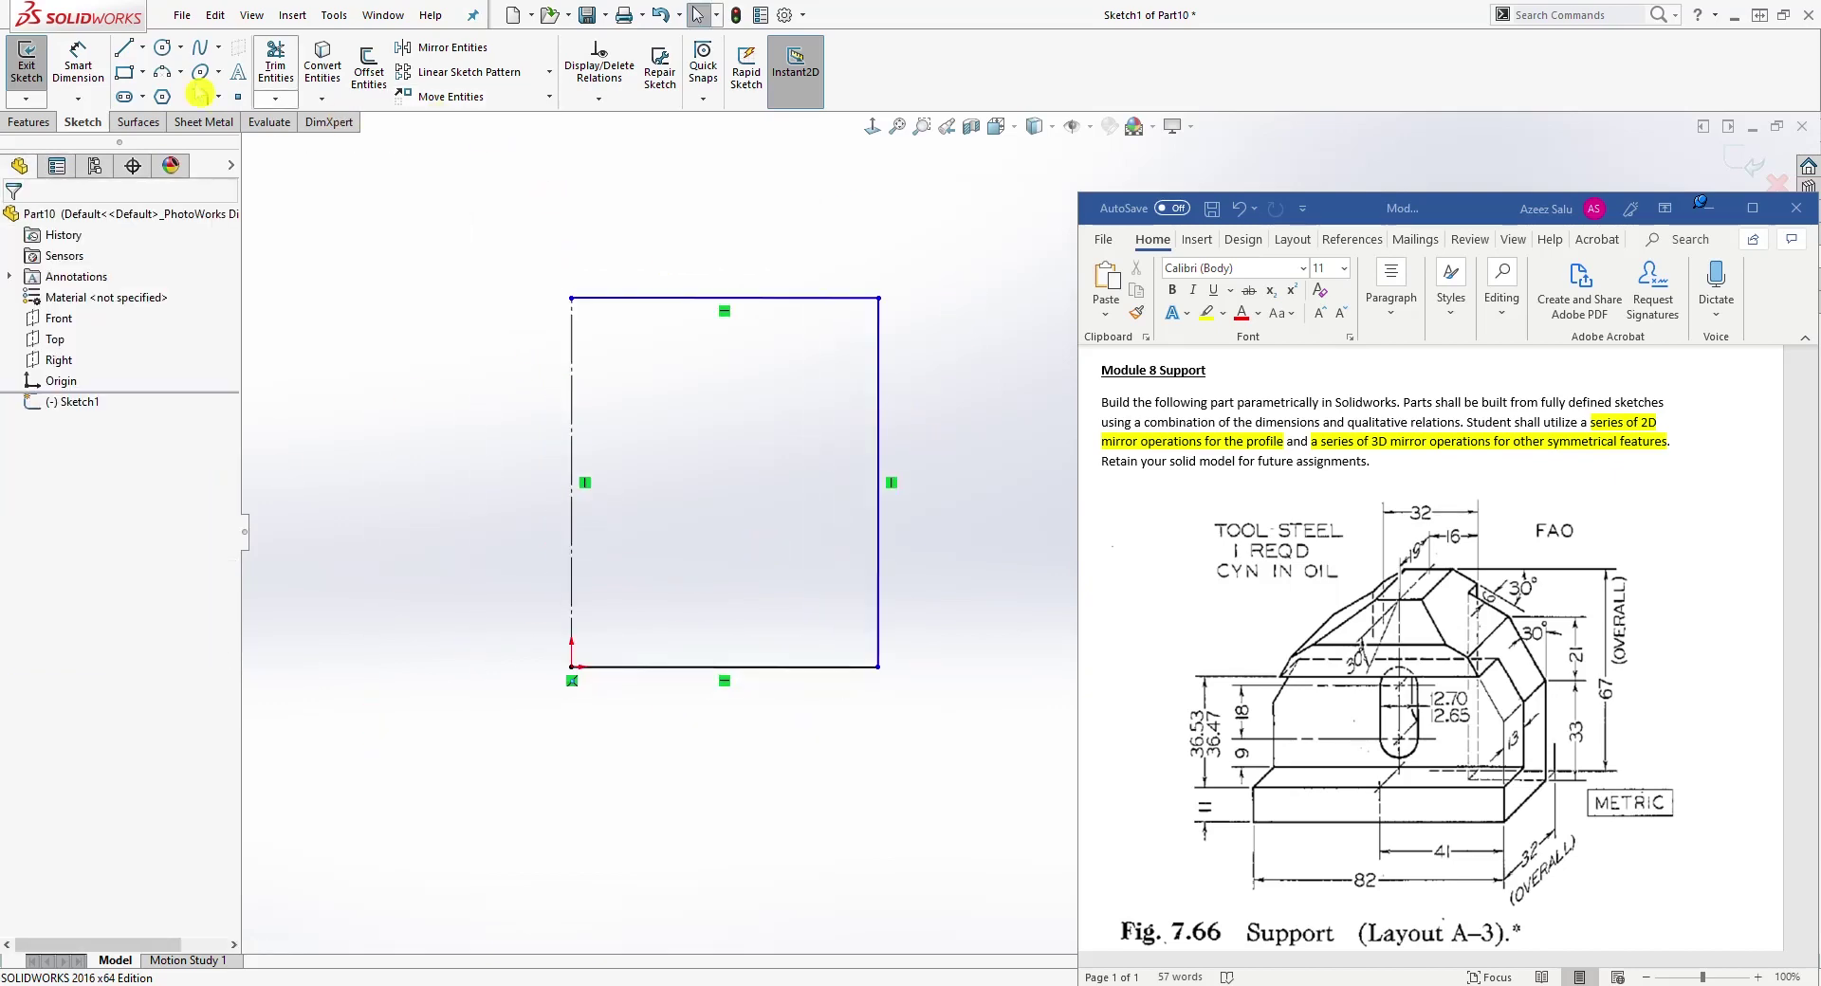
Step: Dimension the full symmetric width from the rectangle's outer side across the construction line as 82 mm
left_click(79, 58)
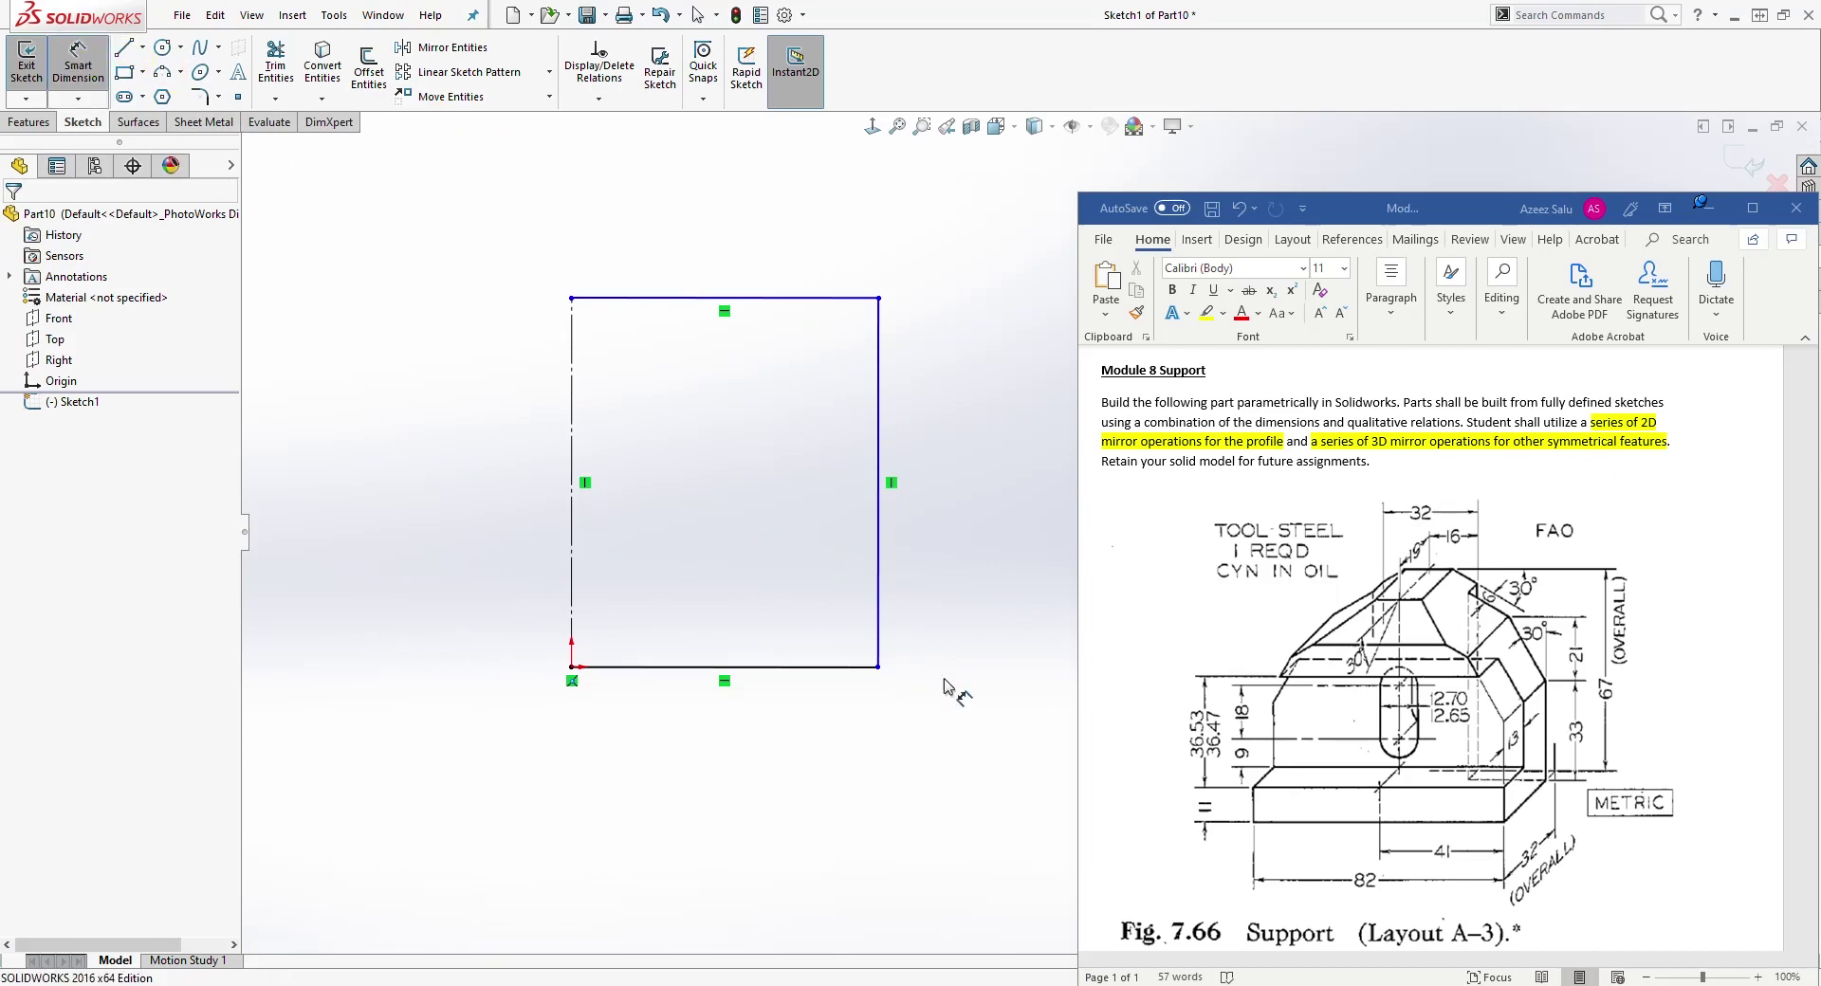
left_click(879, 649)
left_click(572, 491)
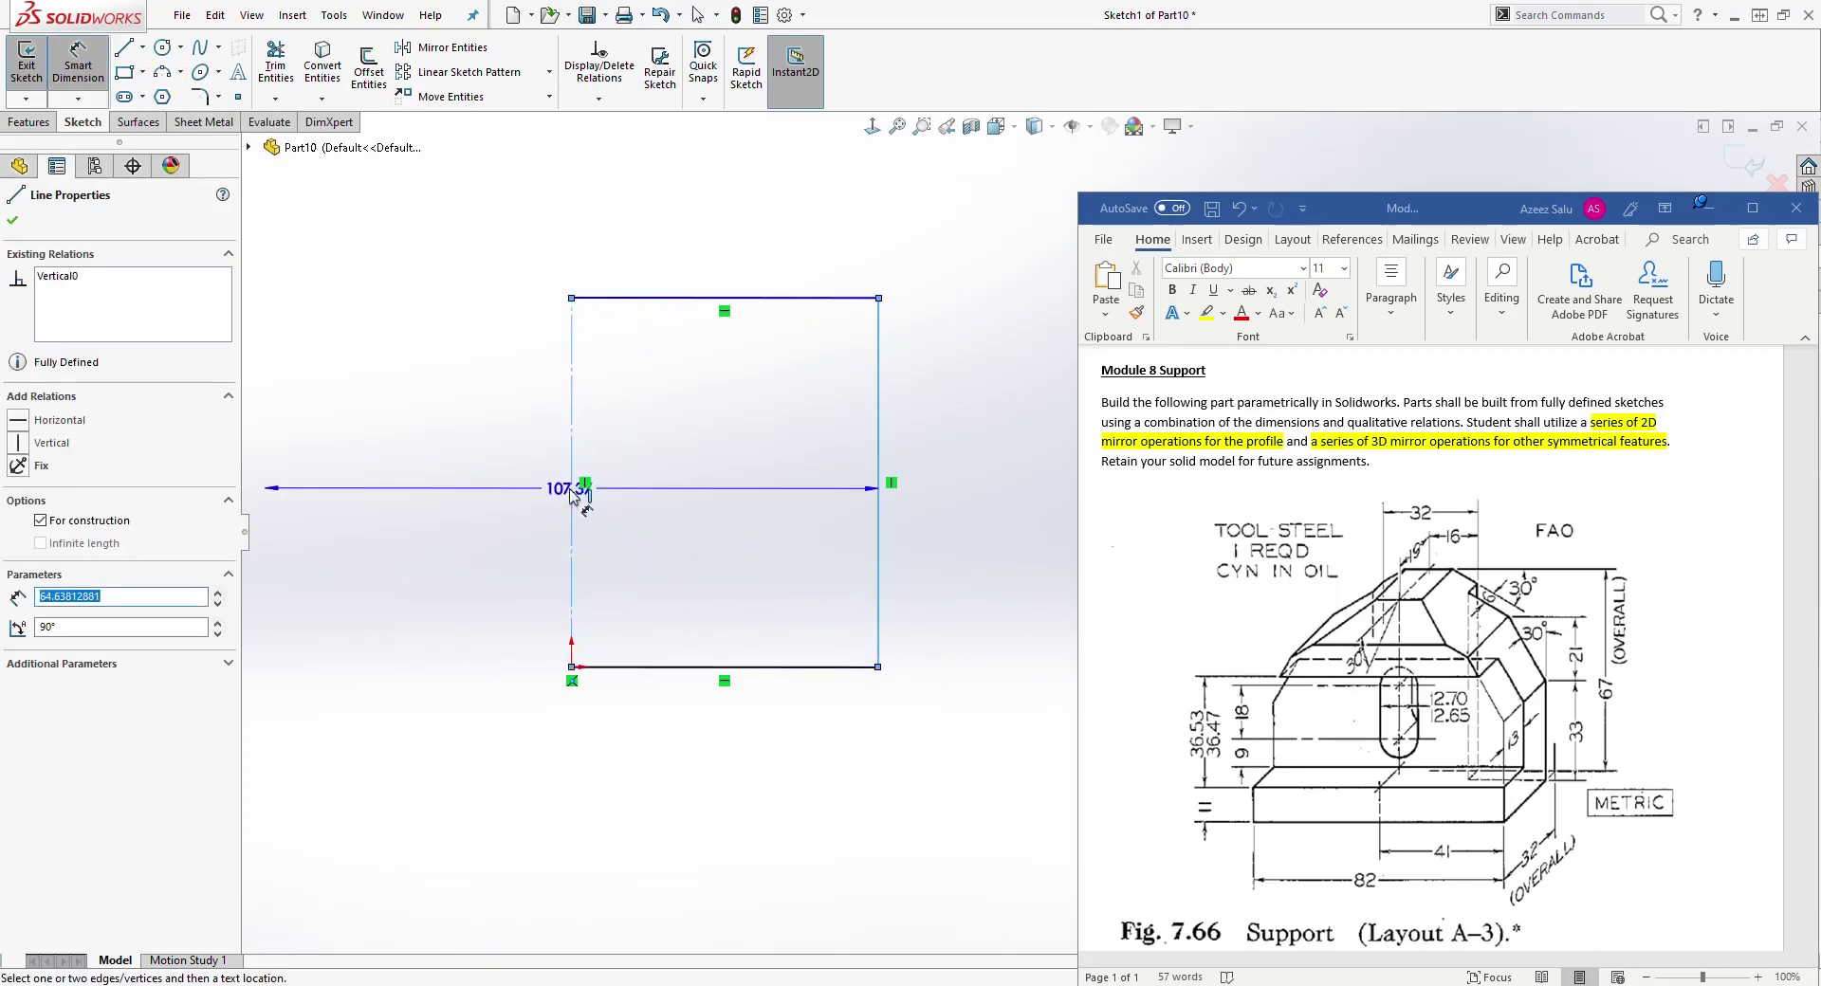
left_click(547, 780)
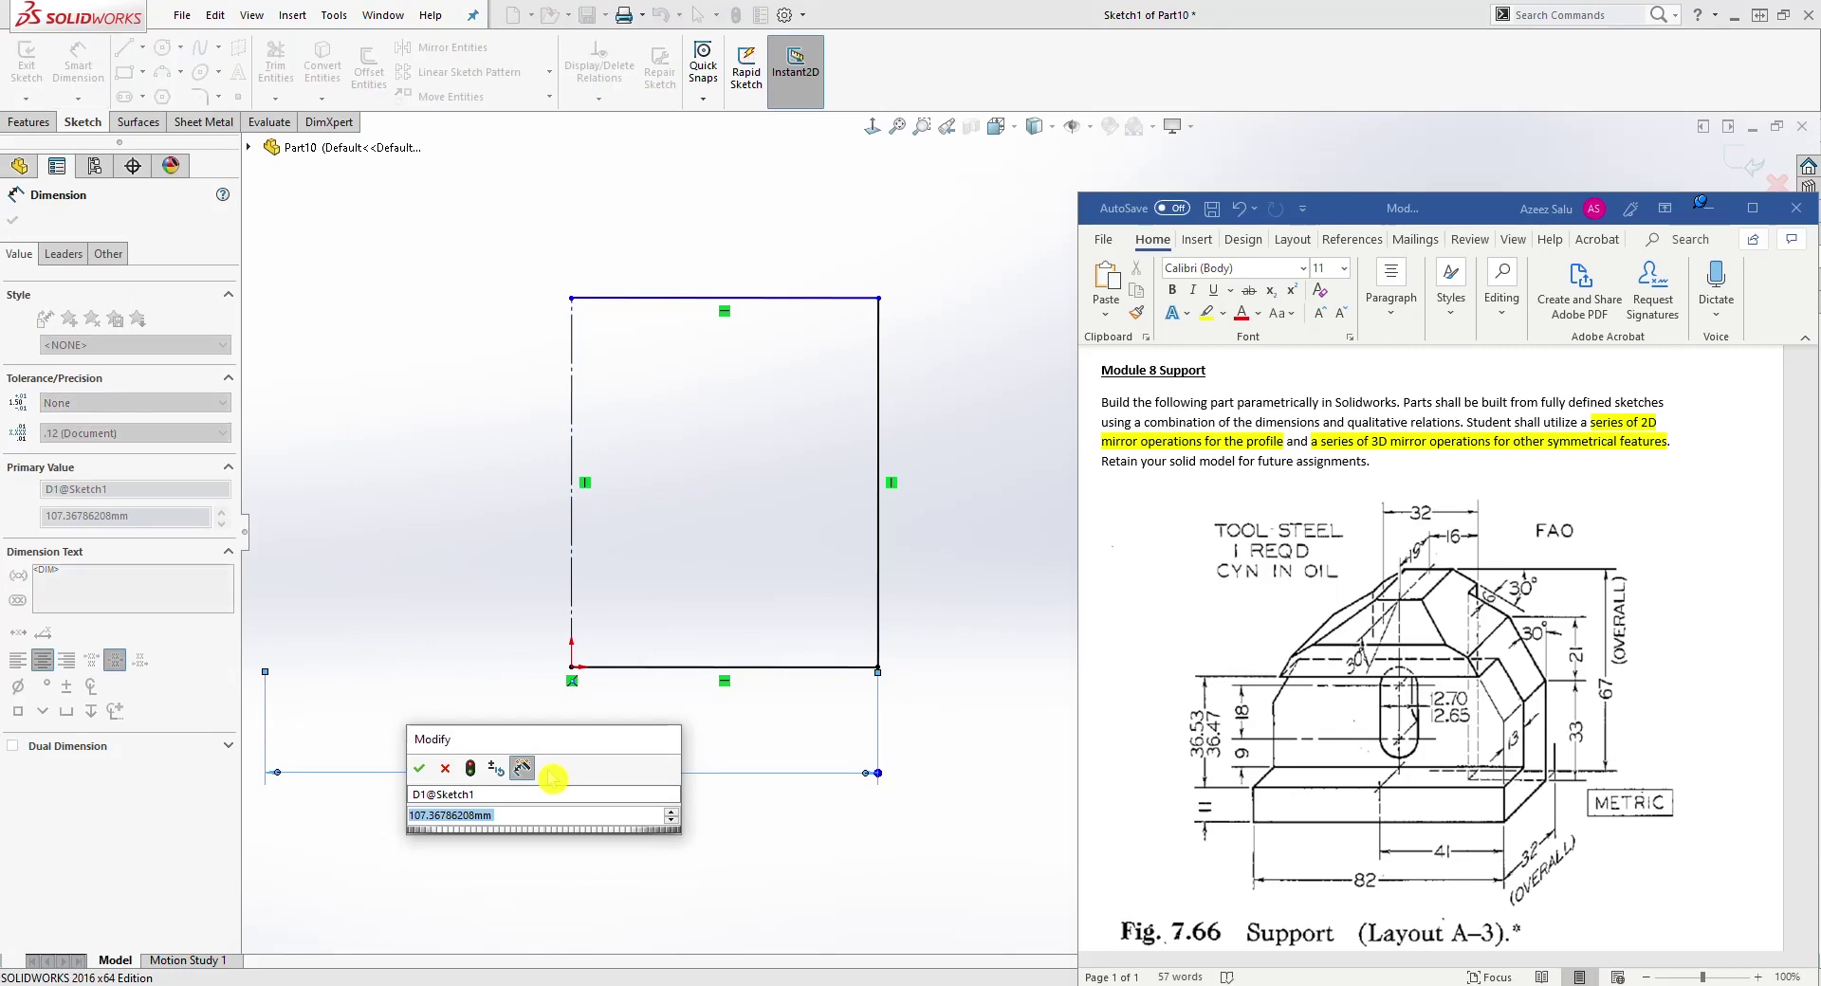
type("82")
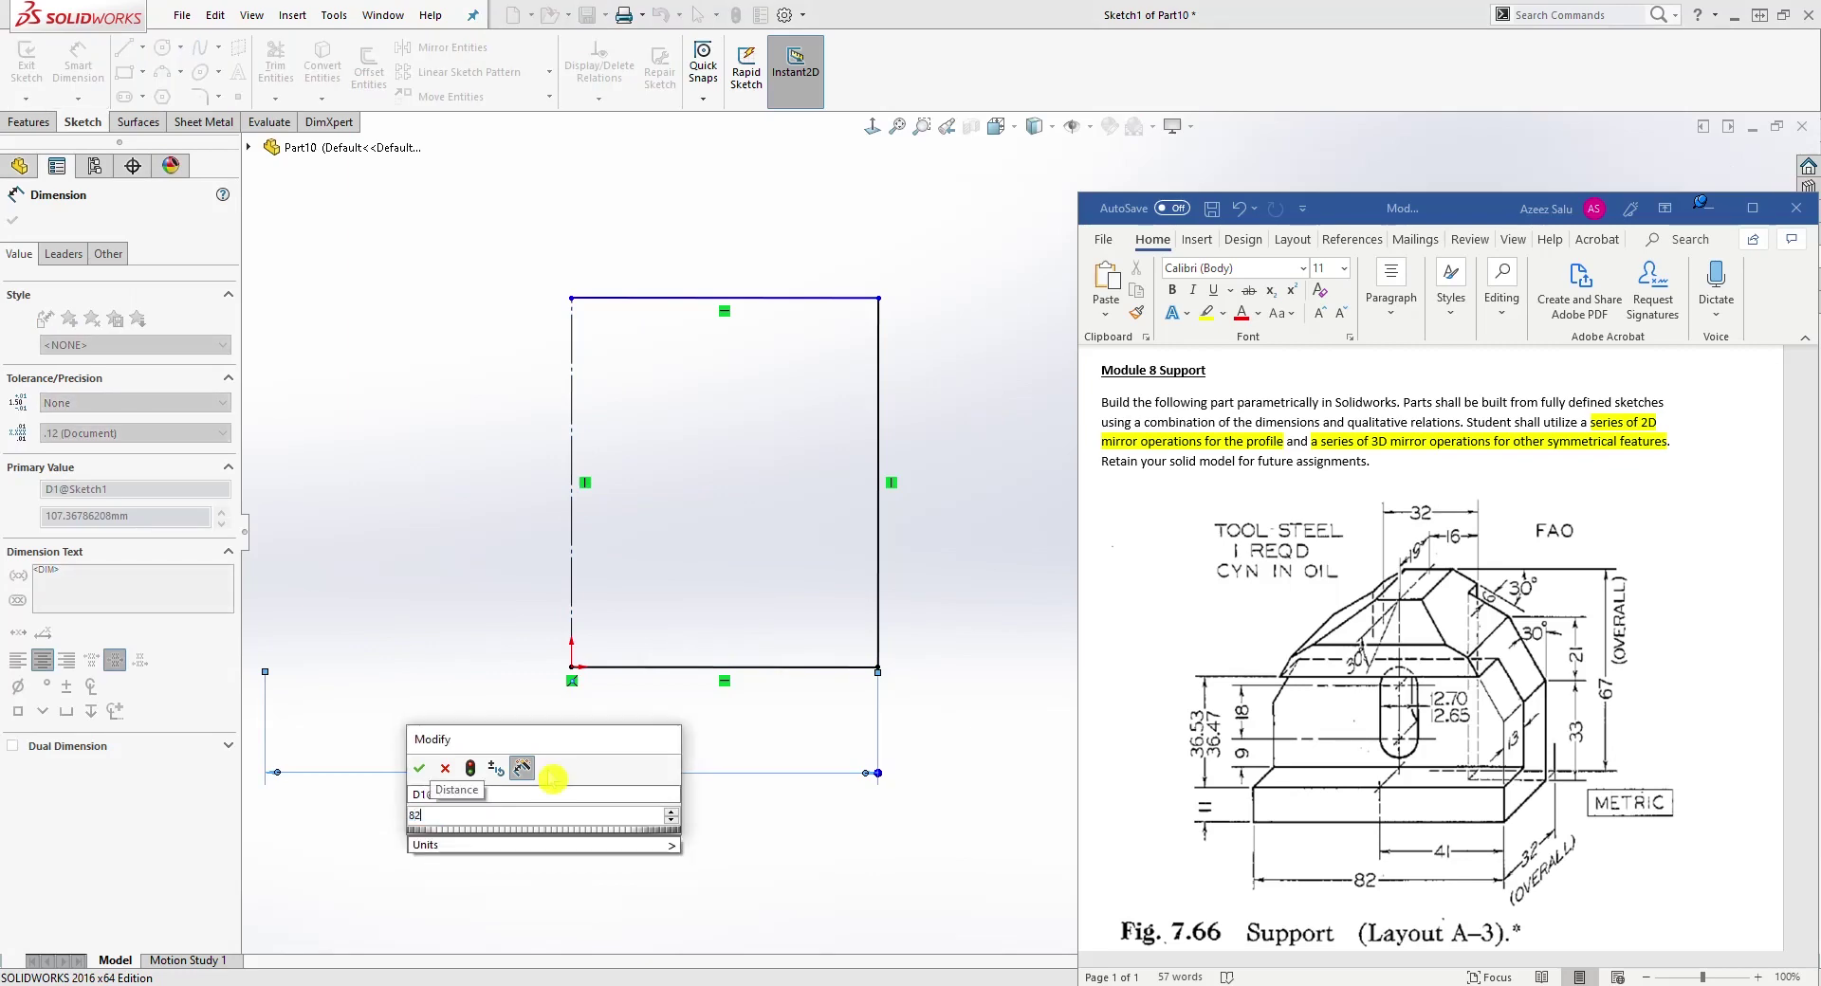
key("Return")
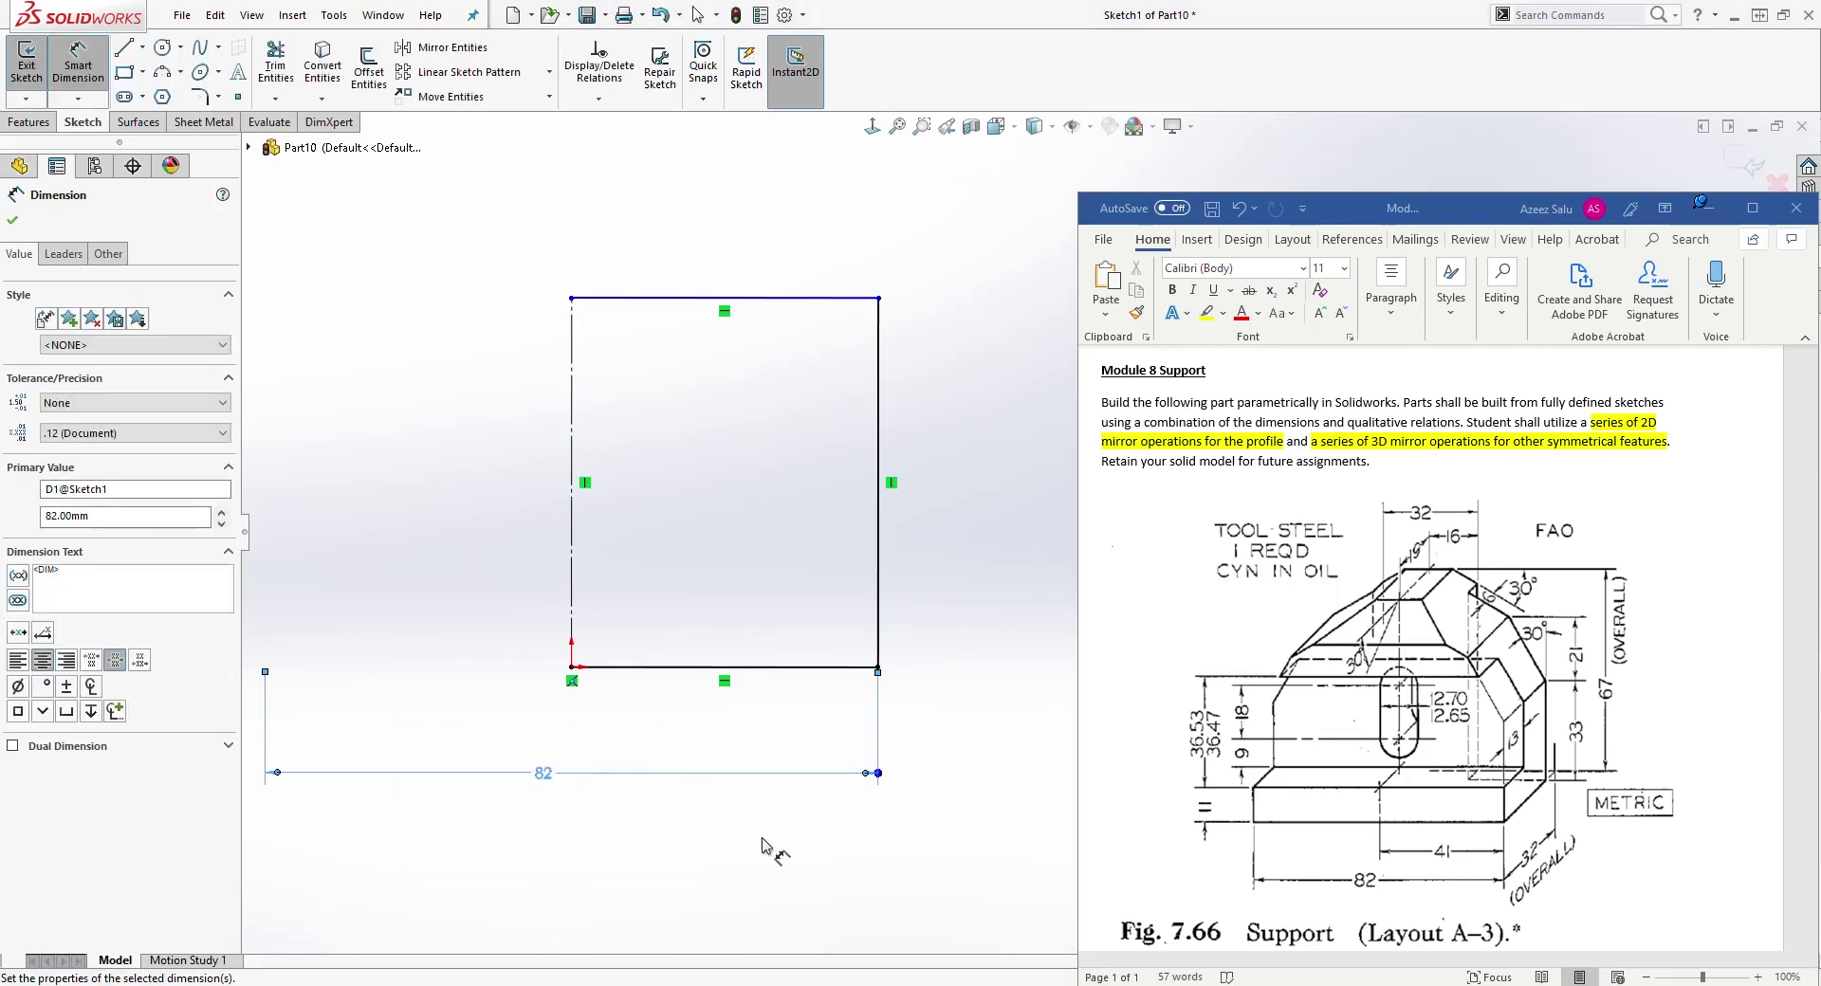
Step: Dimension the rectangle's overall height as 67 mm
right_click_drag(894, 833, 858, 678)
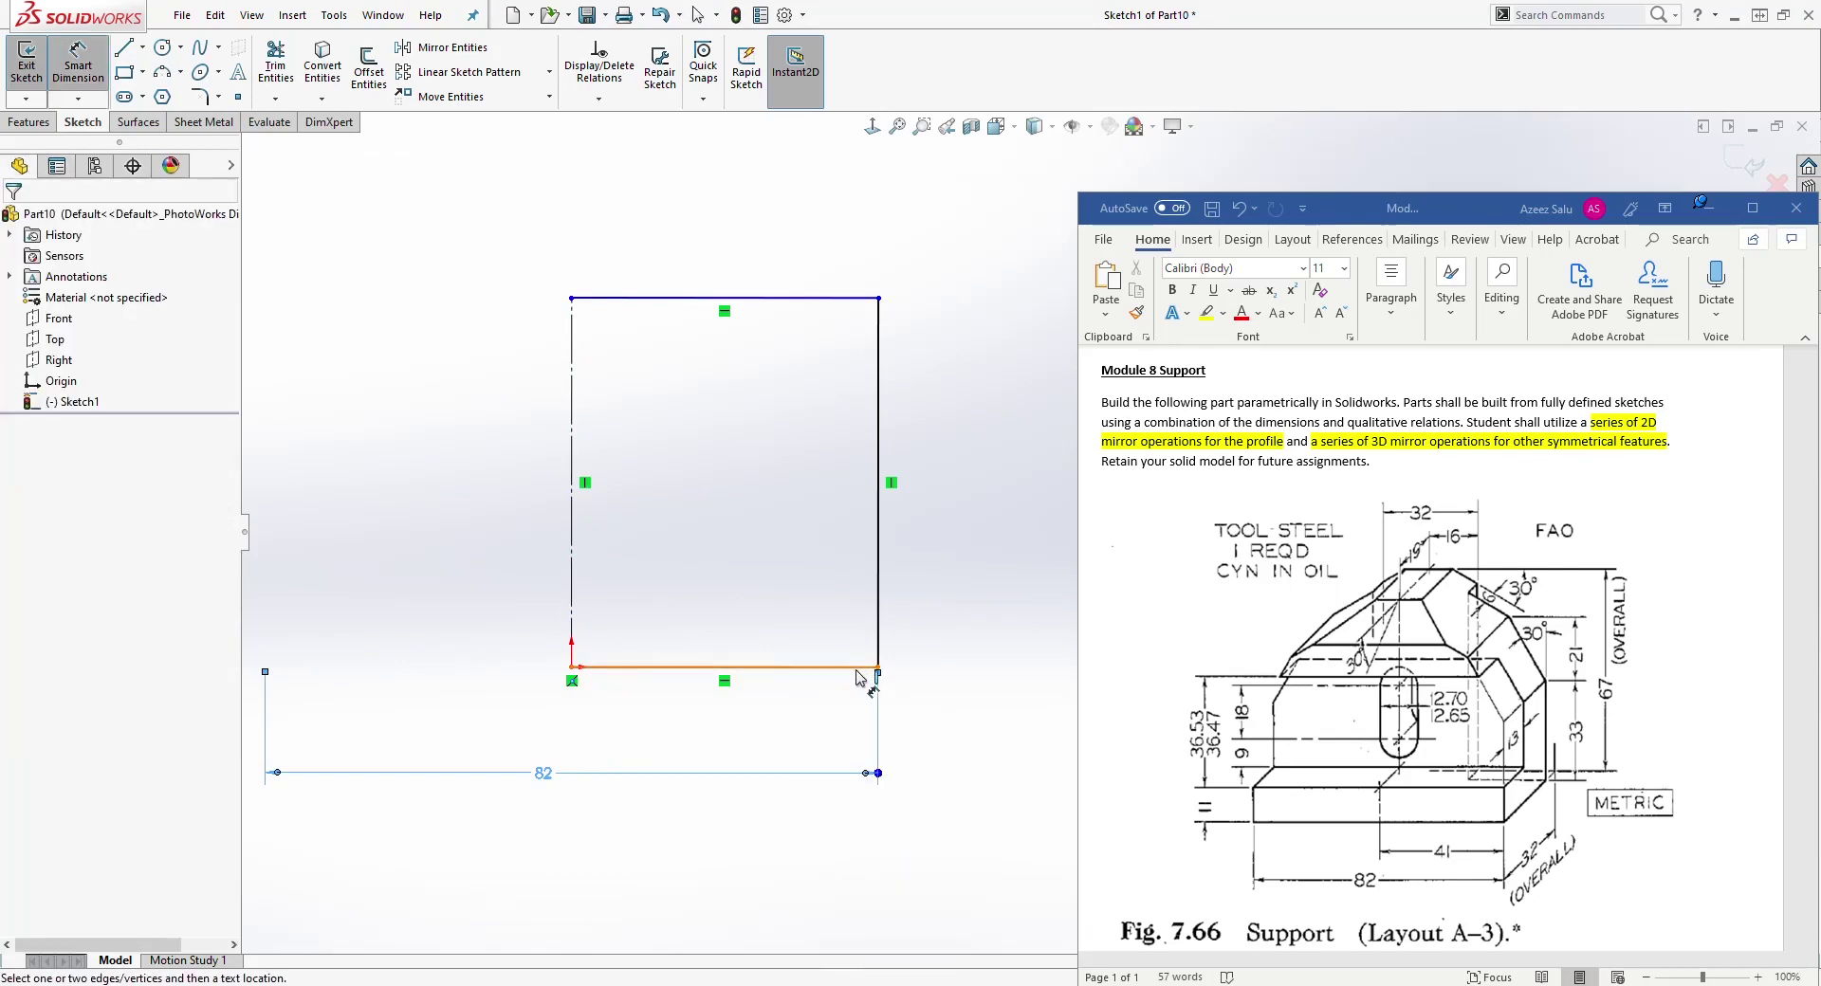
left_click(791, 299)
left_click(878, 322)
left_click(965, 371)
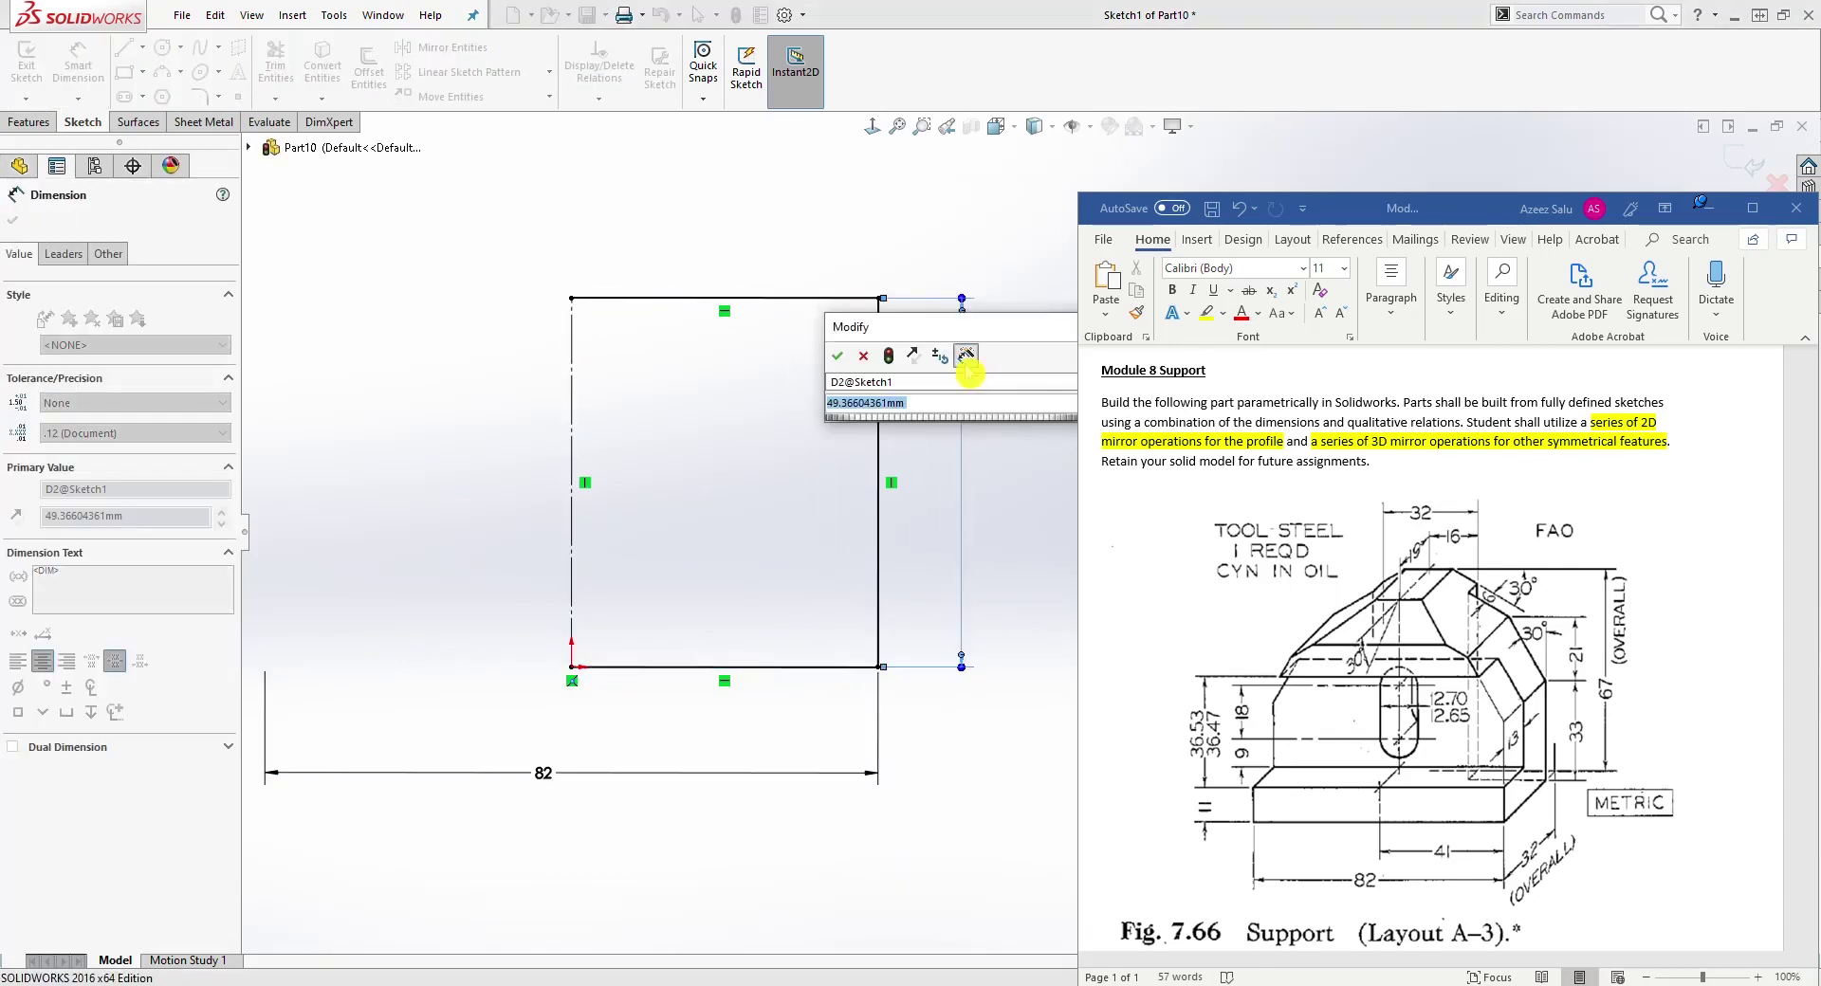
type("67")
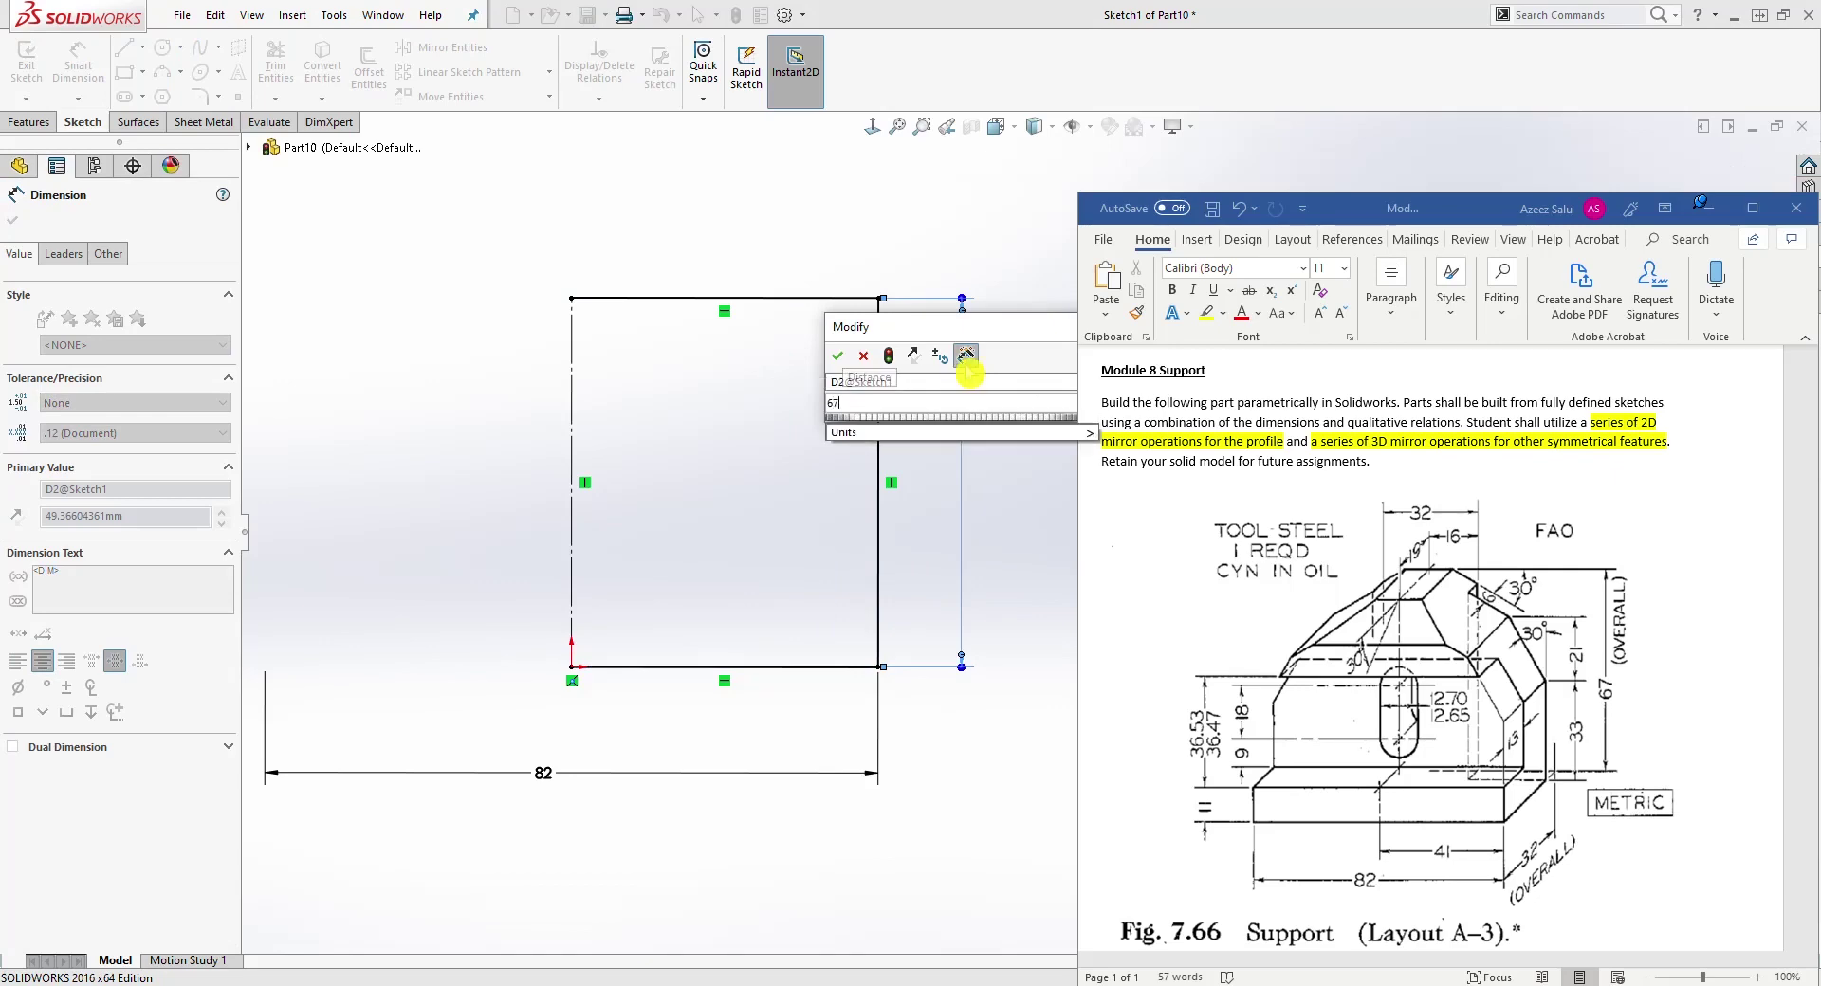
key("Return")
key("Escape")
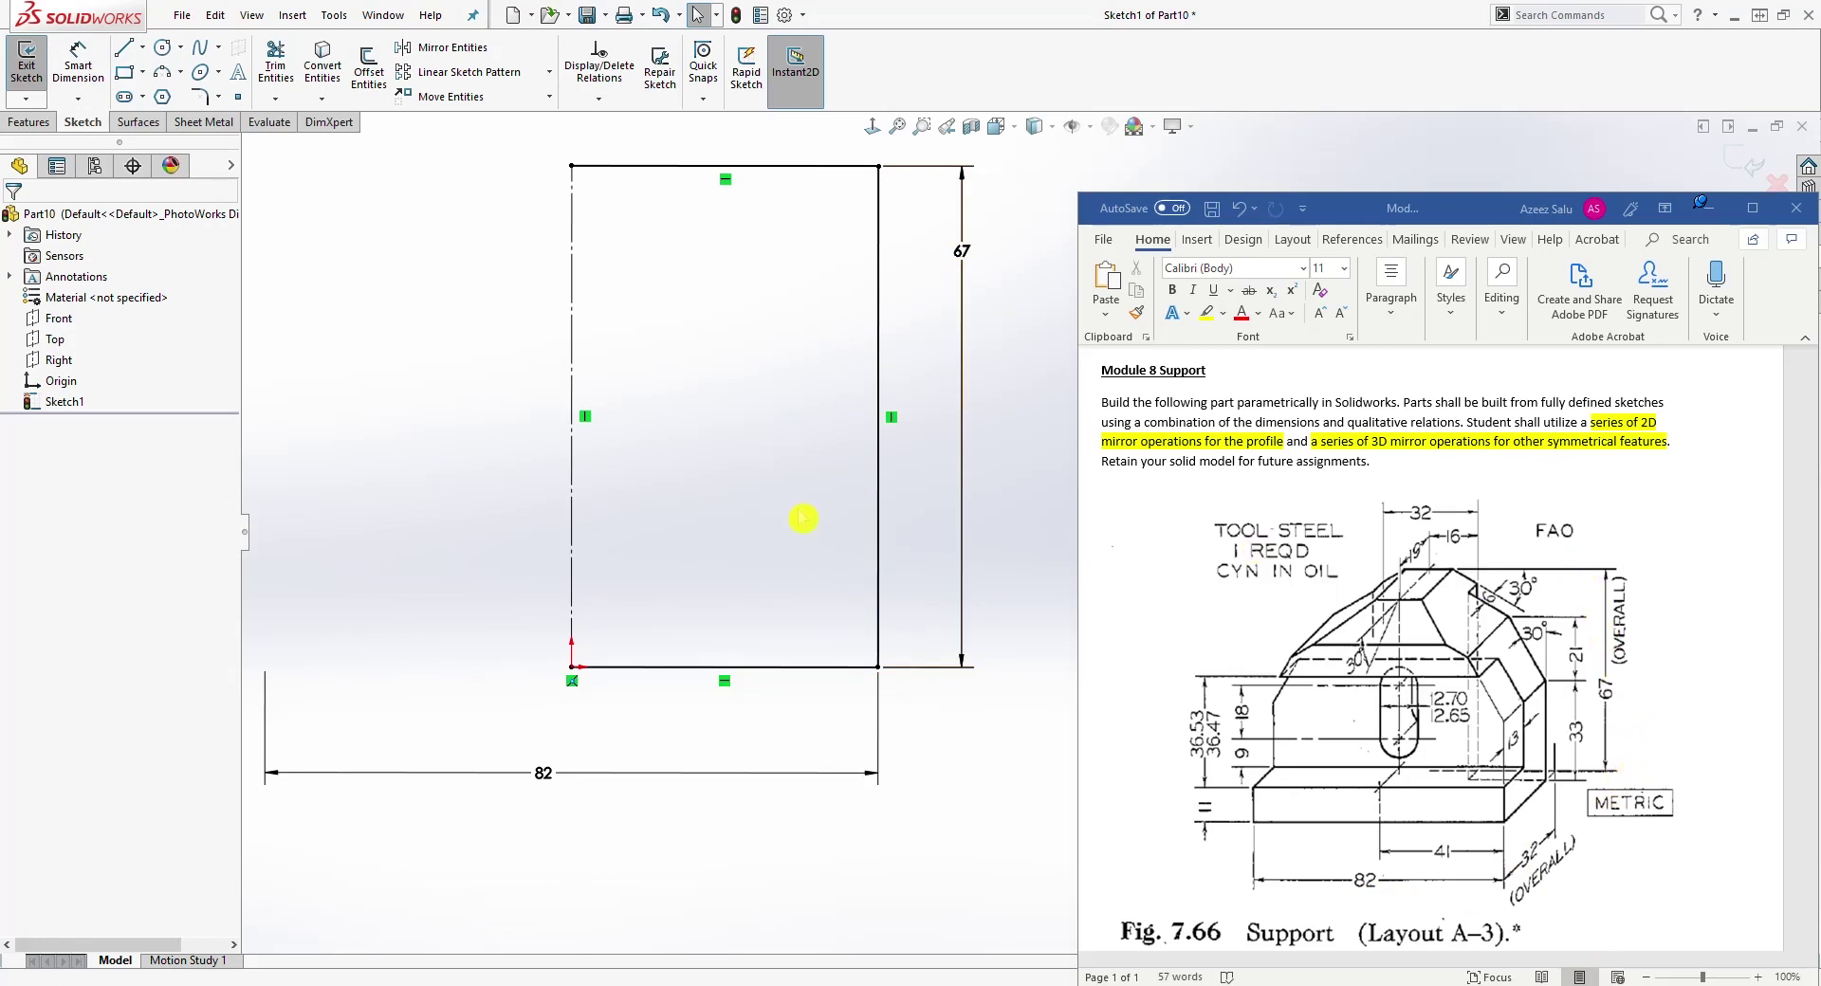
Step: Mirror the rectangle's outer side and its two horizontal edges about the vertical construction line, keeping the originals
scroll(967, 297, "up", 1)
scroll(898, 252, "down", 1)
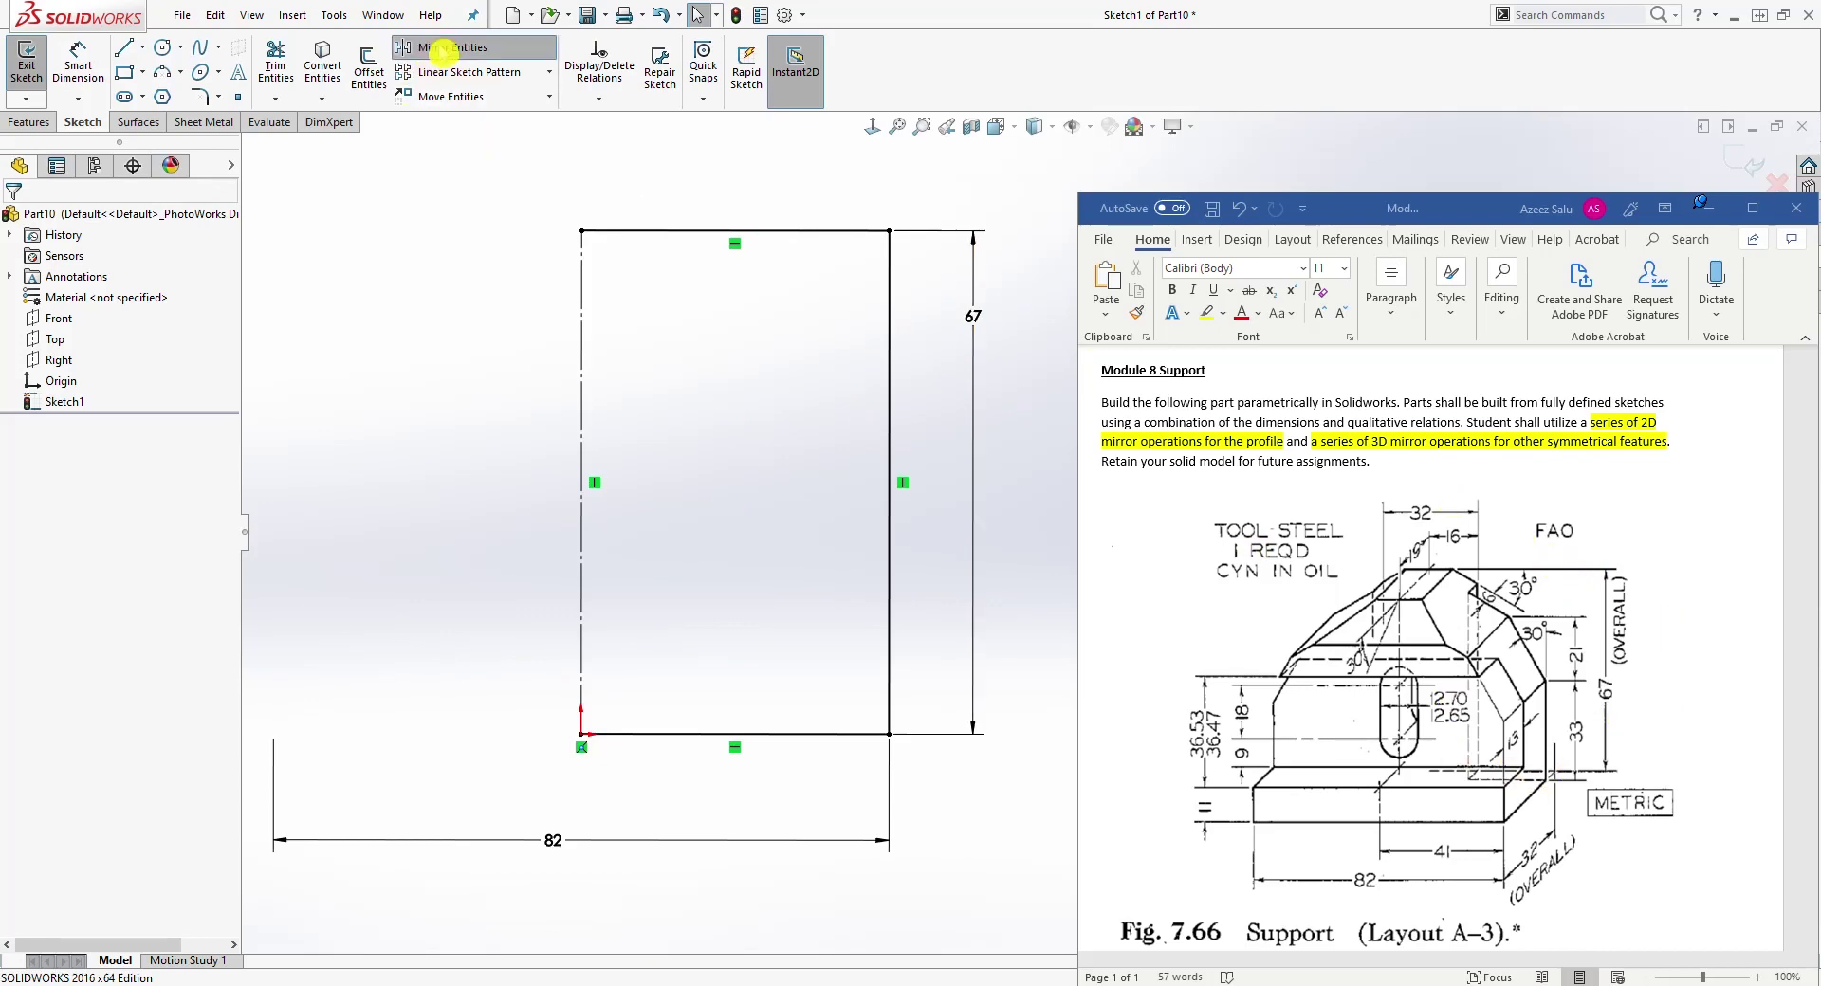
left_click(431, 47)
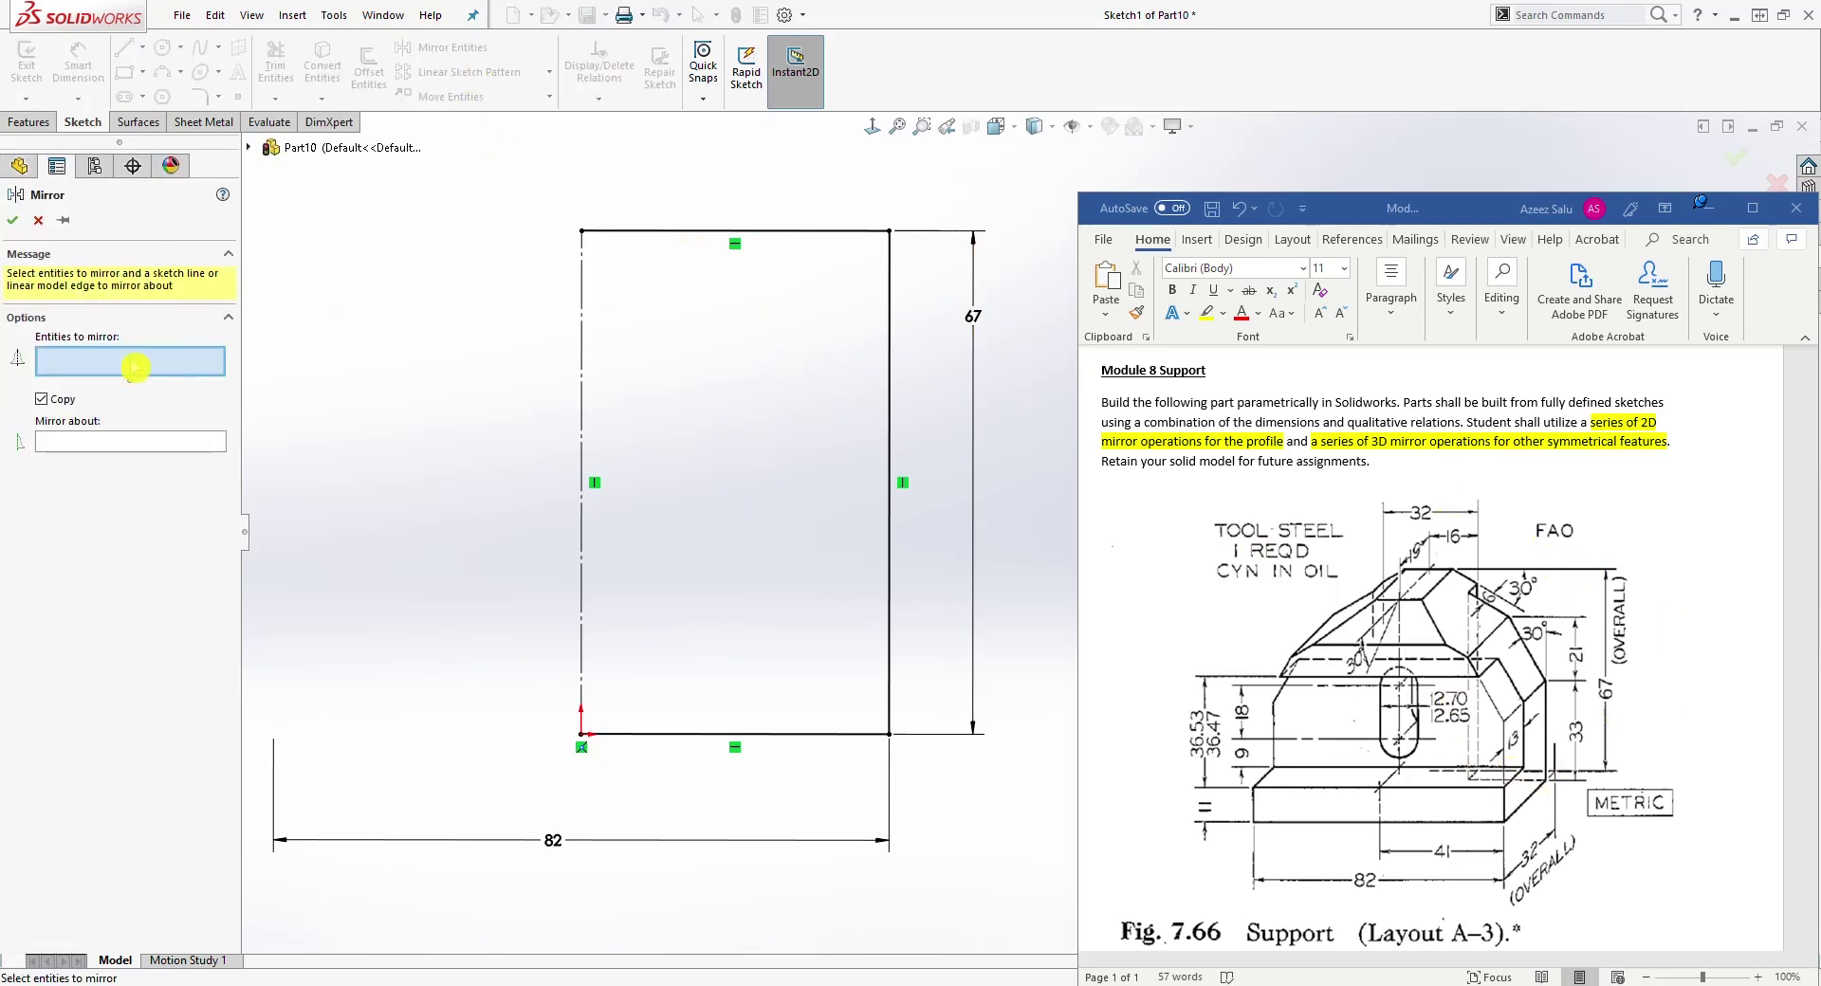
left_click(889, 331)
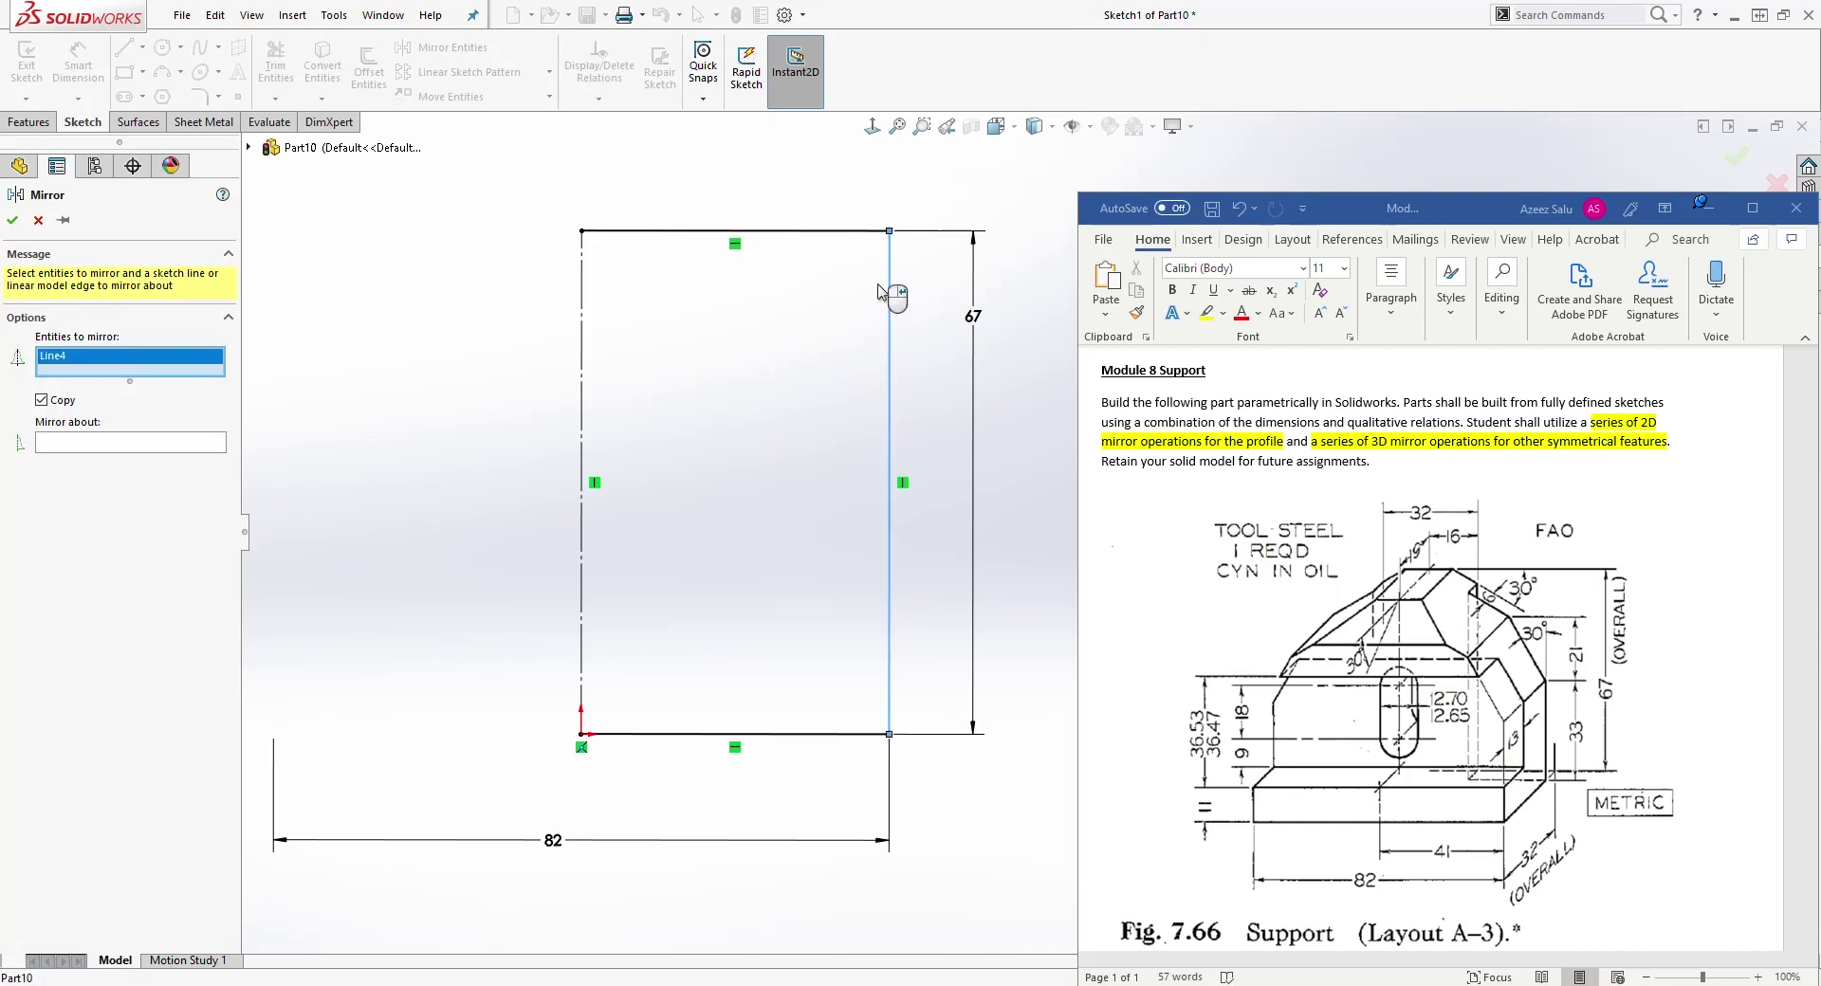
left_click(847, 233)
left_click(813, 734)
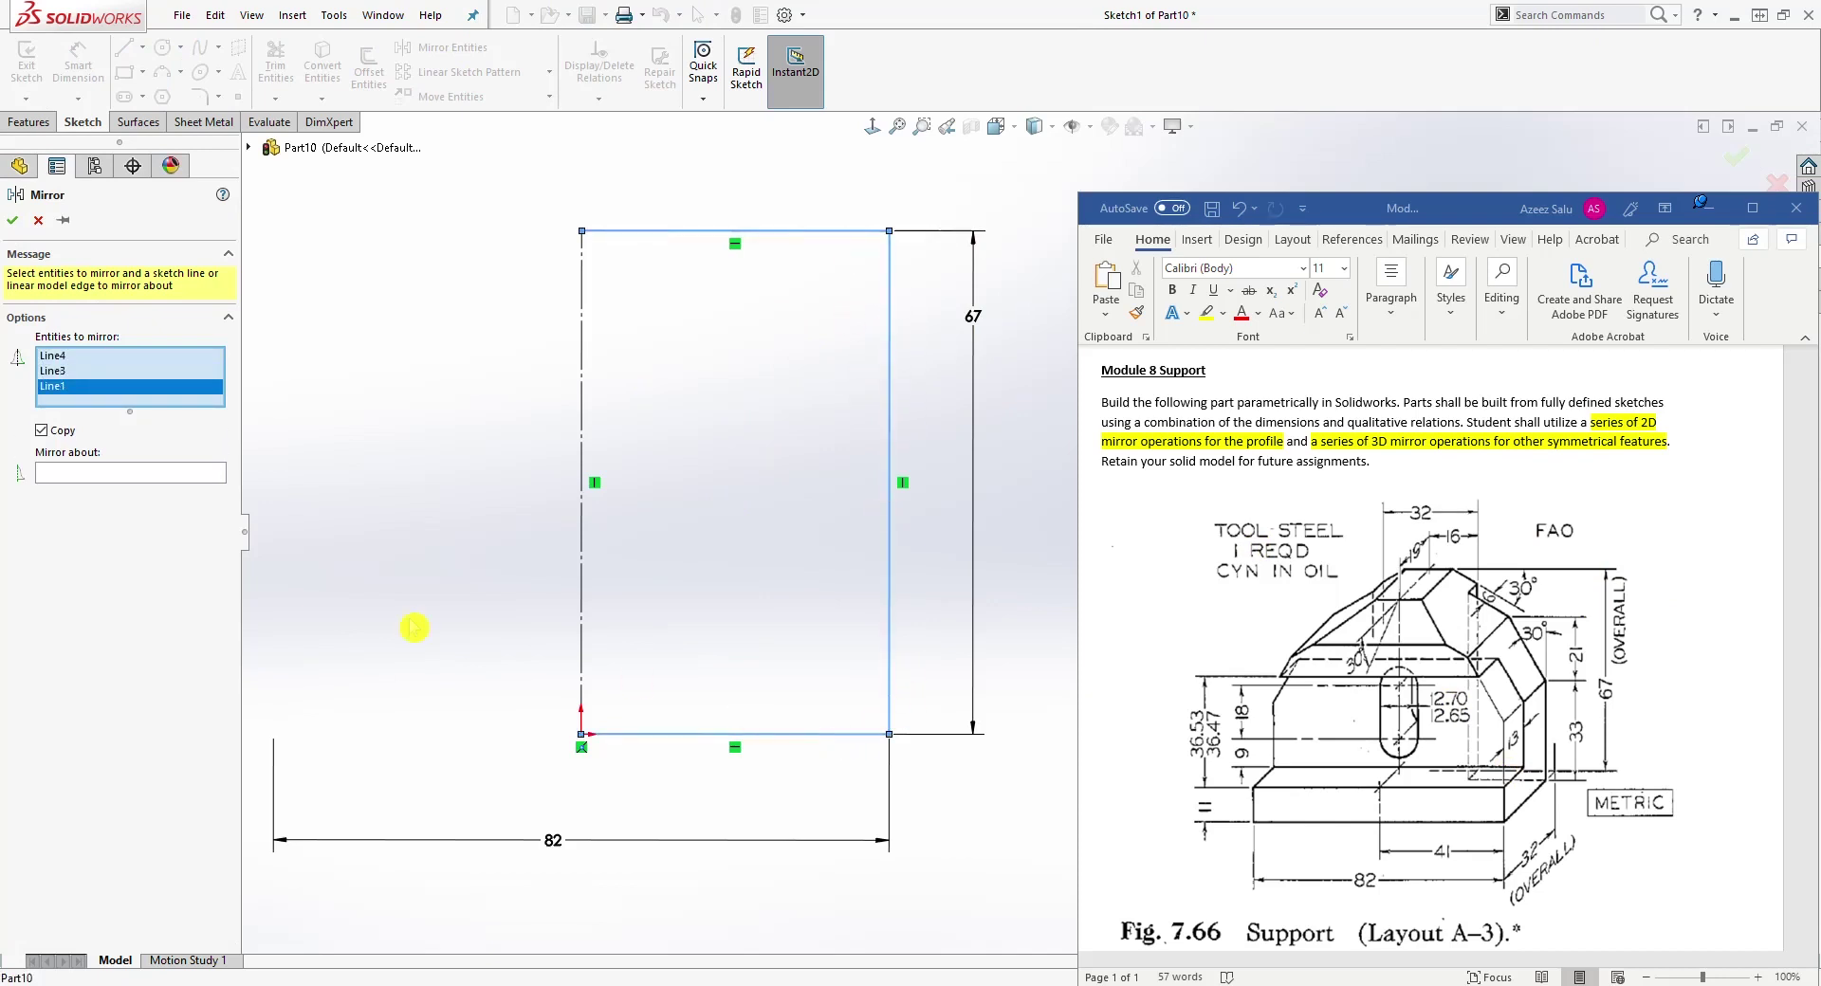
left_click(134, 477)
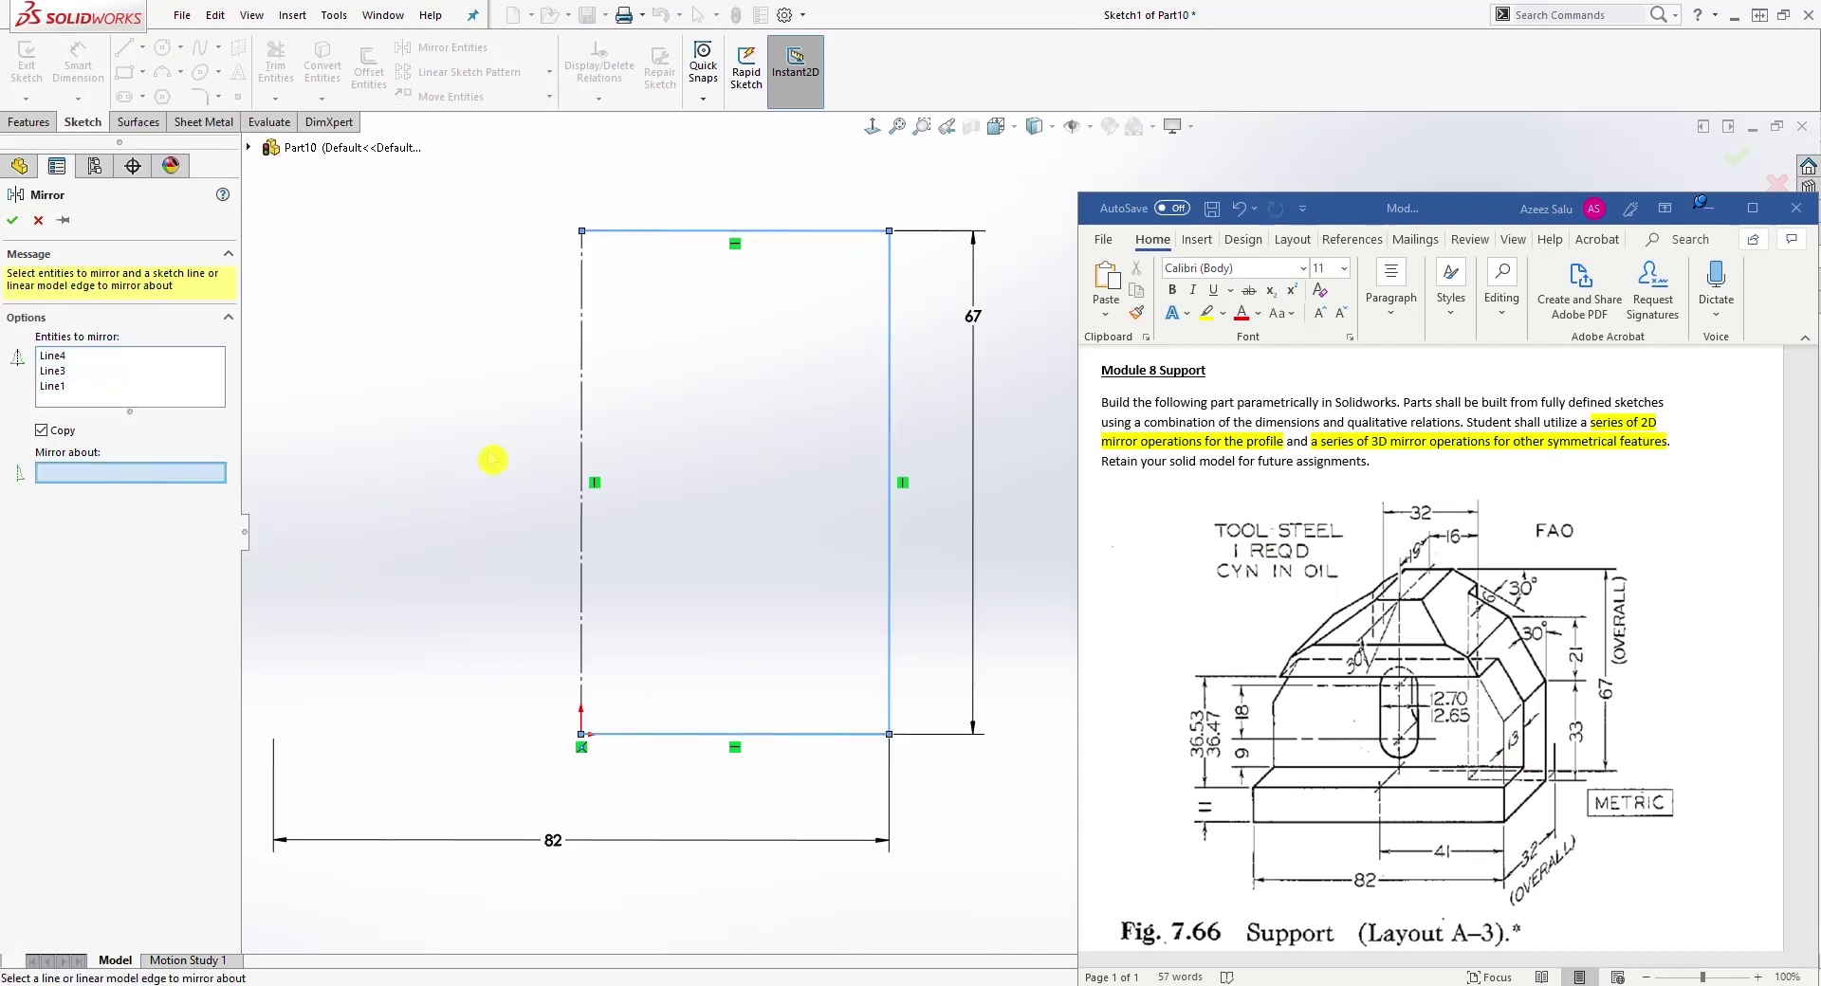
left_click(582, 379)
left_click(13, 221)
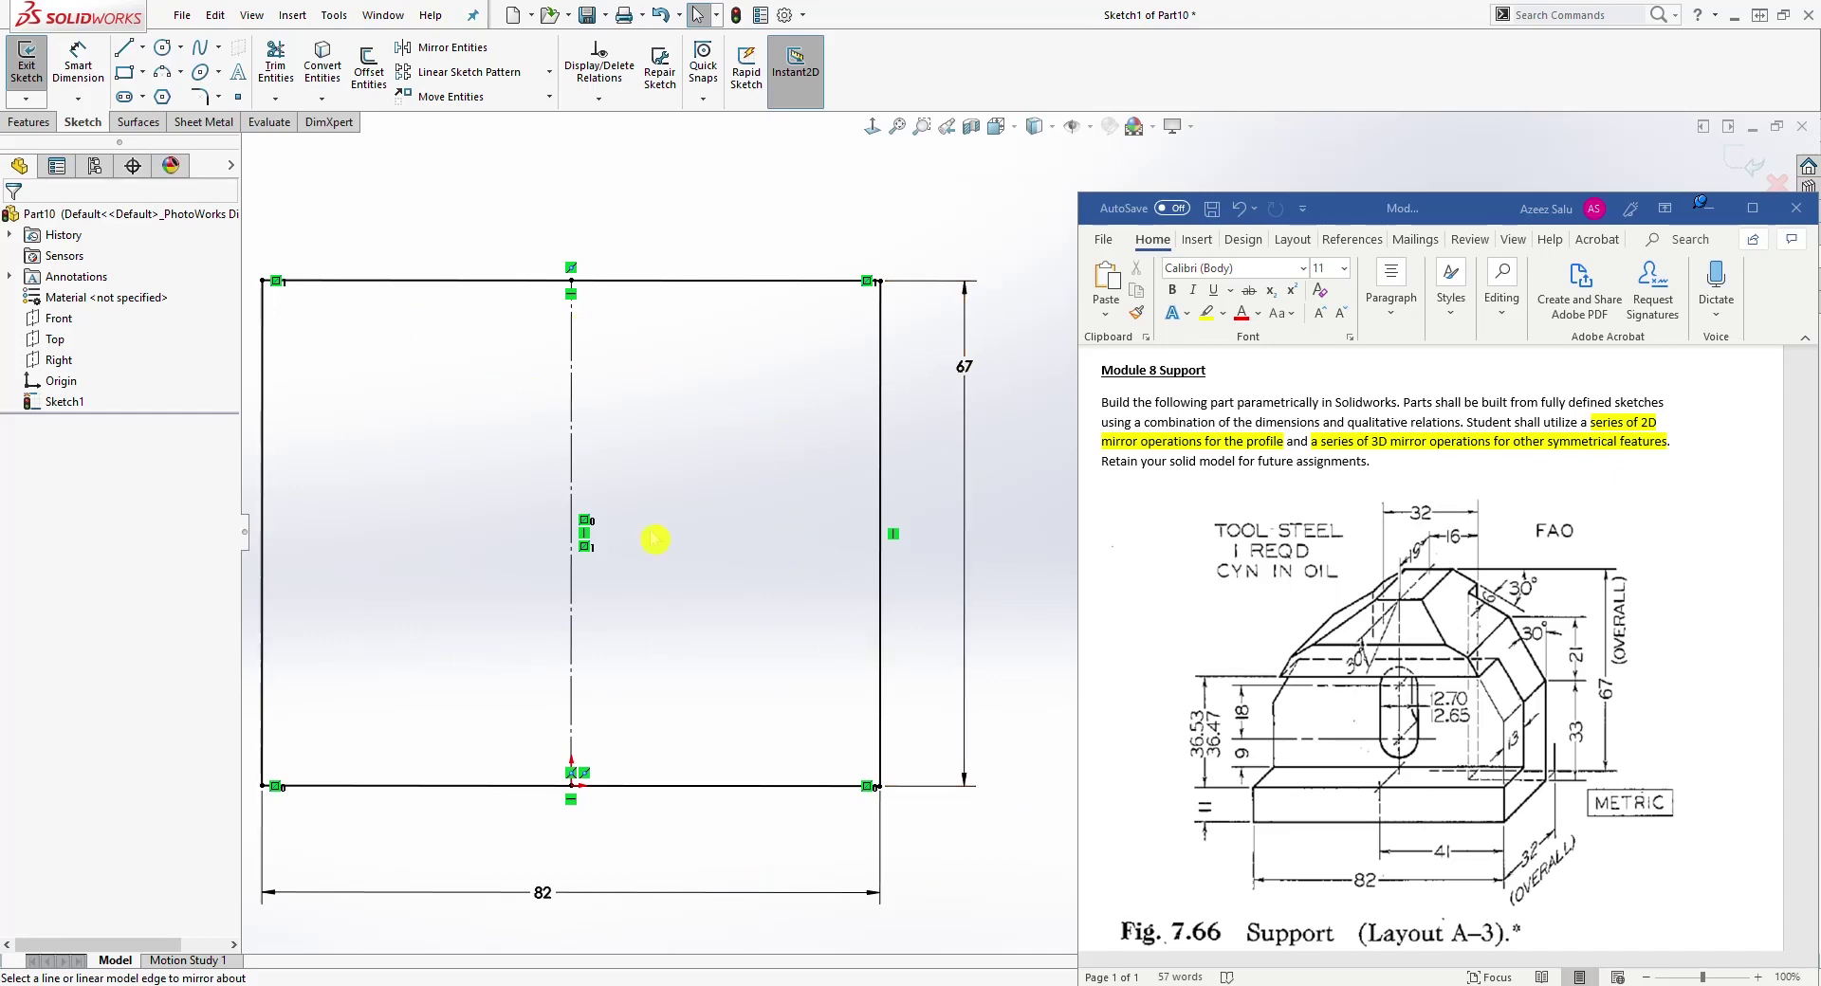
Step: Extrude the mirrored profile as a solid boss with a blind depth of 32 mm in the reversed direction
mouse_move(834, 505)
middle_mouse_down()
mouse_move(756, 643)
mouse_move(793, 598)
mouse_move(664, 550)
middle_mouse_up()
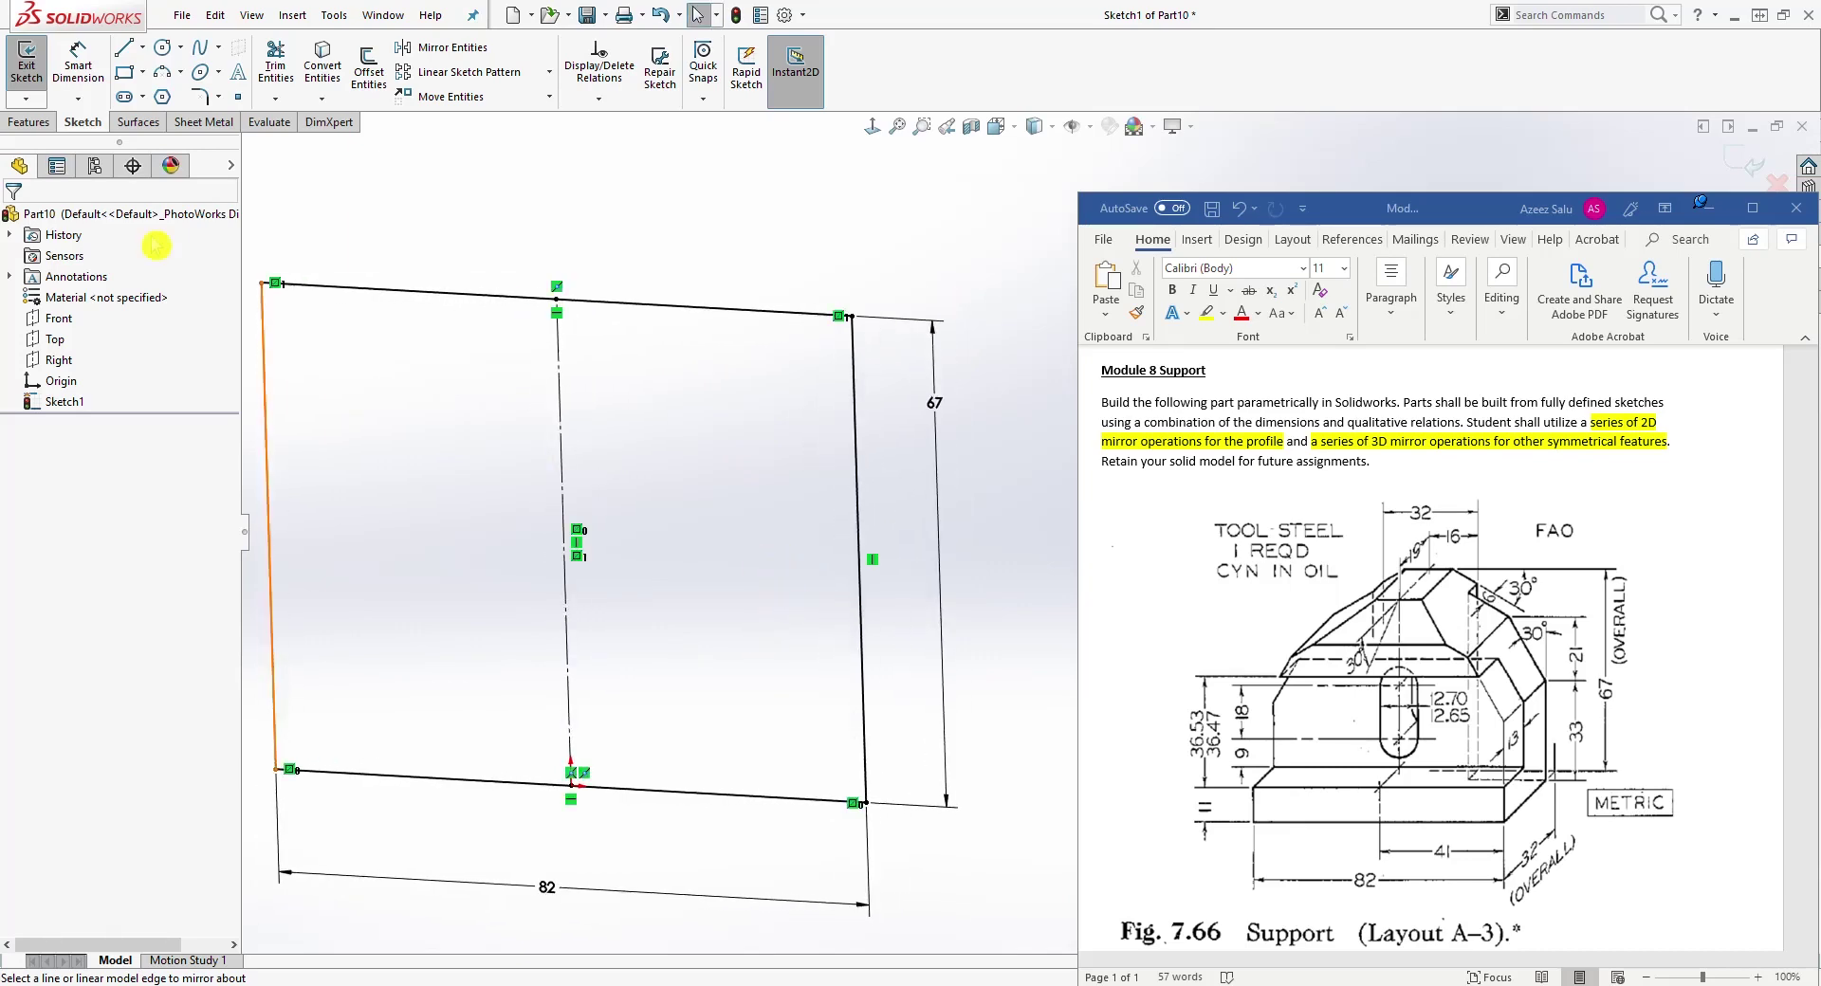
left_click(30, 123)
left_click(34, 64)
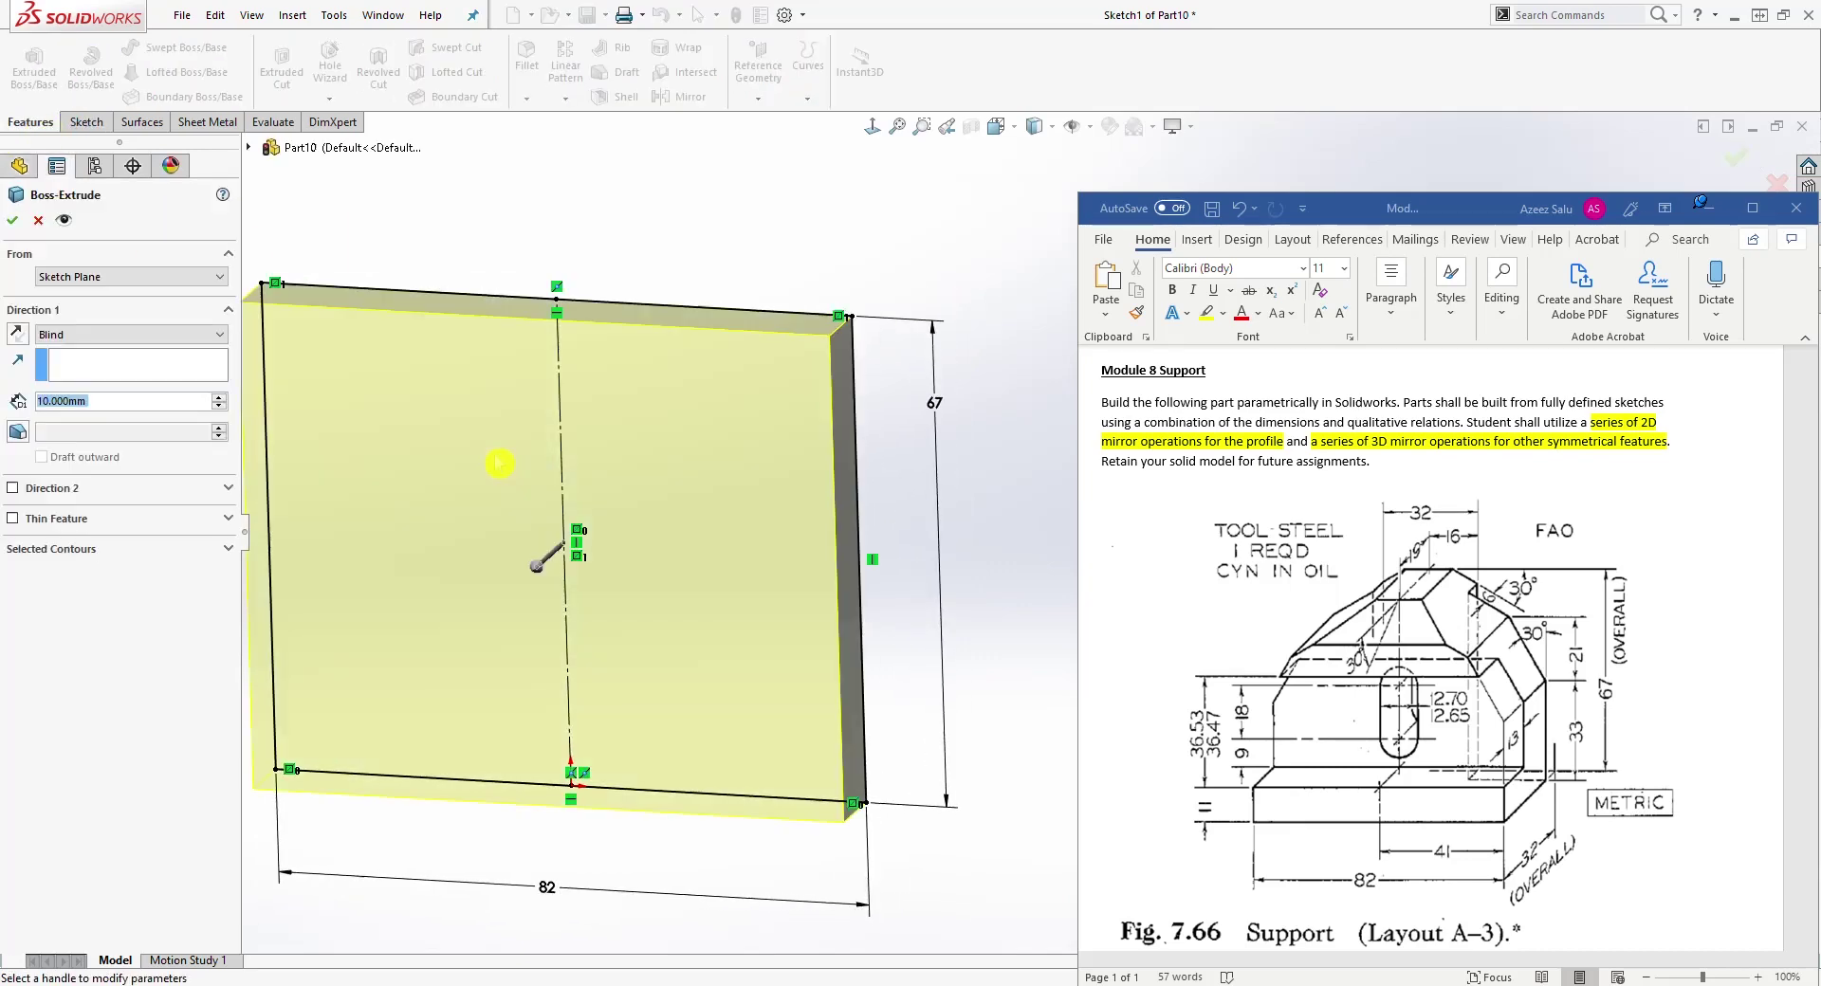
left_click(17, 334)
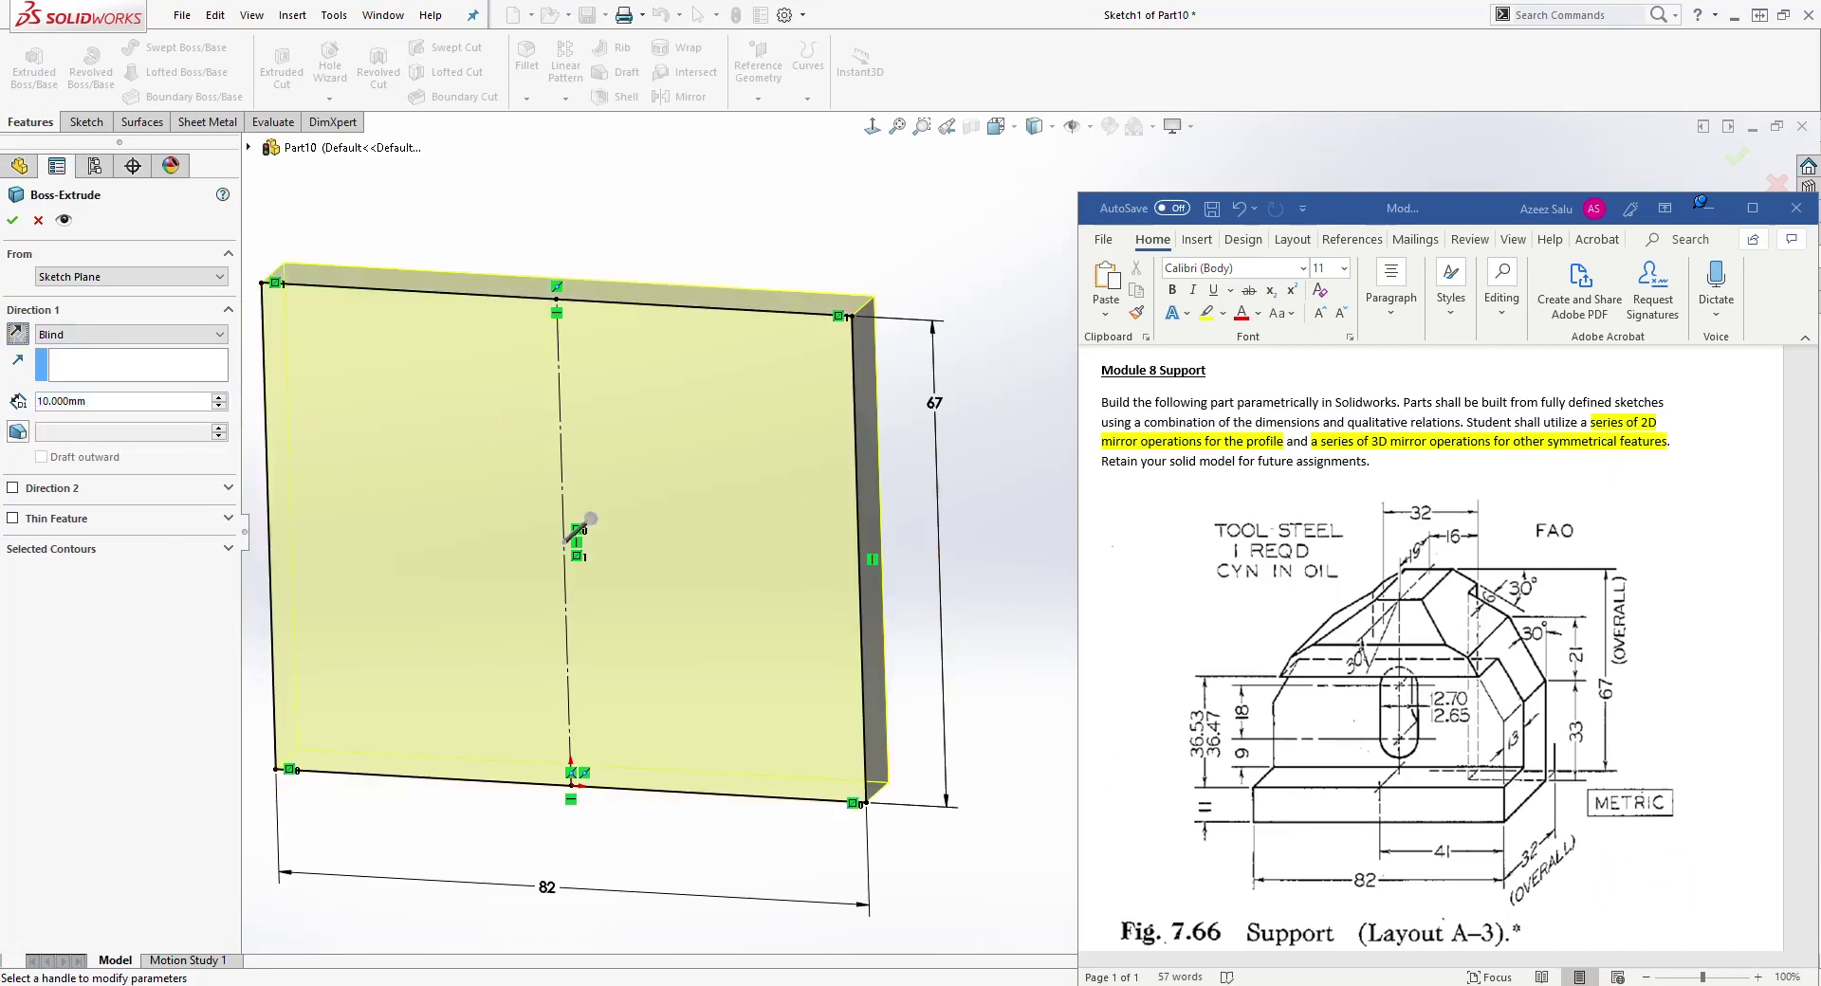
type("32")
key("Return")
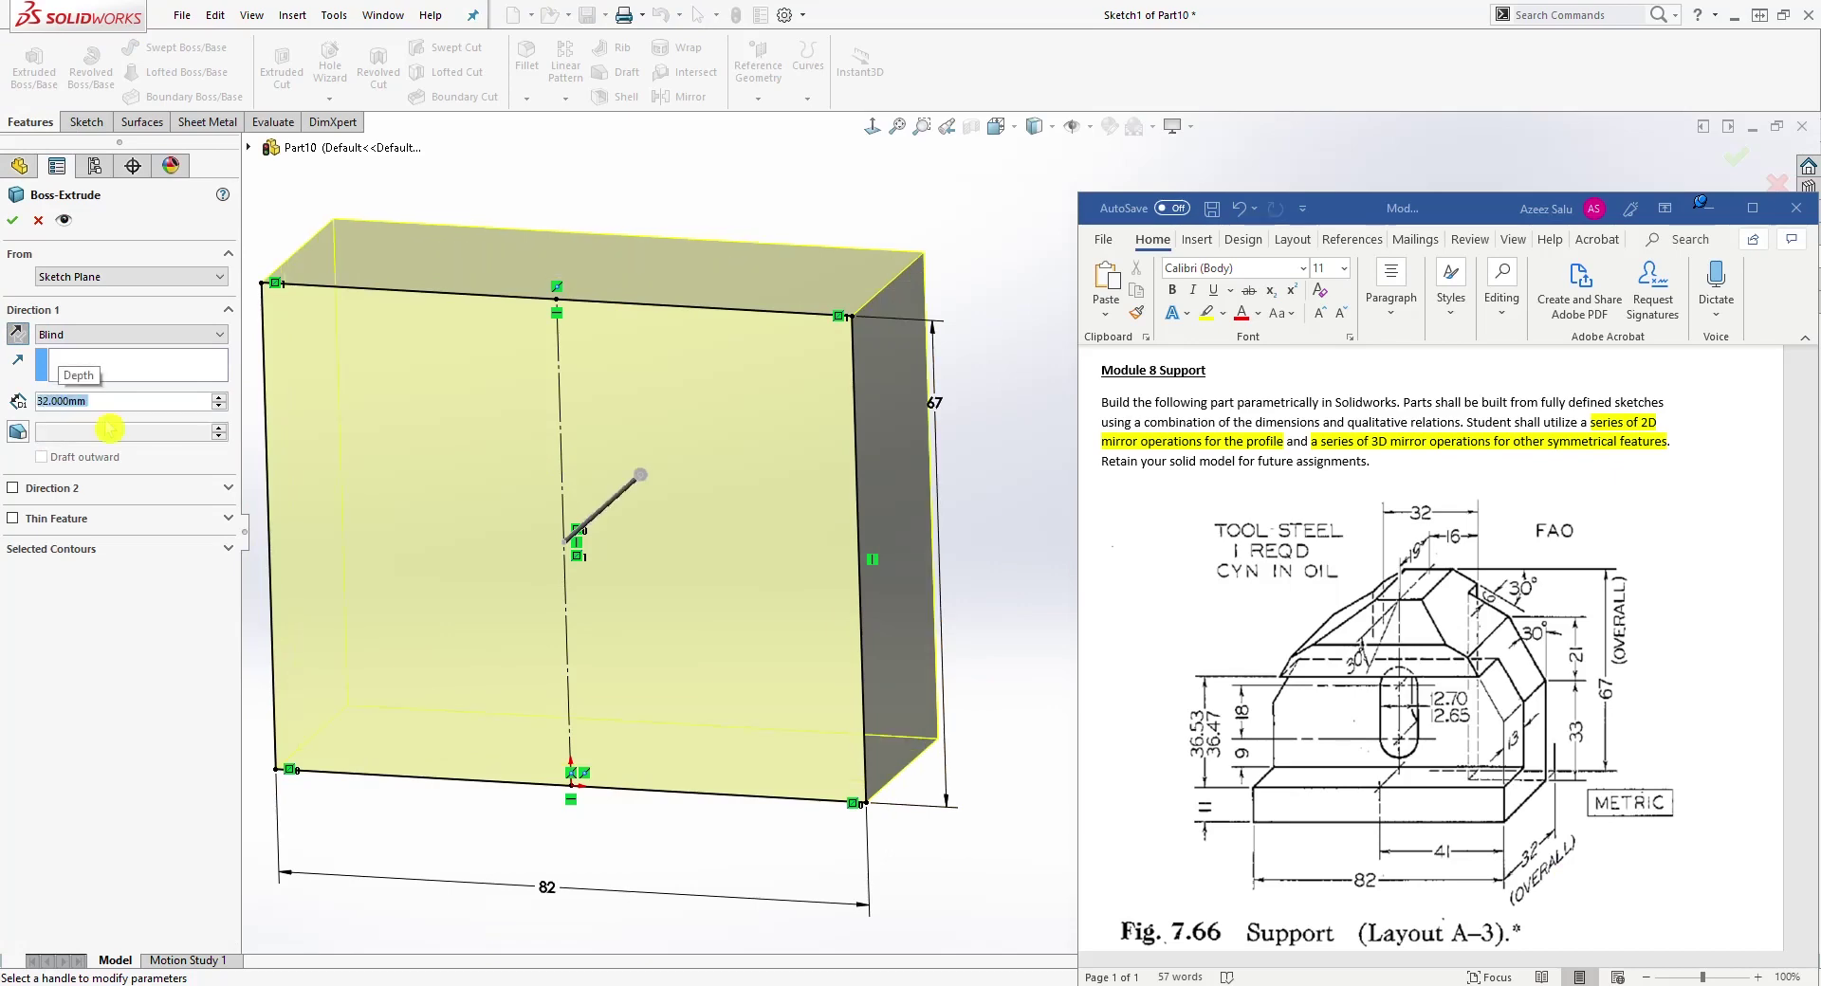
left_click(12, 219)
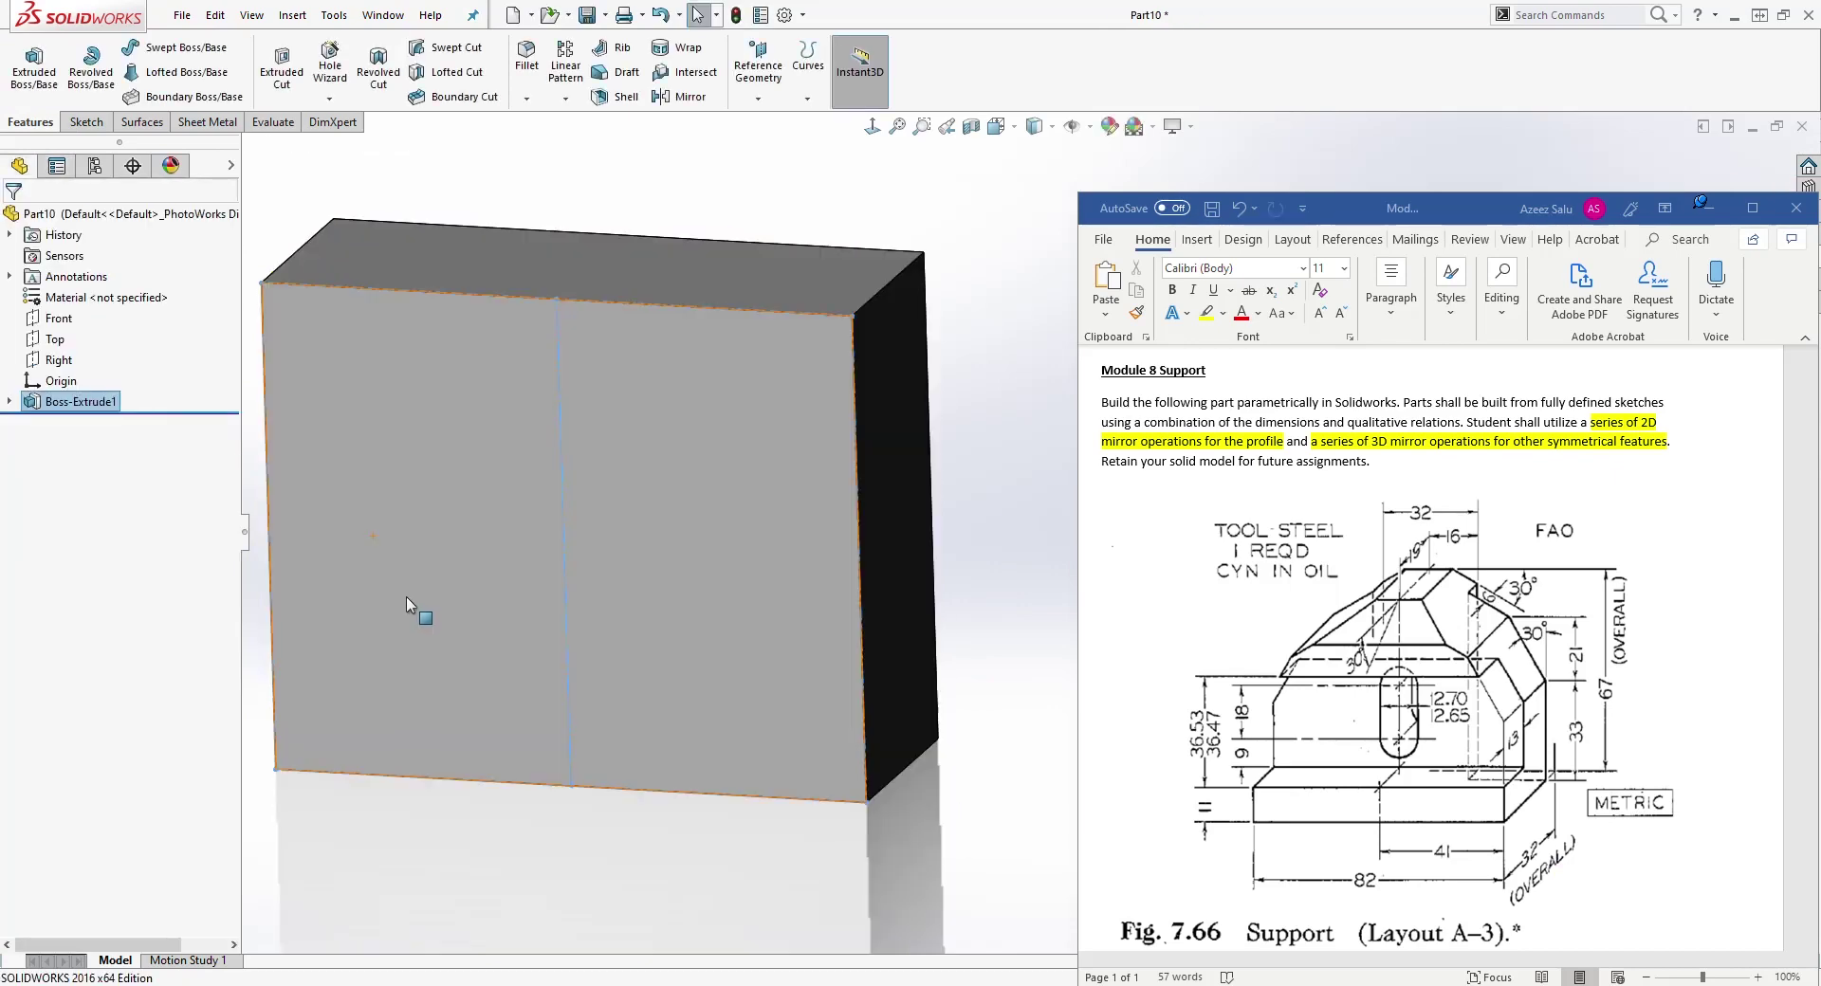
Step: Open a new sketch on the block's large front face
middle_click_drag(433, 611, 492, 587)
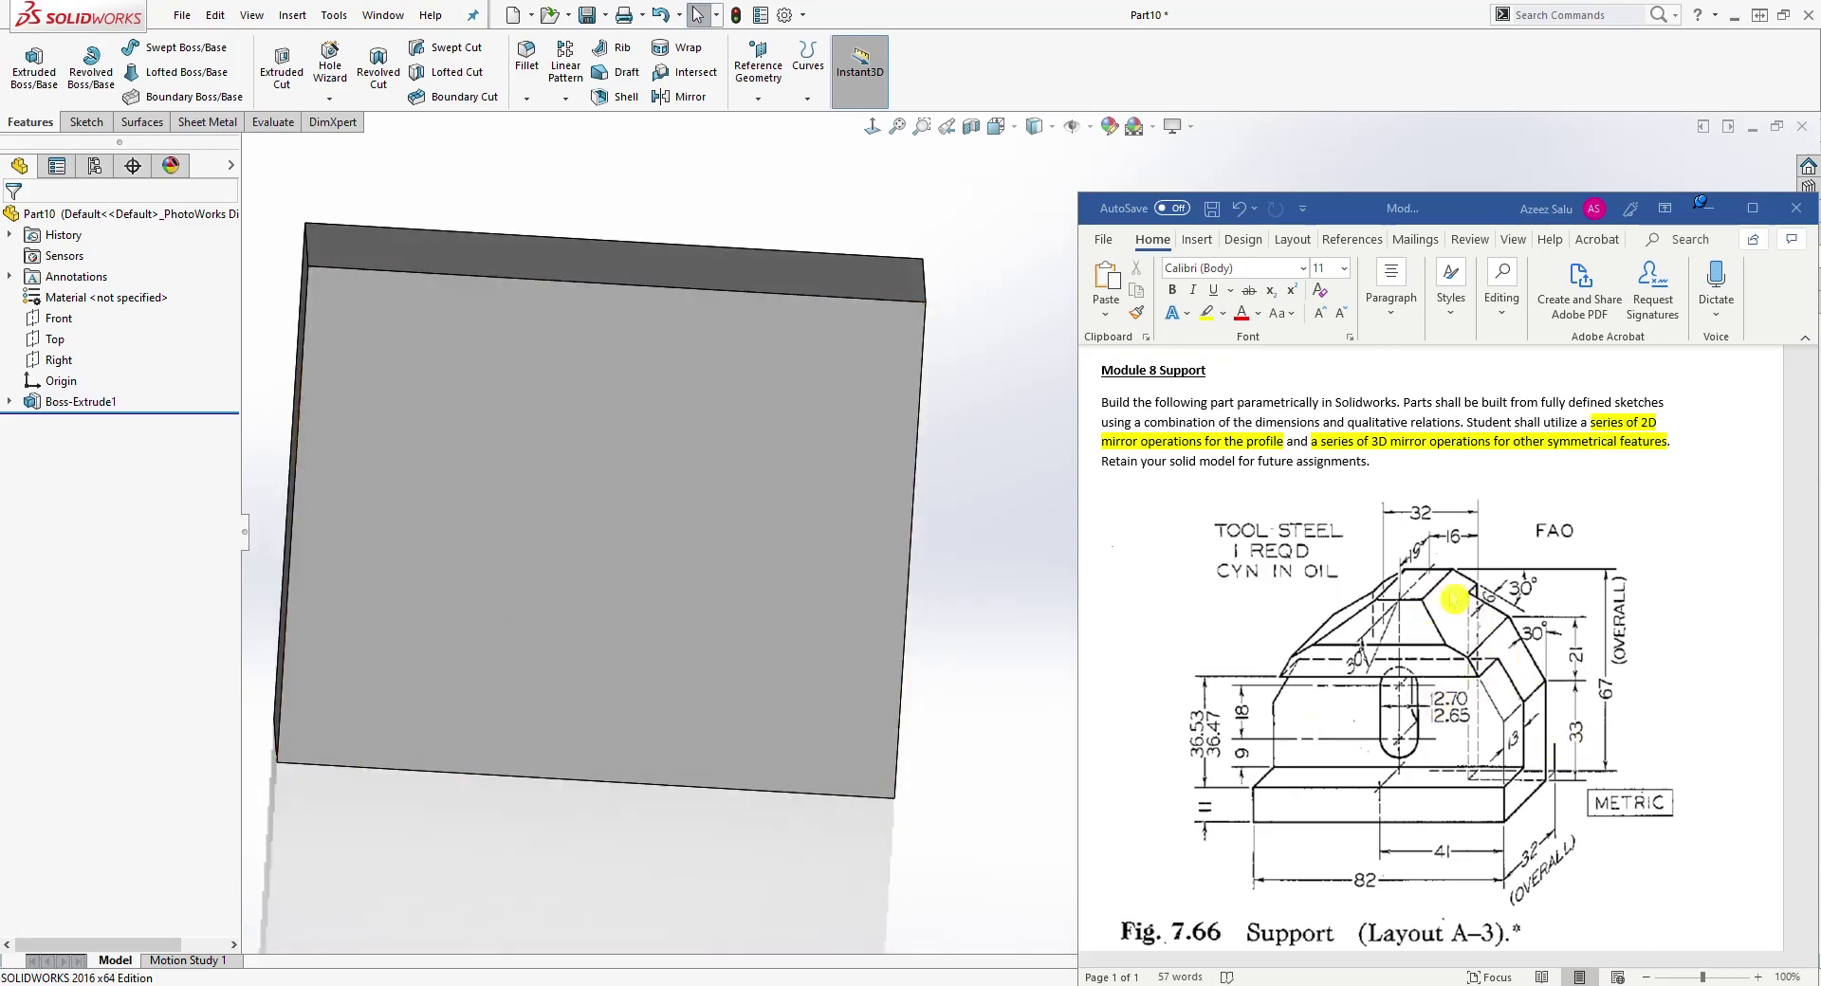
mouse_move(796, 593)
middle_mouse_down()
mouse_move(771, 650)
mouse_move(775, 395)
middle_mouse_up()
left_click(775, 395)
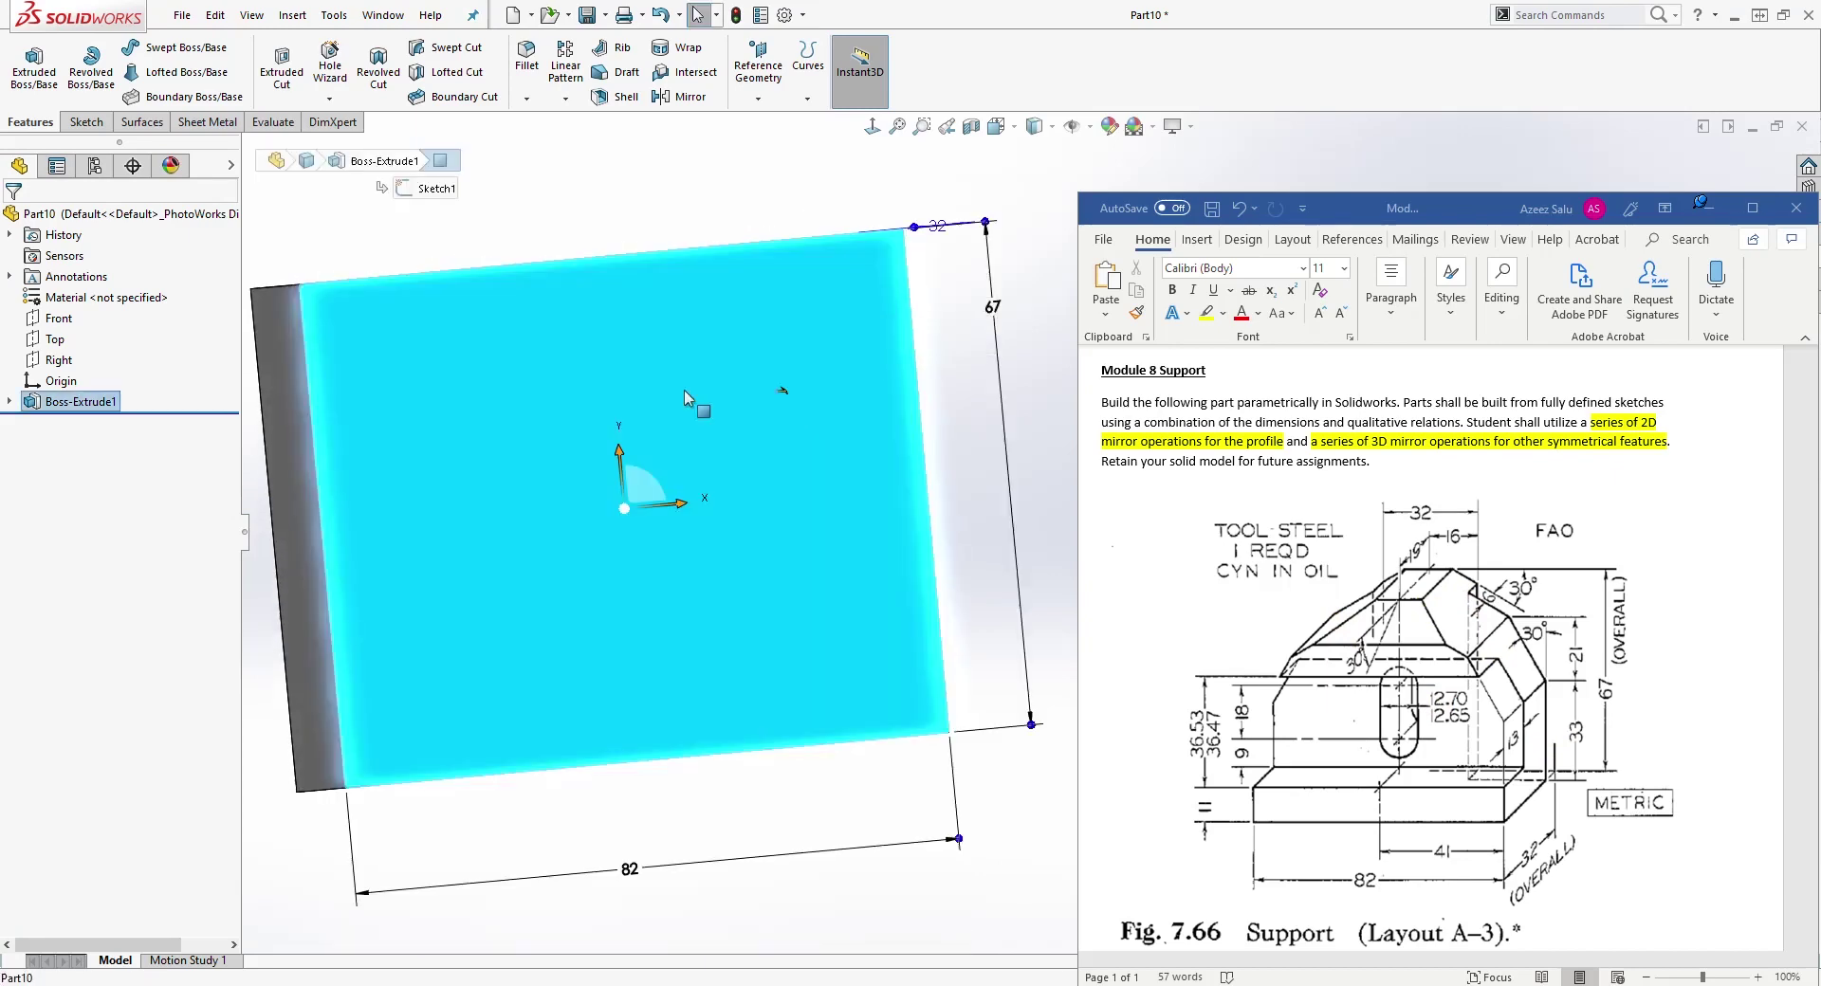
left_click(83, 121)
left_click(26, 64)
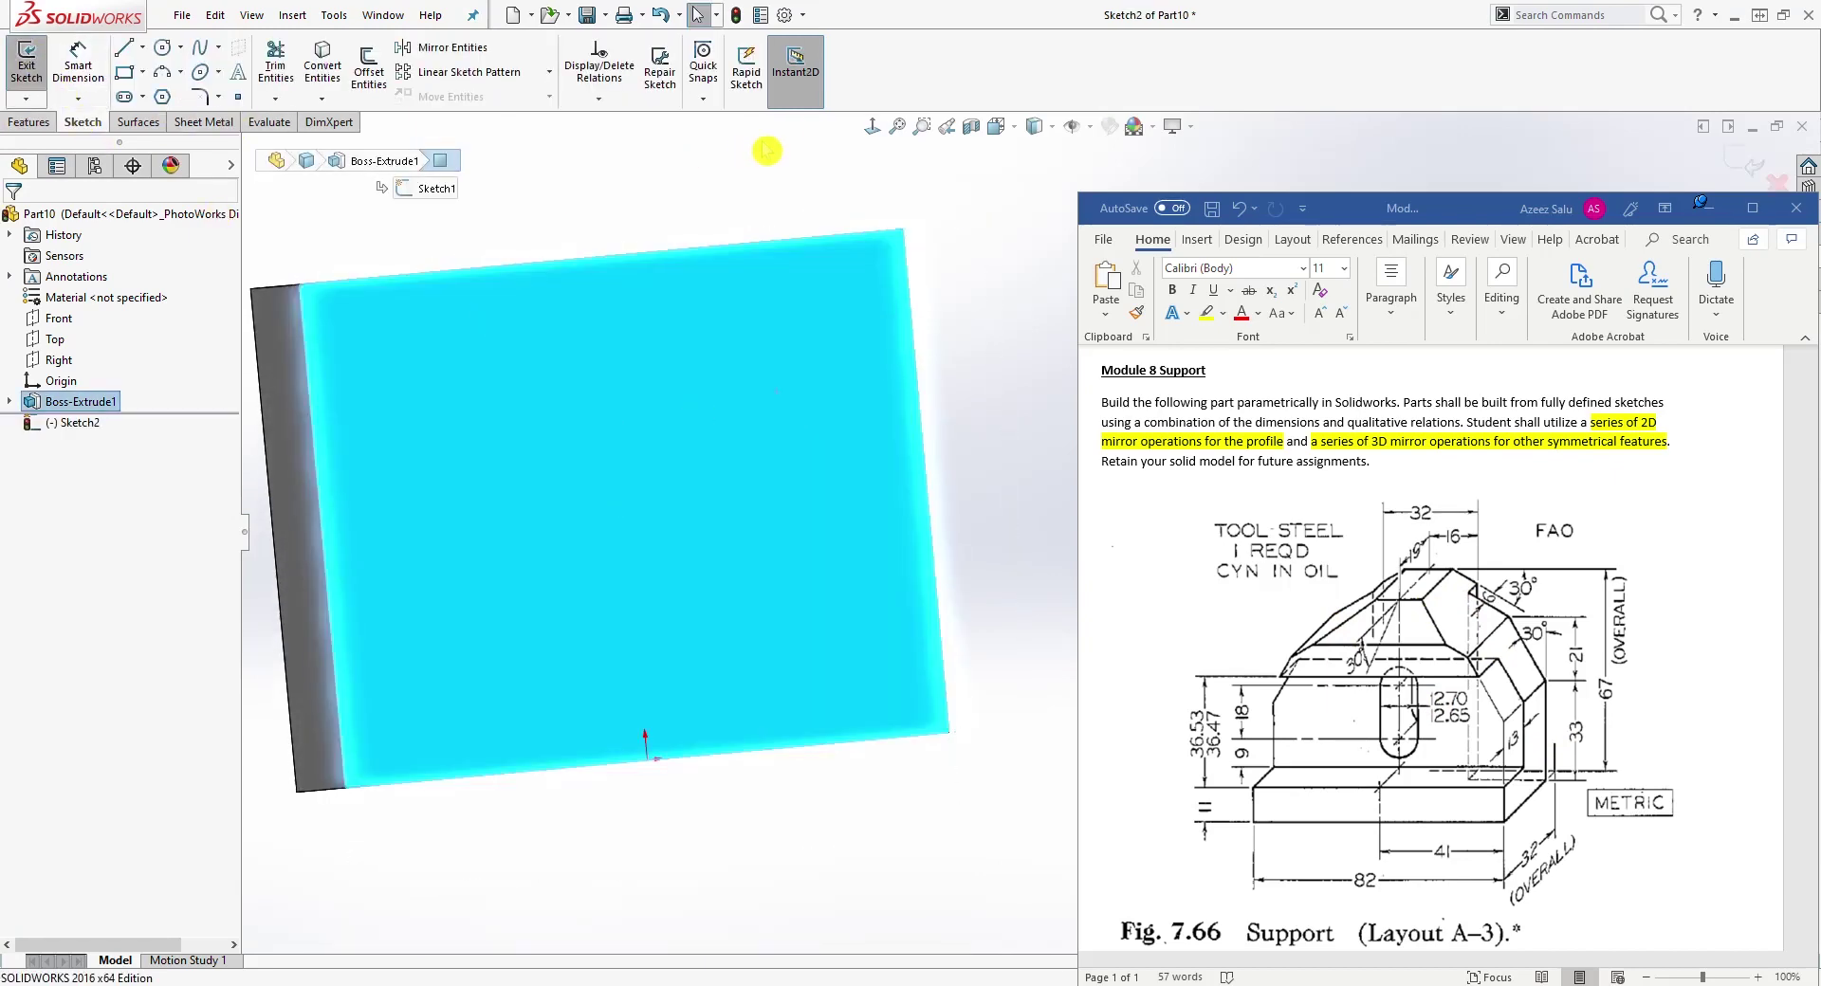
Step: Sketch two connected sloping lines across the front face's upper right corner, from about 39 mm up the right edge to the top edge
left_click(871, 126)
mouse_move(461, 706)
middle_mouse_down("ctrl")
mouse_move(346, 681)
mouse_move(120, 717)
middle_mouse_up("ctrl")
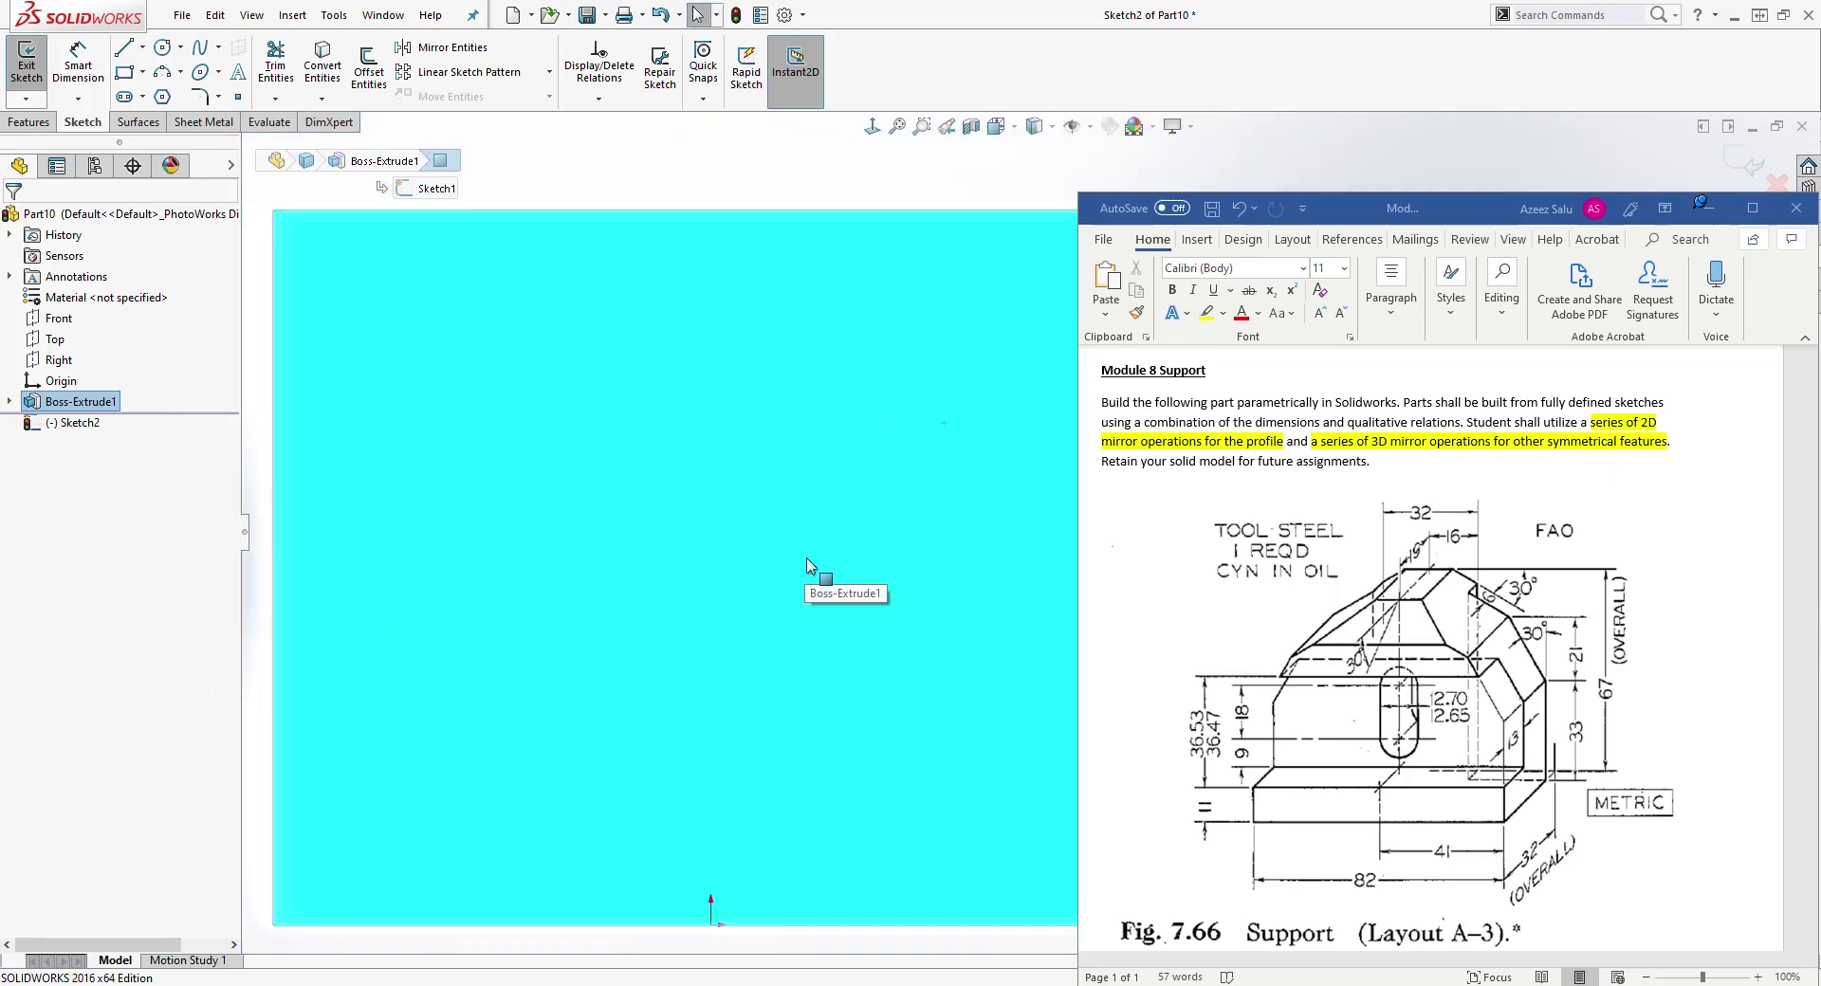
scroll(844, 583, "up", 3)
scroll(953, 782, "up", 2)
middle_click_drag(959, 805, 744, 739, "ctrl")
scroll(878, 414, "down", 3)
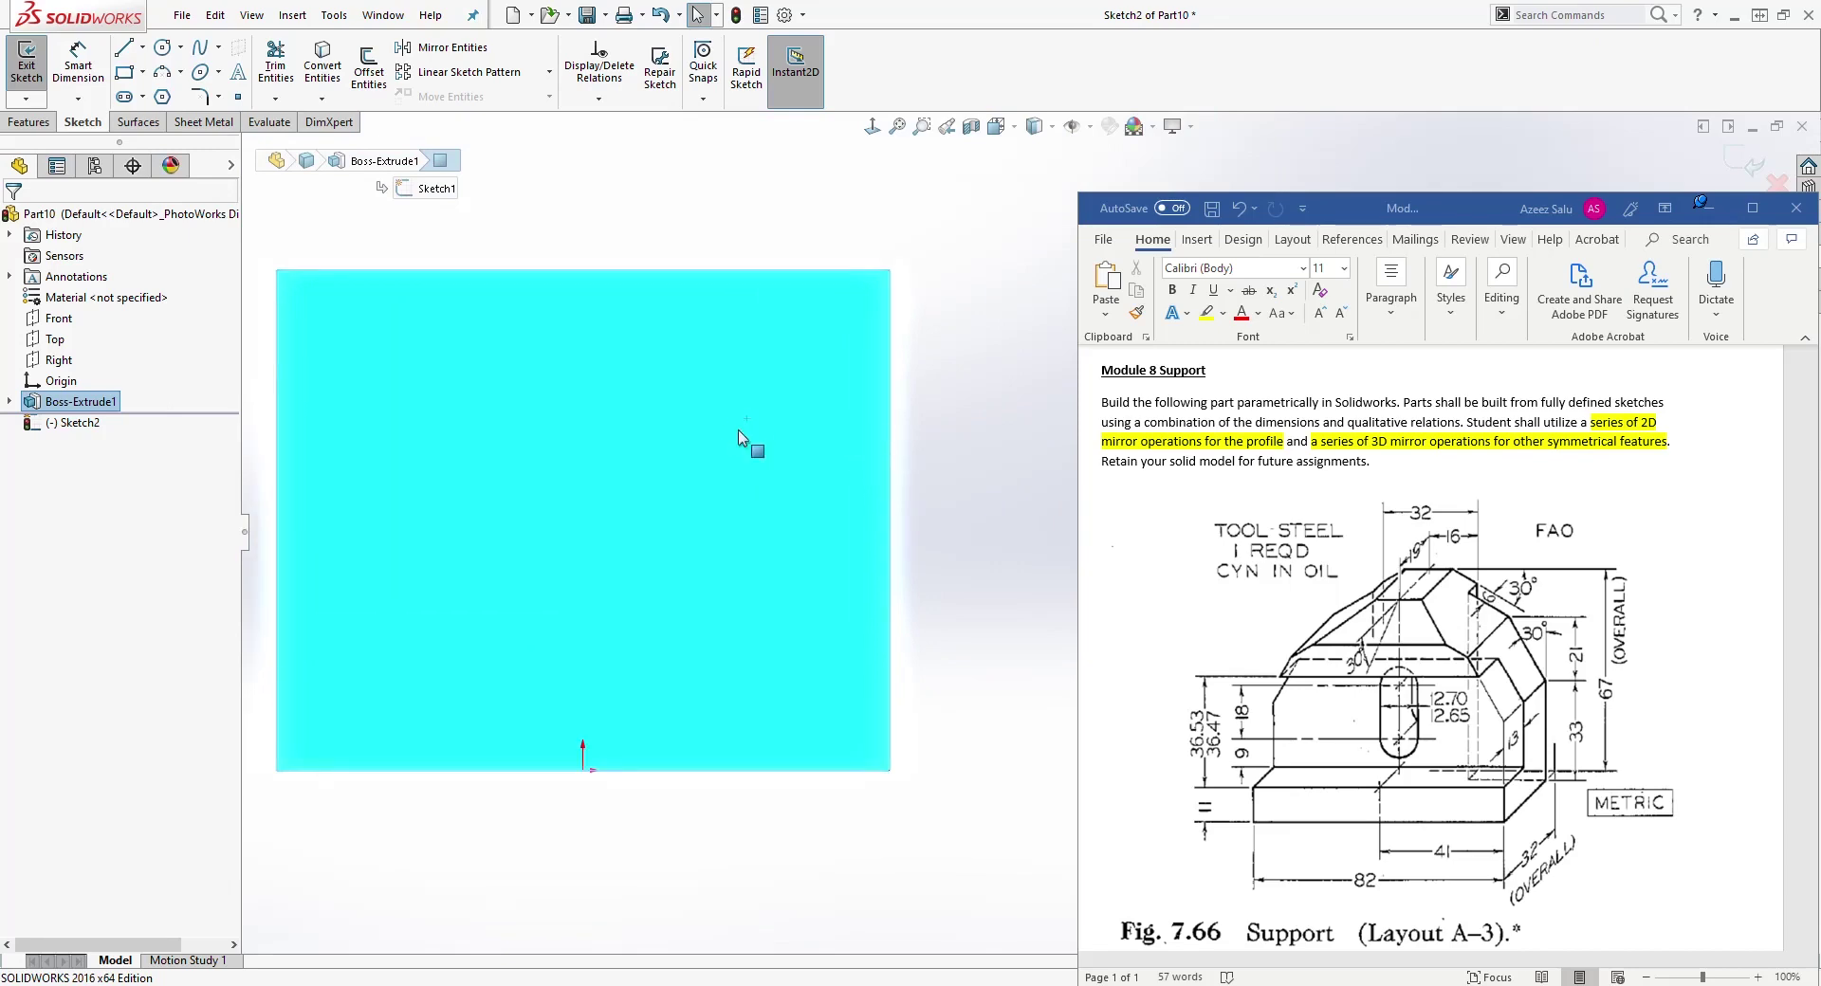
left_click(133, 54)
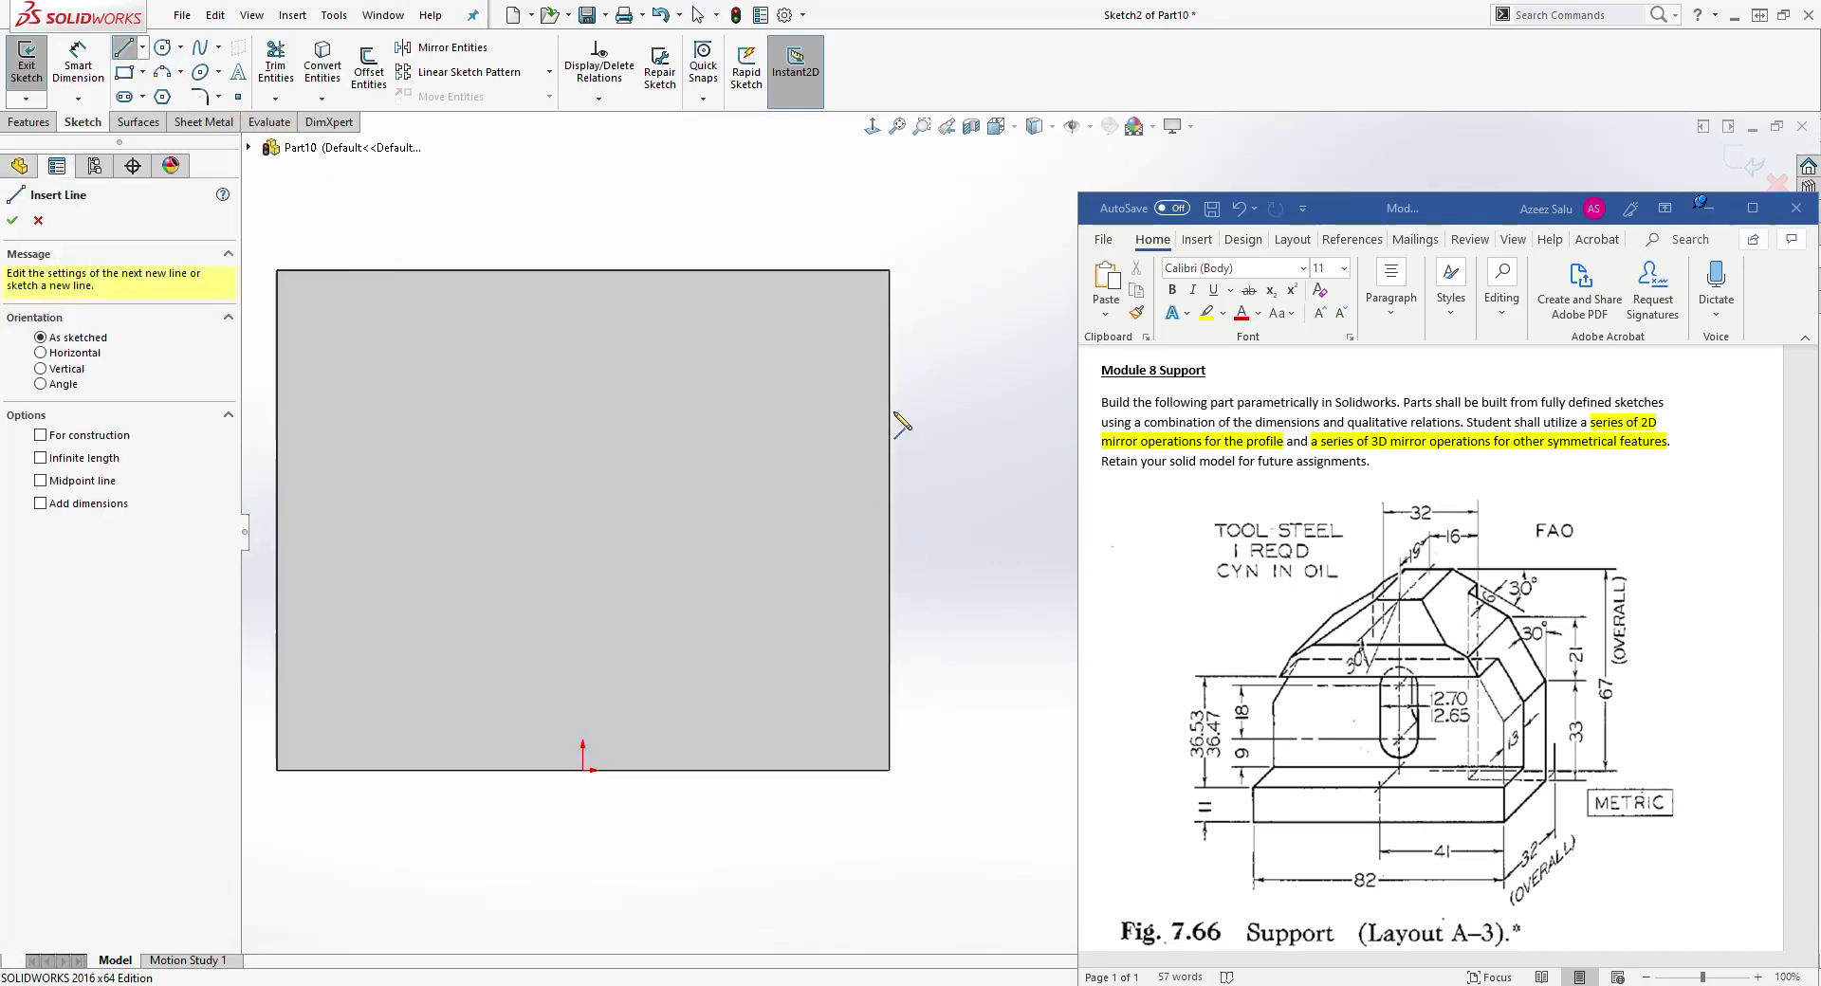
left_click(889, 478)
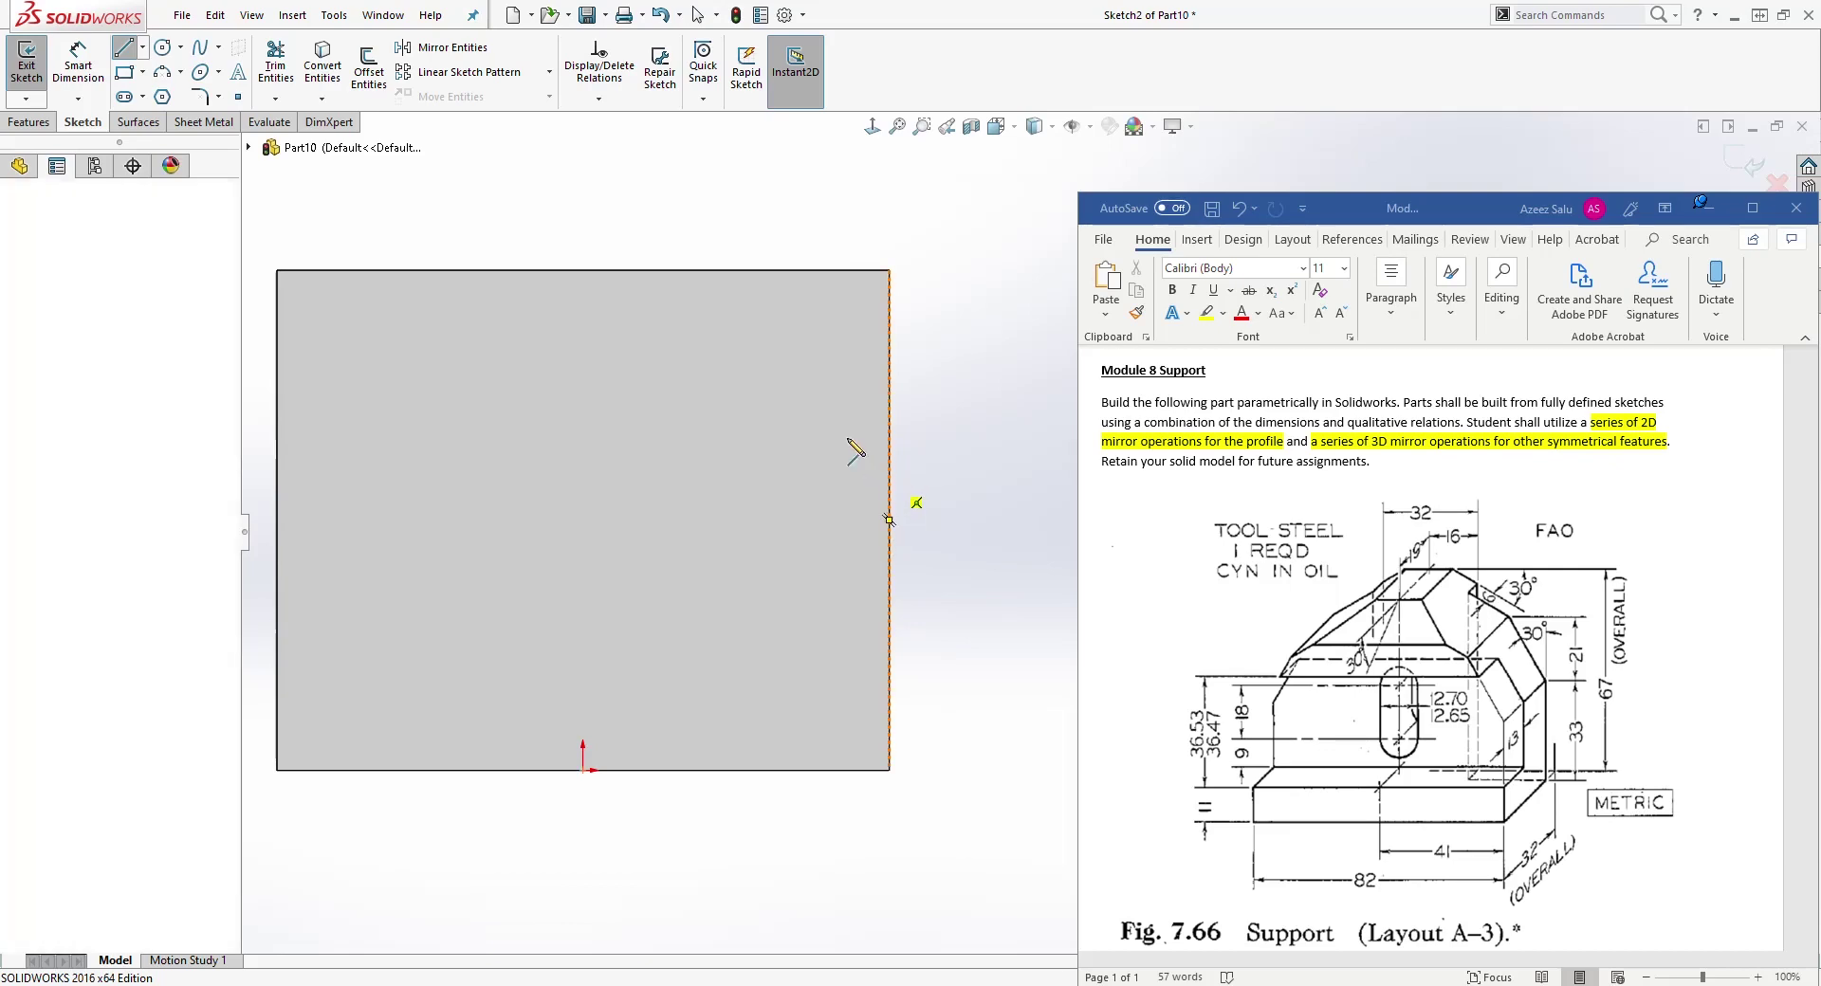
left_click(791, 396)
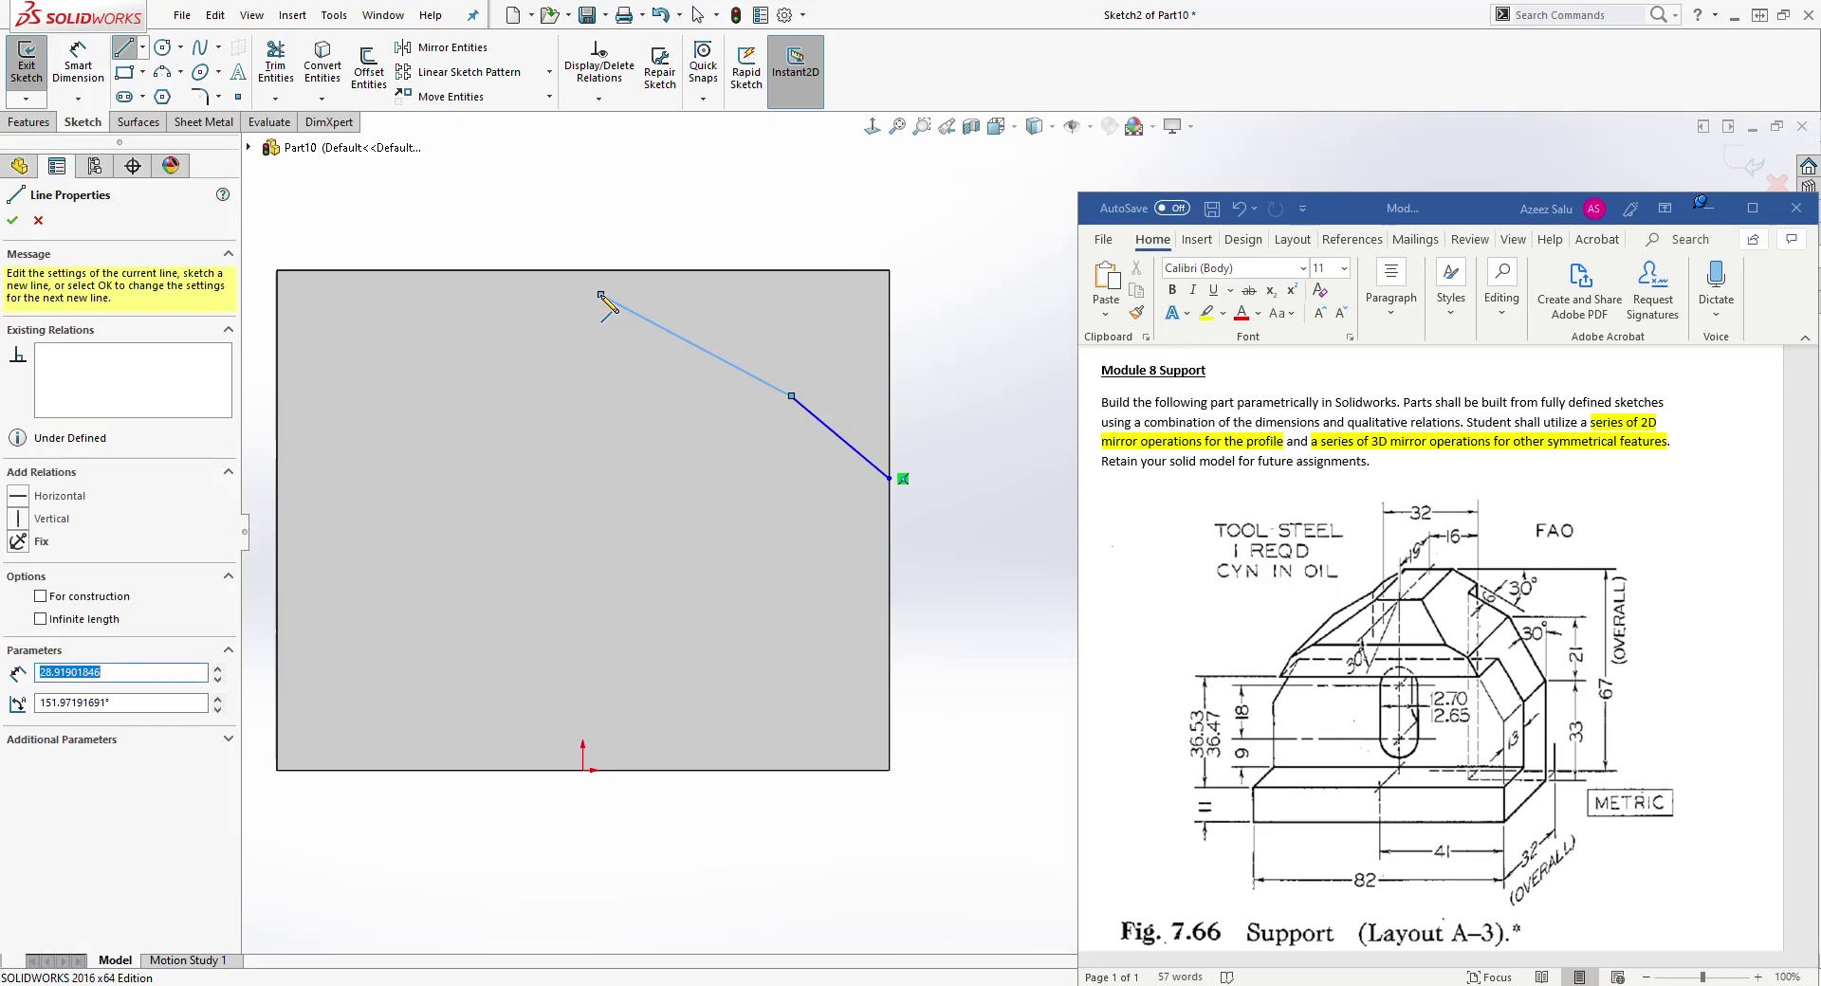
left_click(603, 300)
key("Escape")
left_click_drag(603, 300, 616, 270)
left_click_drag(791, 397, 821, 363)
key("Escape")
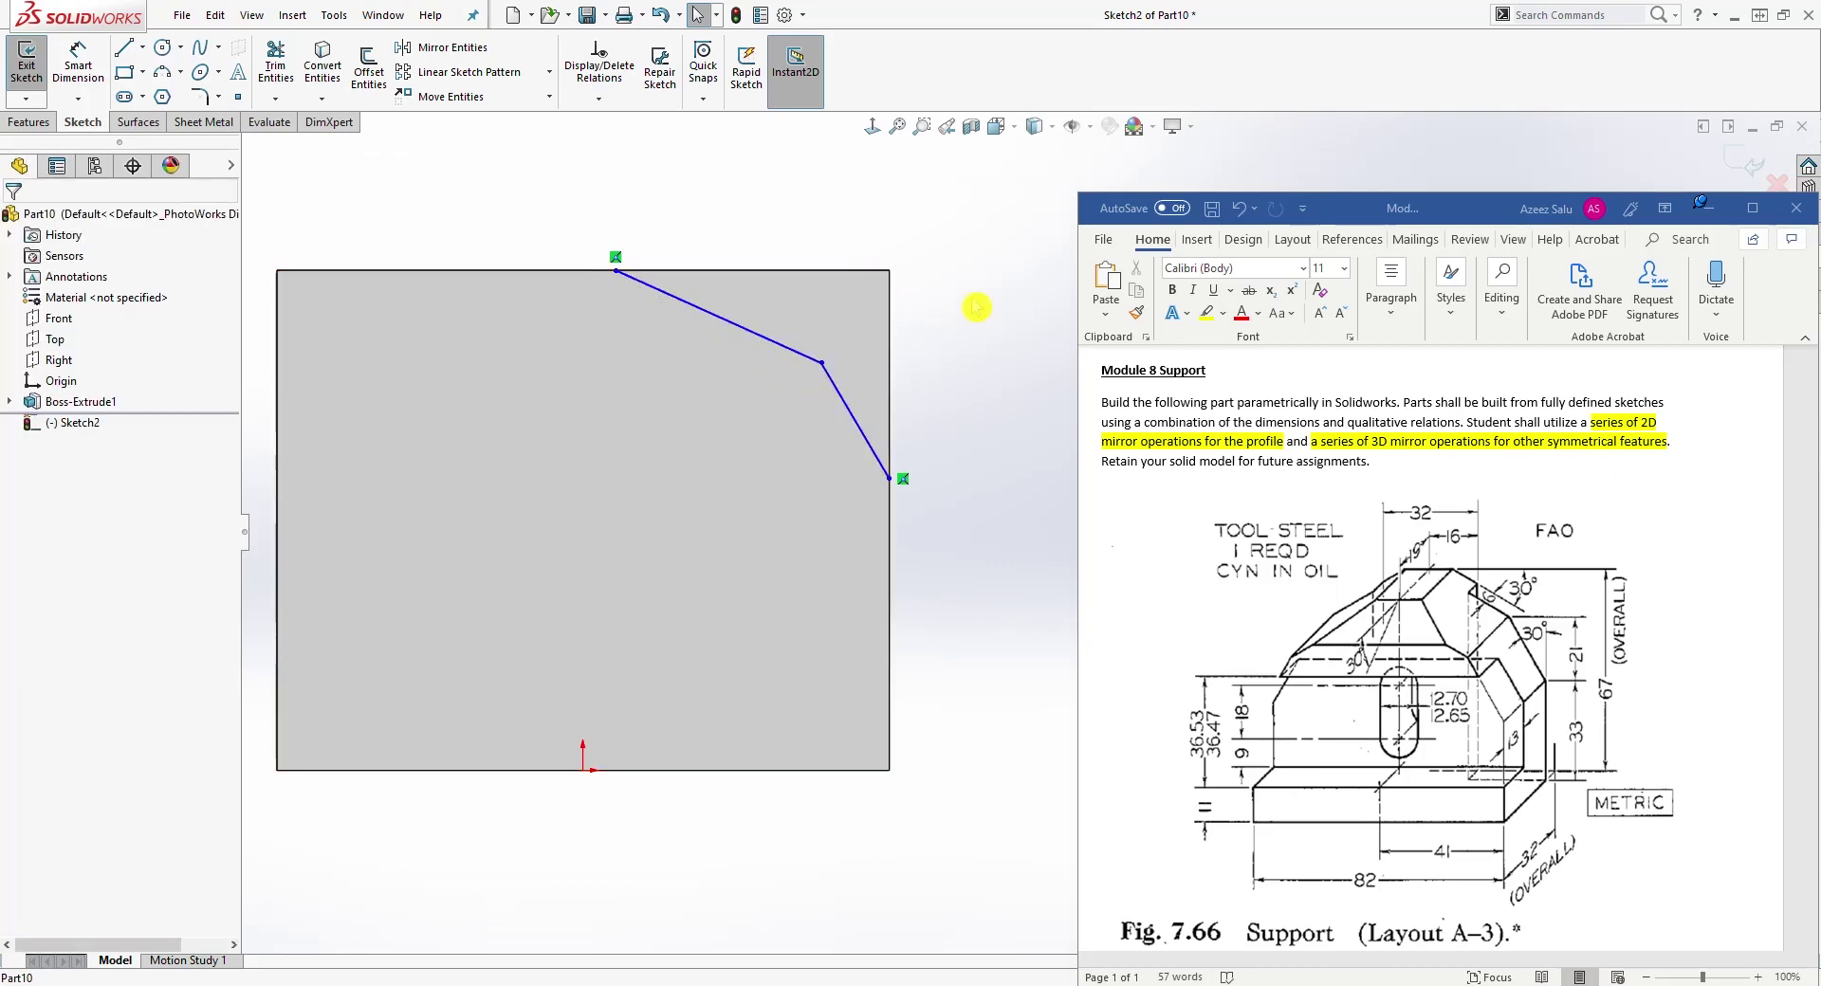
Step: Close the corner profile with a horizontal line along the block's top edge and a vertical line down its right edge
key("l")
left_click(617, 270)
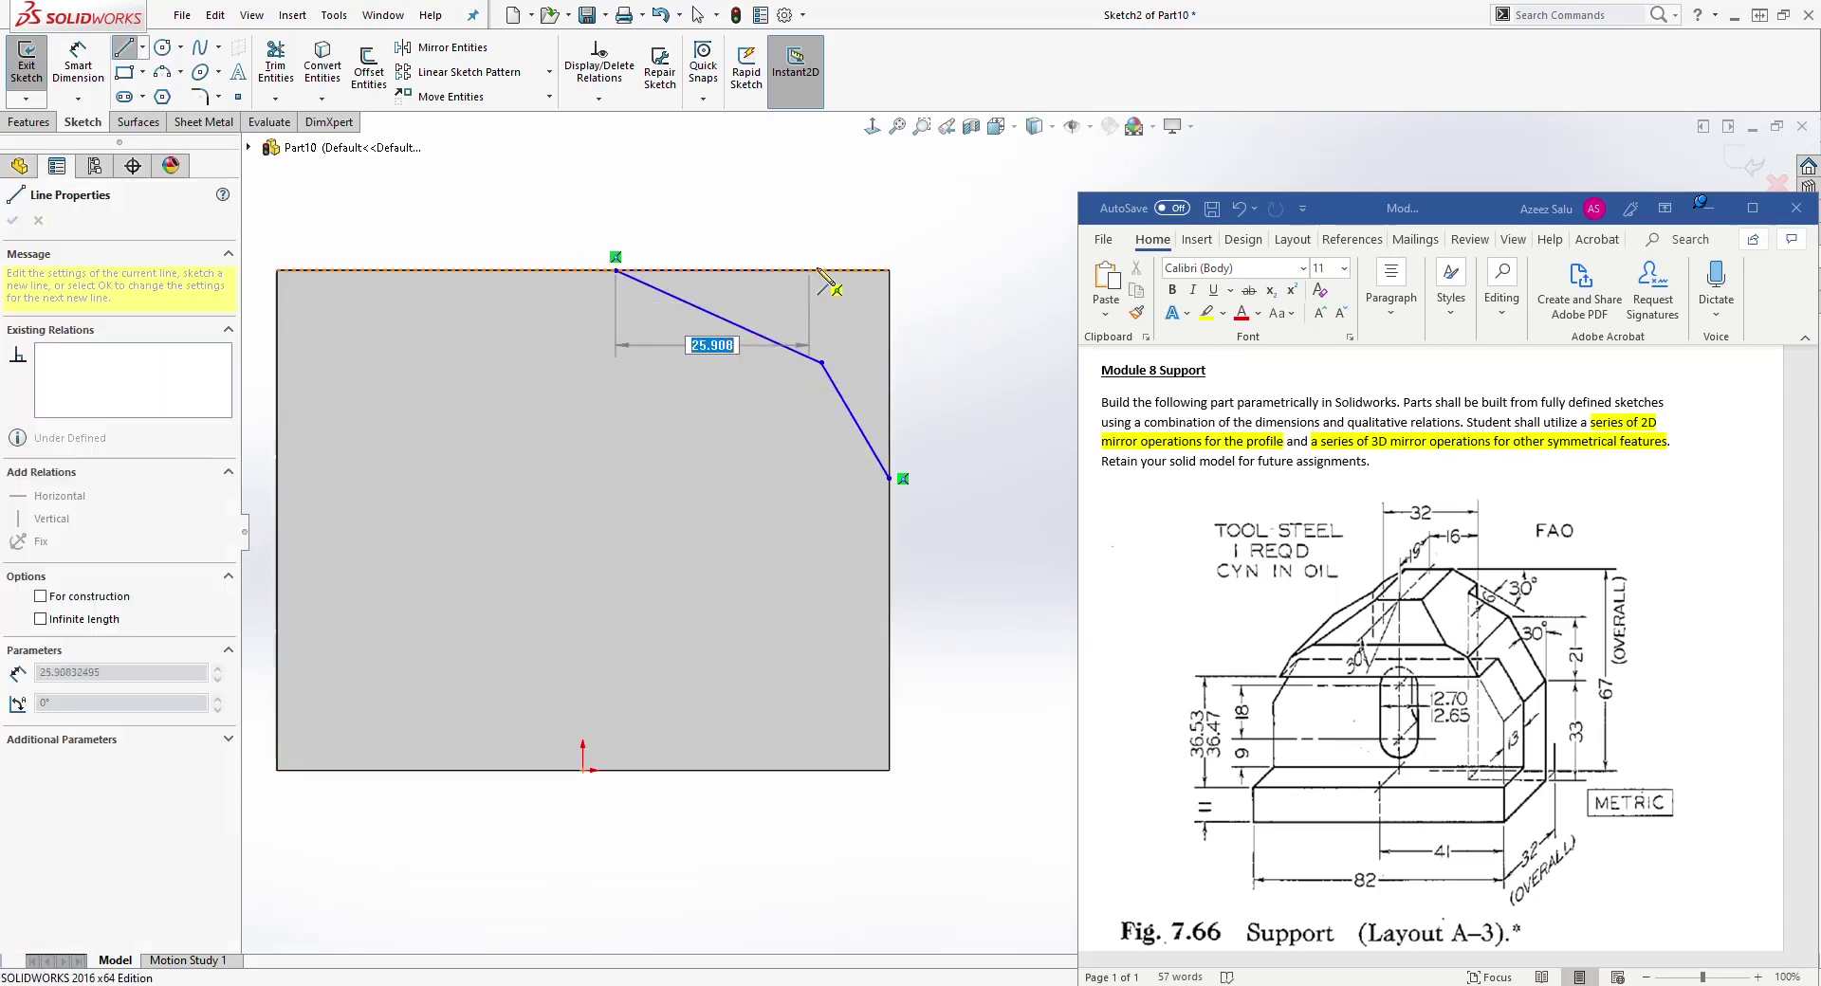
left_click(890, 271)
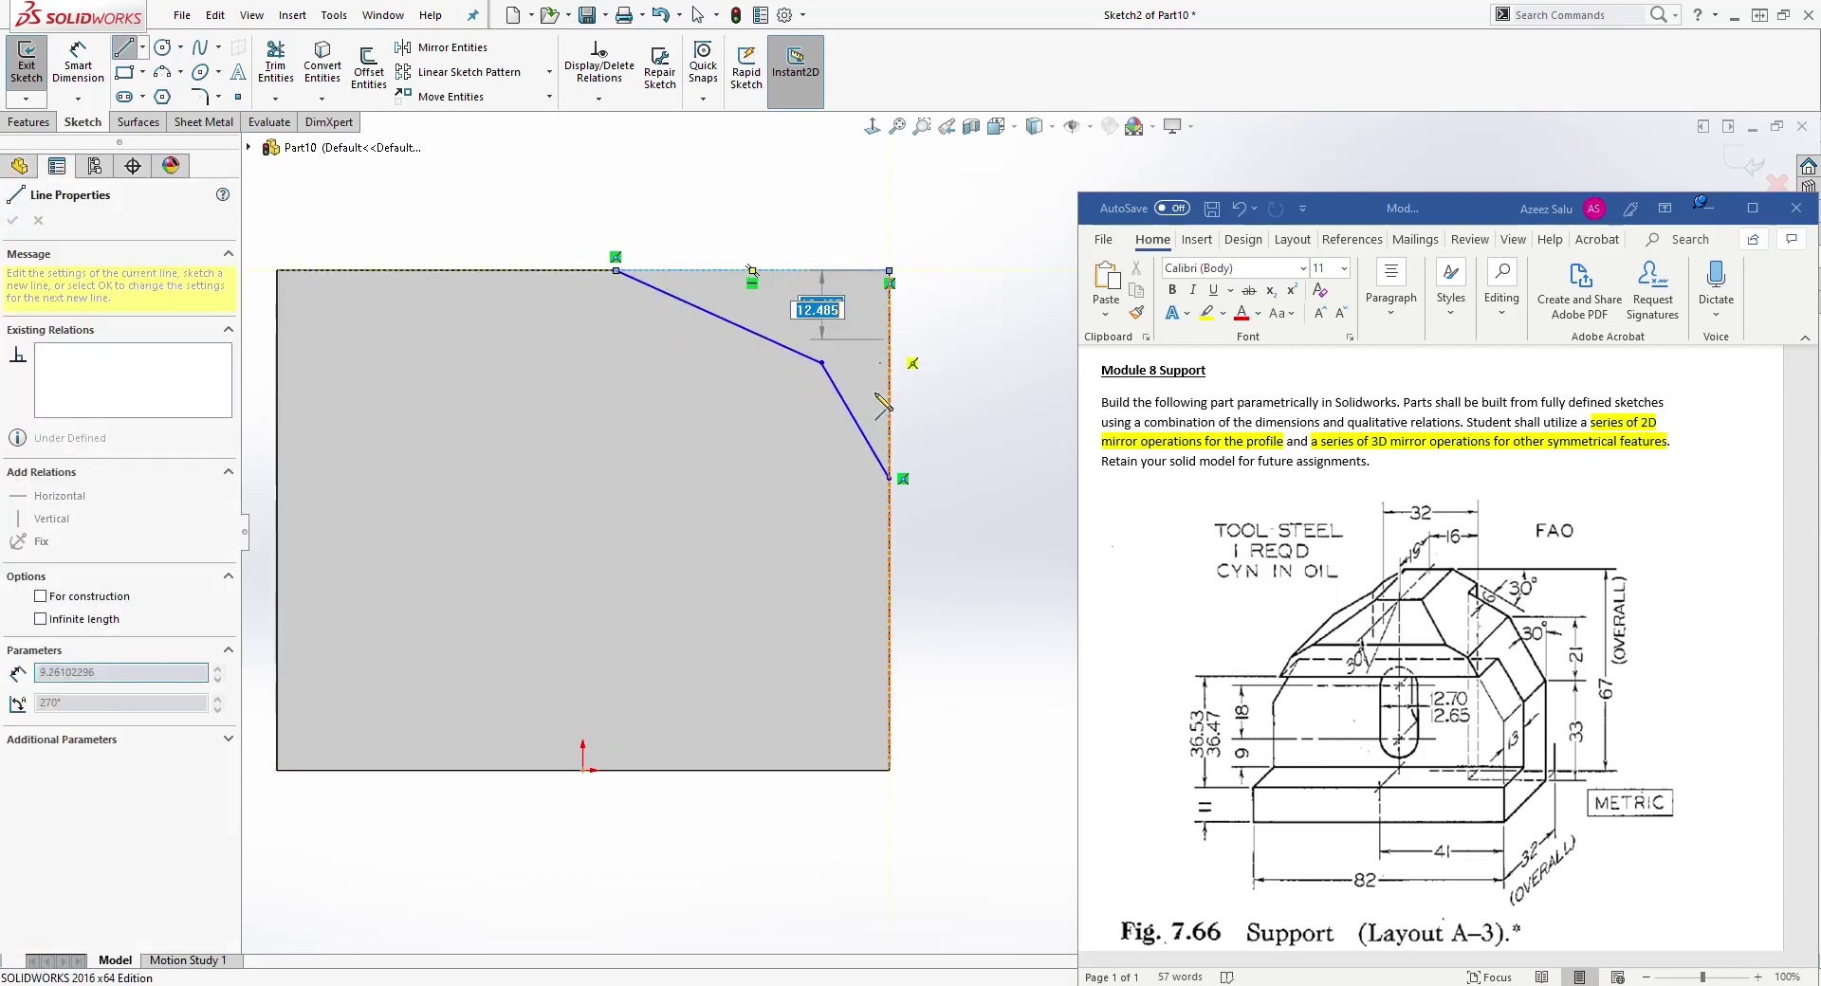
left_click(891, 479)
key("Escape")
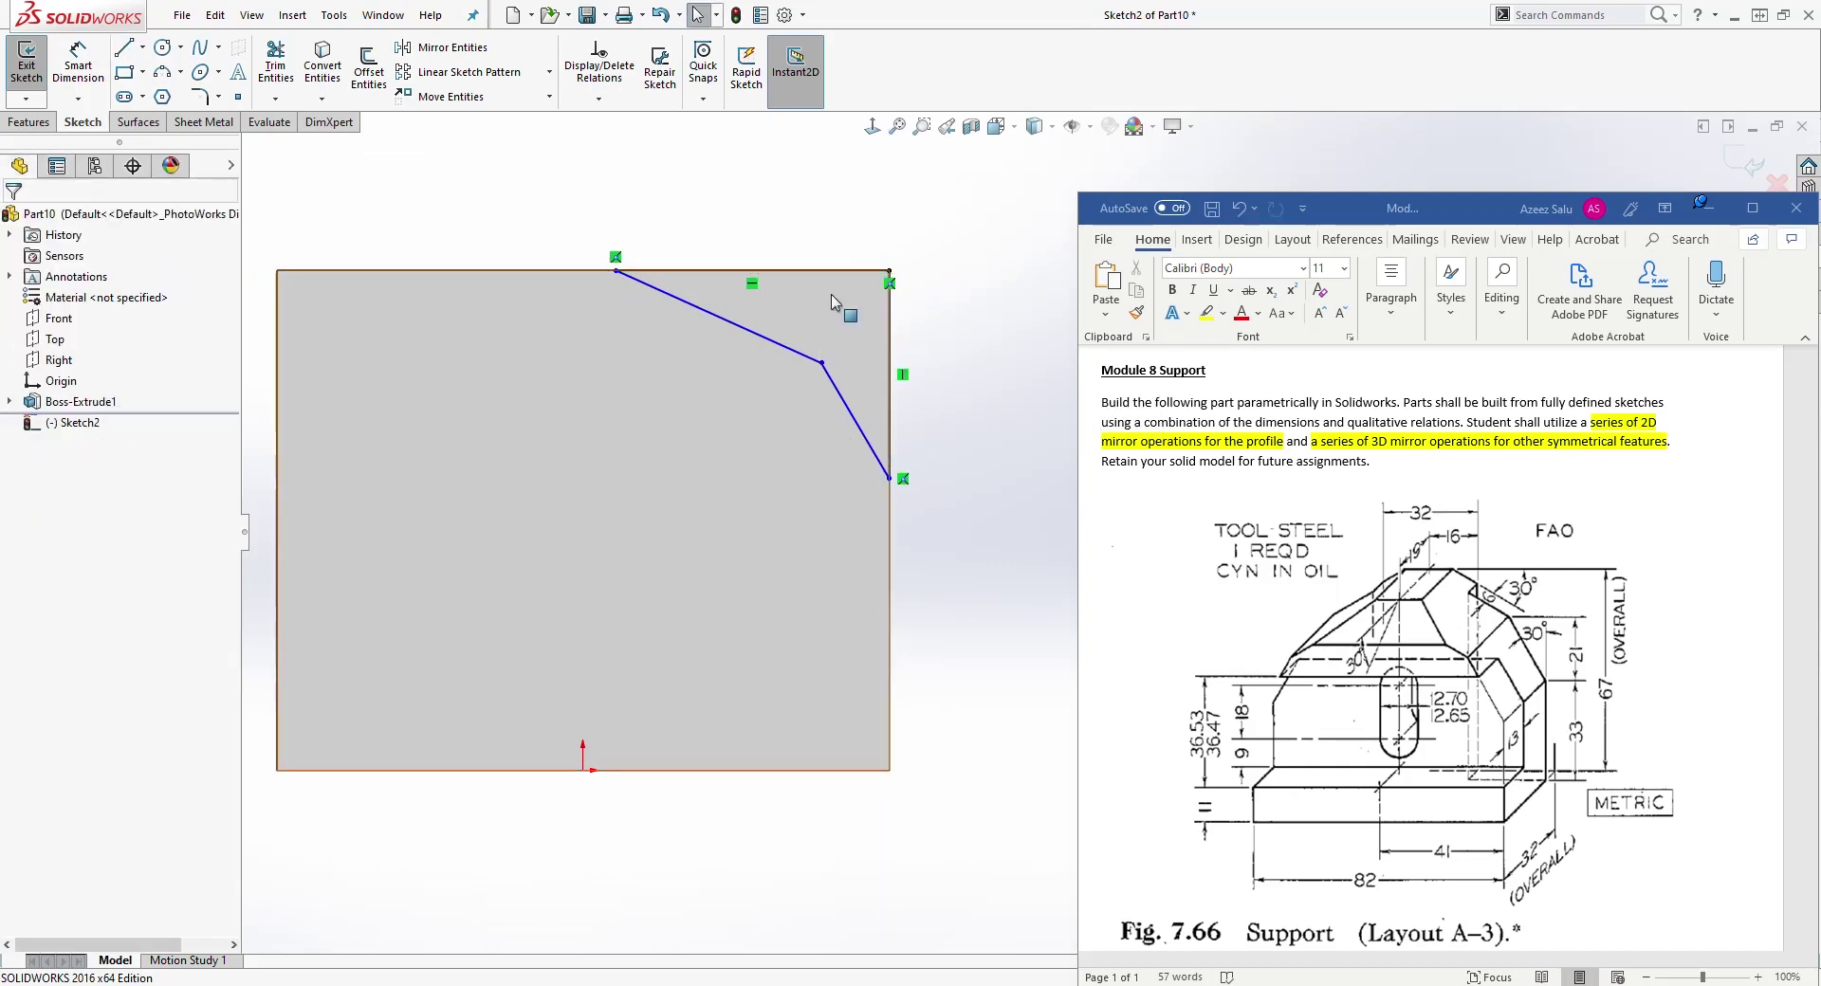
Step: Dimension the height of the steep line's lower endpoint above the block's bottom corner as 33 mm
left_click(104, 55)
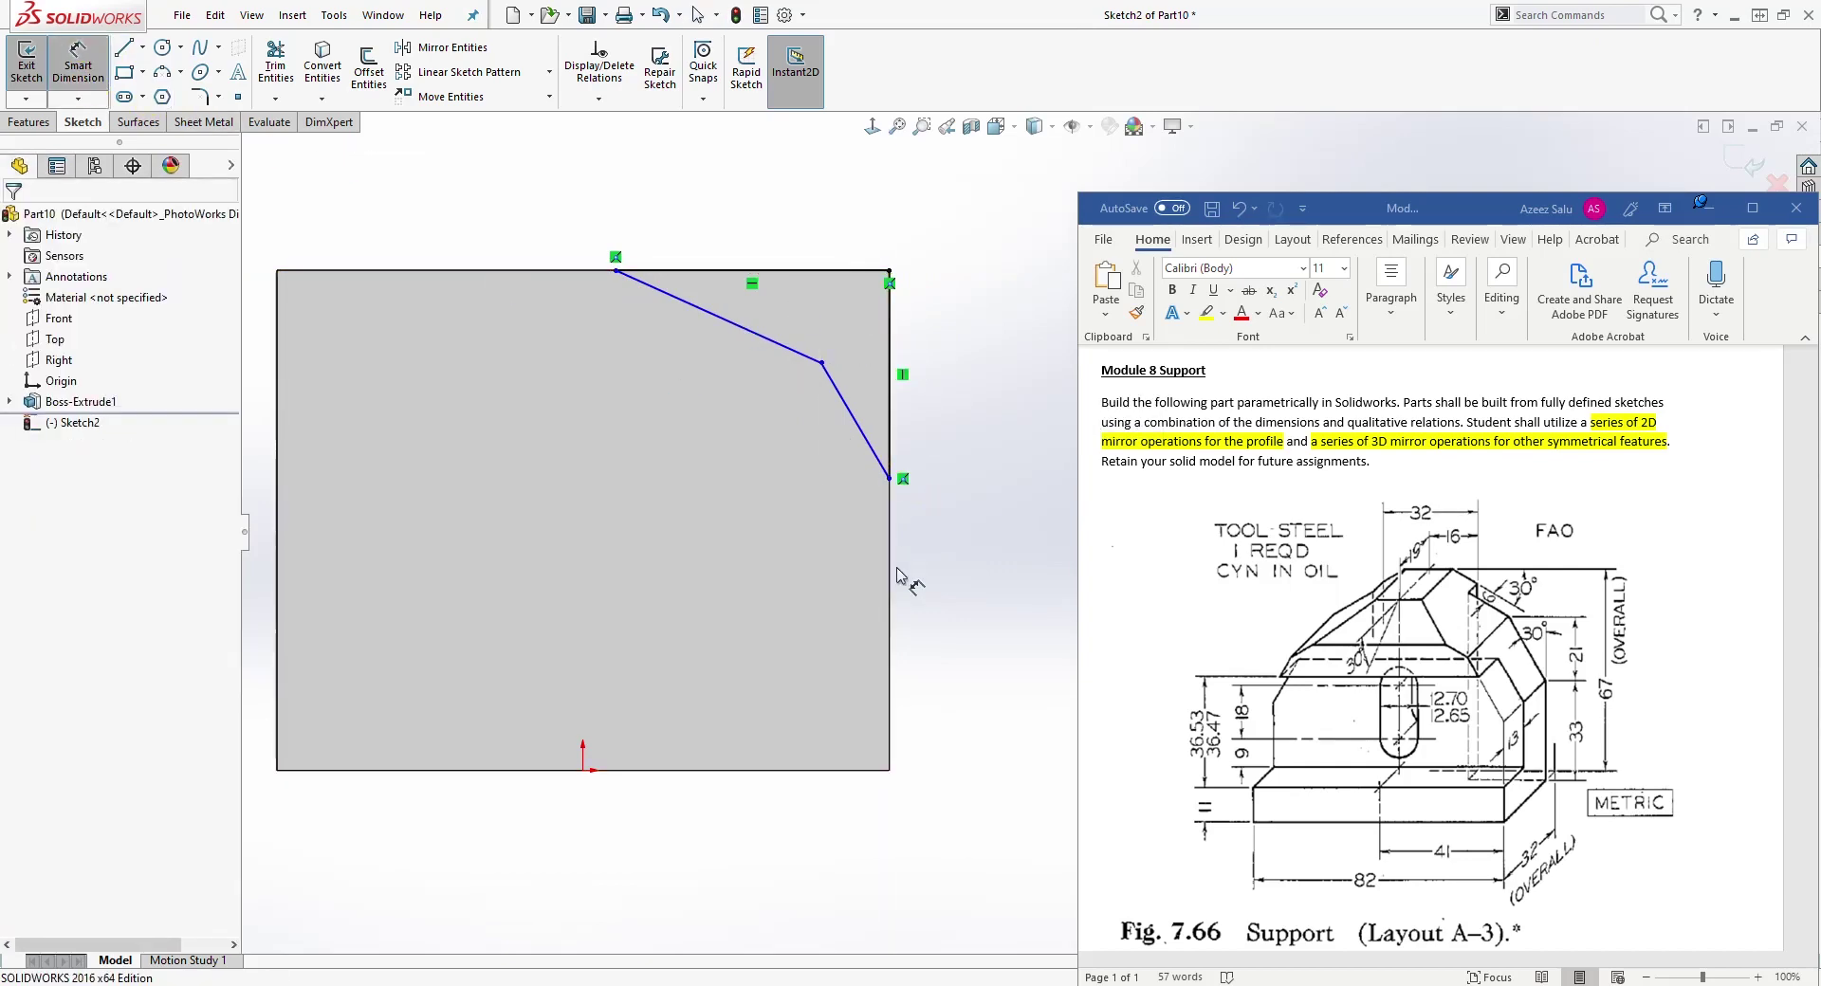
left_click(889, 479)
left_click(996, 583)
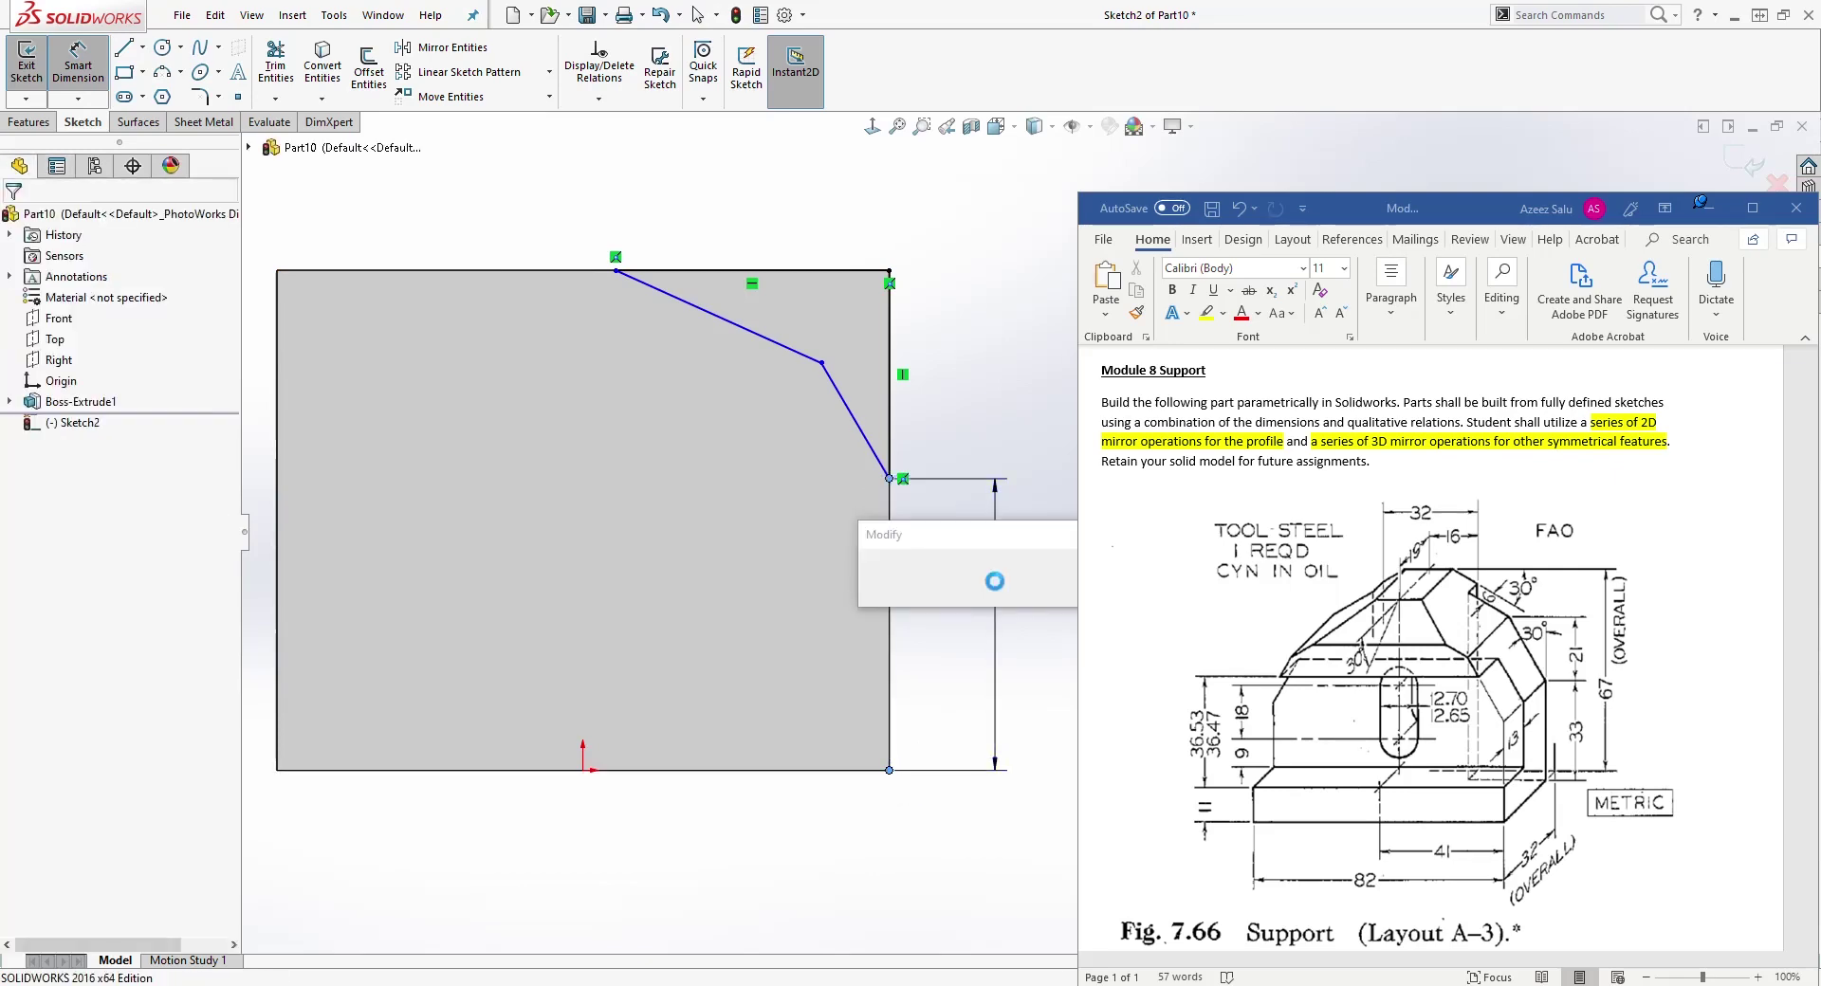
type("33")
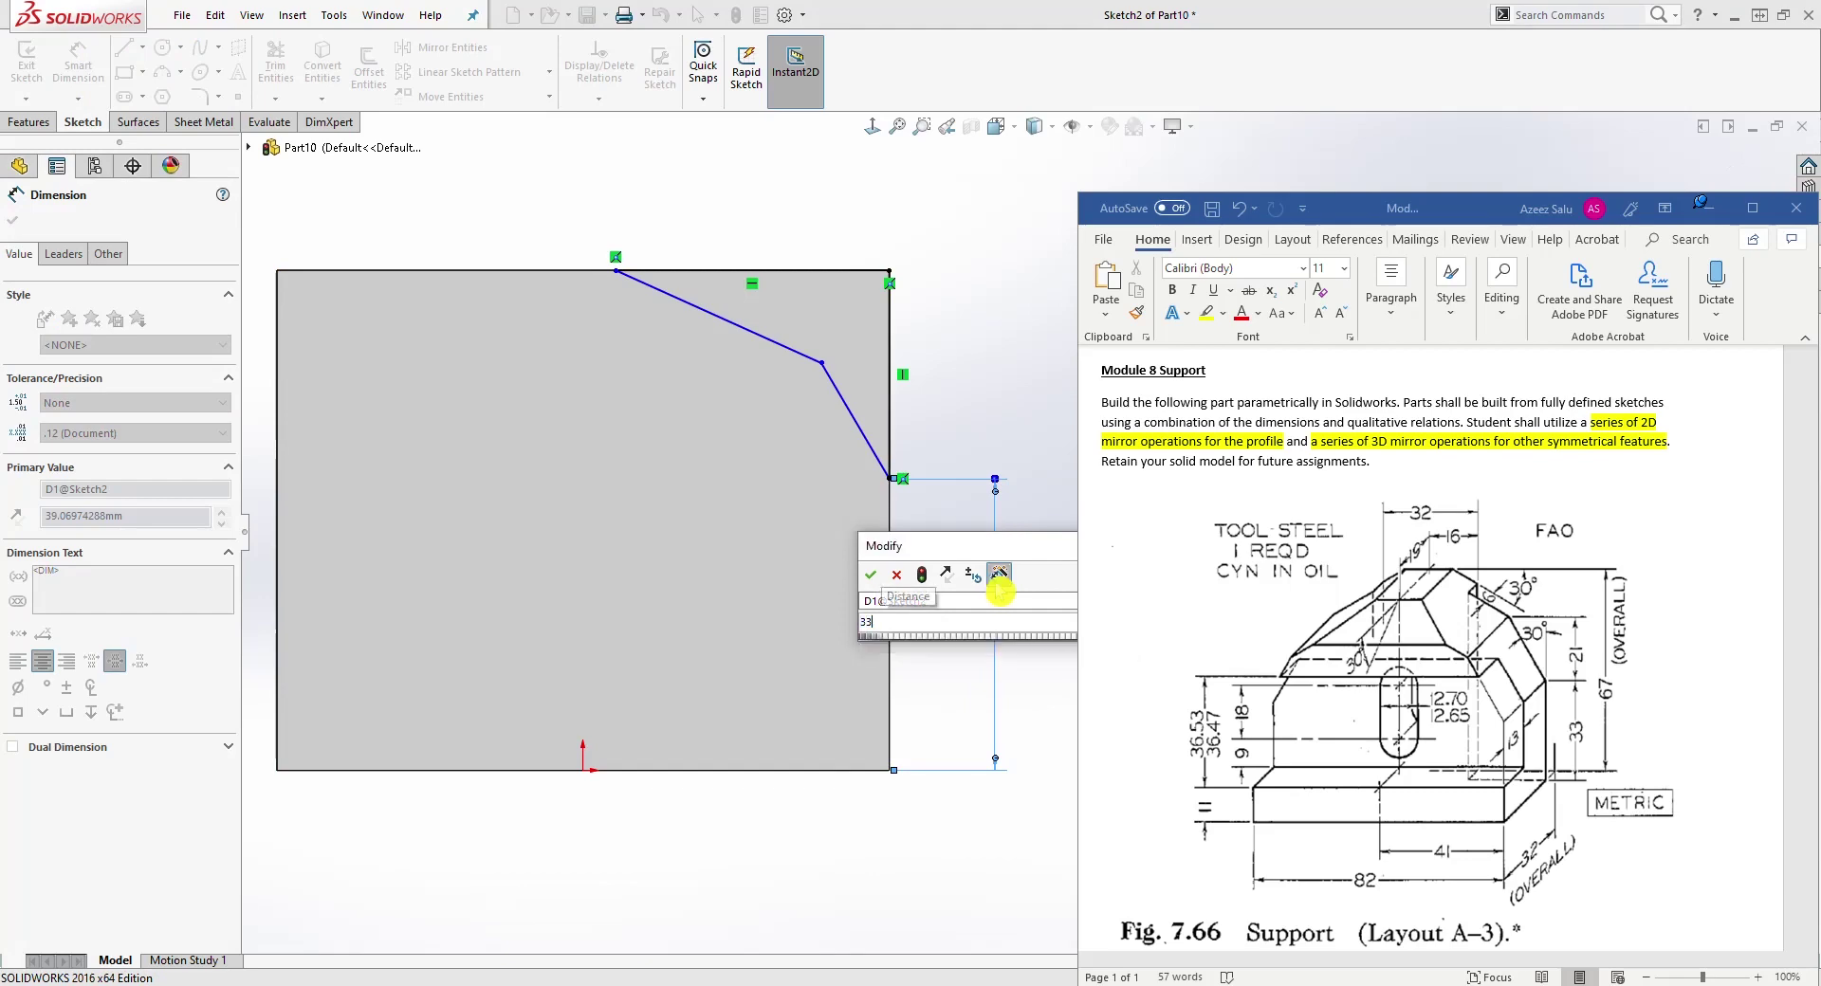
key("Return")
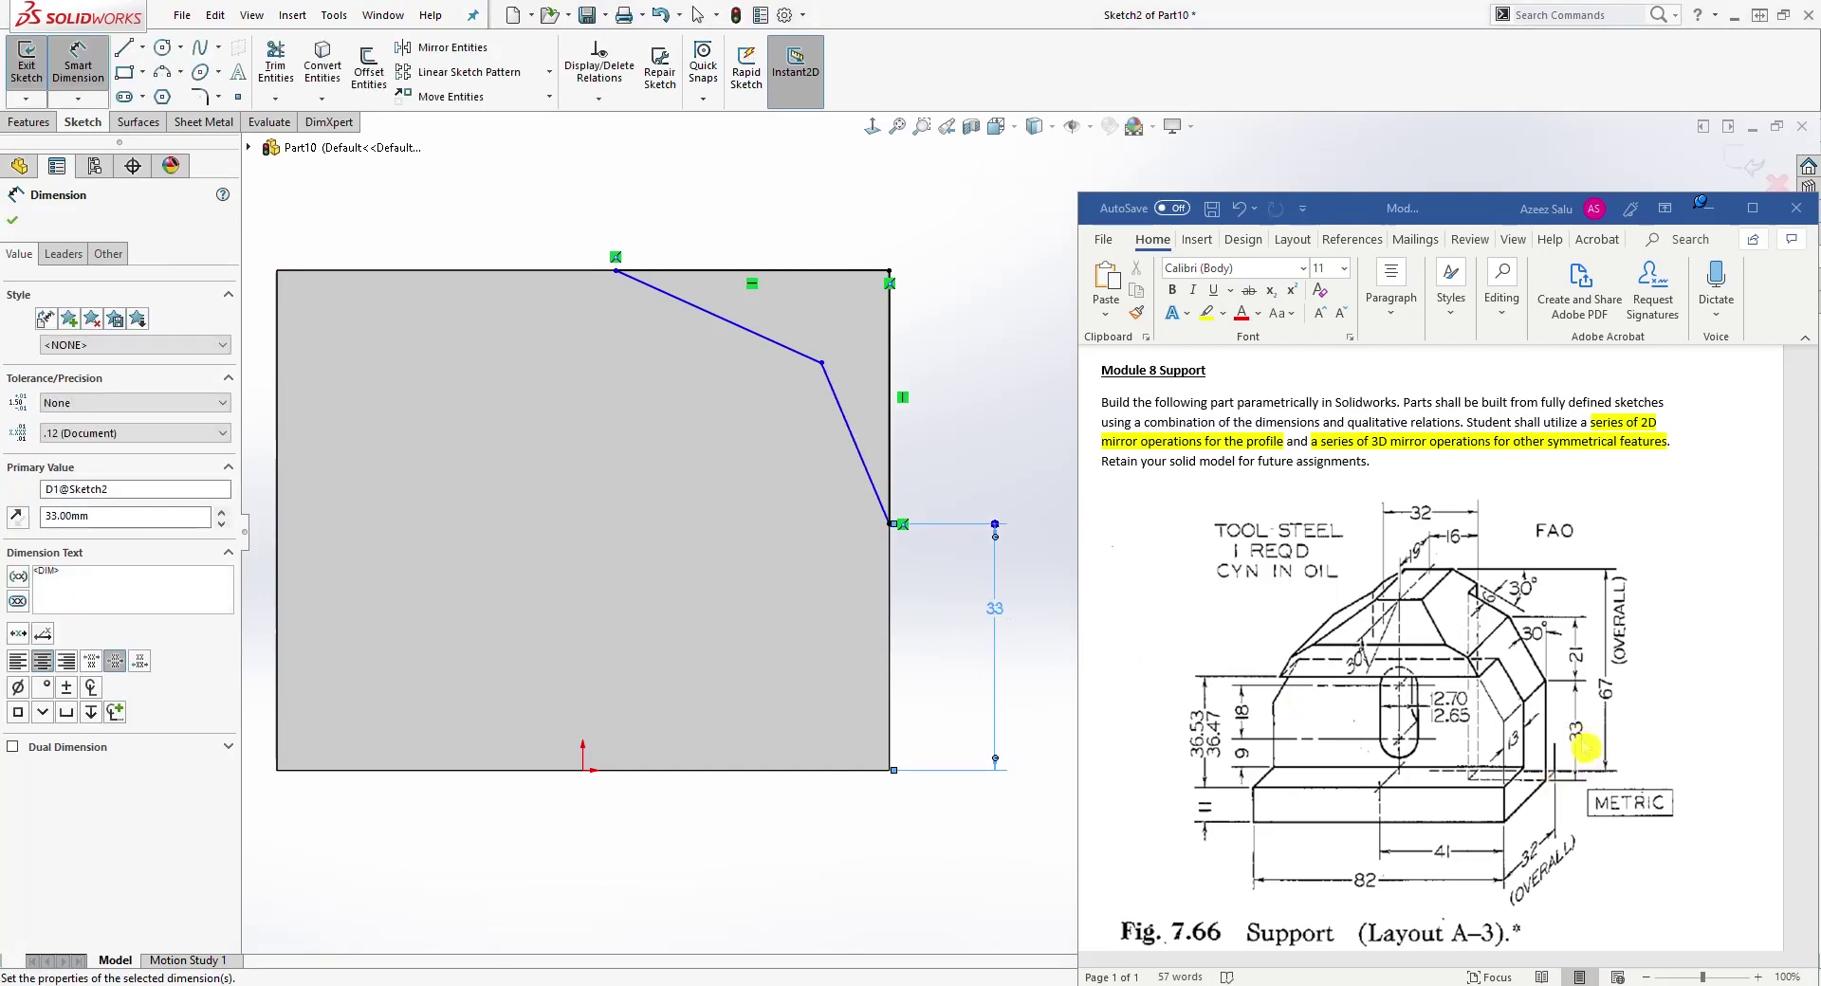
left_click(871, 770)
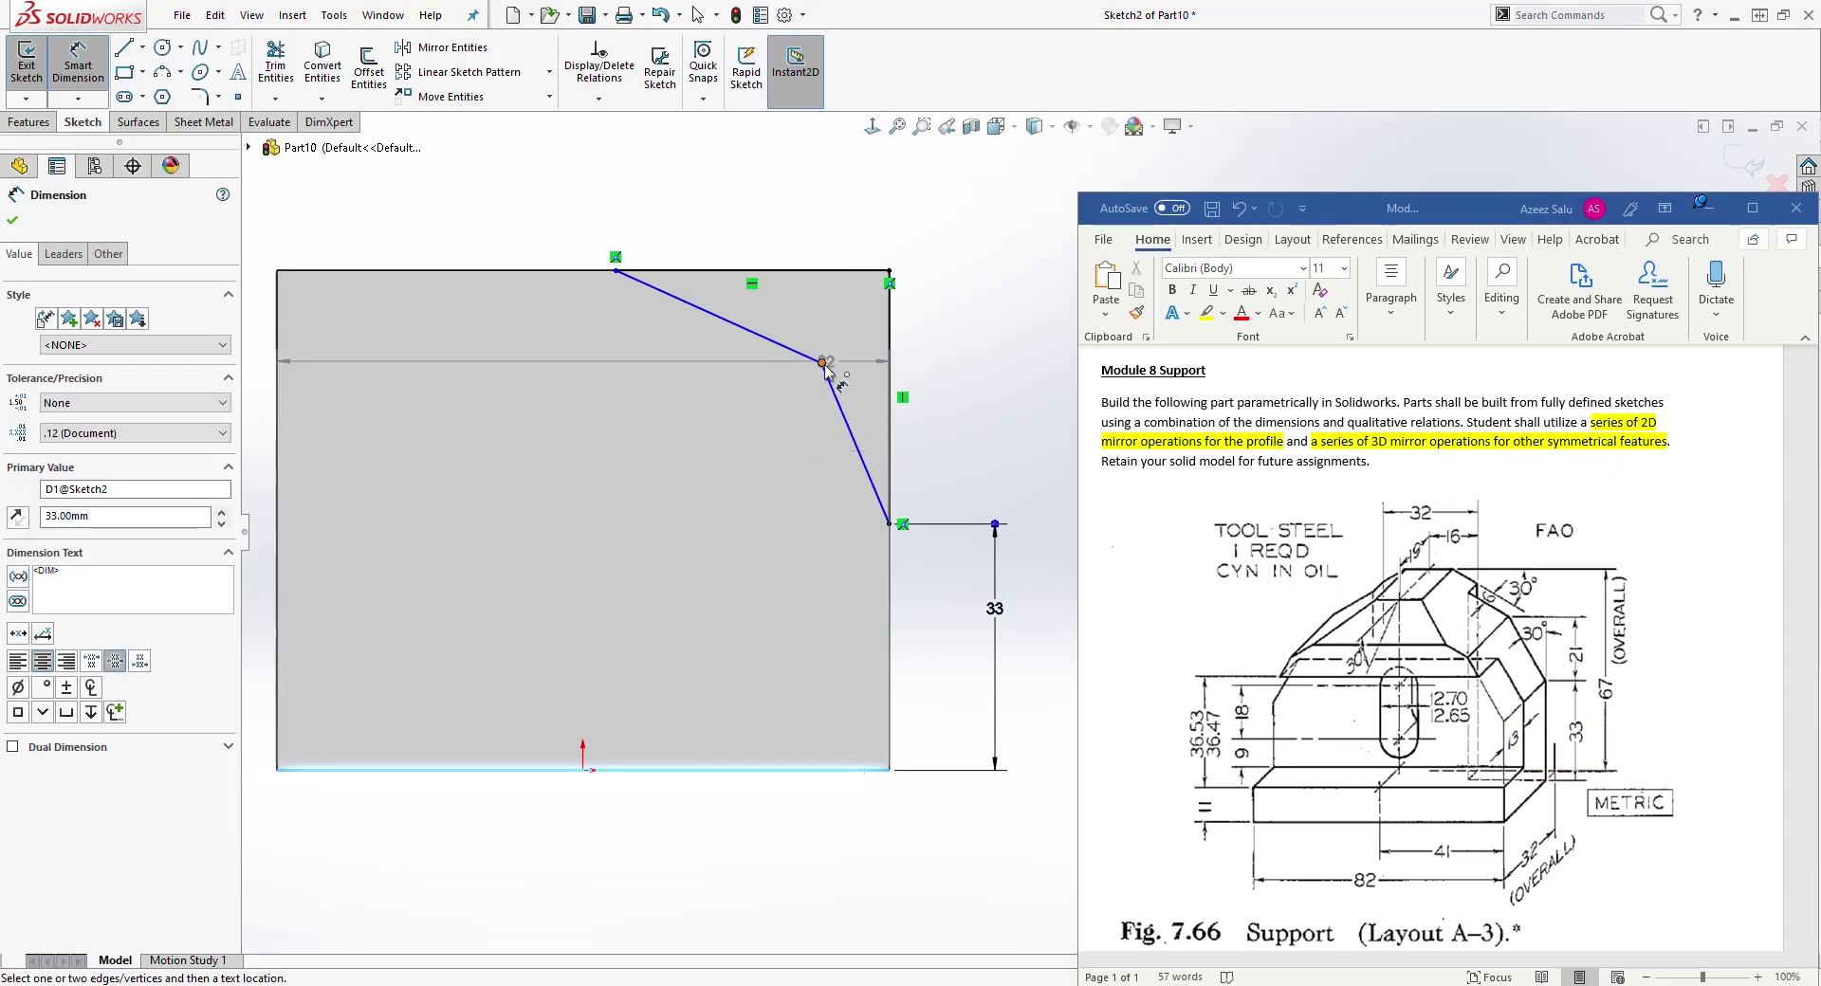
key("Escape")
Step: Dimension the vertical distance between the steep line's lower endpoint and the vertex joining the two sloping lines as 21 mm
left_click(890, 525)
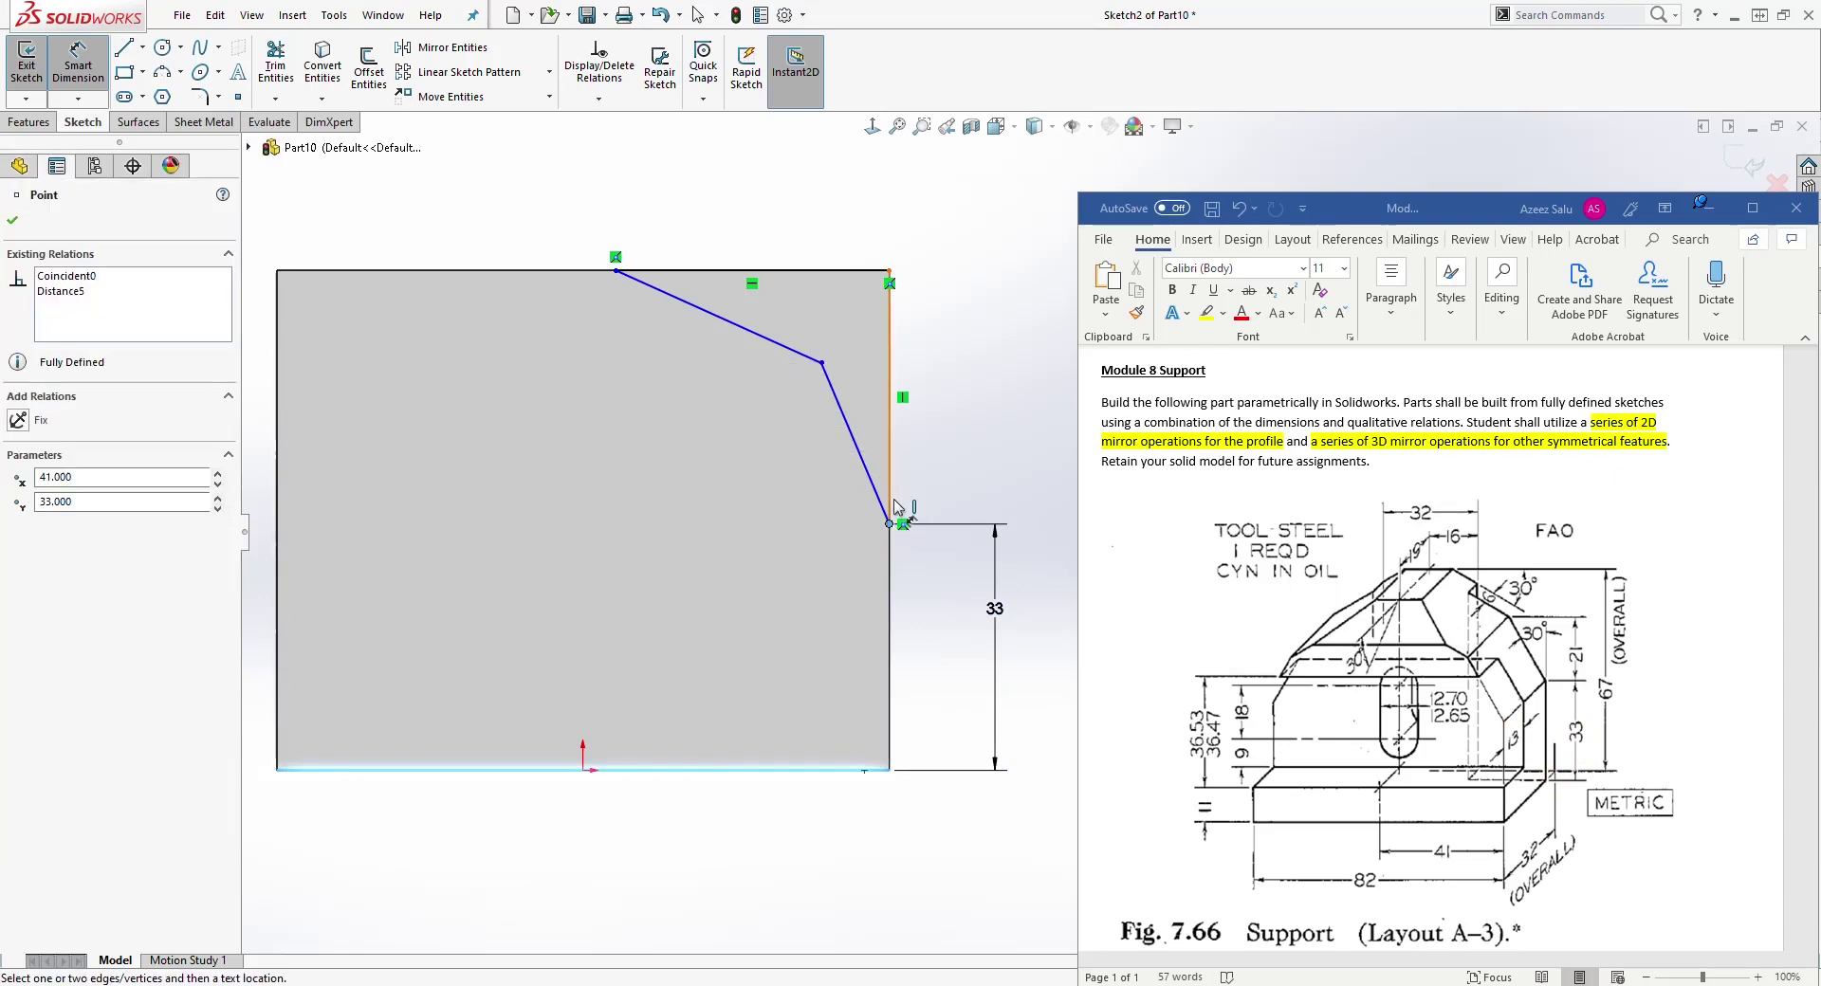
left_click(821, 363)
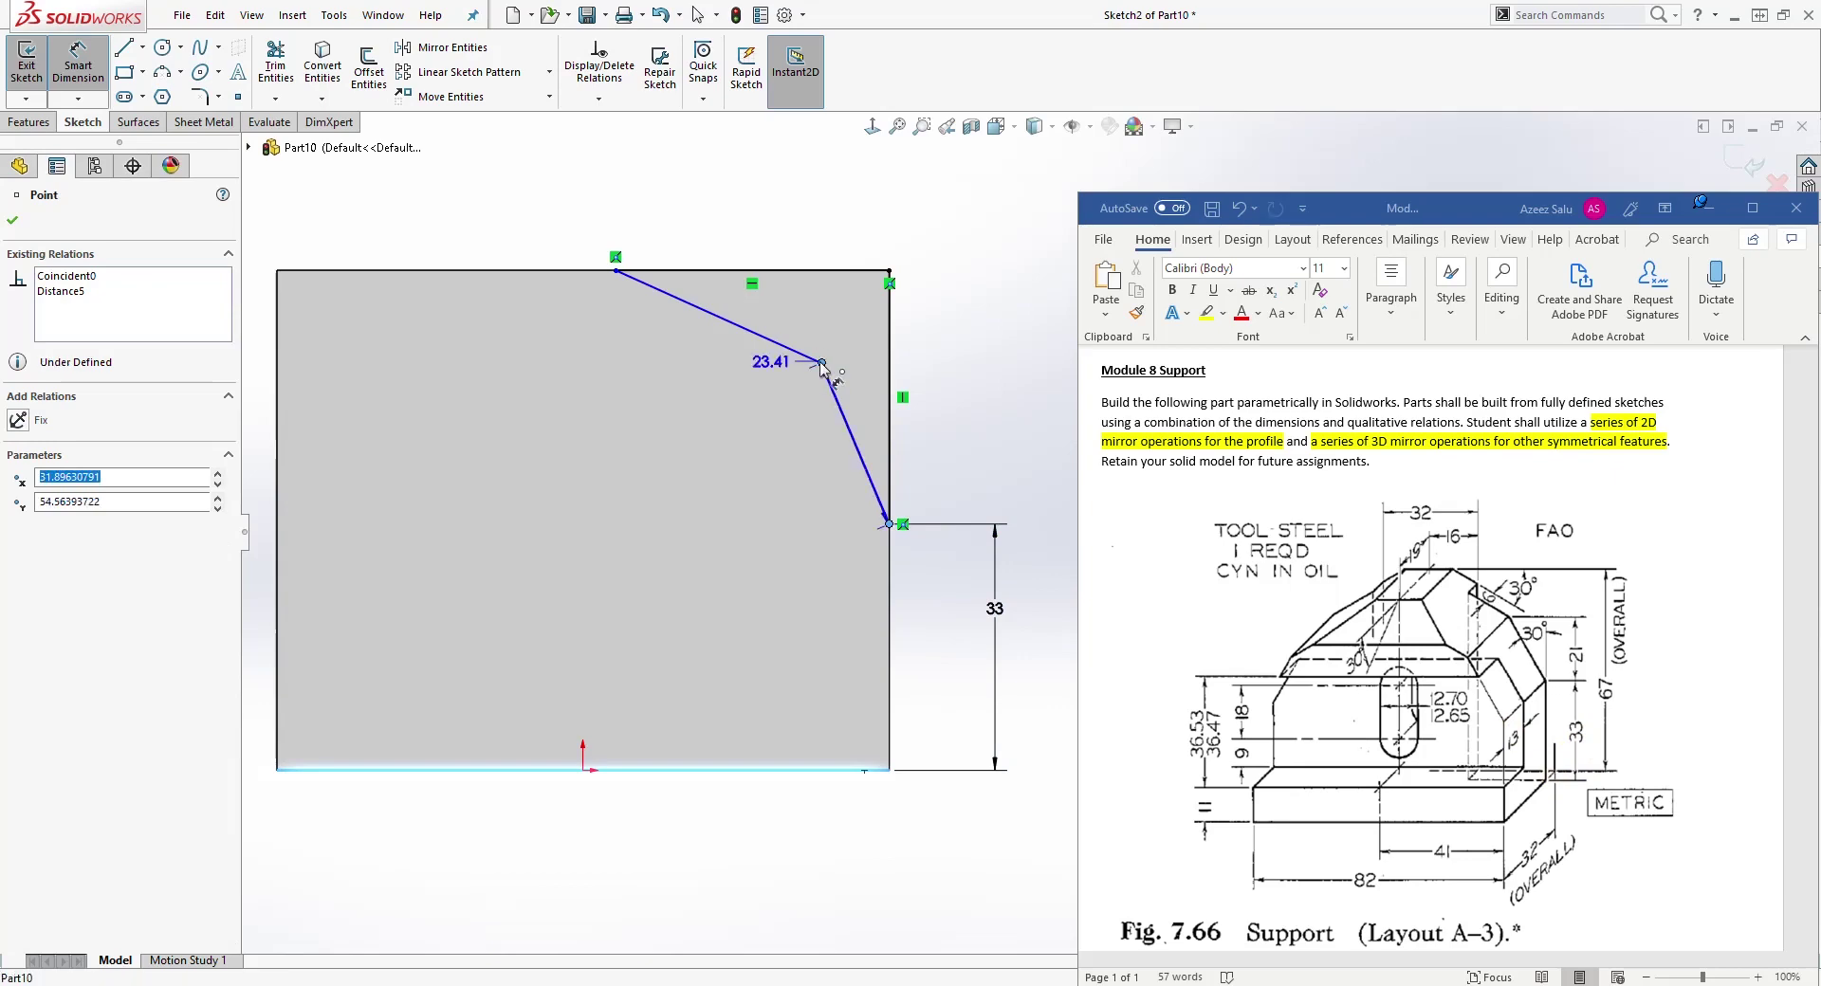
left_click(956, 414)
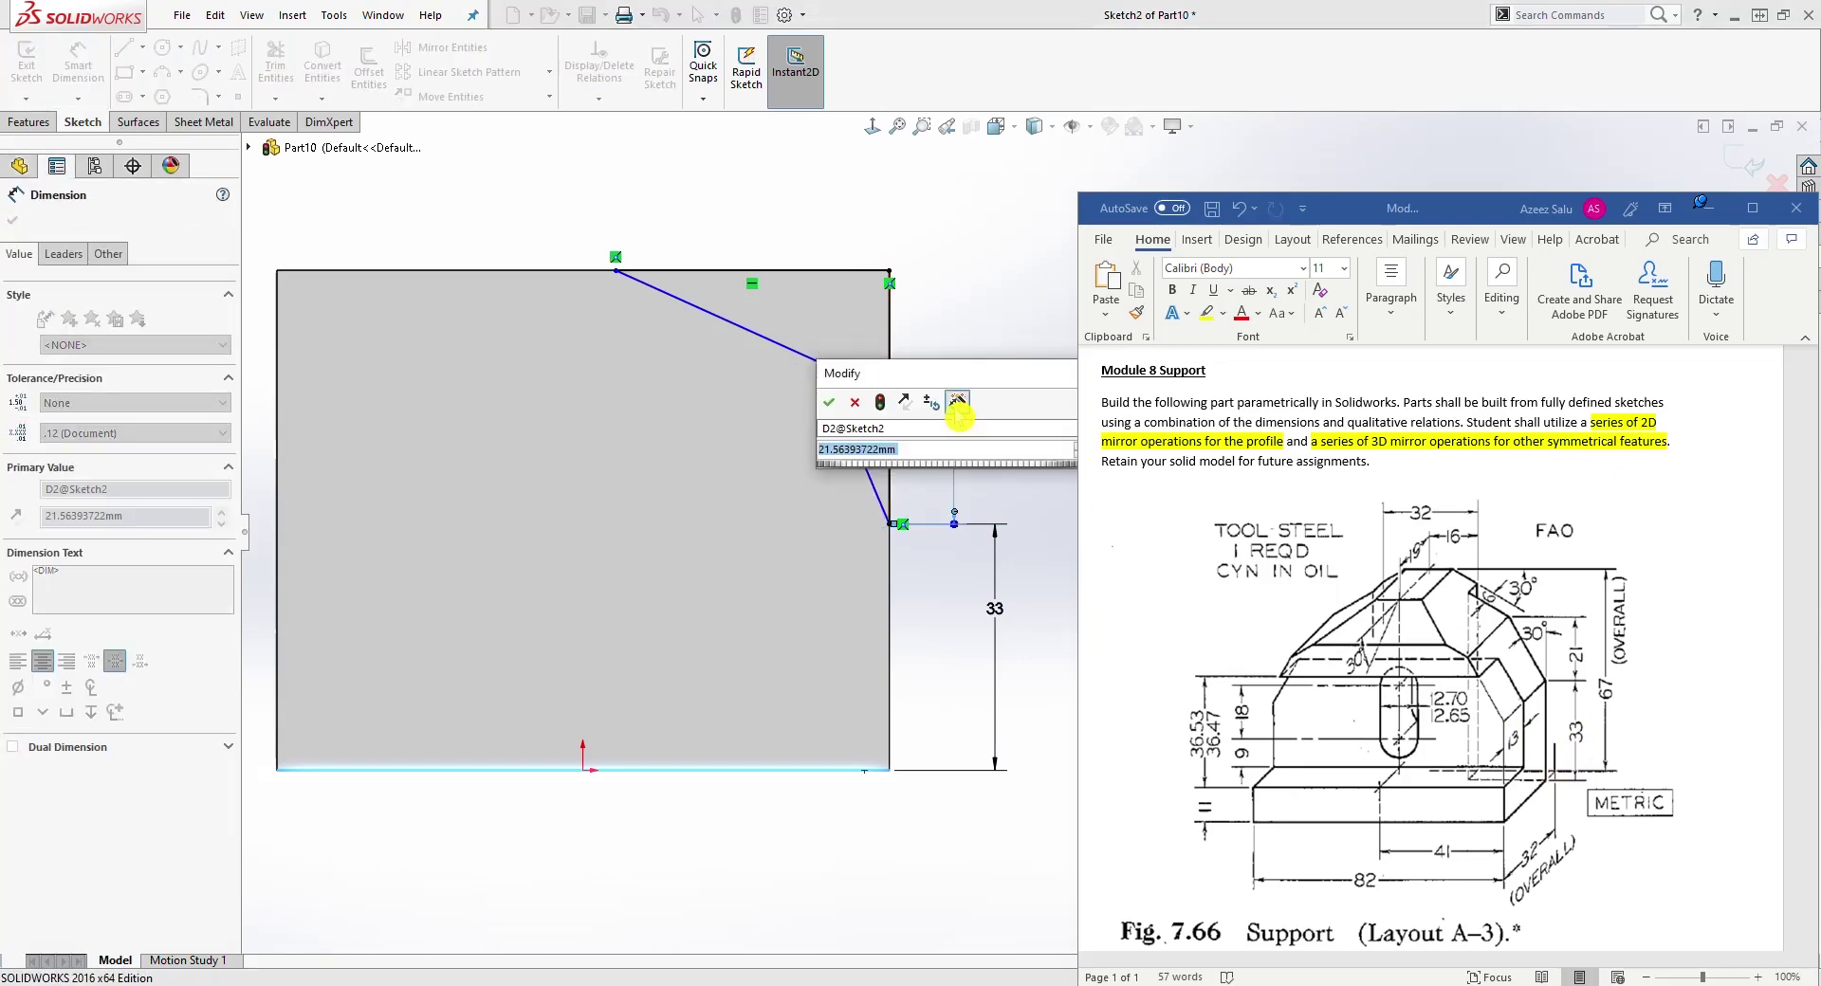
type("21")
key("Return")
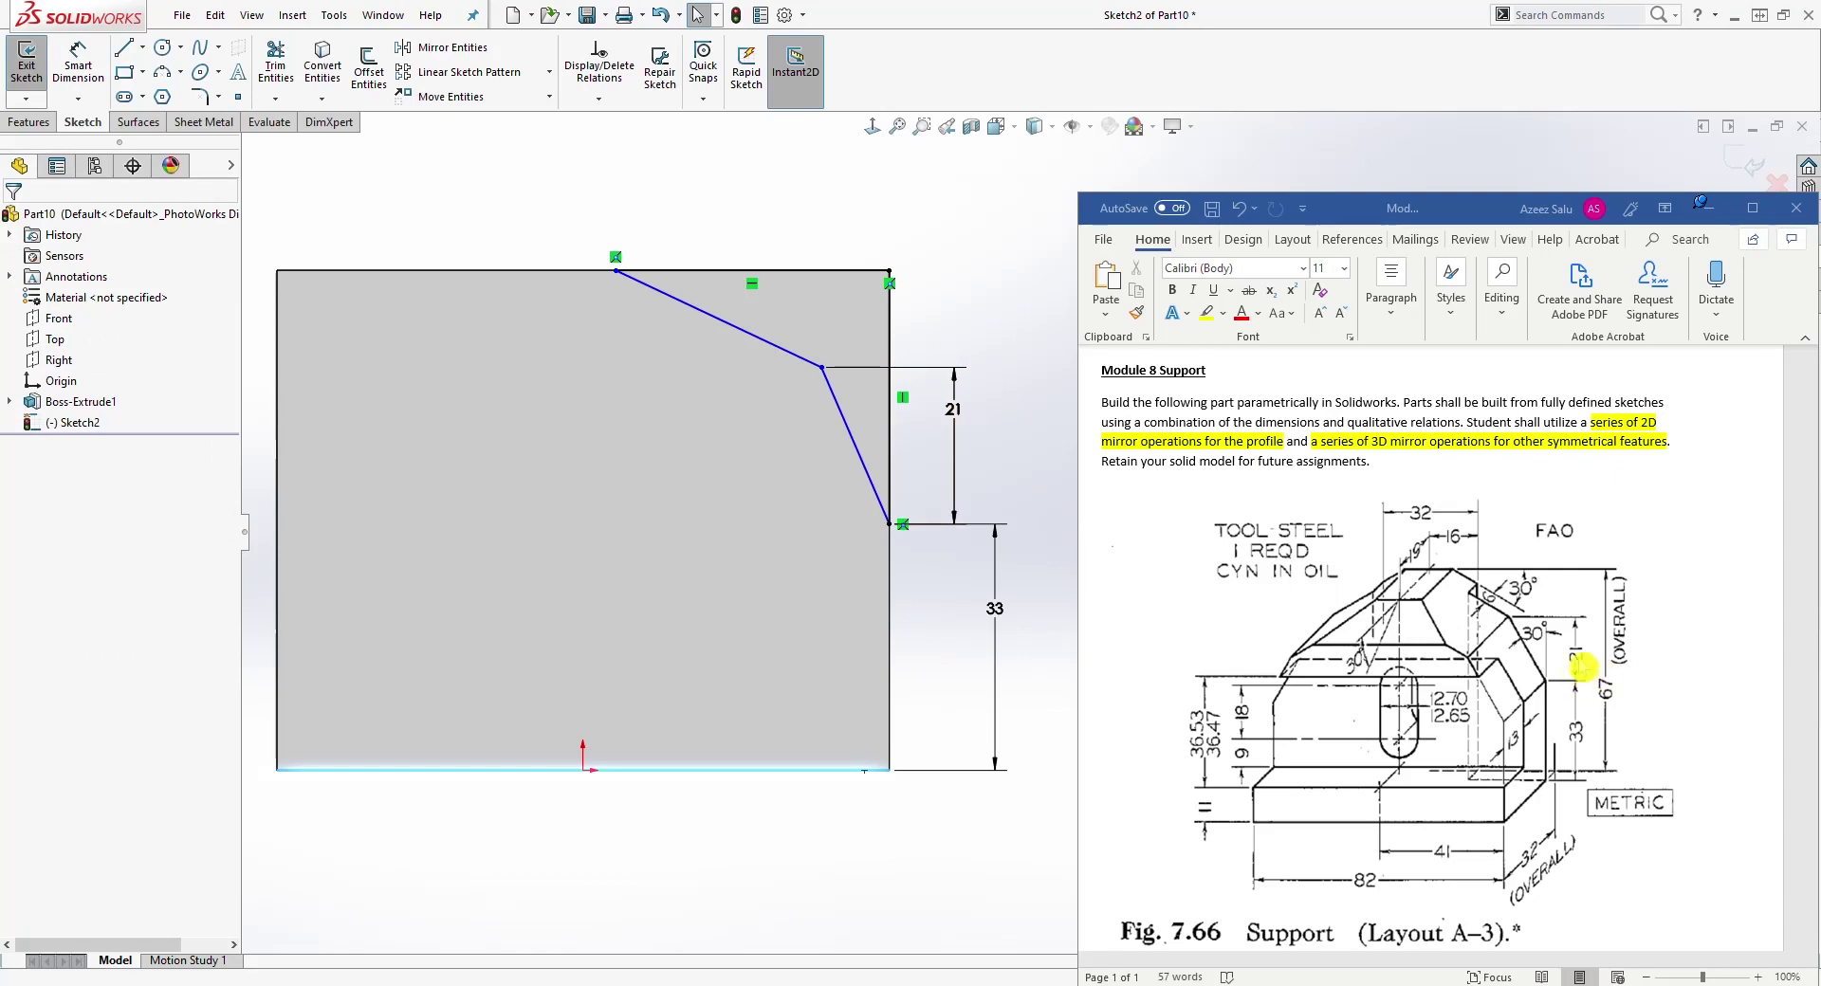
key("Return")
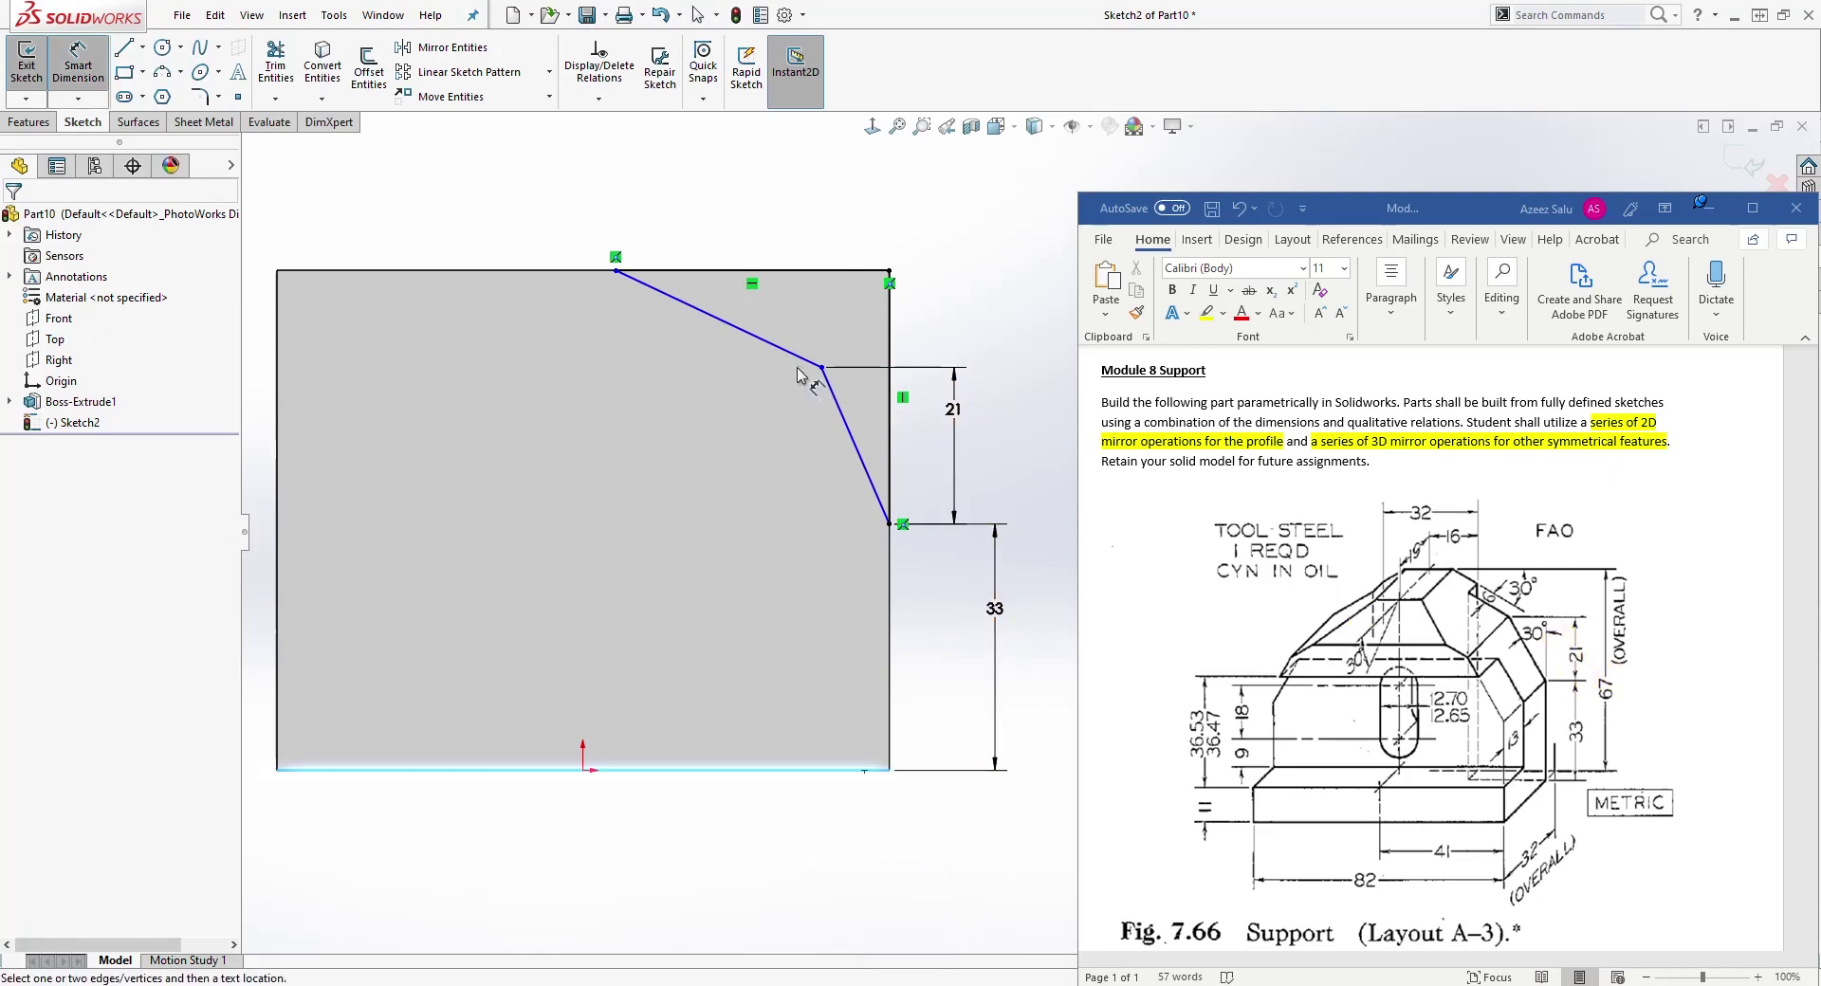
Step: Dimension the angle between the steep sloping line and the vertical side line as 30°
left_click(891, 427)
left_click(851, 434)
left_click(865, 411)
type("3")
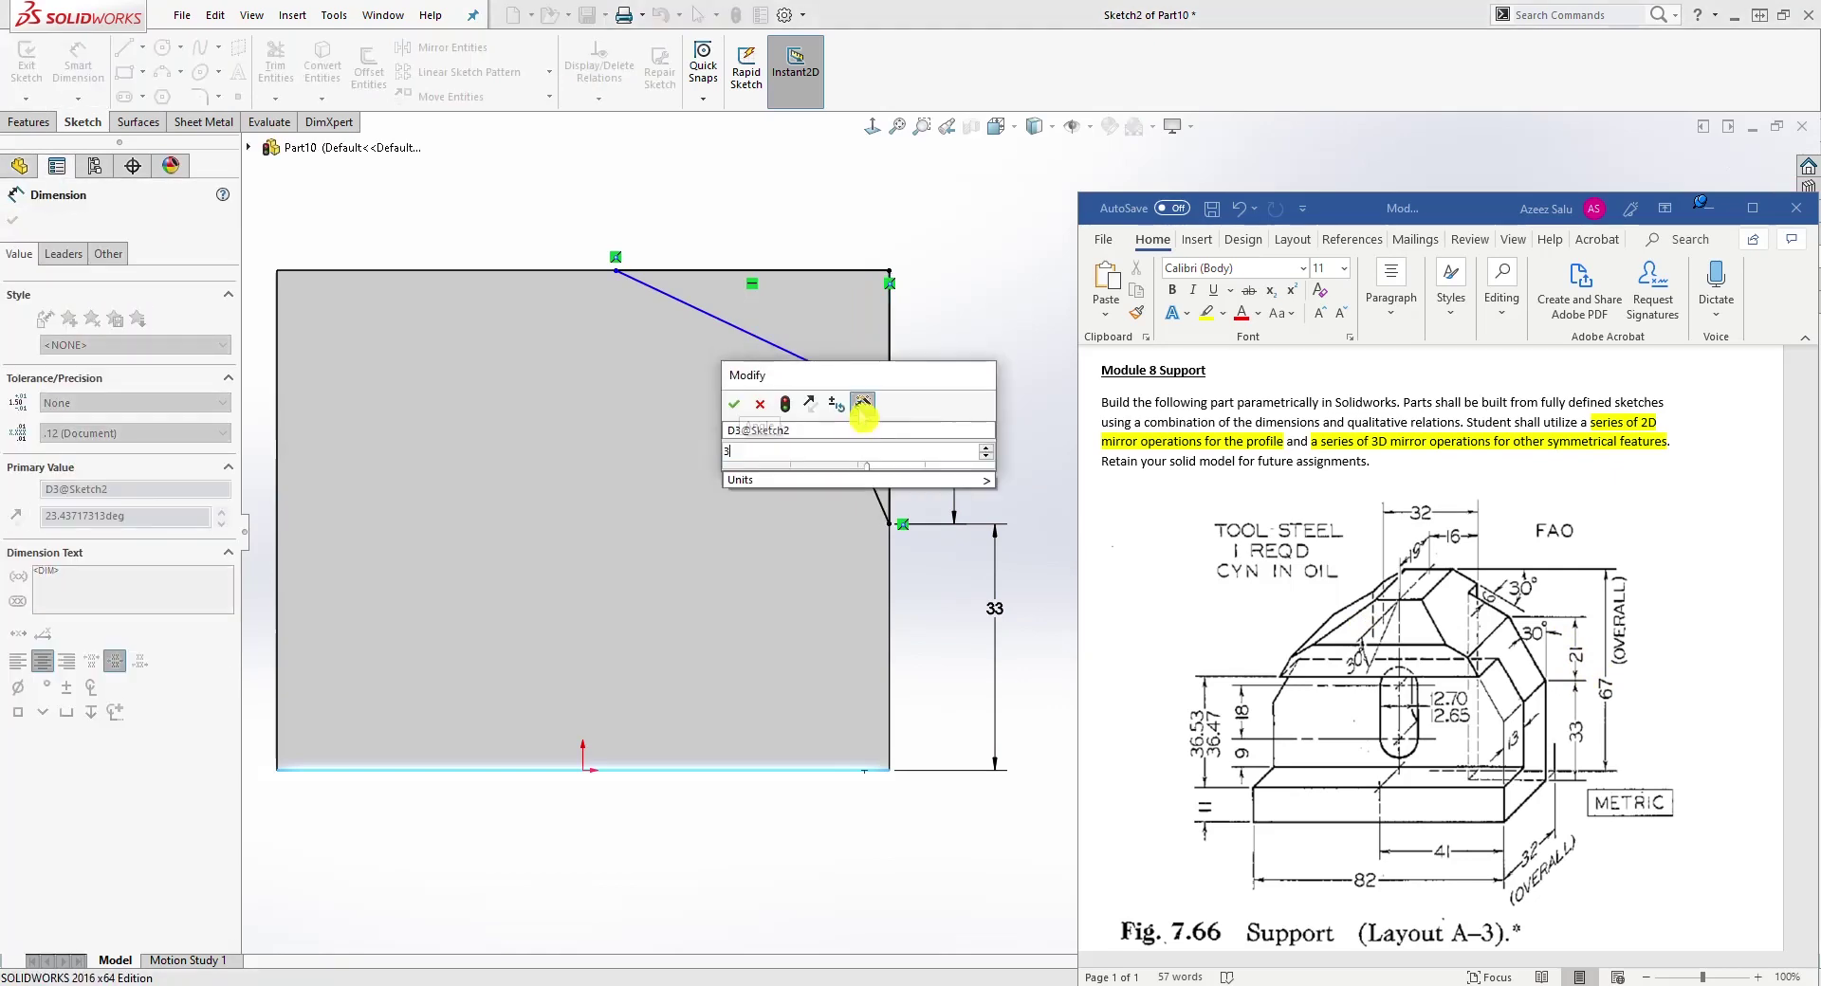
type("0")
key("Return")
key("Escape")
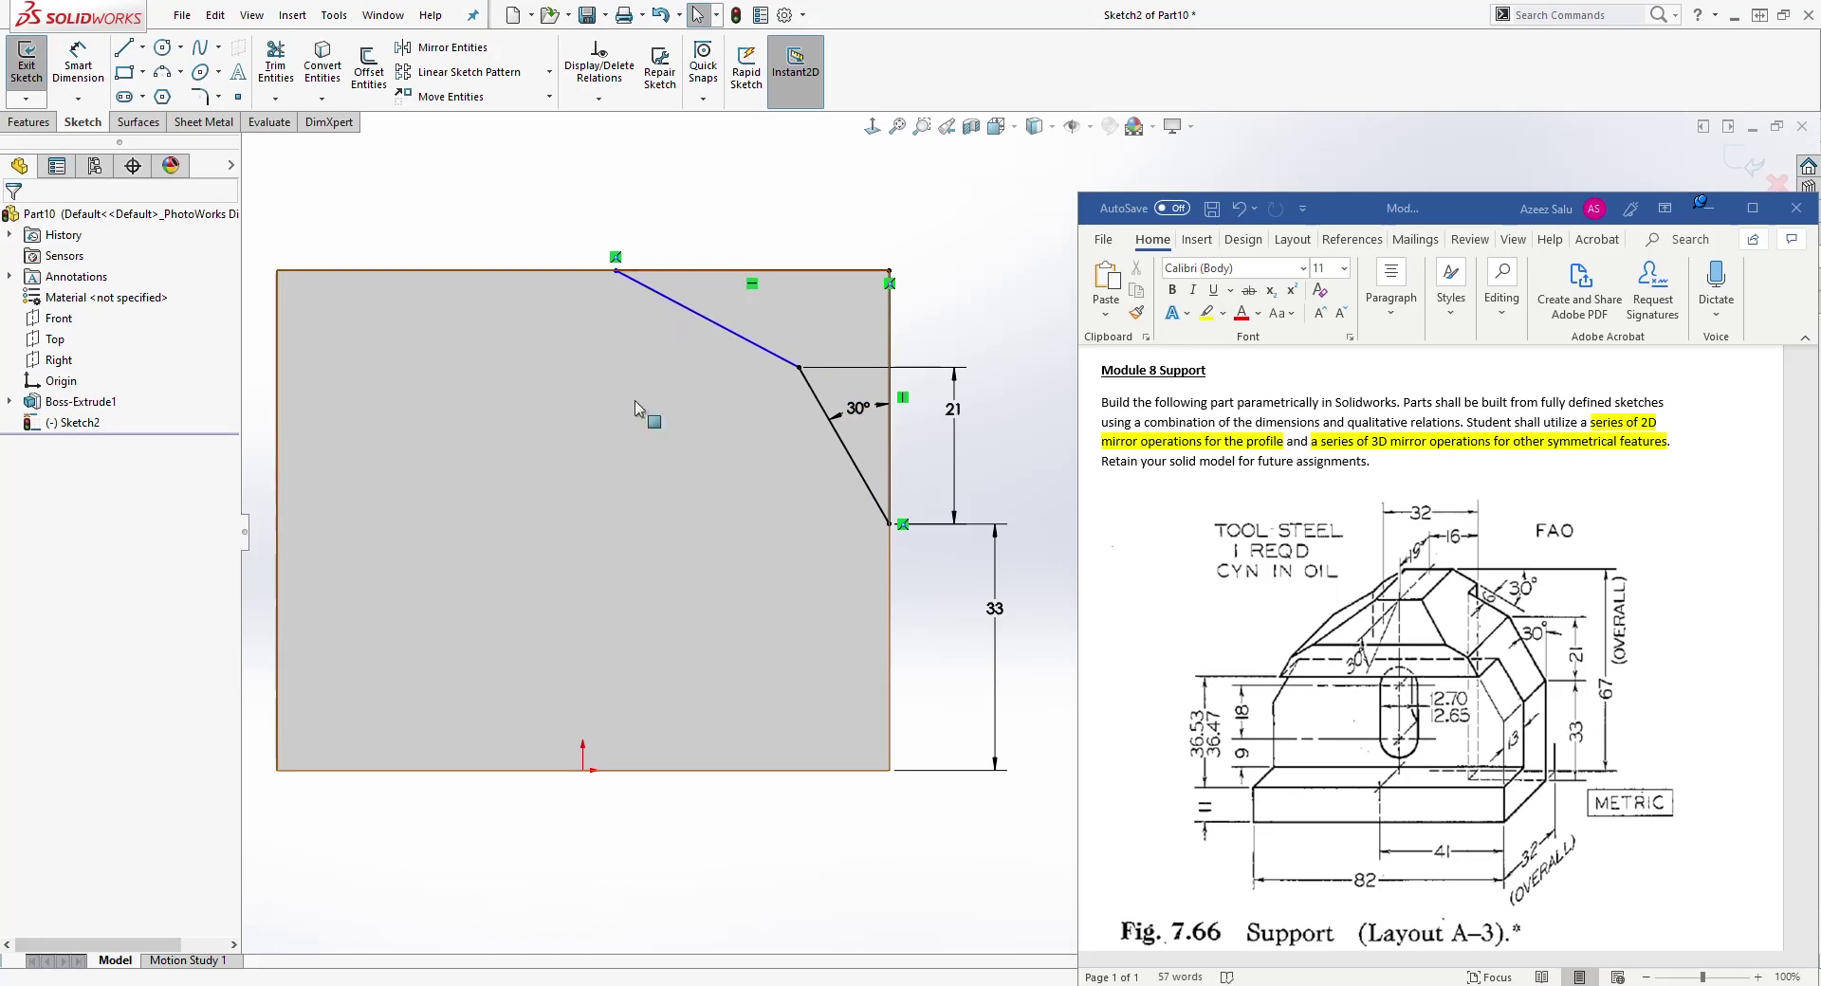
Step: Dimension the angle between the upper sloping line and the horizontal top line as 30°
right_click_drag(660, 538, 600, 241)
left_click(707, 316)
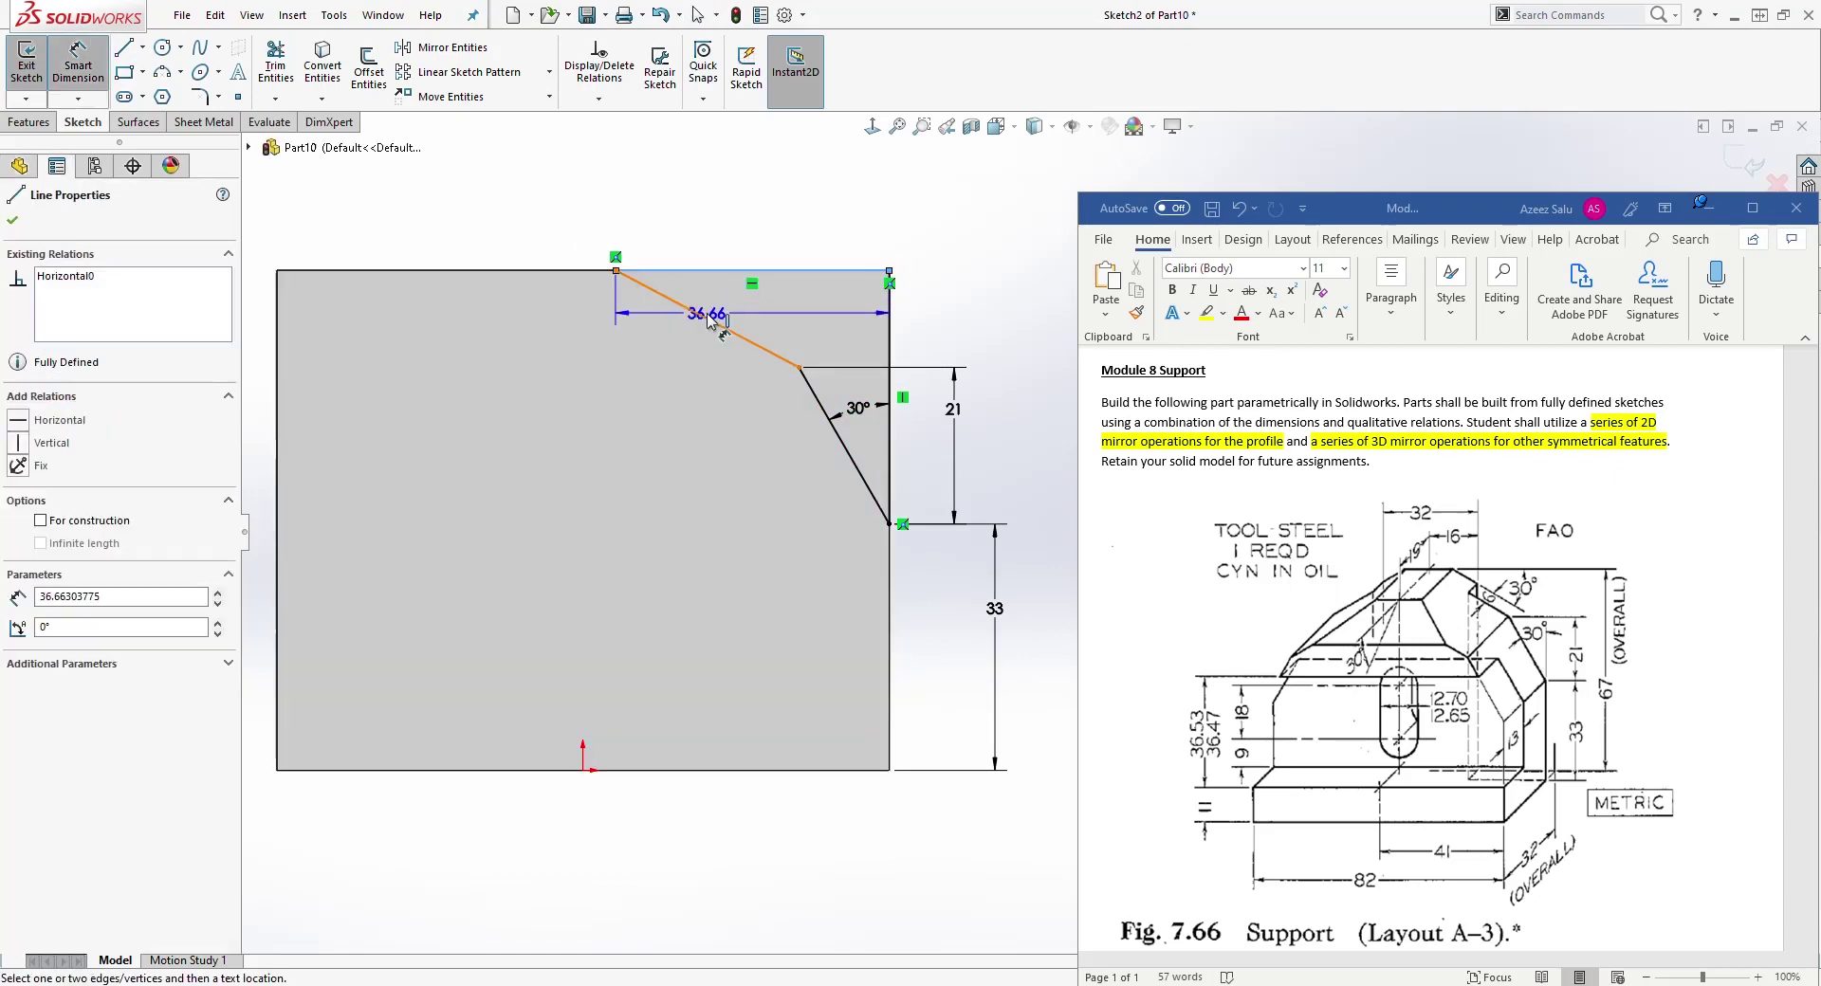
left_click(757, 311)
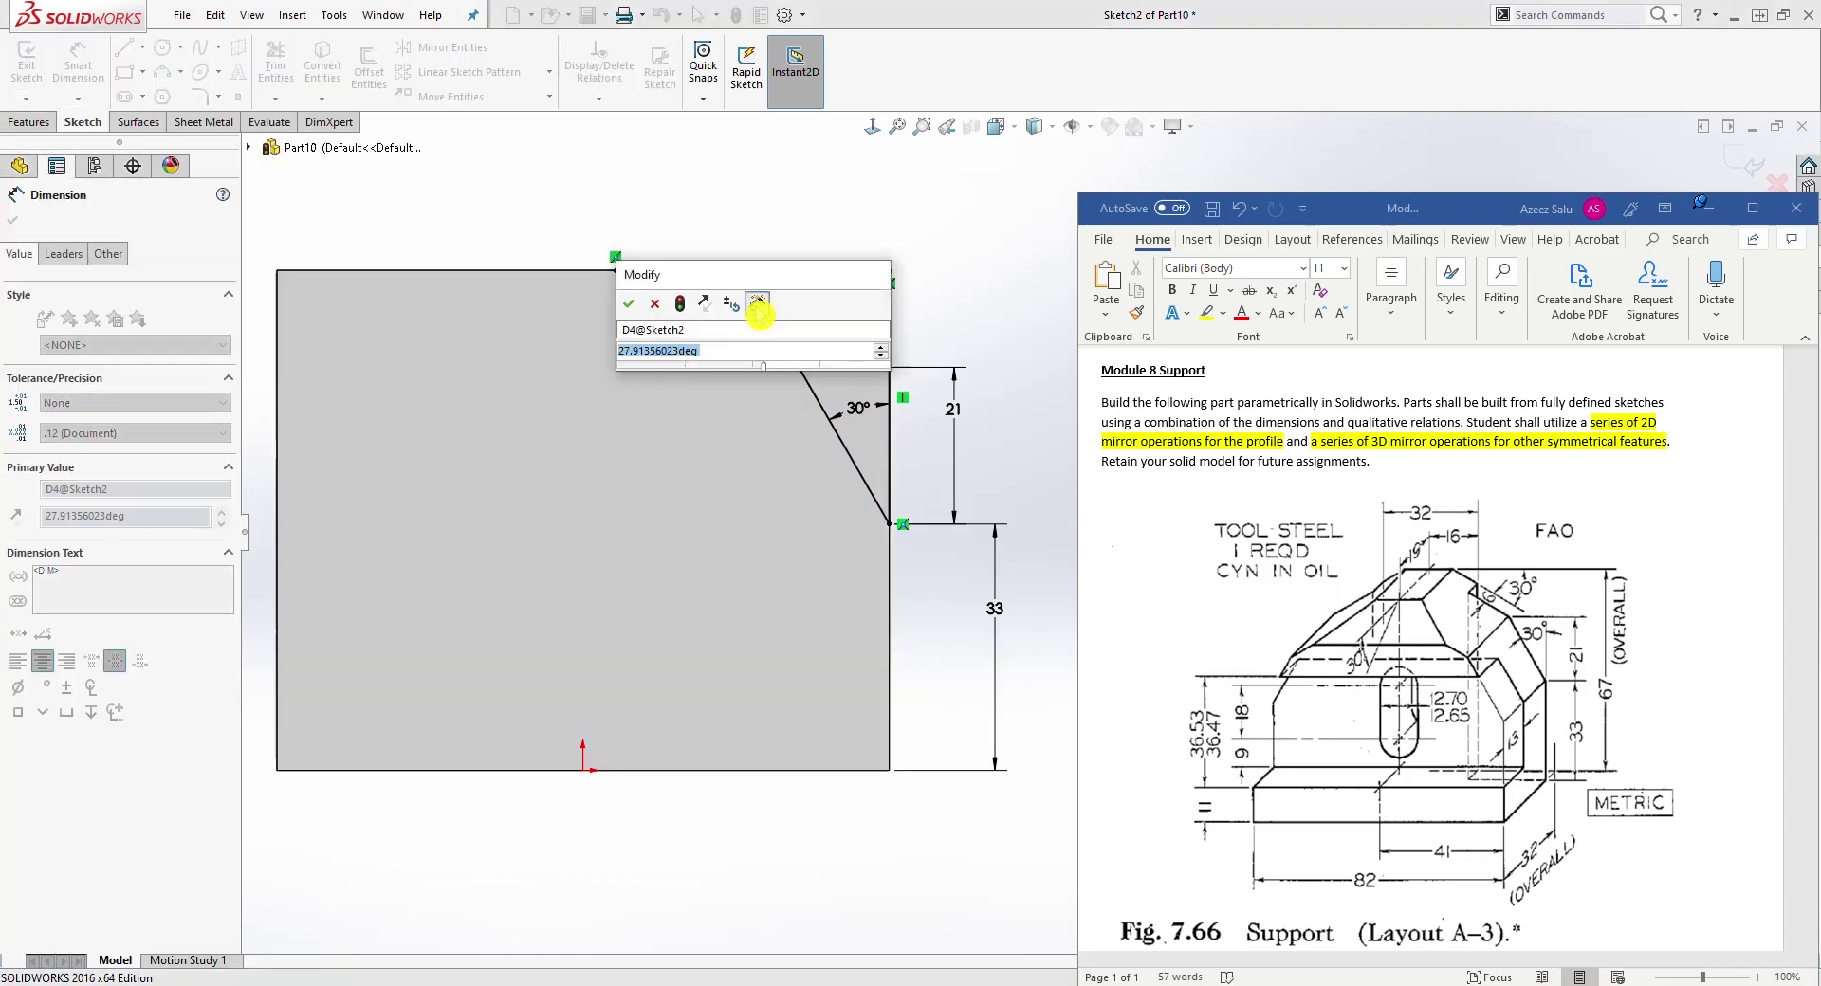
type("30")
key("Return")
key("Escape")
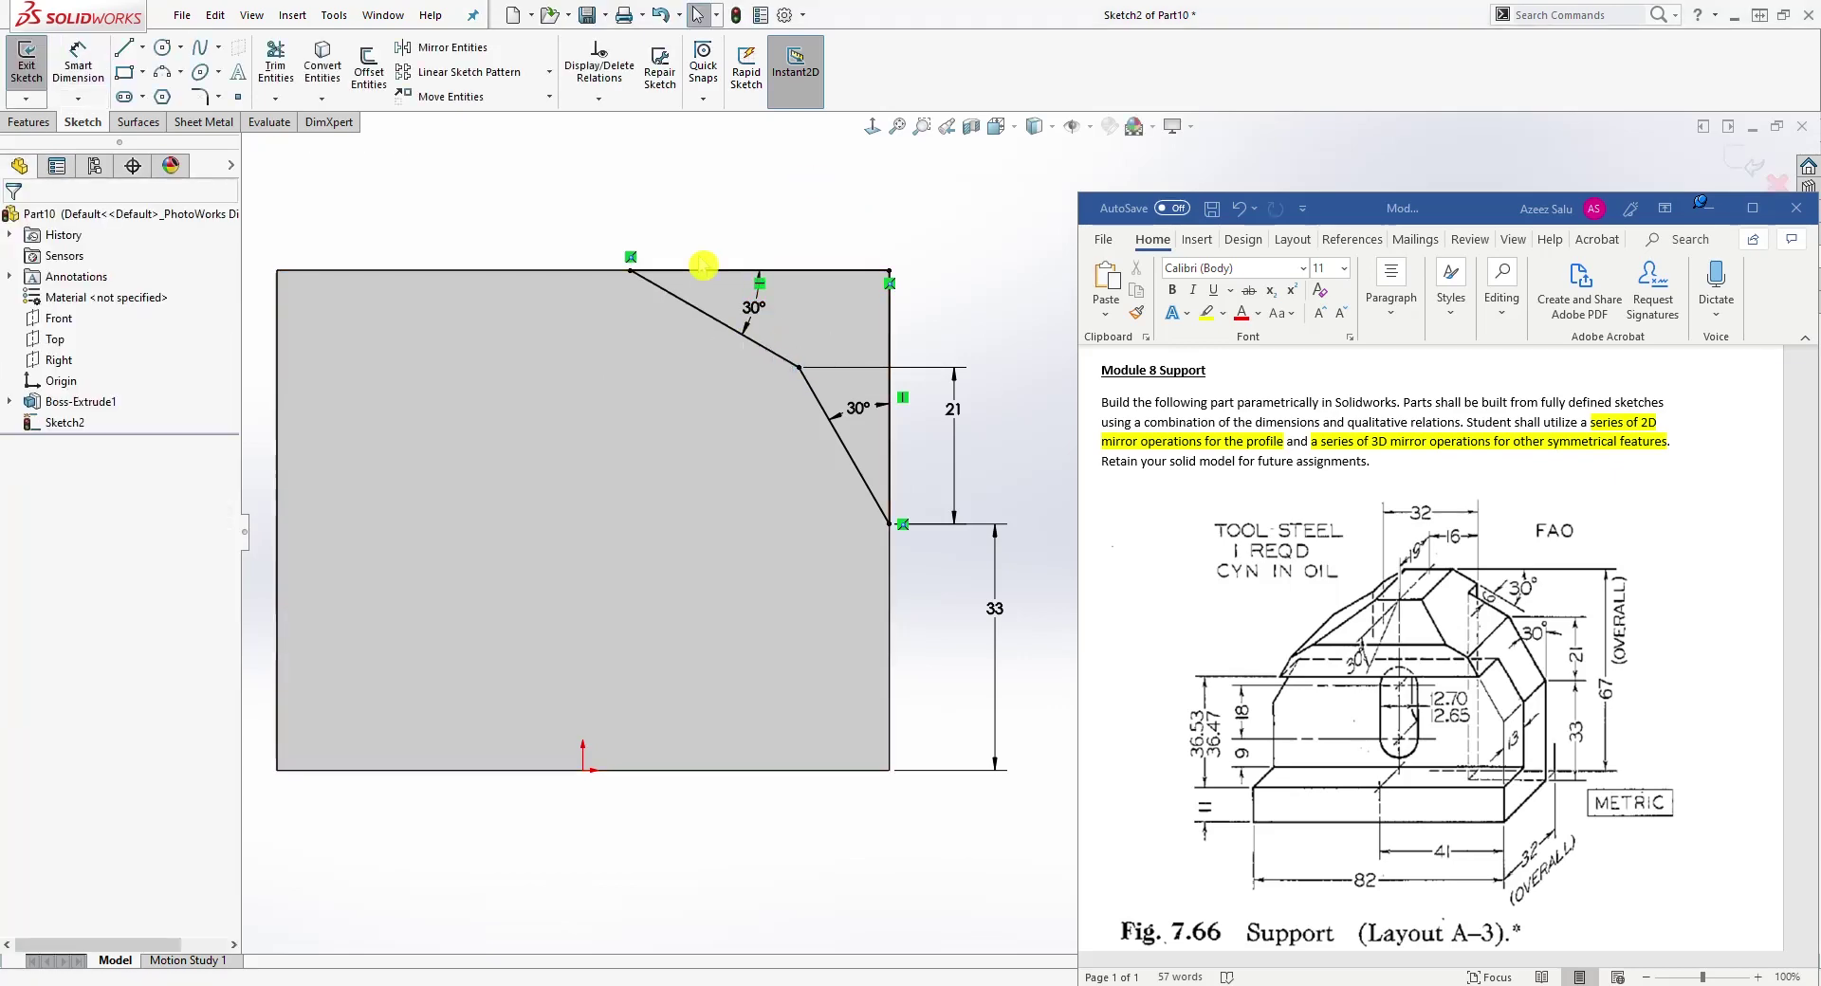
Step: Draw a vertical line from the origin to the block's top edge and convert it to construction geometry
left_click(123, 47)
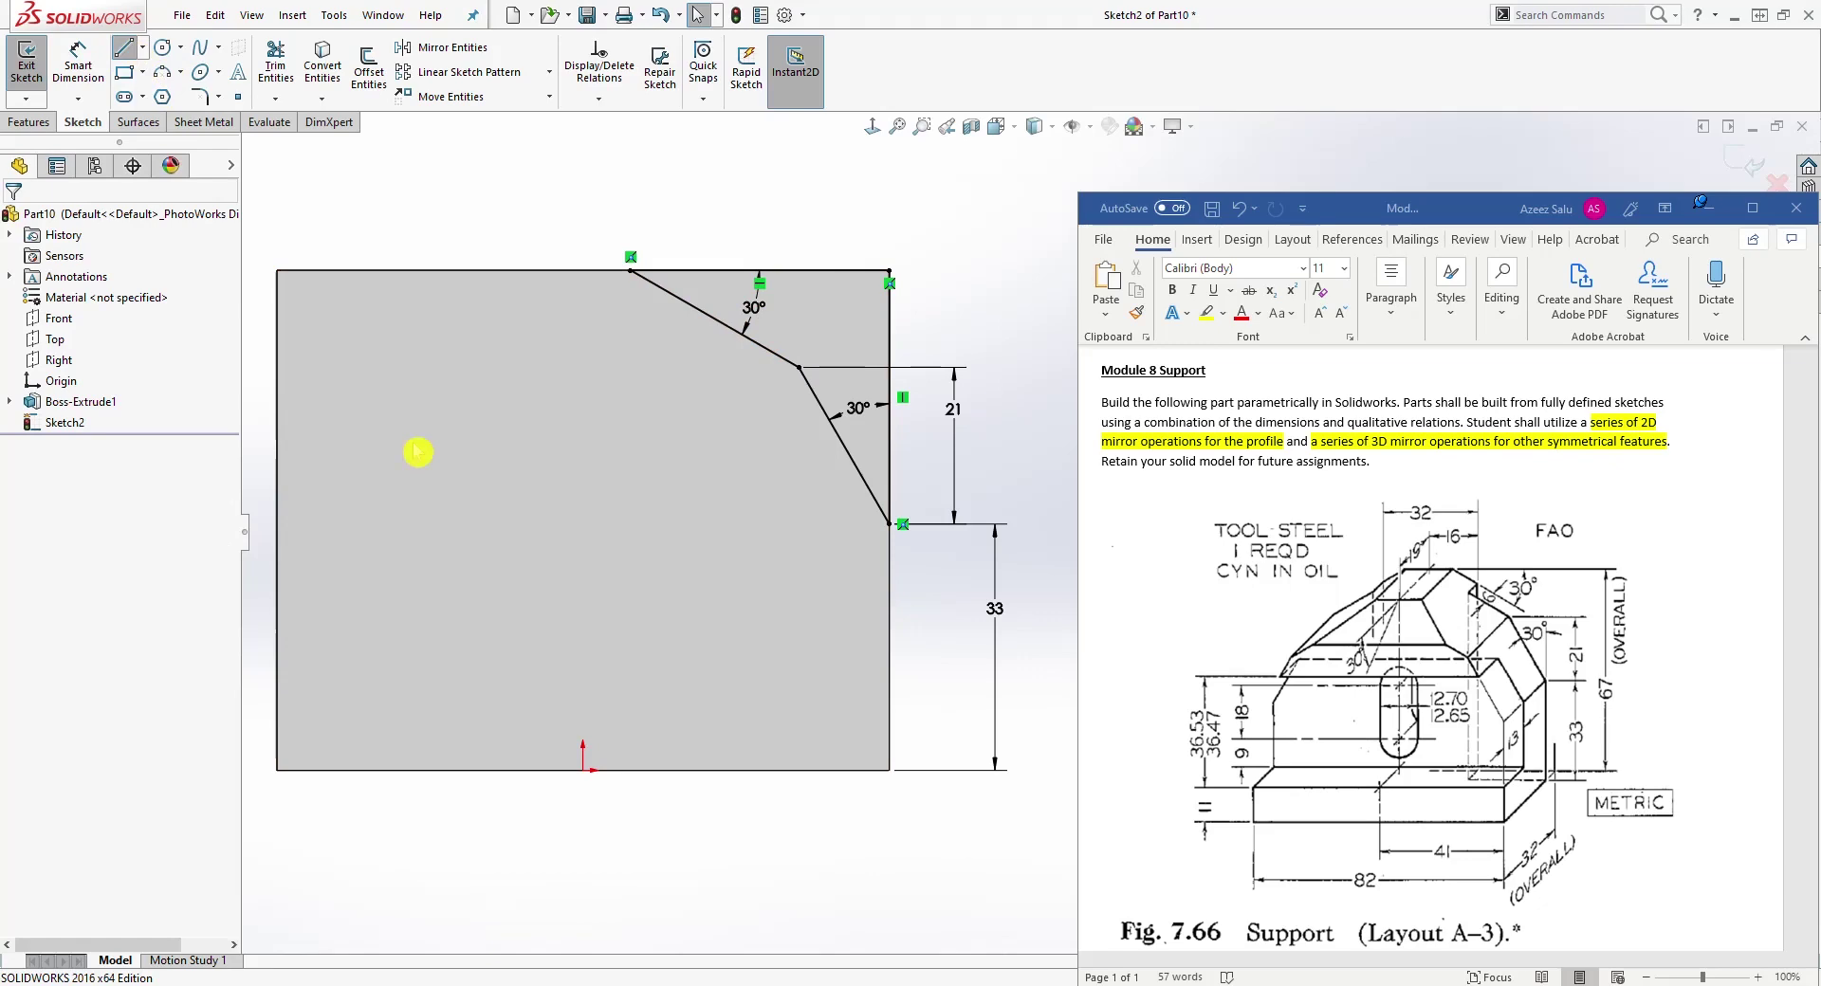
left_click(584, 770)
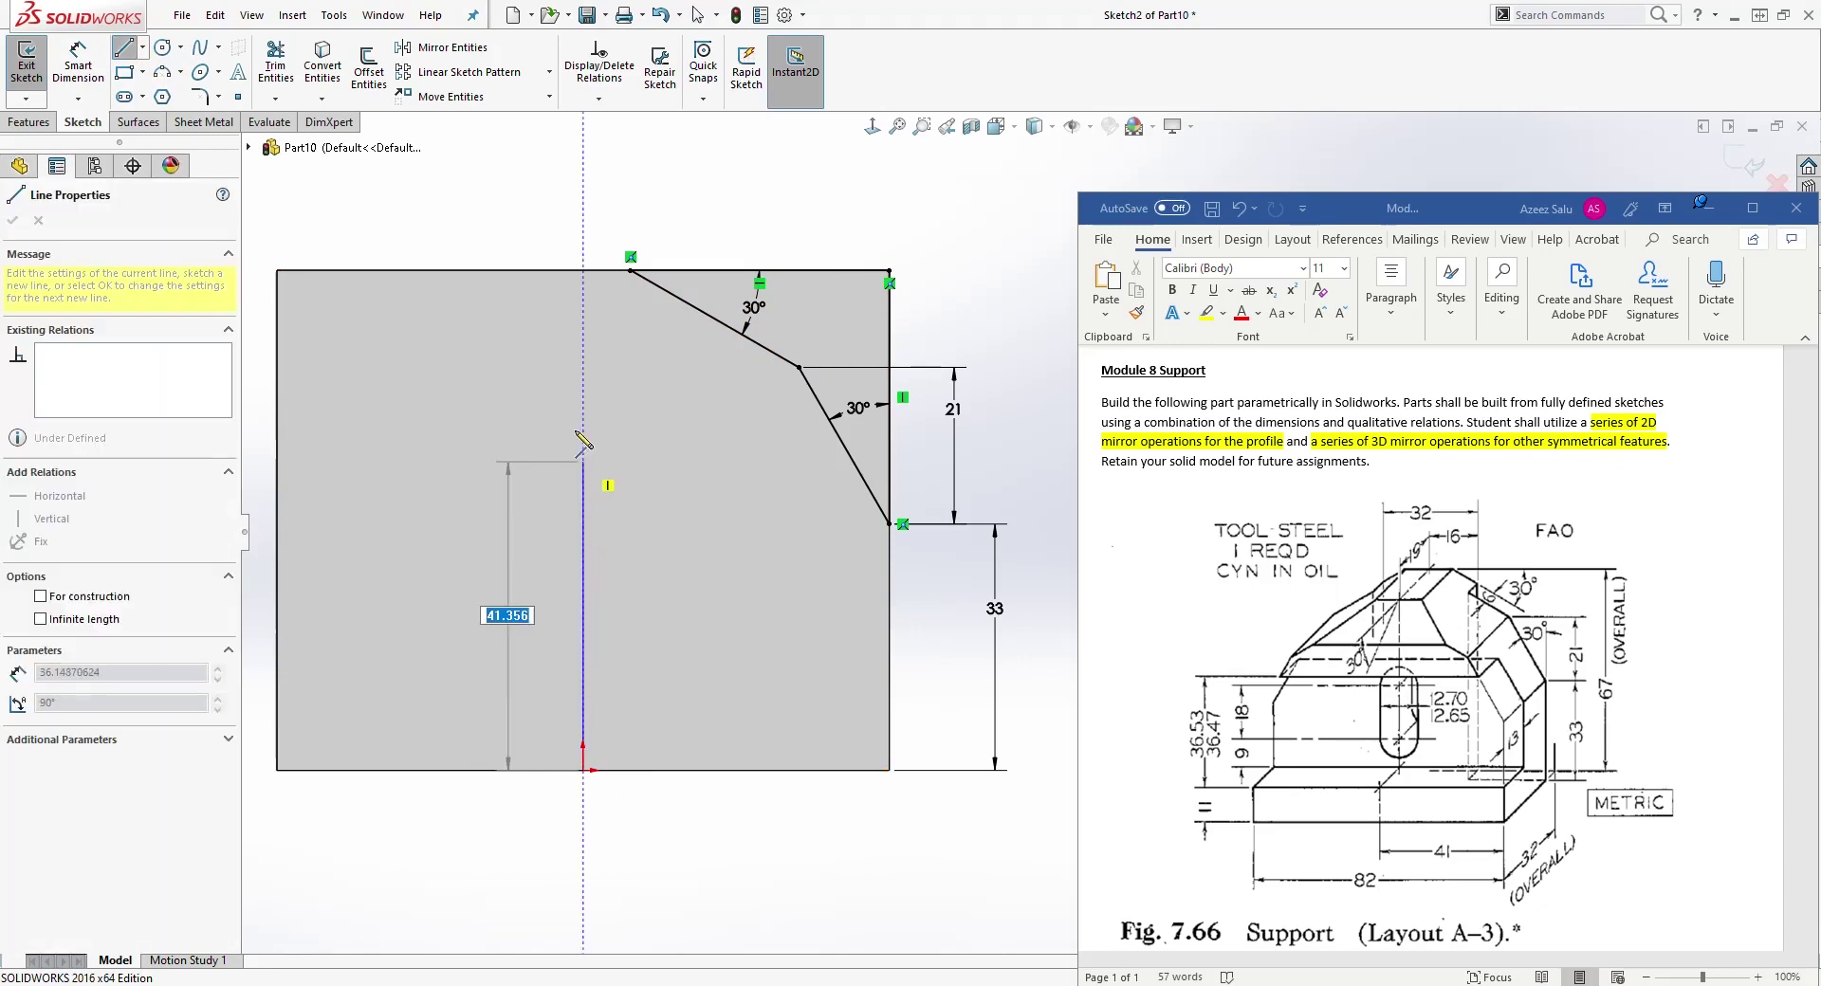
left_click(583, 270)
key("Escape")
left_click(585, 395)
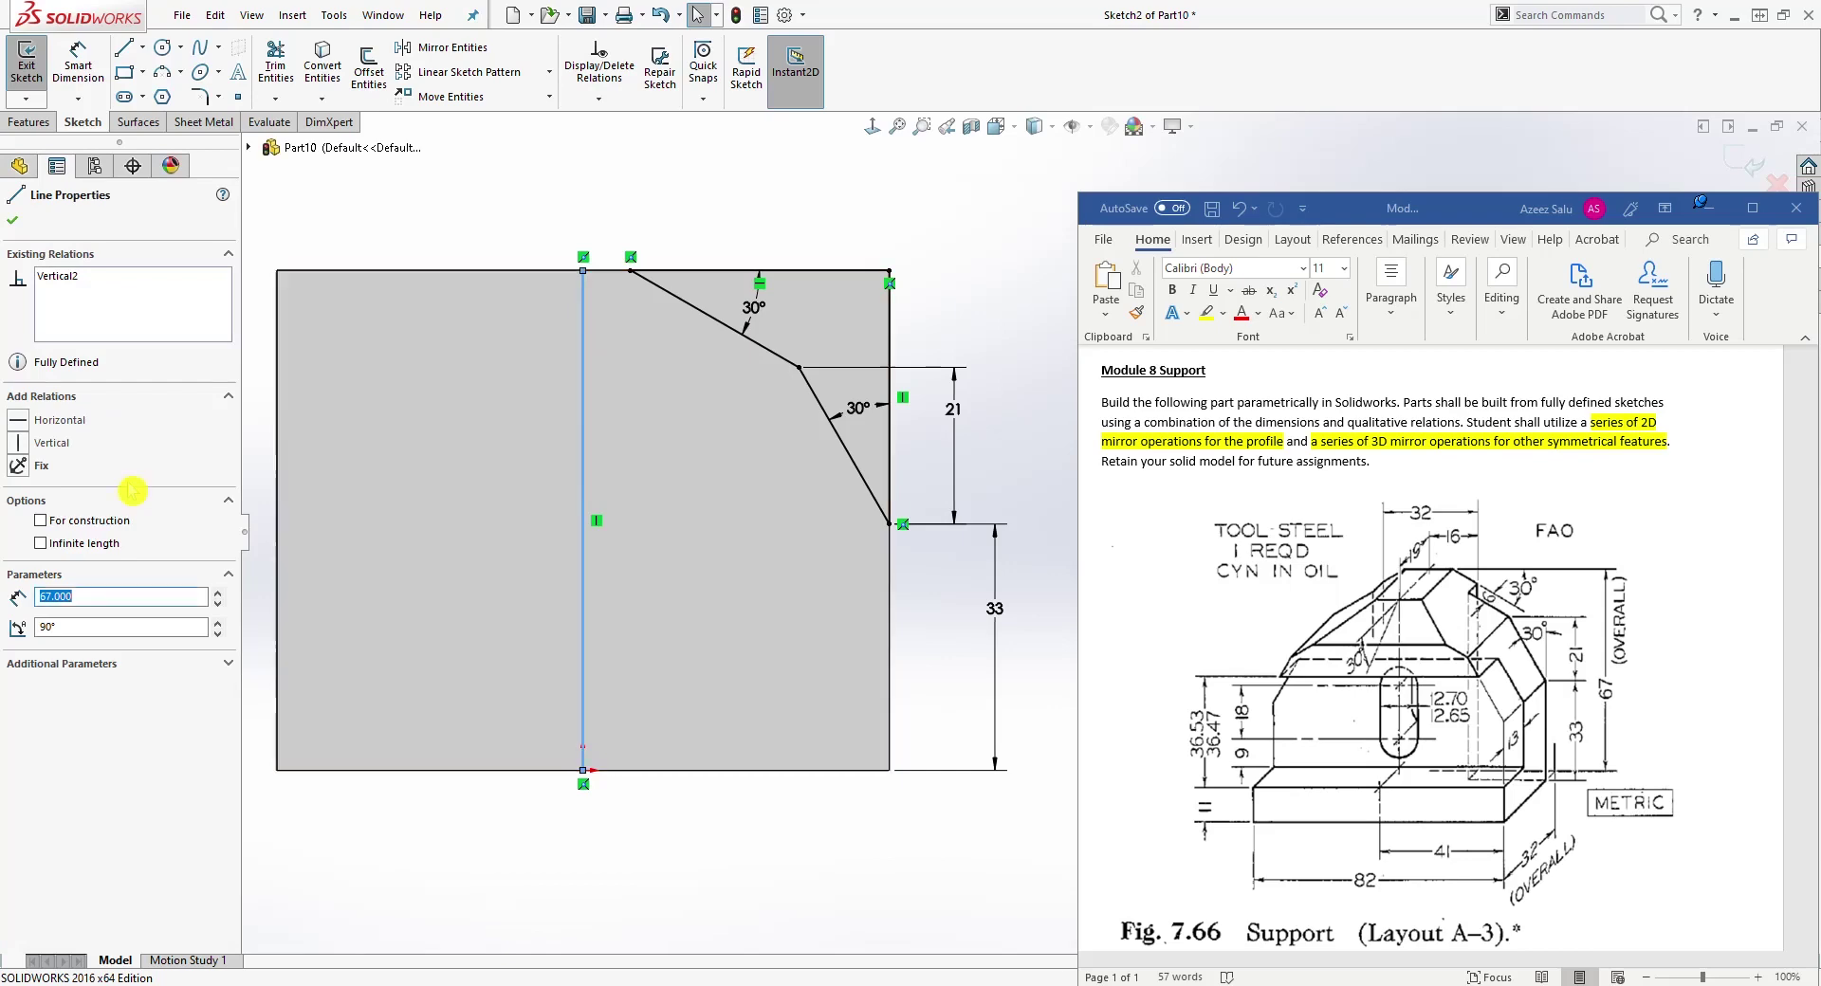
left_click(43, 521)
key("Escape")
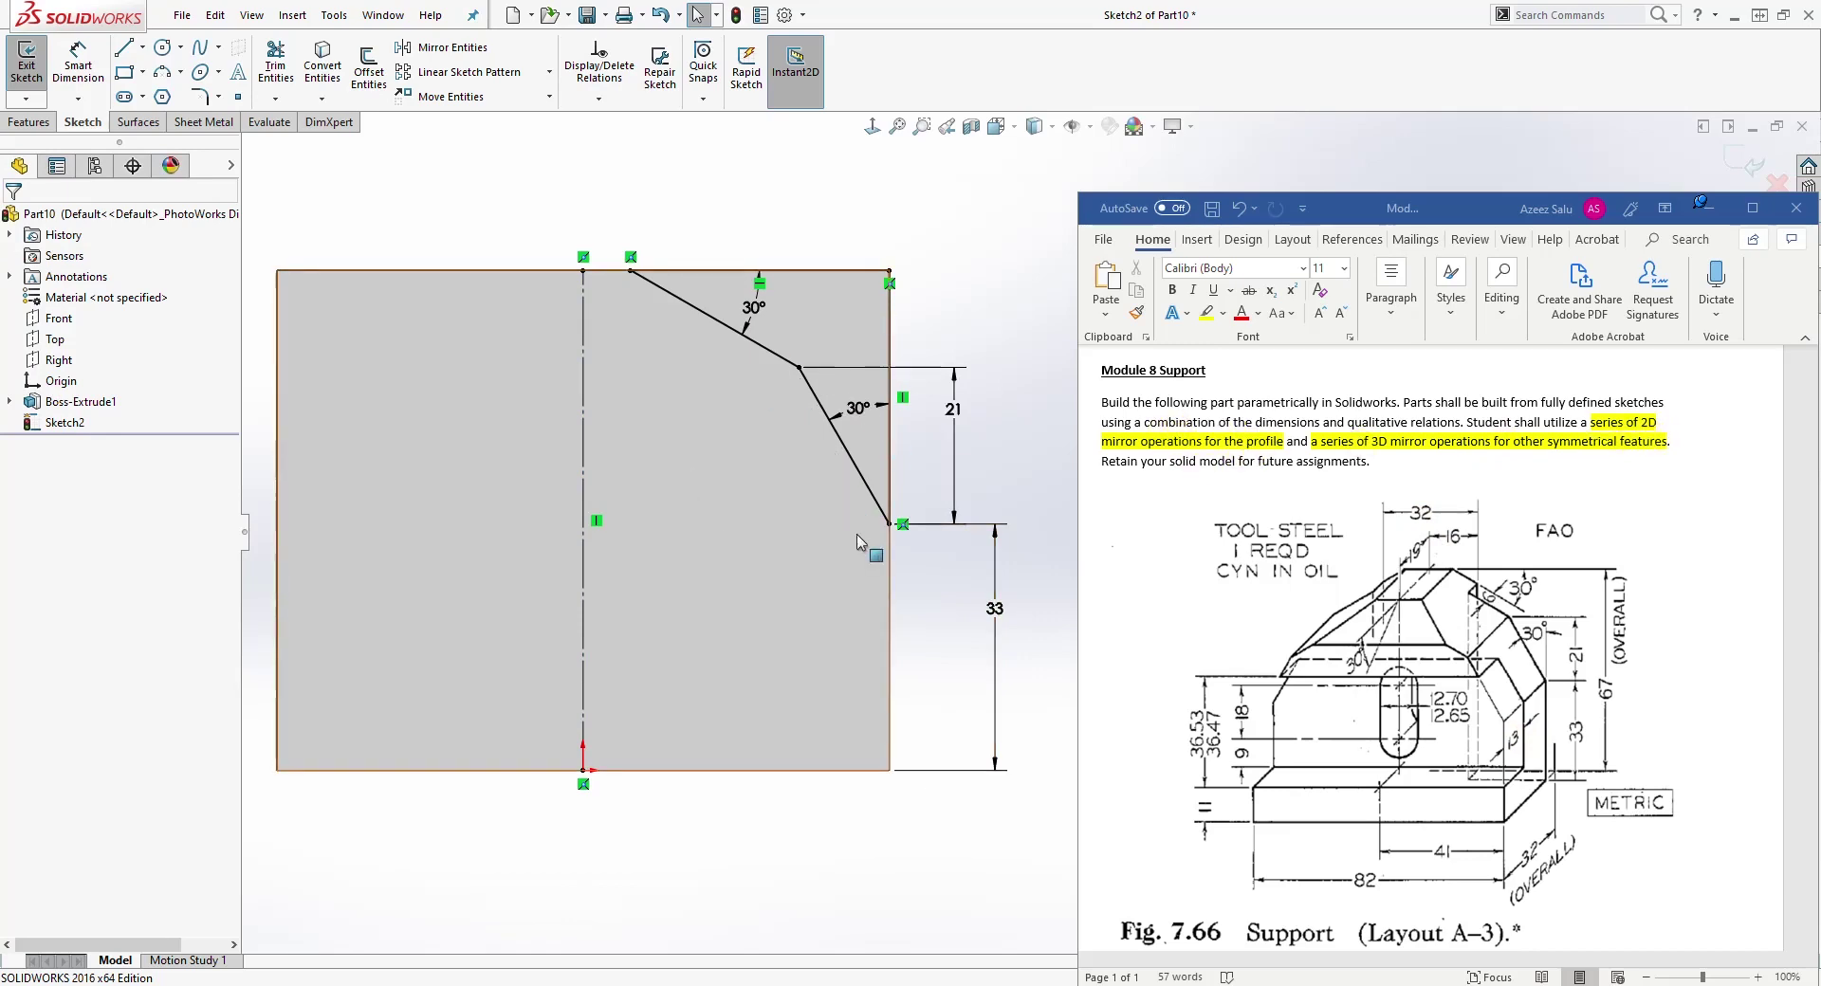
Step: Mirror the four lines of the closed corner profile about the vertical construction line, keeping the originals
scroll(858, 540, "up", 2)
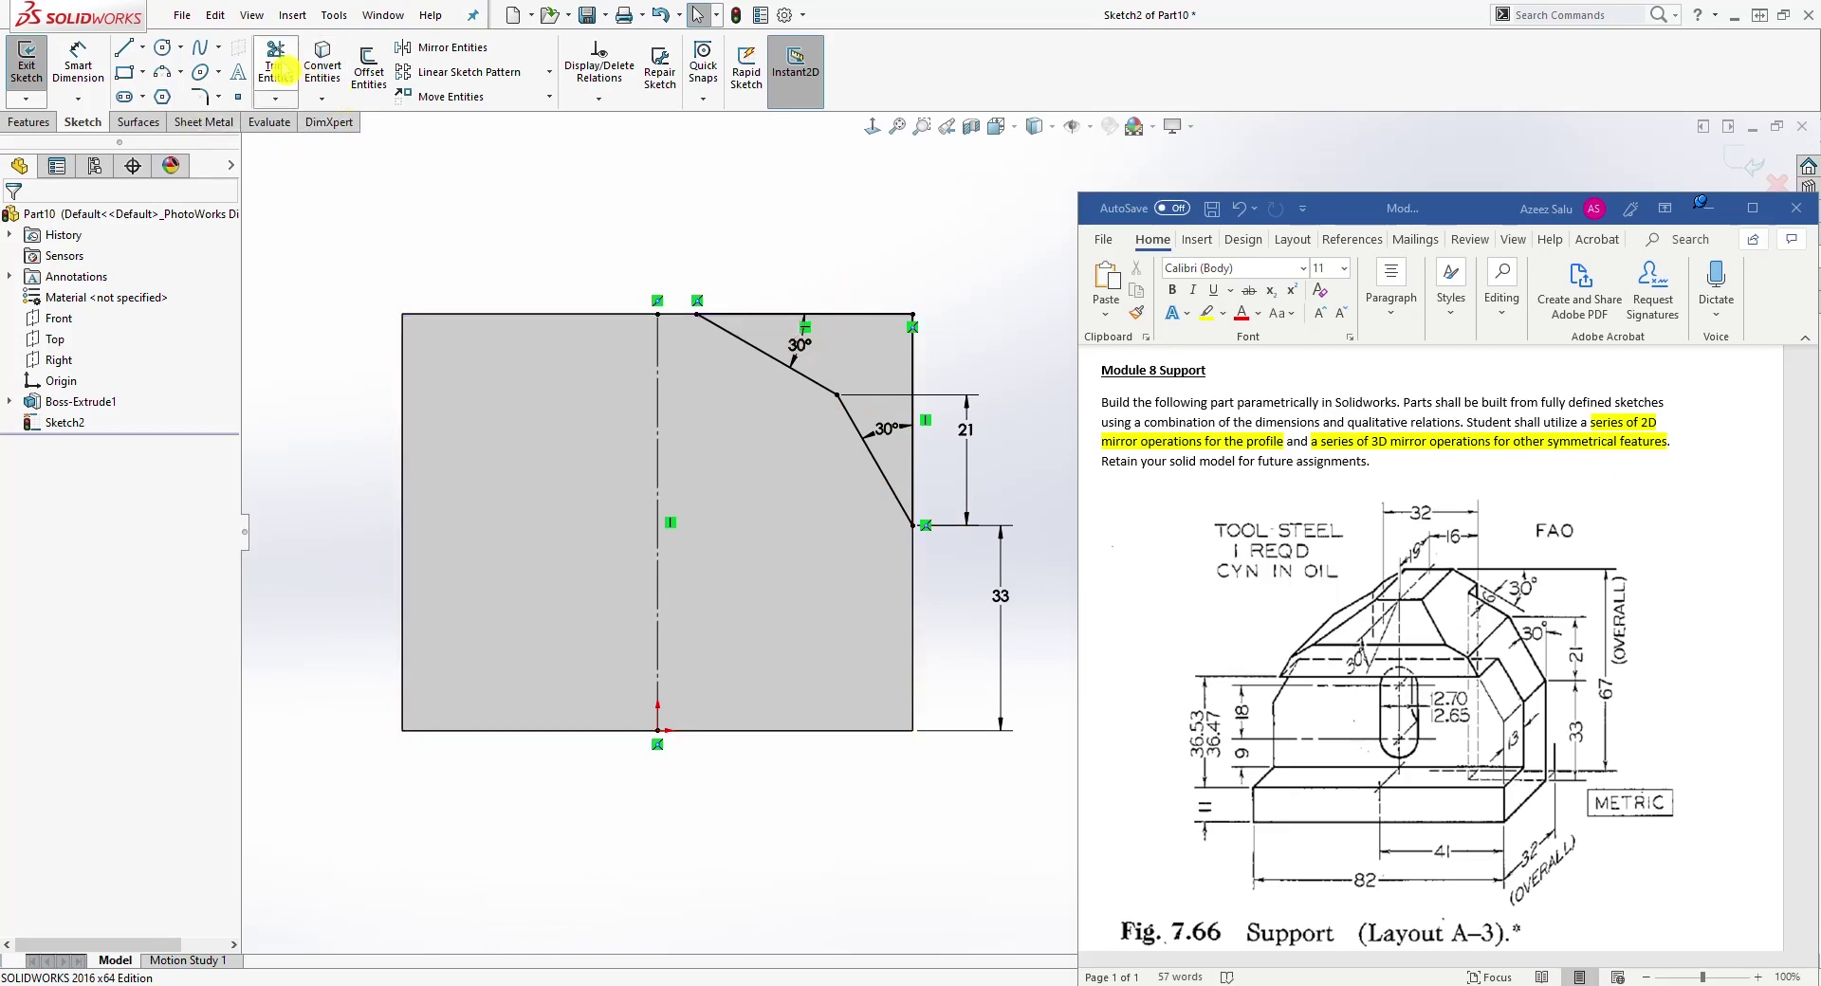
left_click(417, 48)
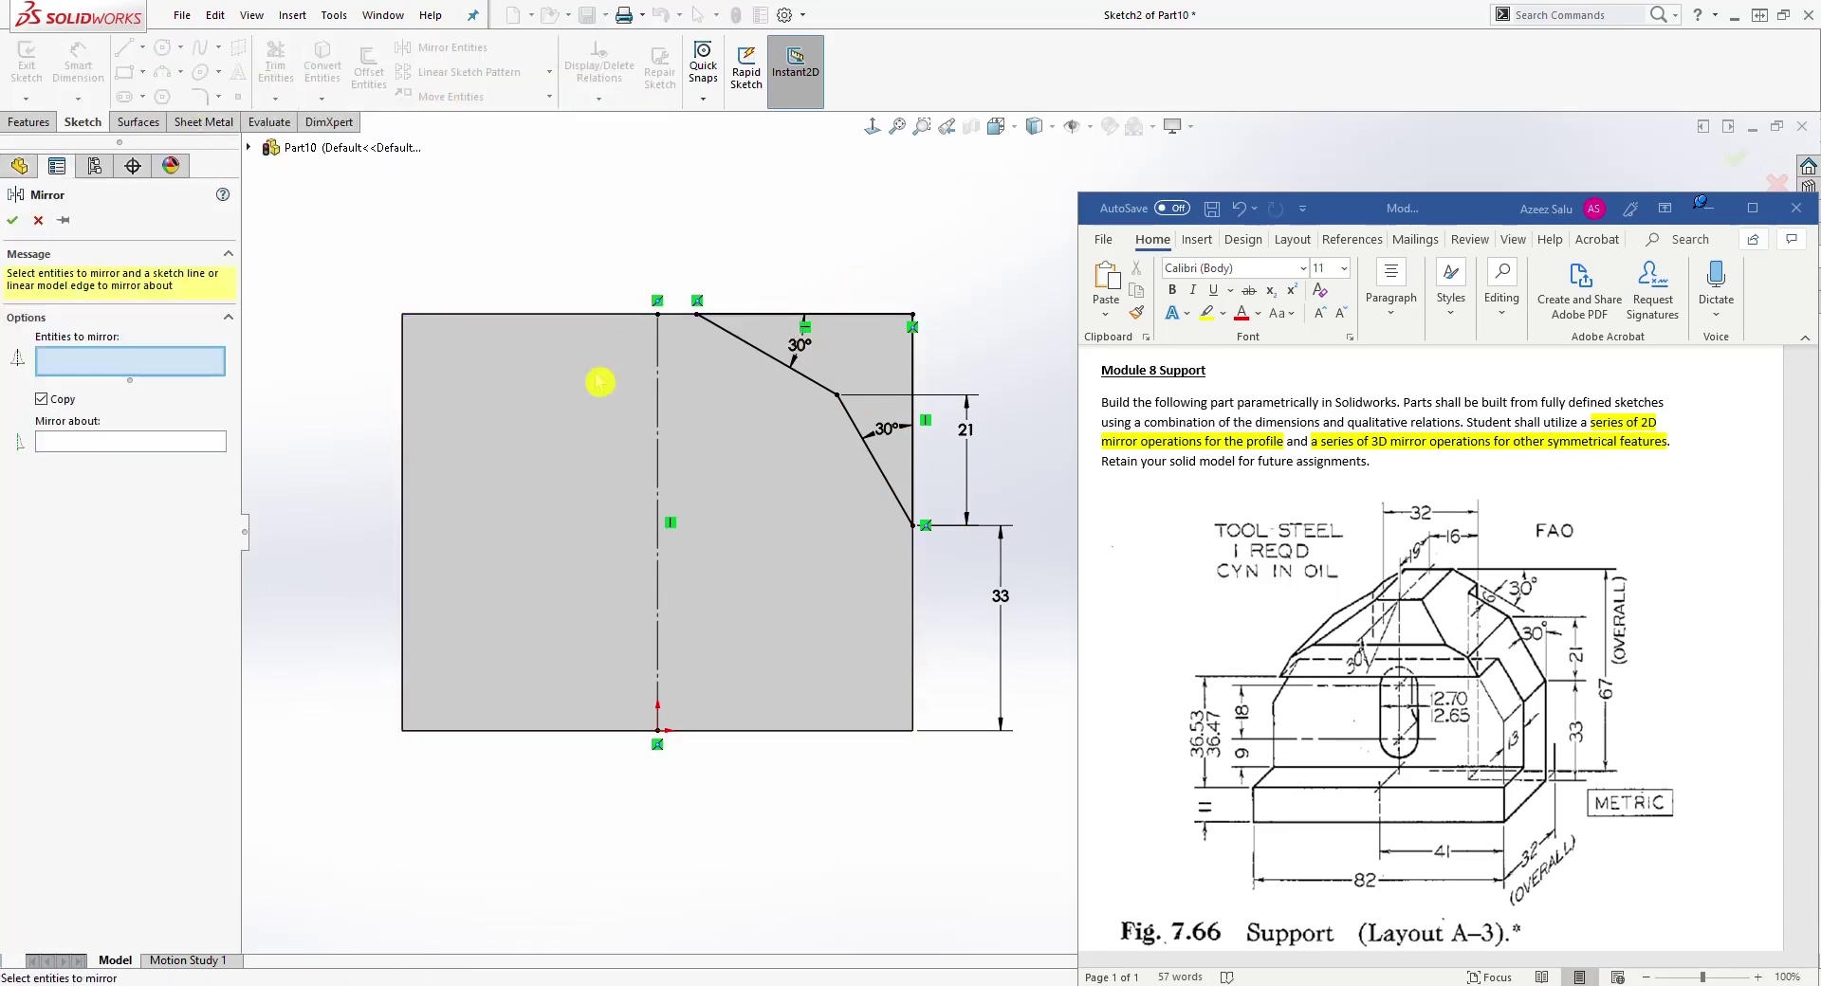
left_click(759, 344)
left_click(770, 314)
left_click(764, 353)
left_click(870, 436)
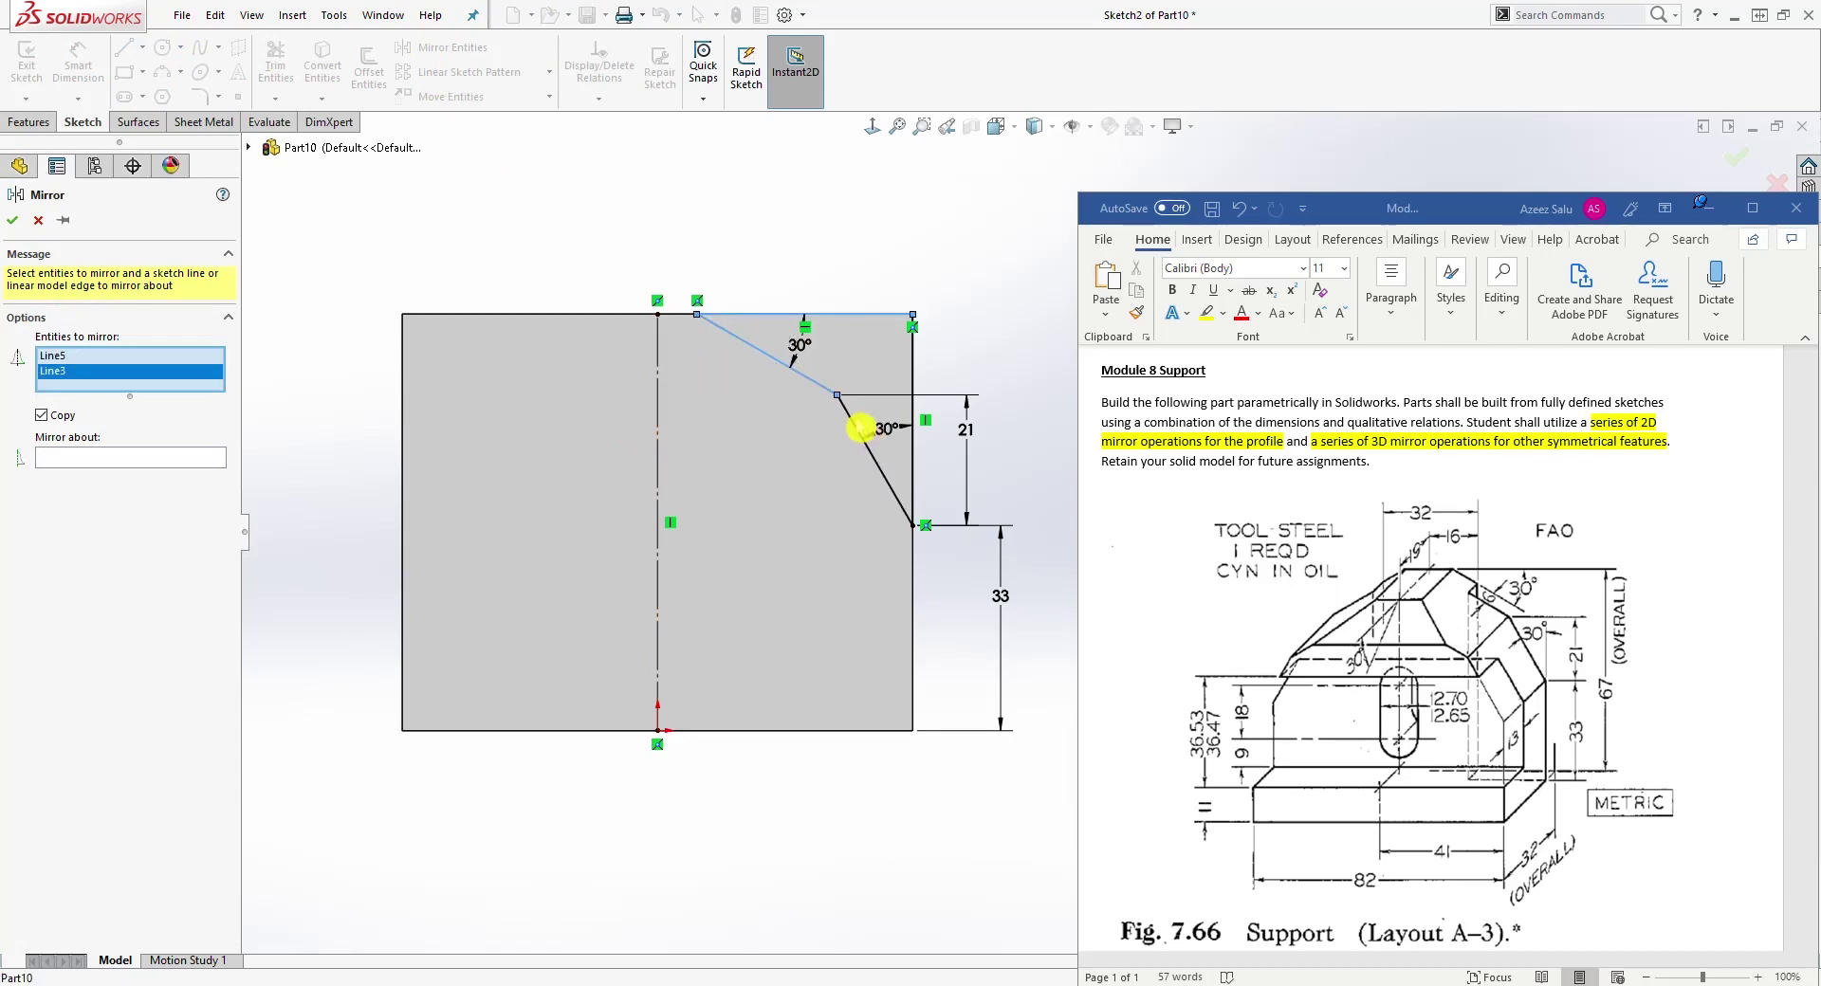
left_click(908, 409)
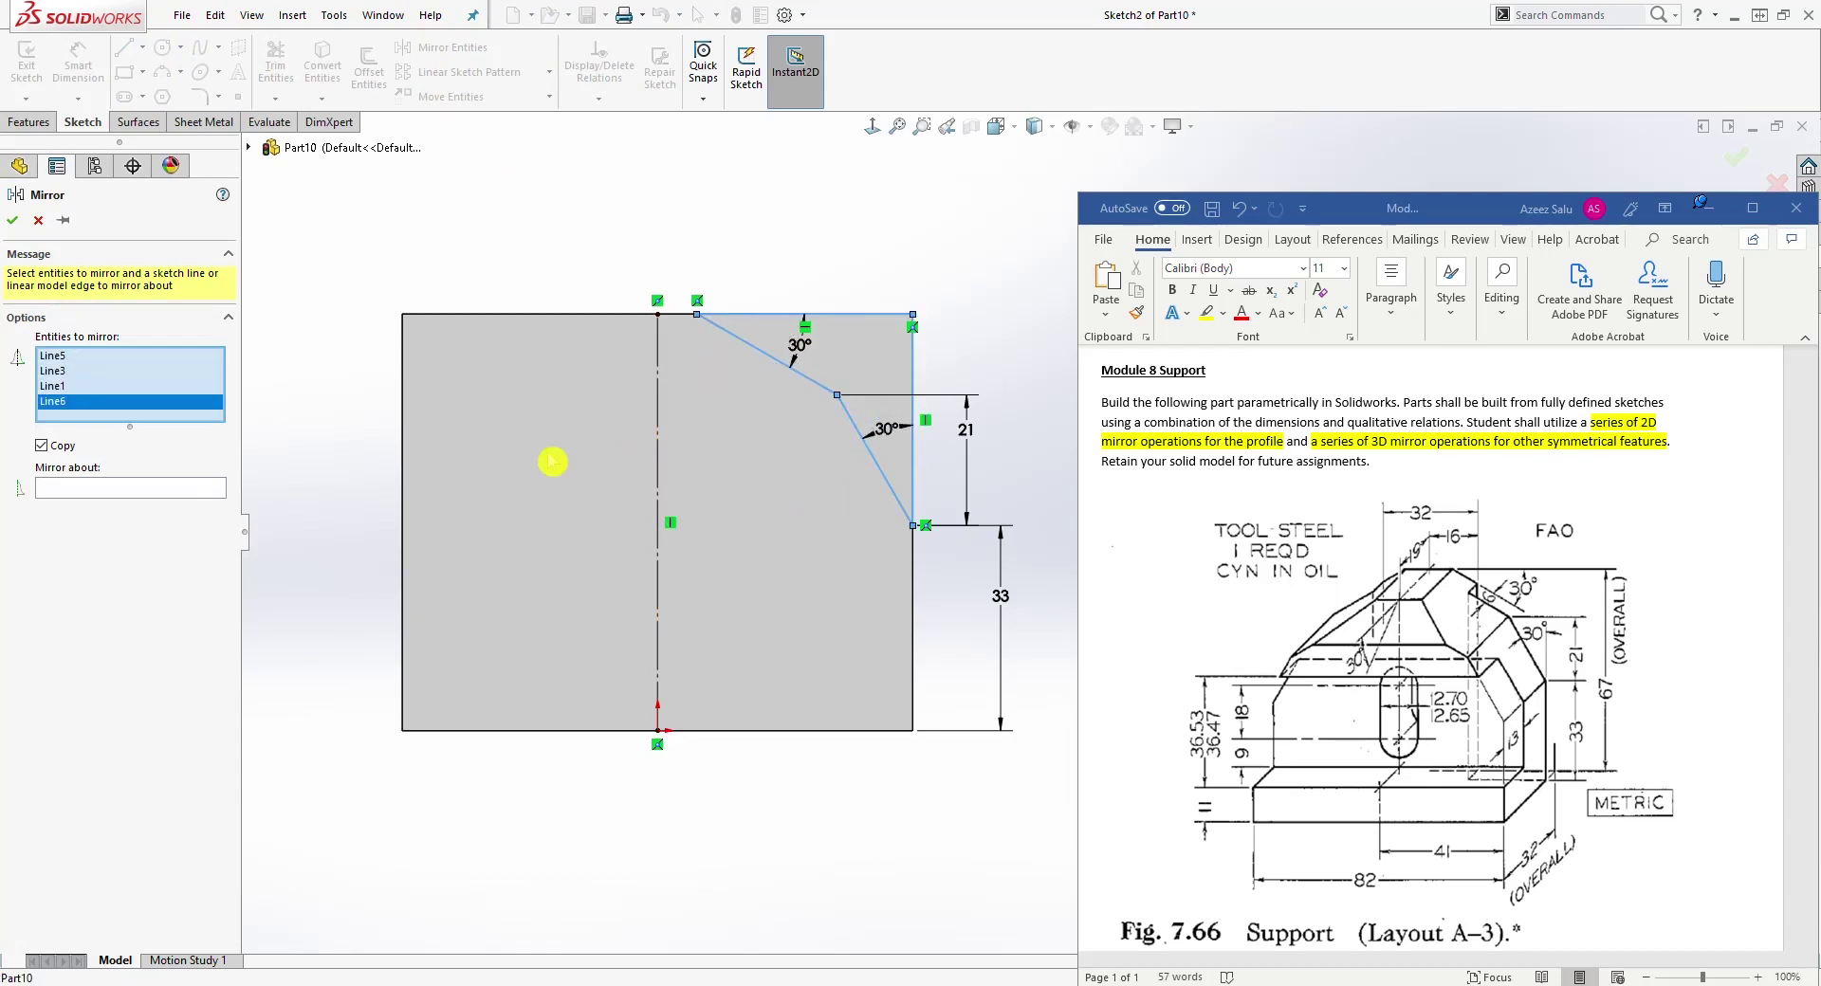
left_click(105, 488)
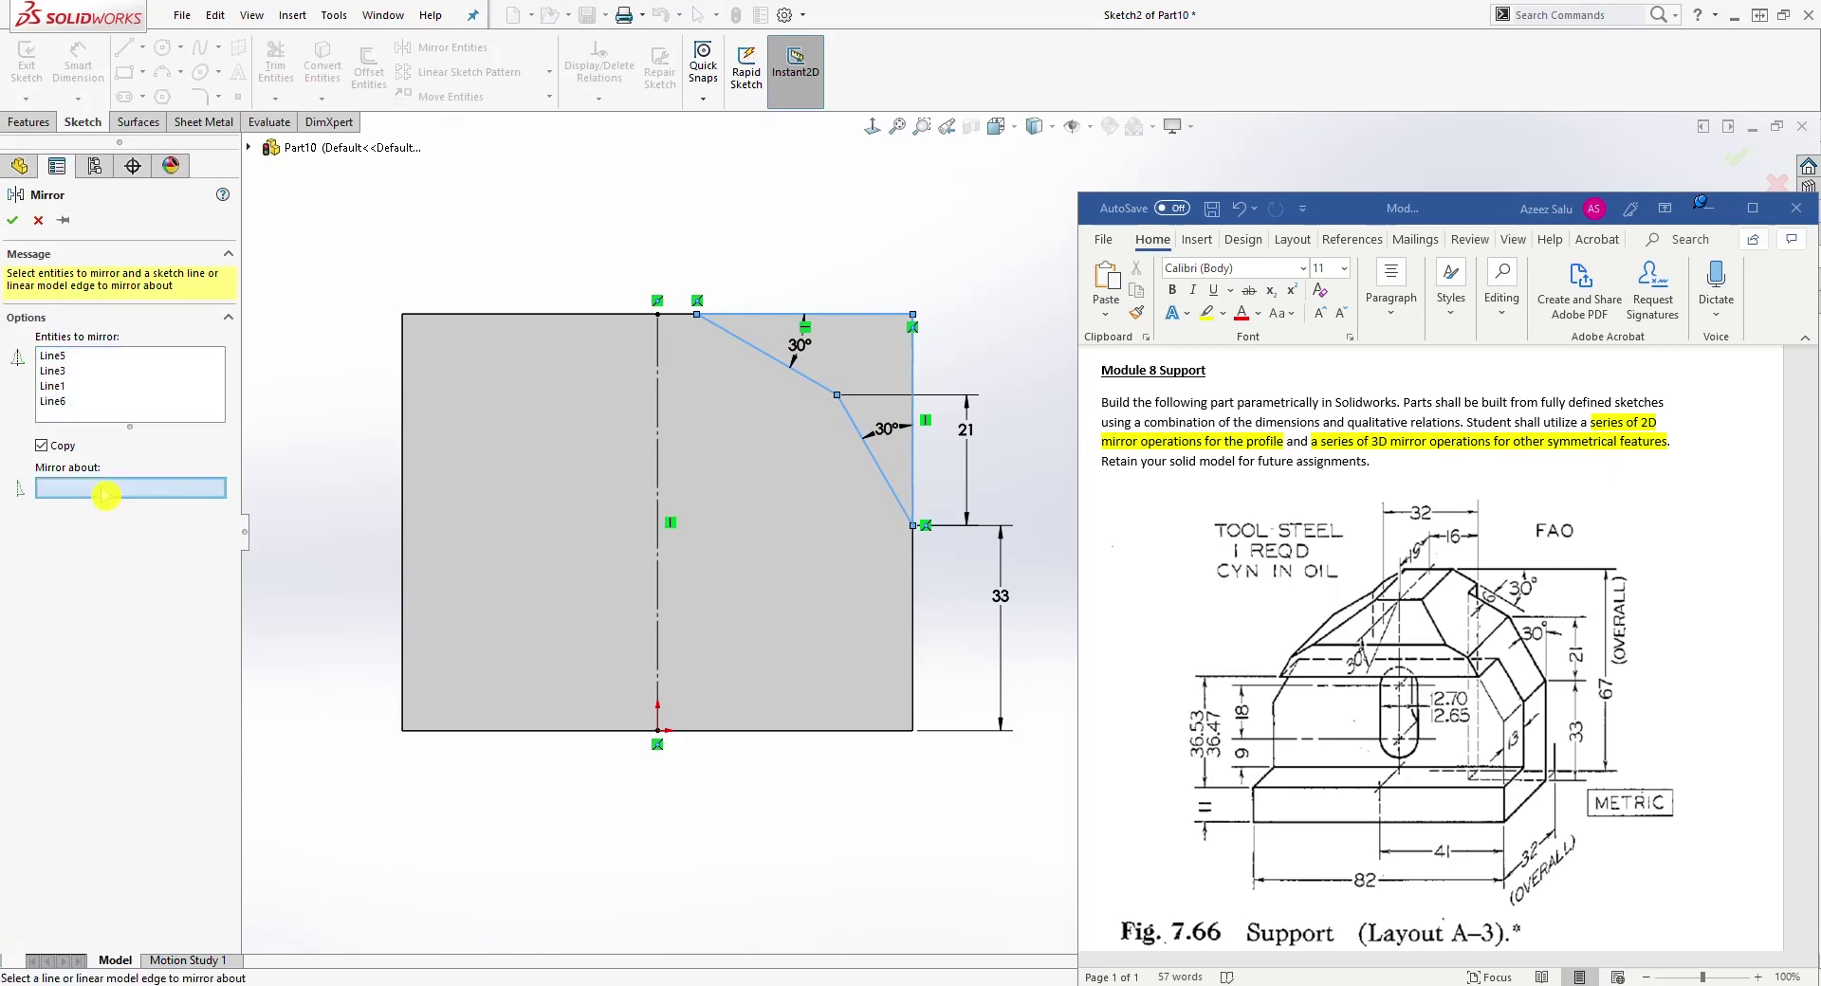
left_click(654, 455)
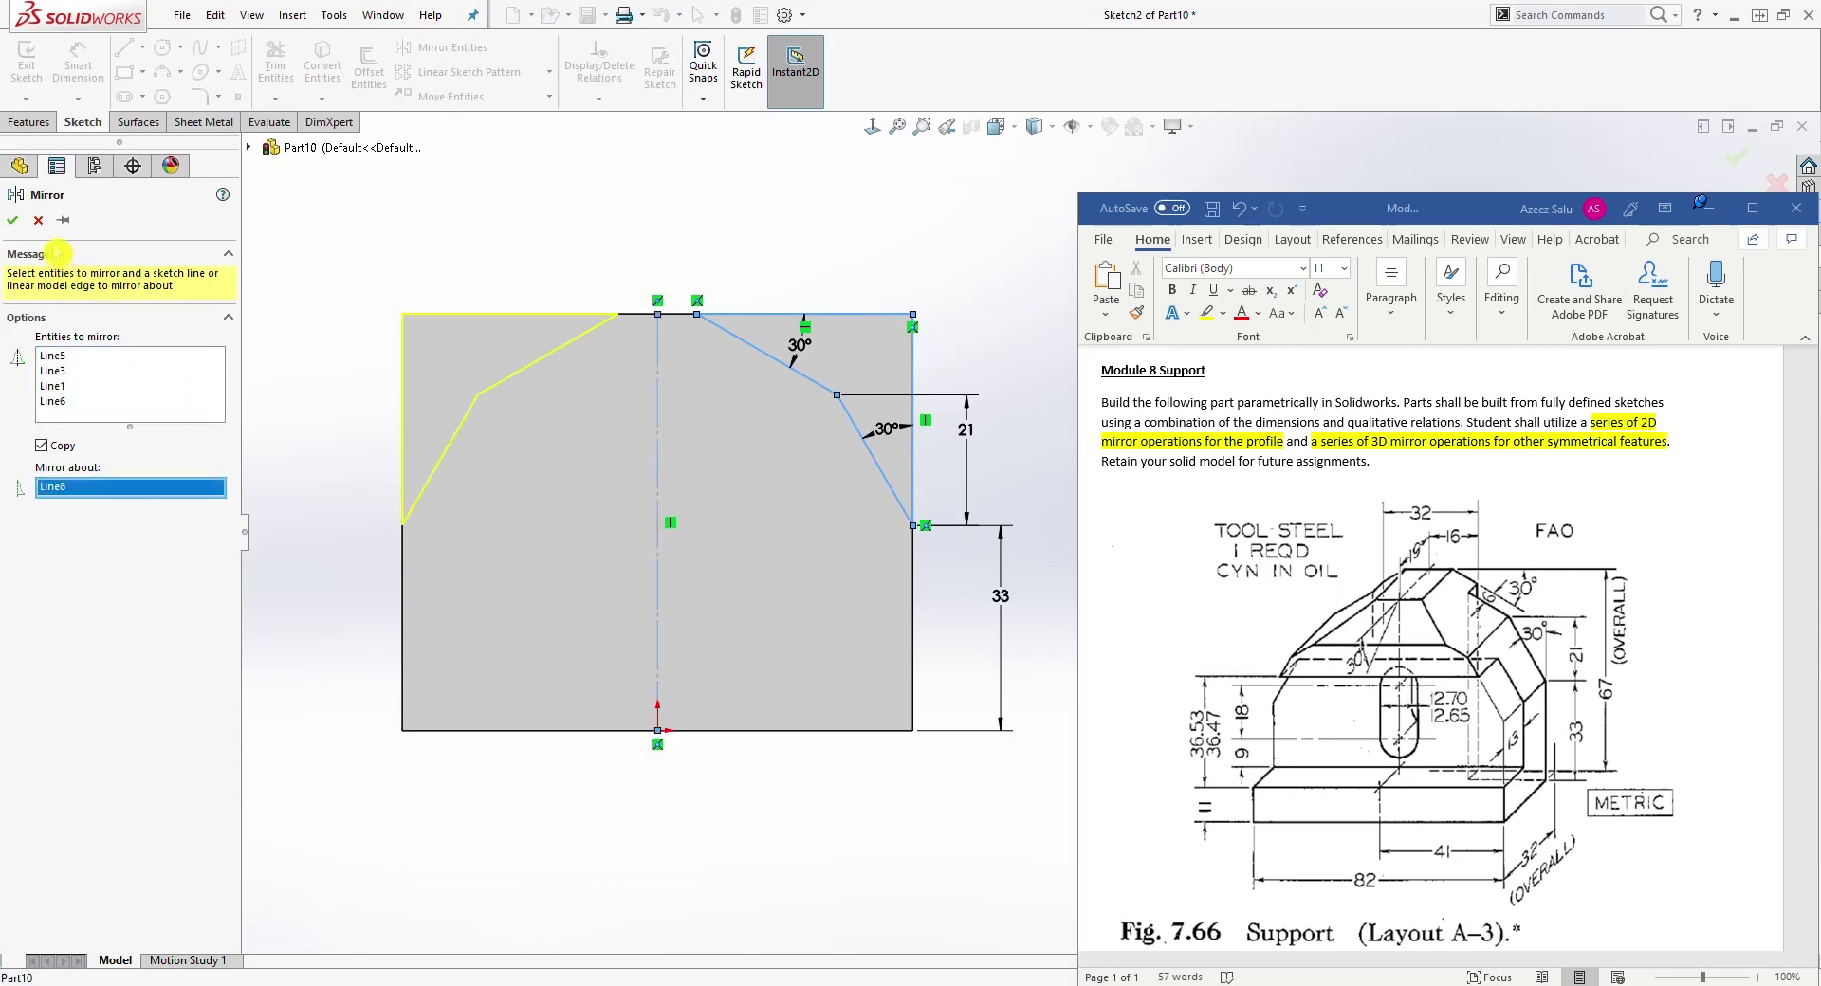
left_click(13, 221)
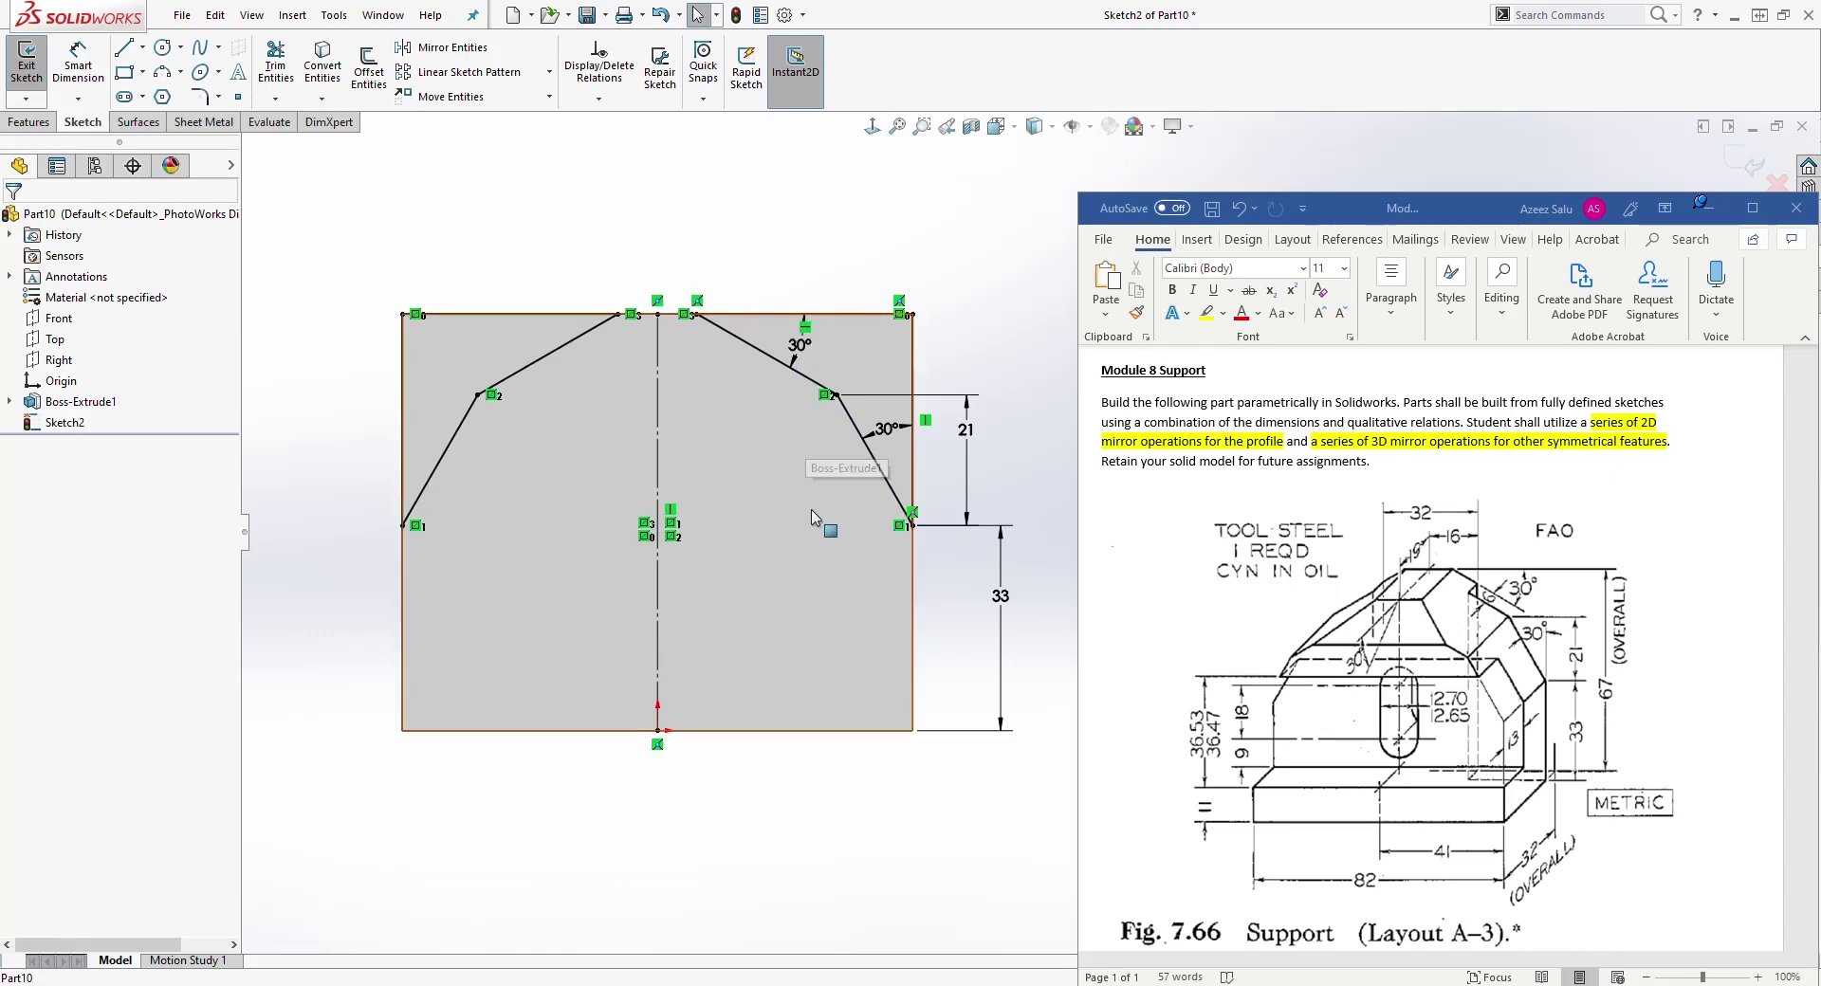
Step: Cut the two mirrored corner profiles from the block with an Extruded Cut using the Up To Next end condition
mouse_move(776, 508)
middle_mouse_down()
mouse_move(767, 493)
mouse_move(740, 540)
middle_mouse_up()
left_click(31, 123)
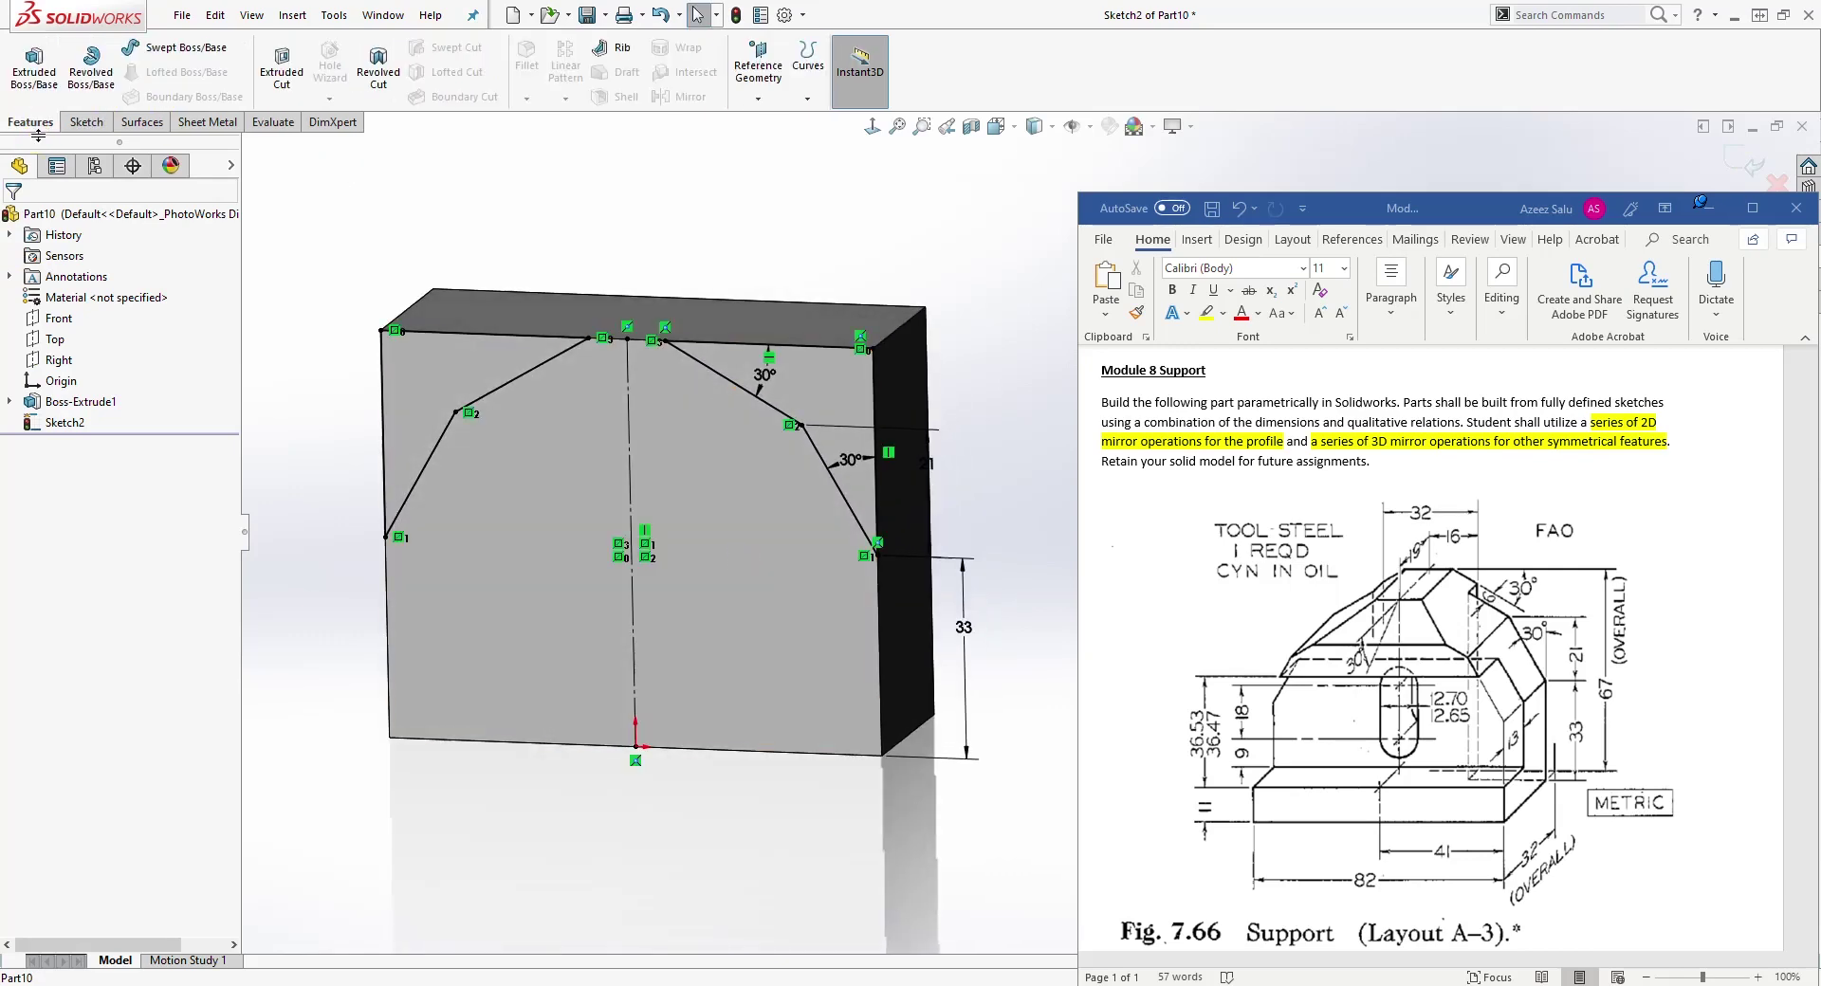
left_click(280, 64)
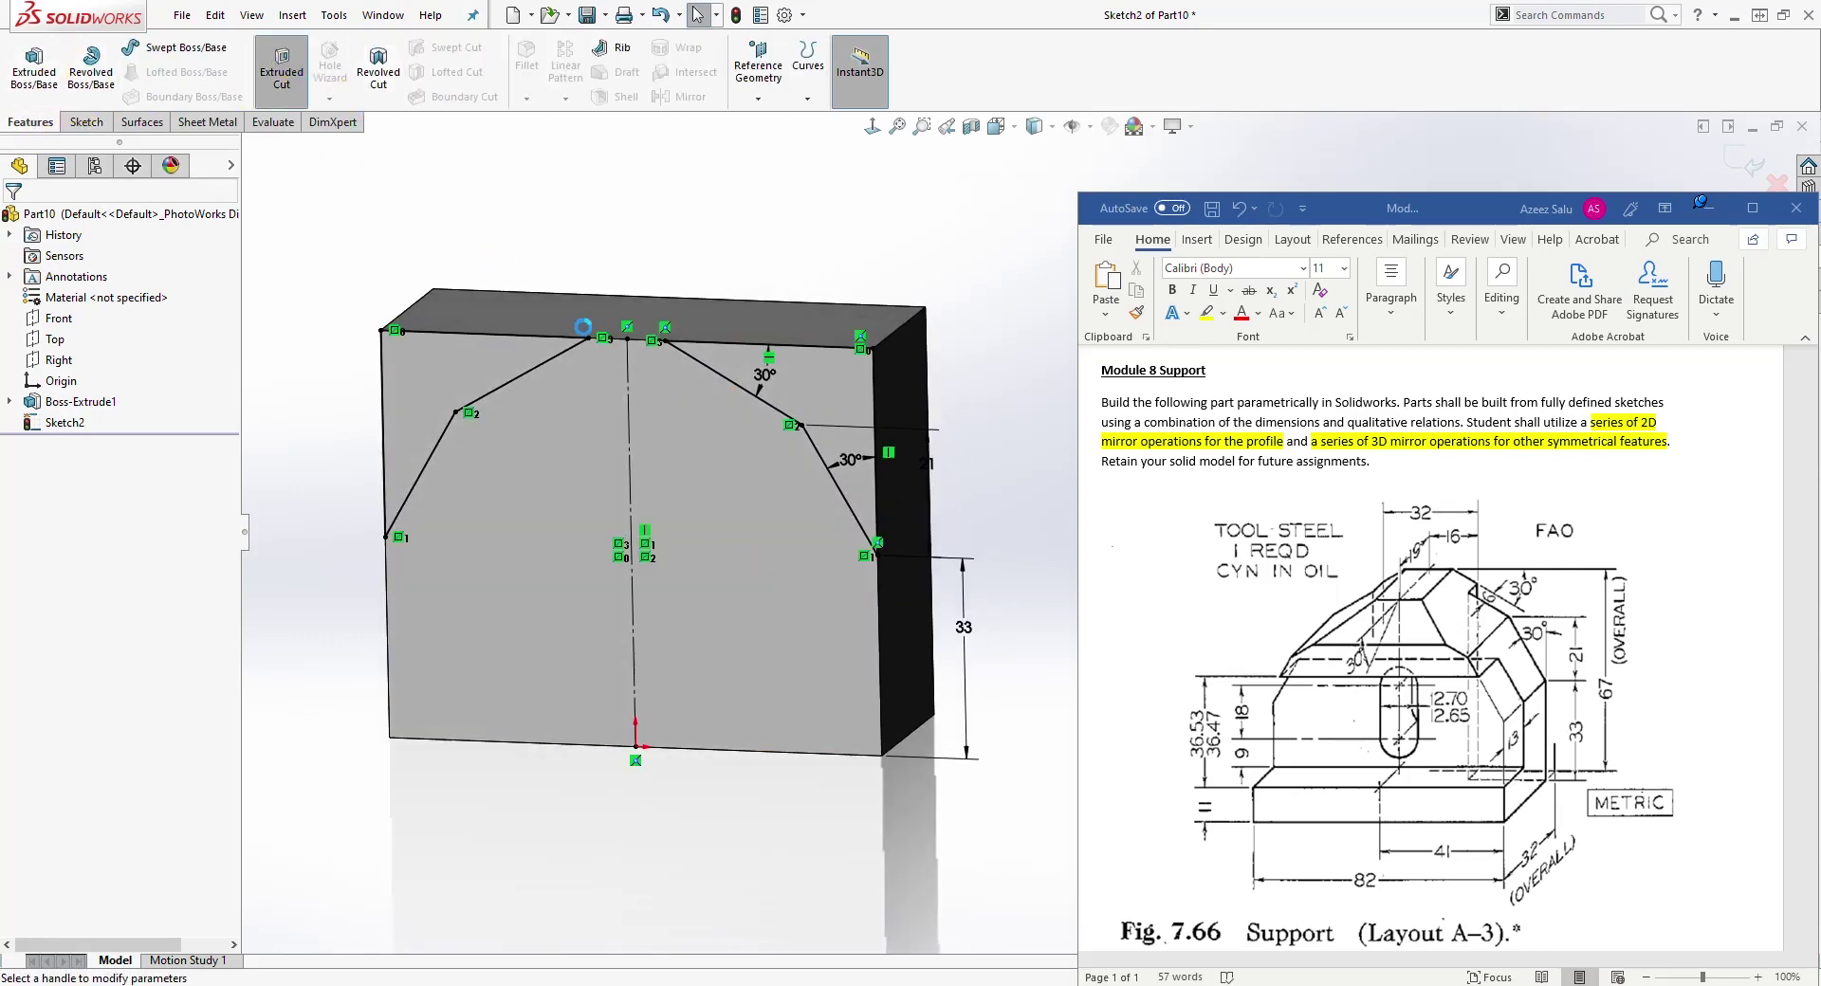
mouse_move(669, 450)
middle_mouse_down()
mouse_move(596, 421)
mouse_move(633, 429)
middle_mouse_up()
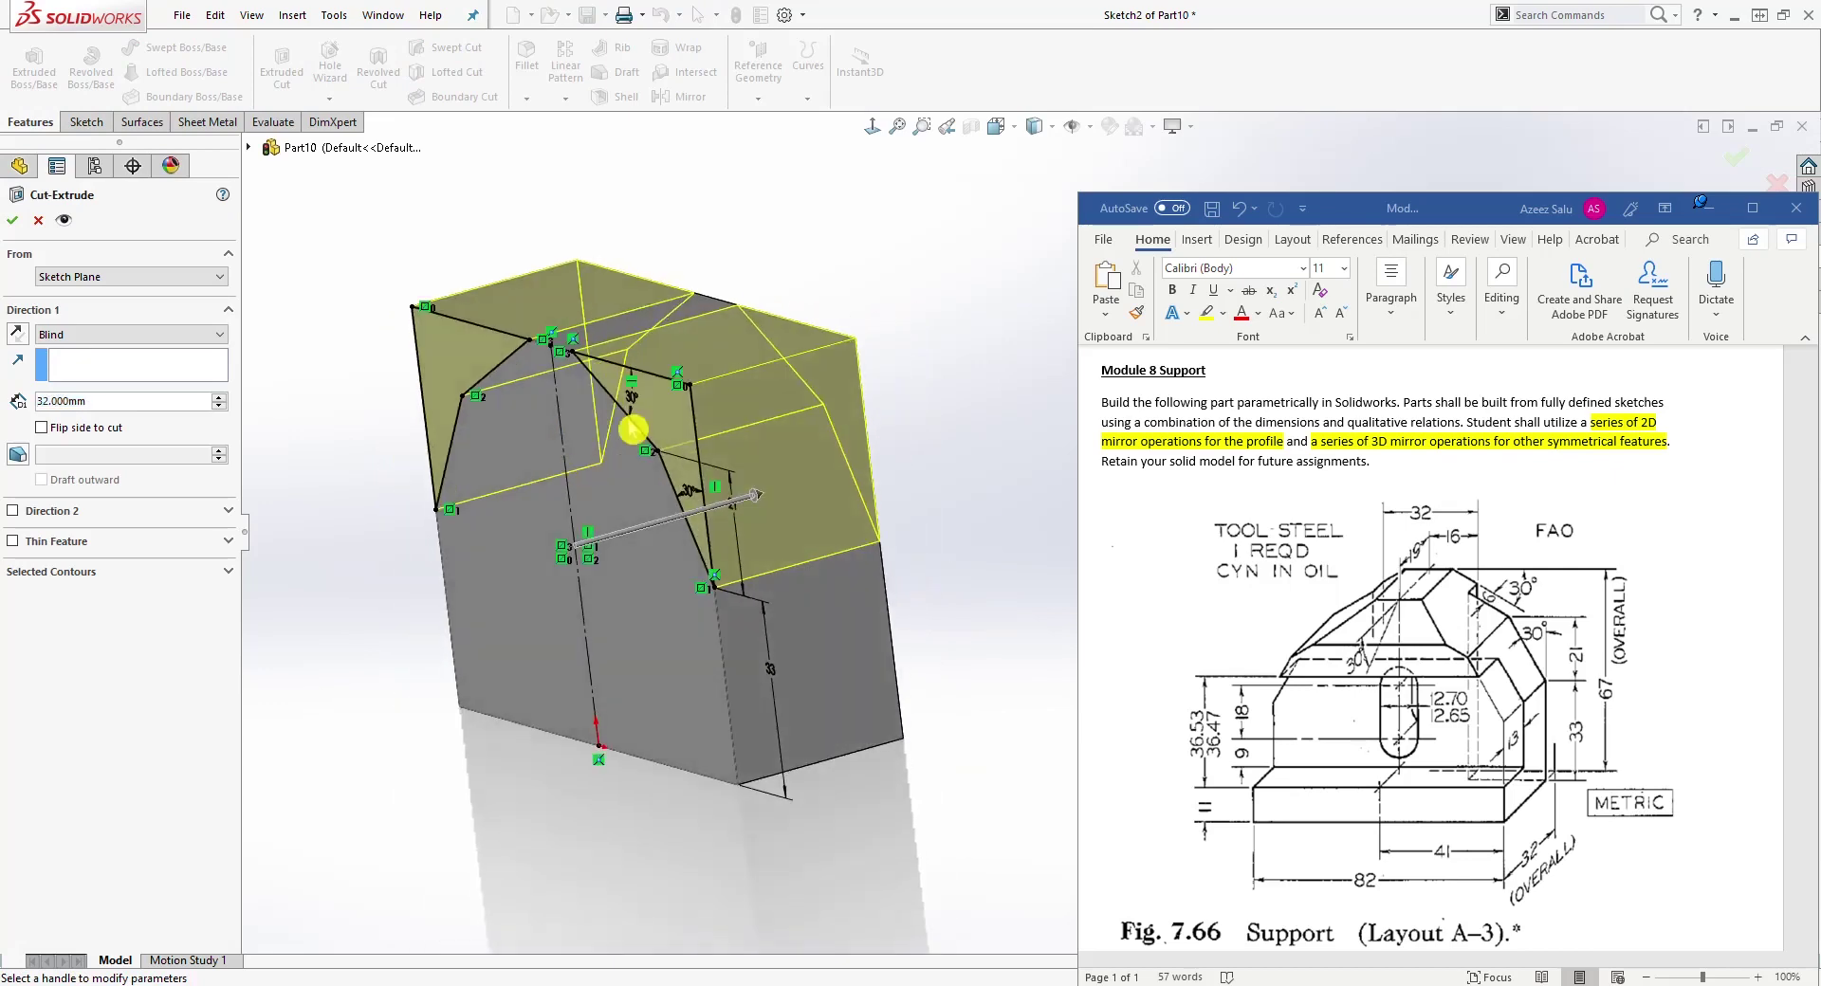
left_click(216, 334)
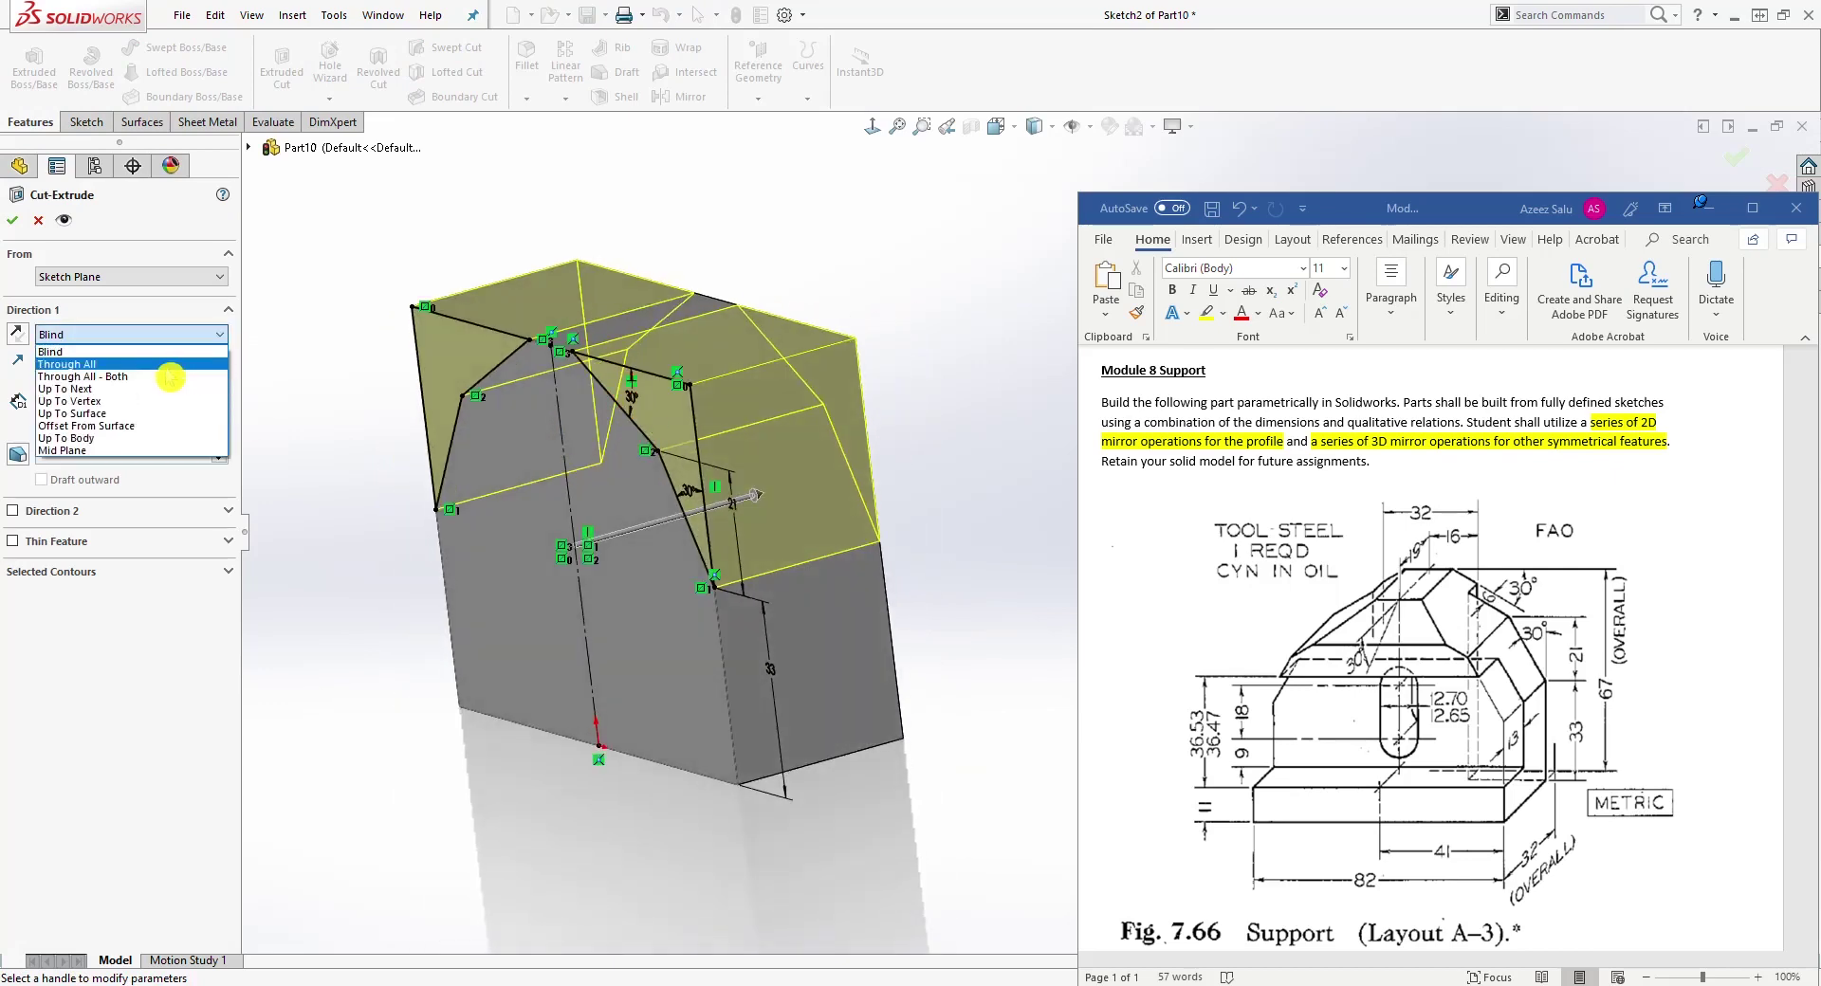
left_click(129, 389)
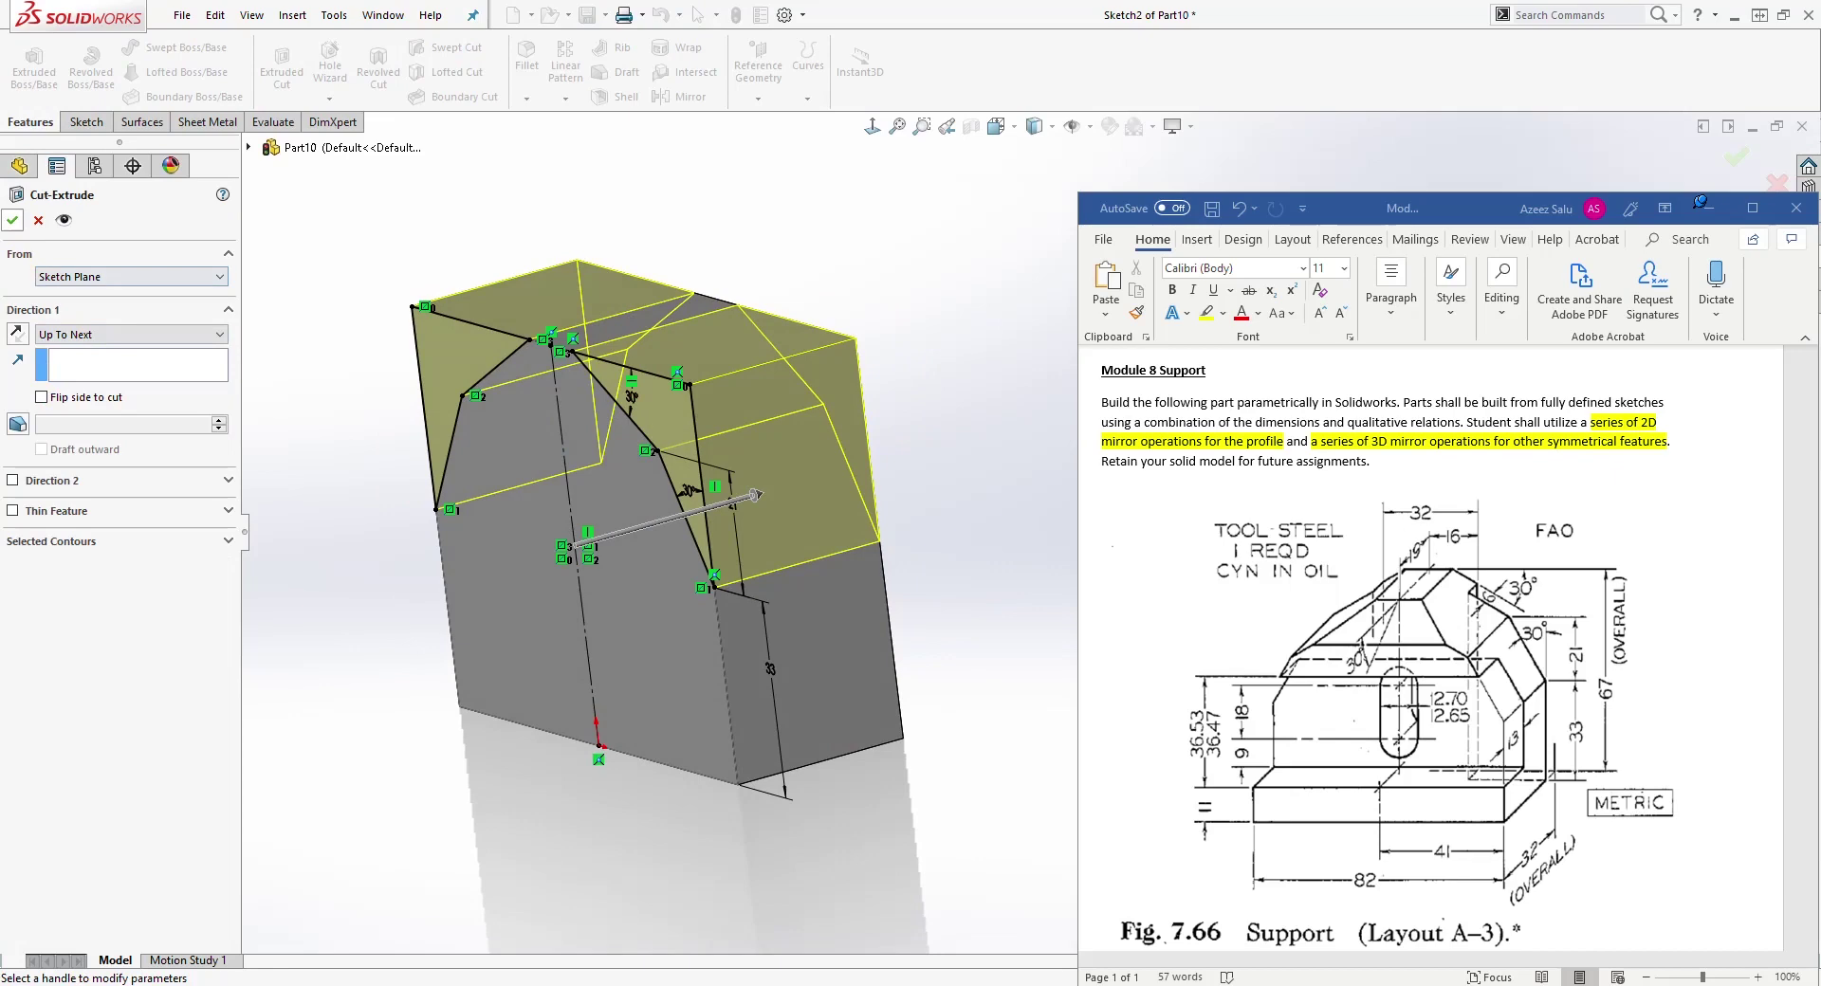
left_click(15, 223)
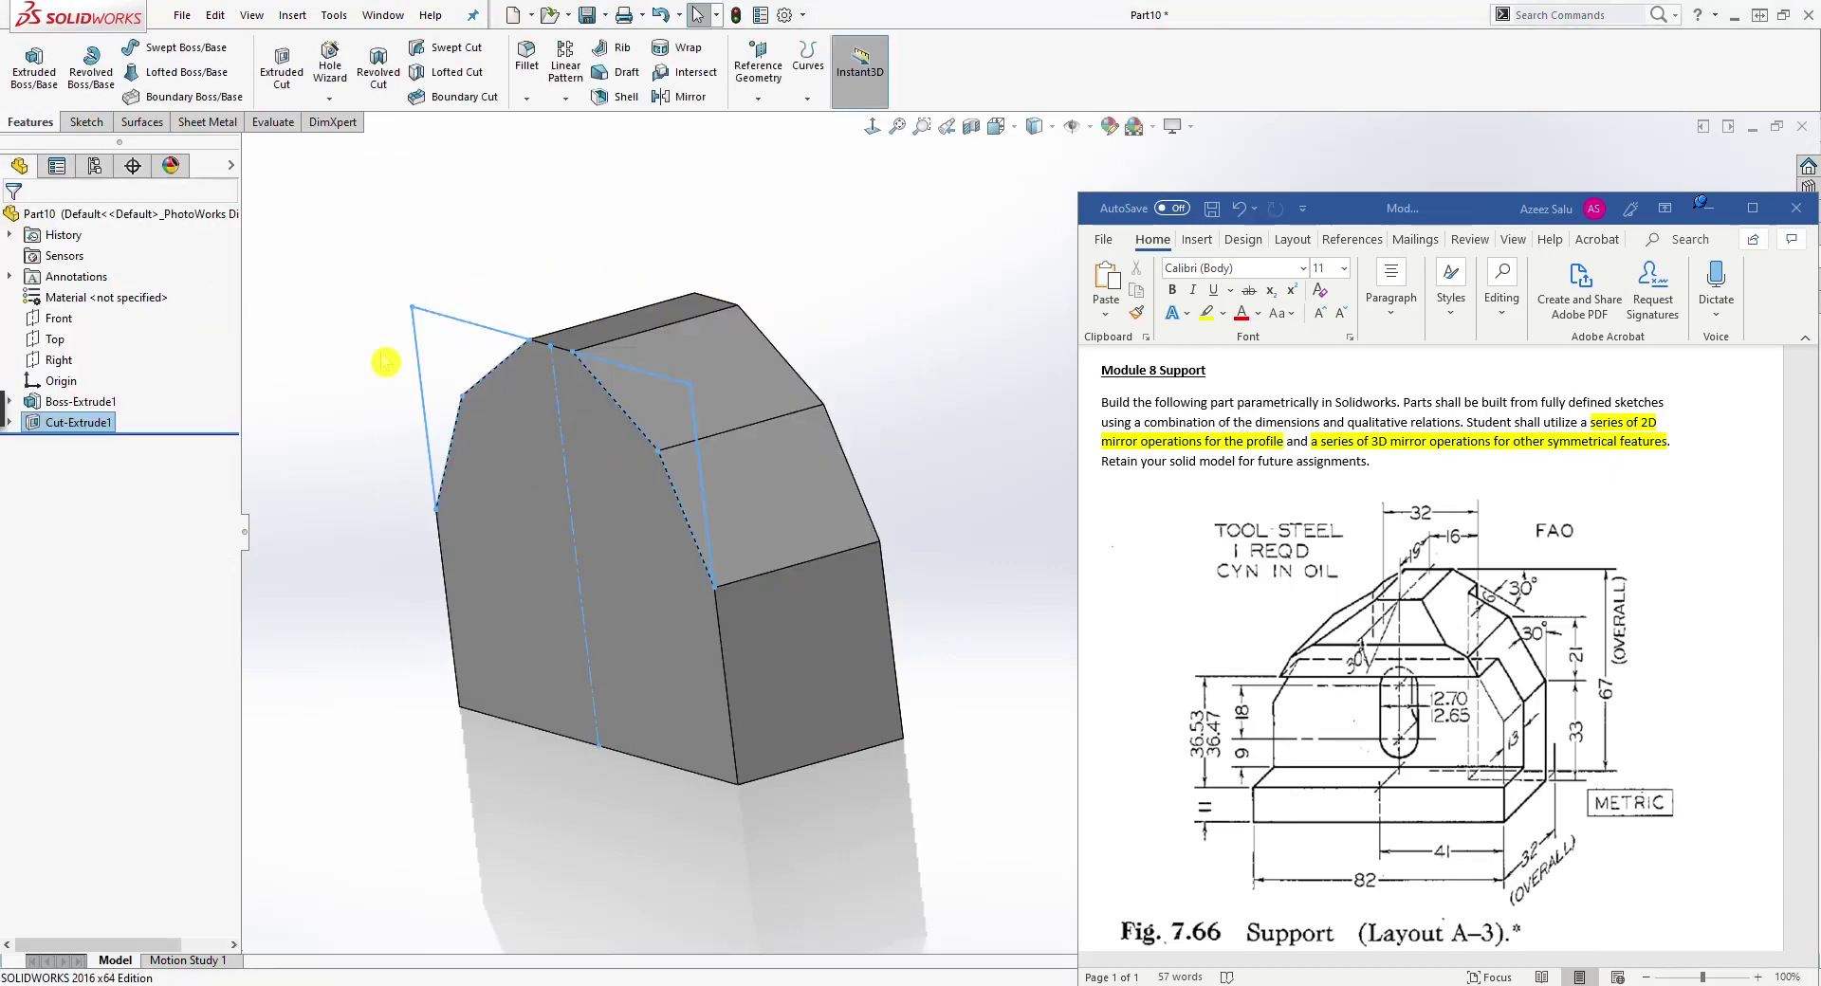
Step: Start a new sketch on the large front face of the trimmed block
middle_click_drag(541, 478, 610, 475)
scroll(949, 403, "down", 5)
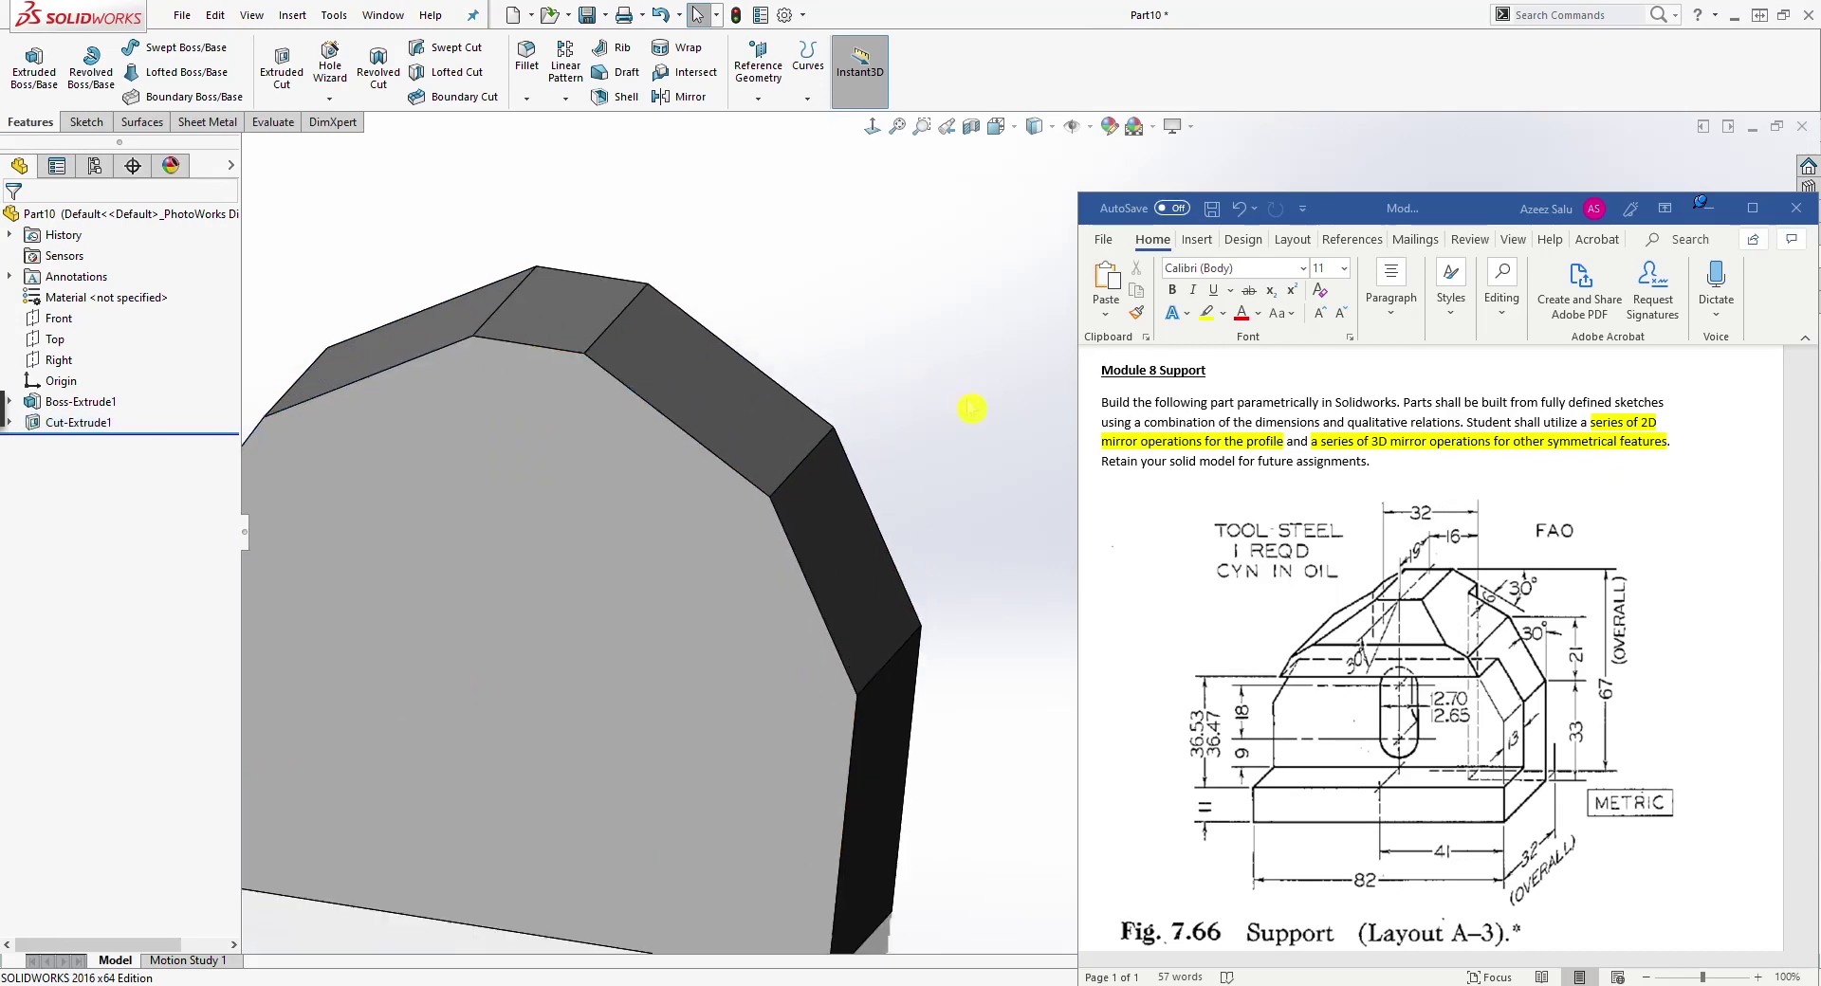
middle_click_drag(932, 433, 1153, 691)
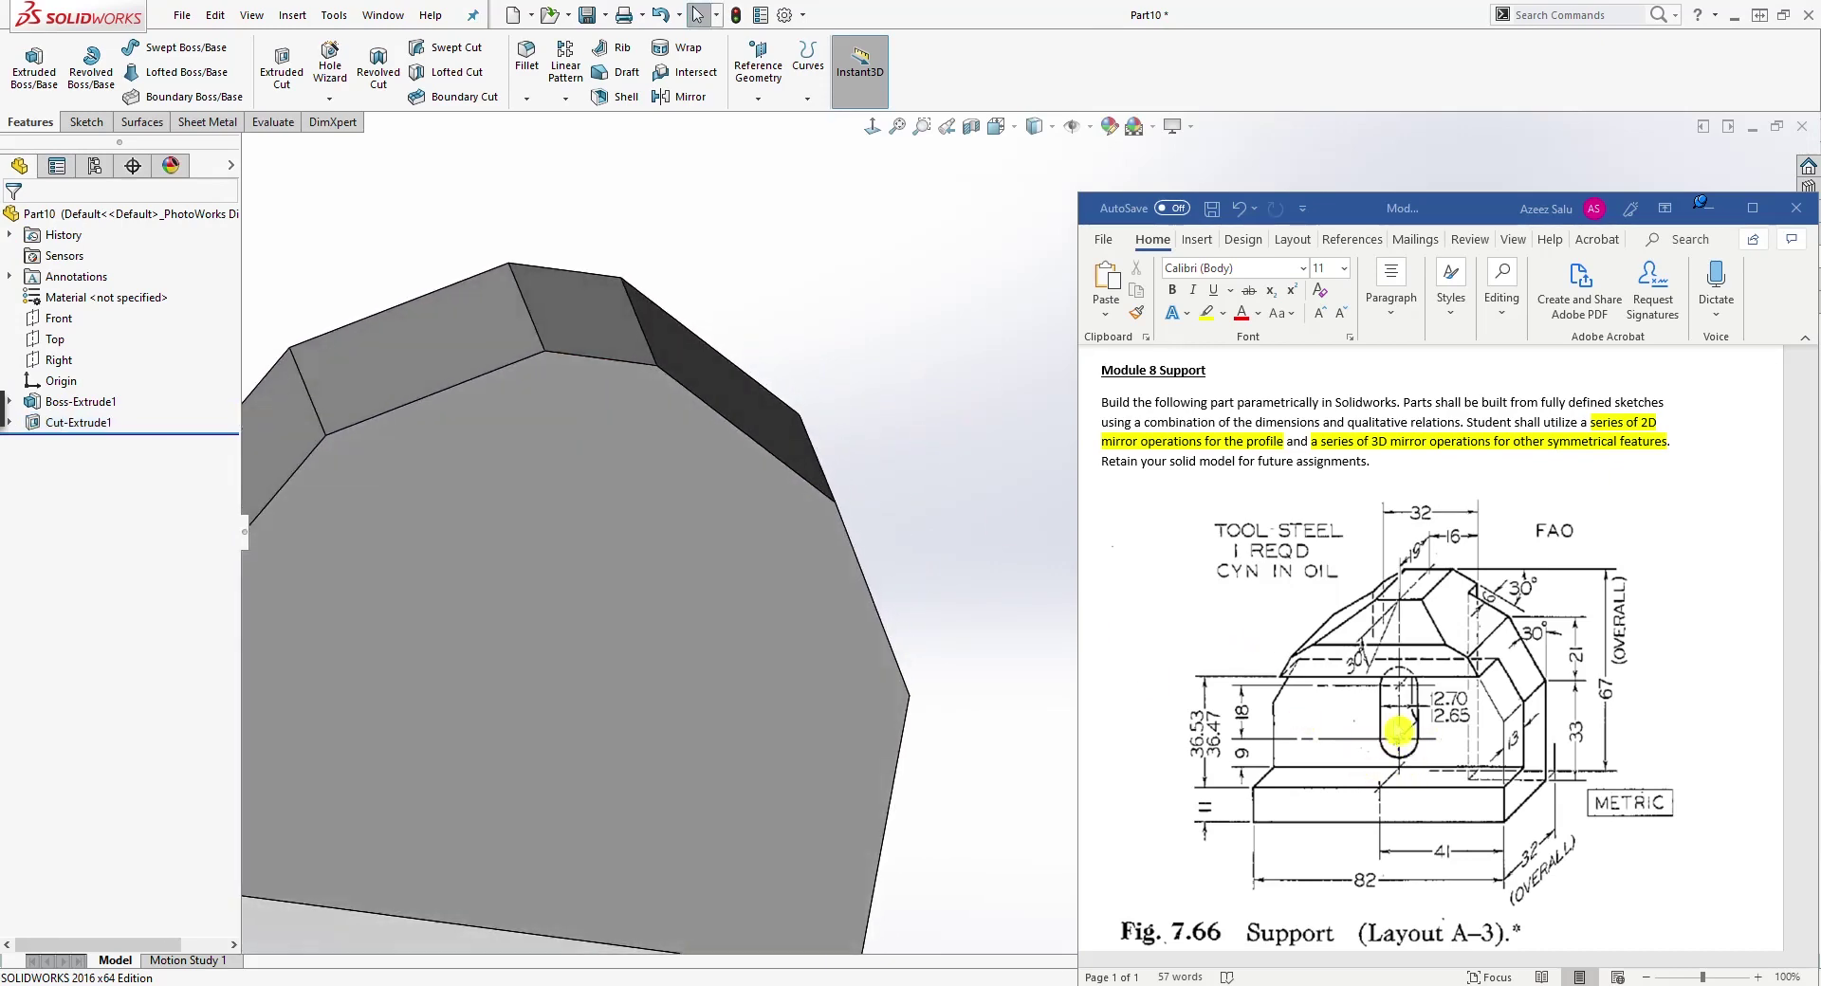
middle_click_drag(475, 553, 455, 499)
scroll(844, 711, "up", 3)
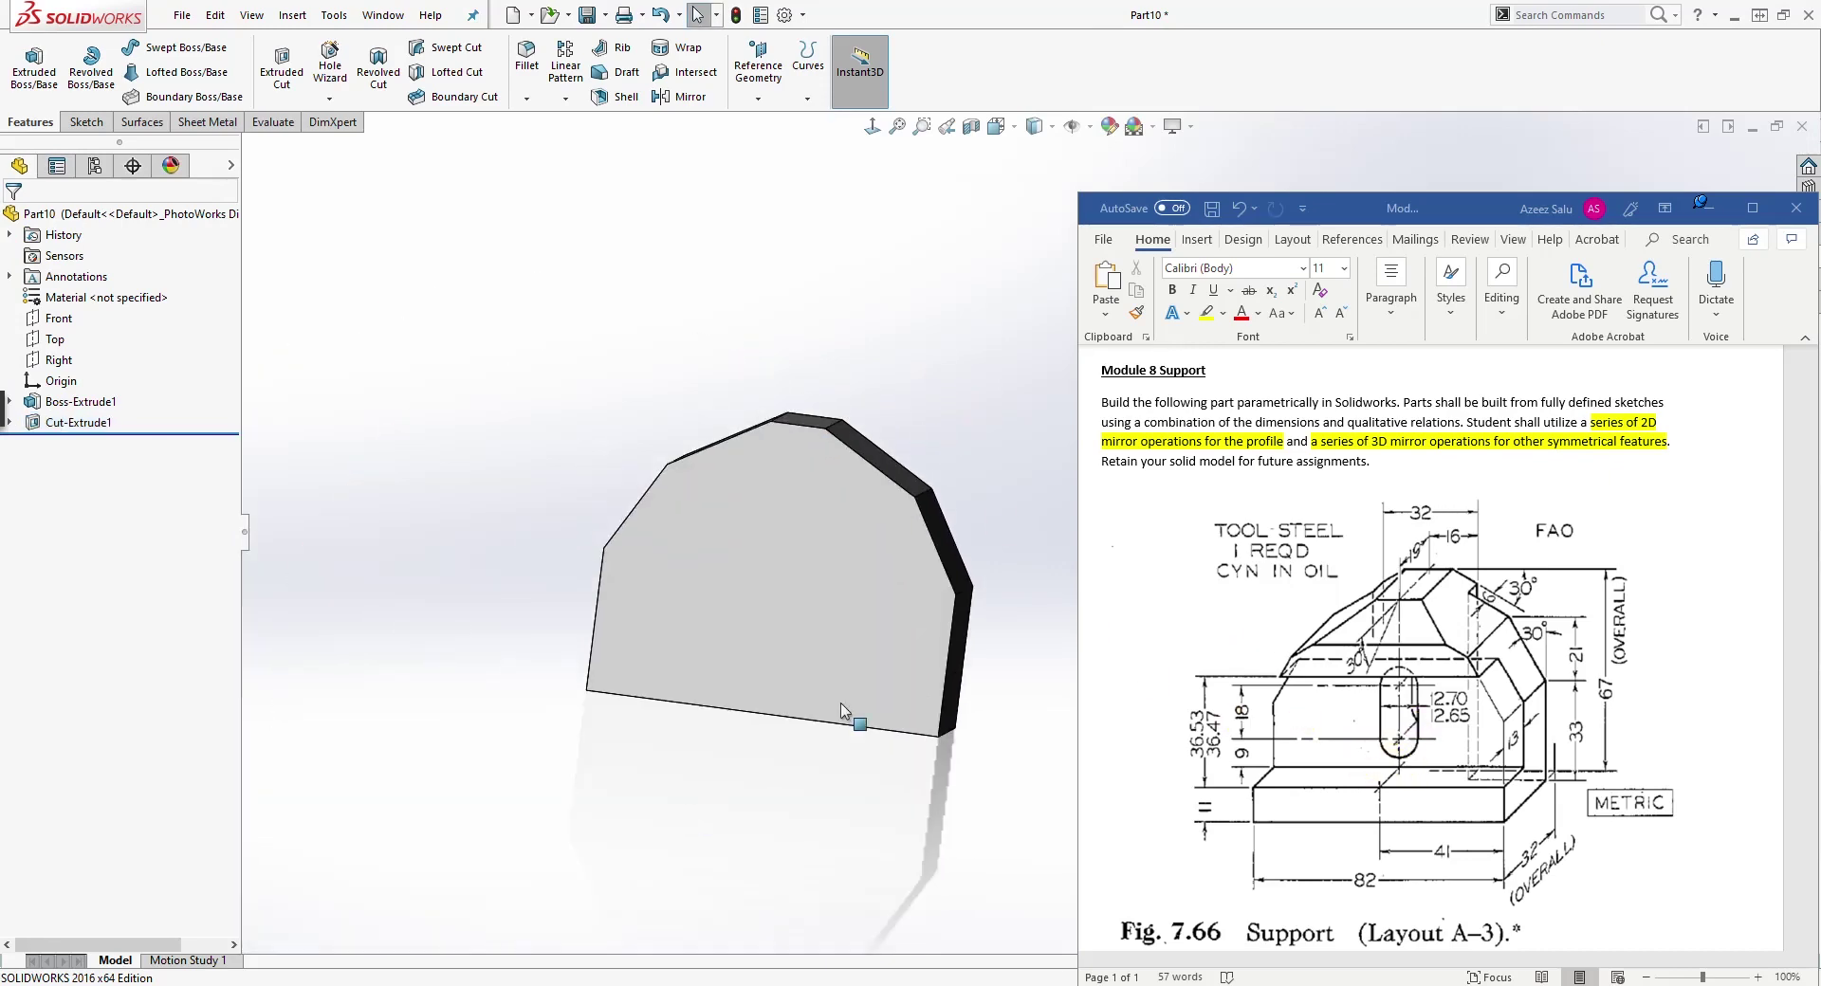
left_click(840, 597)
left_click(84, 121)
left_click(26, 65)
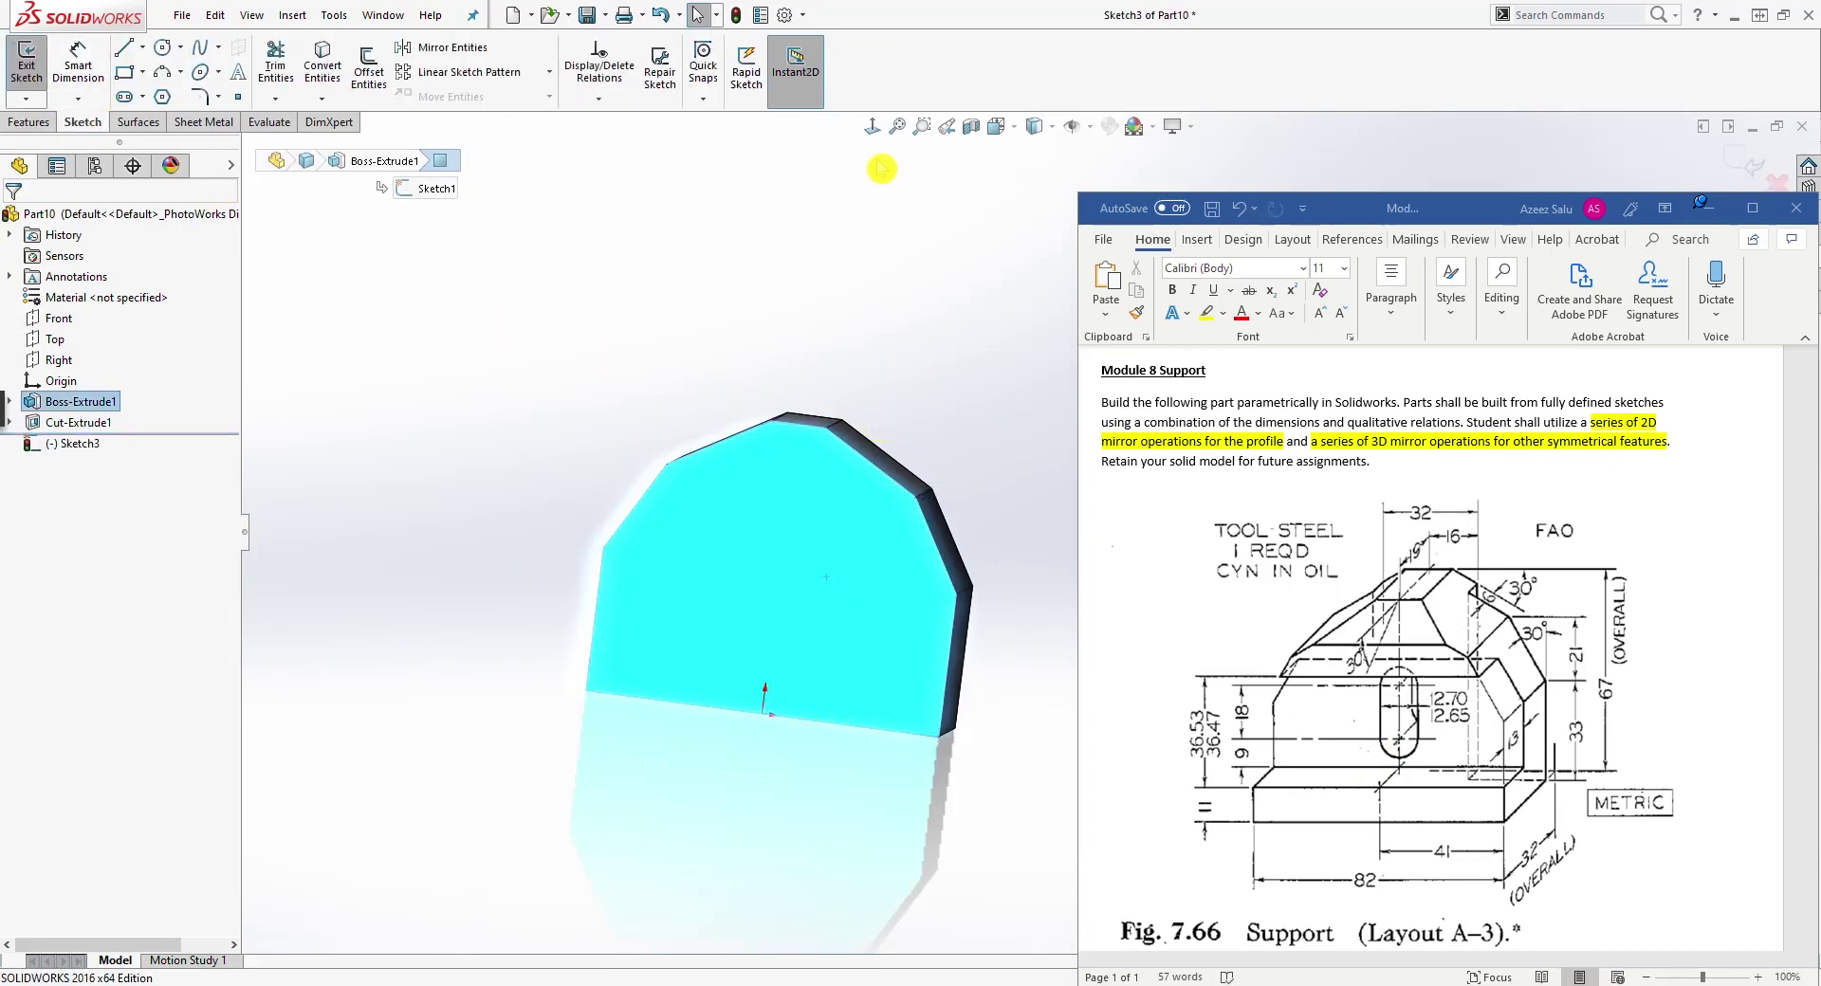
key("f")
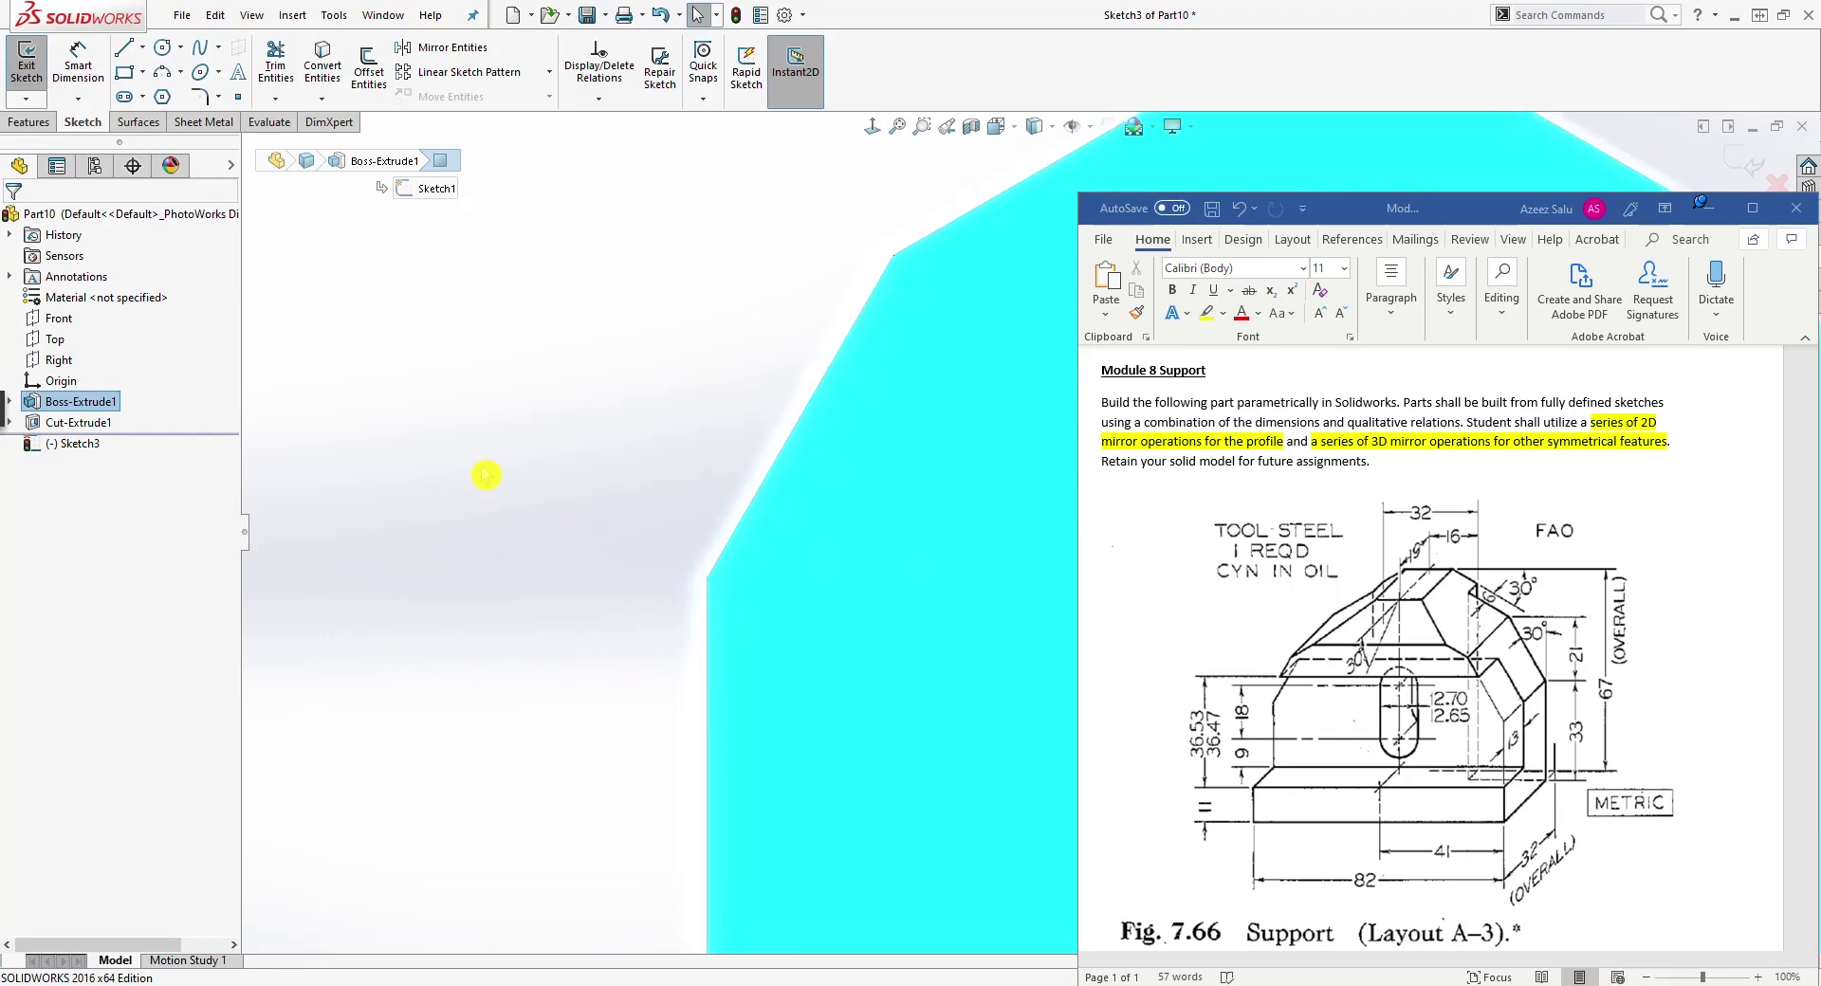
mouse_move(764, 720)
middle_mouse_down("ctrl")
mouse_move(357, 691)
mouse_move(252, 720)
middle_mouse_up("ctrl")
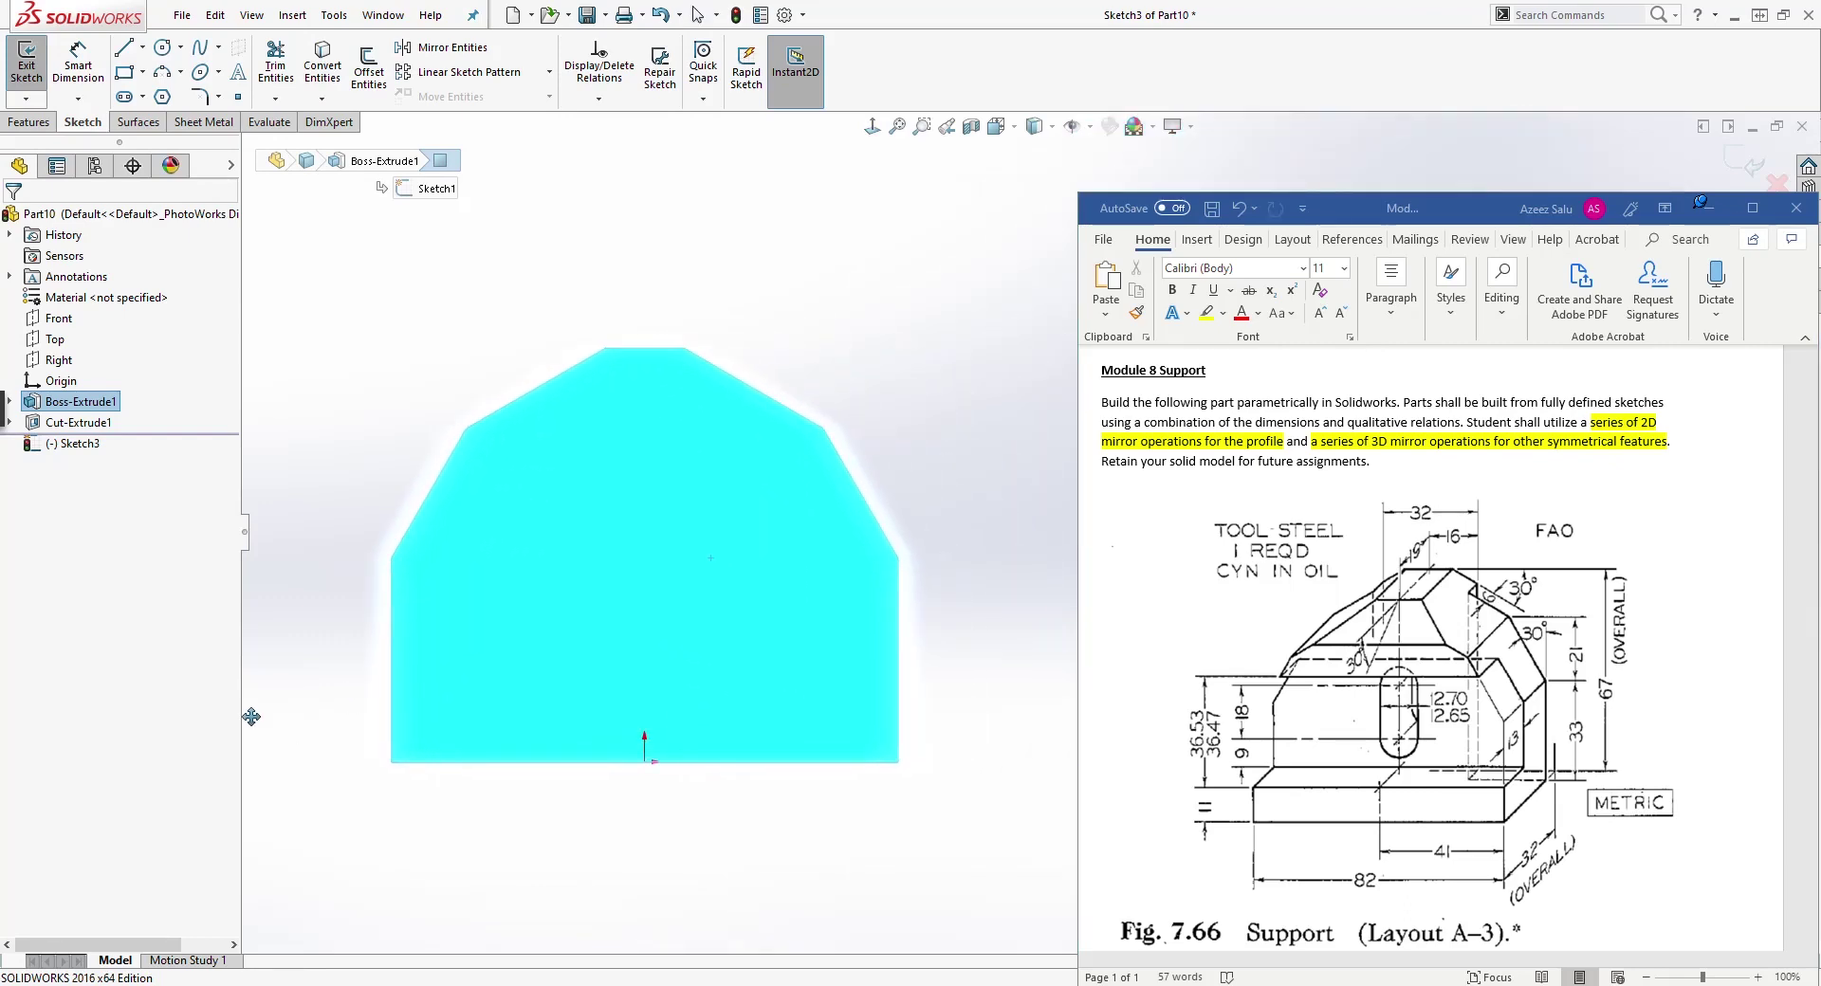
Step: Draw a corner rectangle spanning the front face between its vertical side edges, starting about 10 mm above the bottom edge
left_click(125, 72)
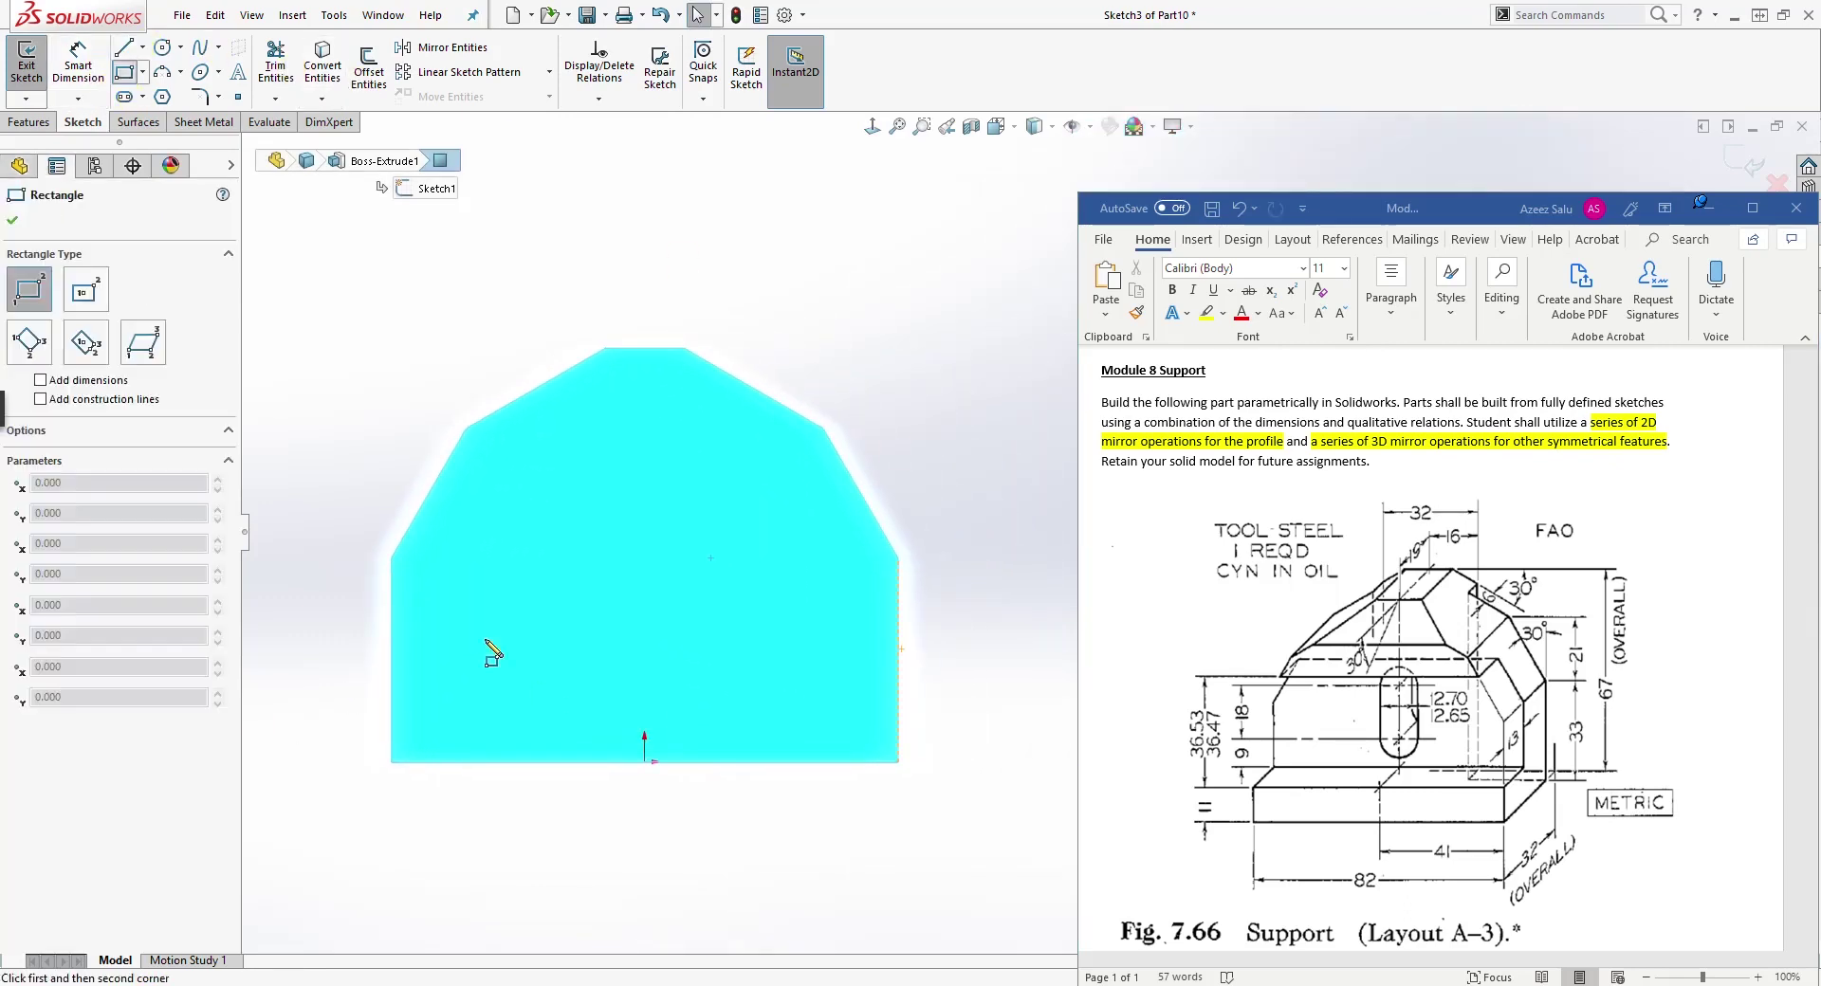
left_click(391, 703)
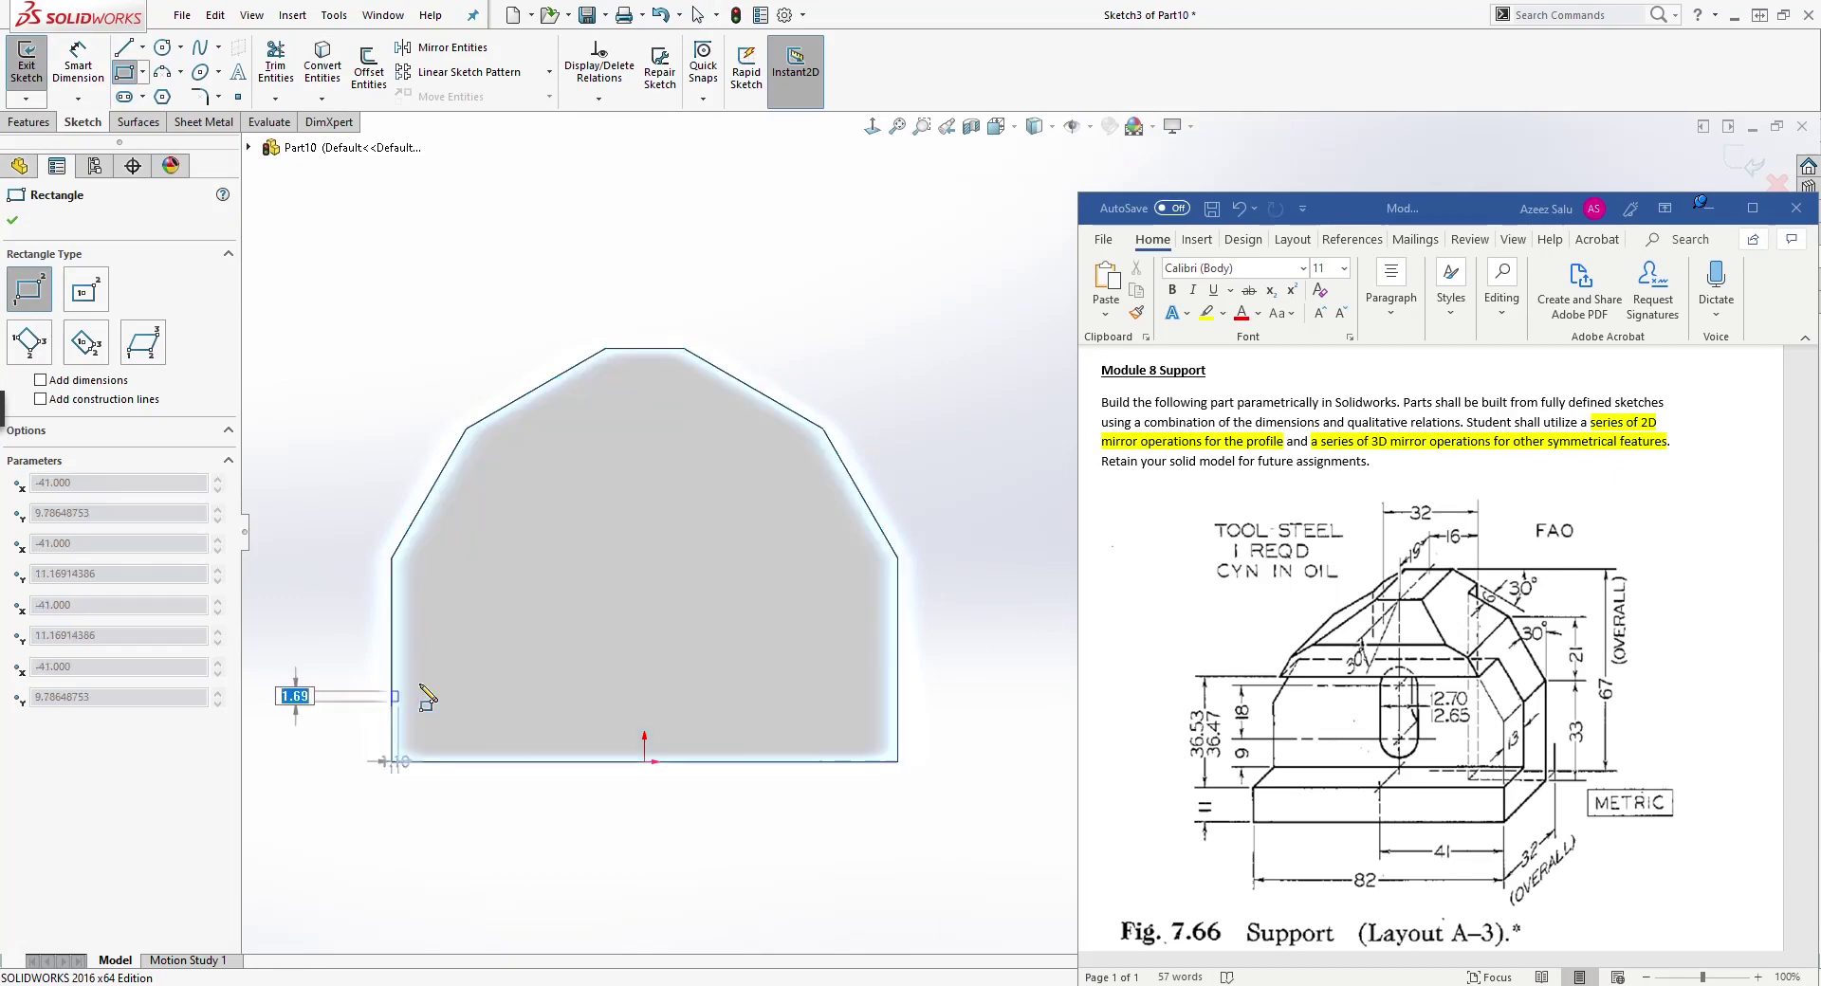
left_click(899, 592)
key("Escape")
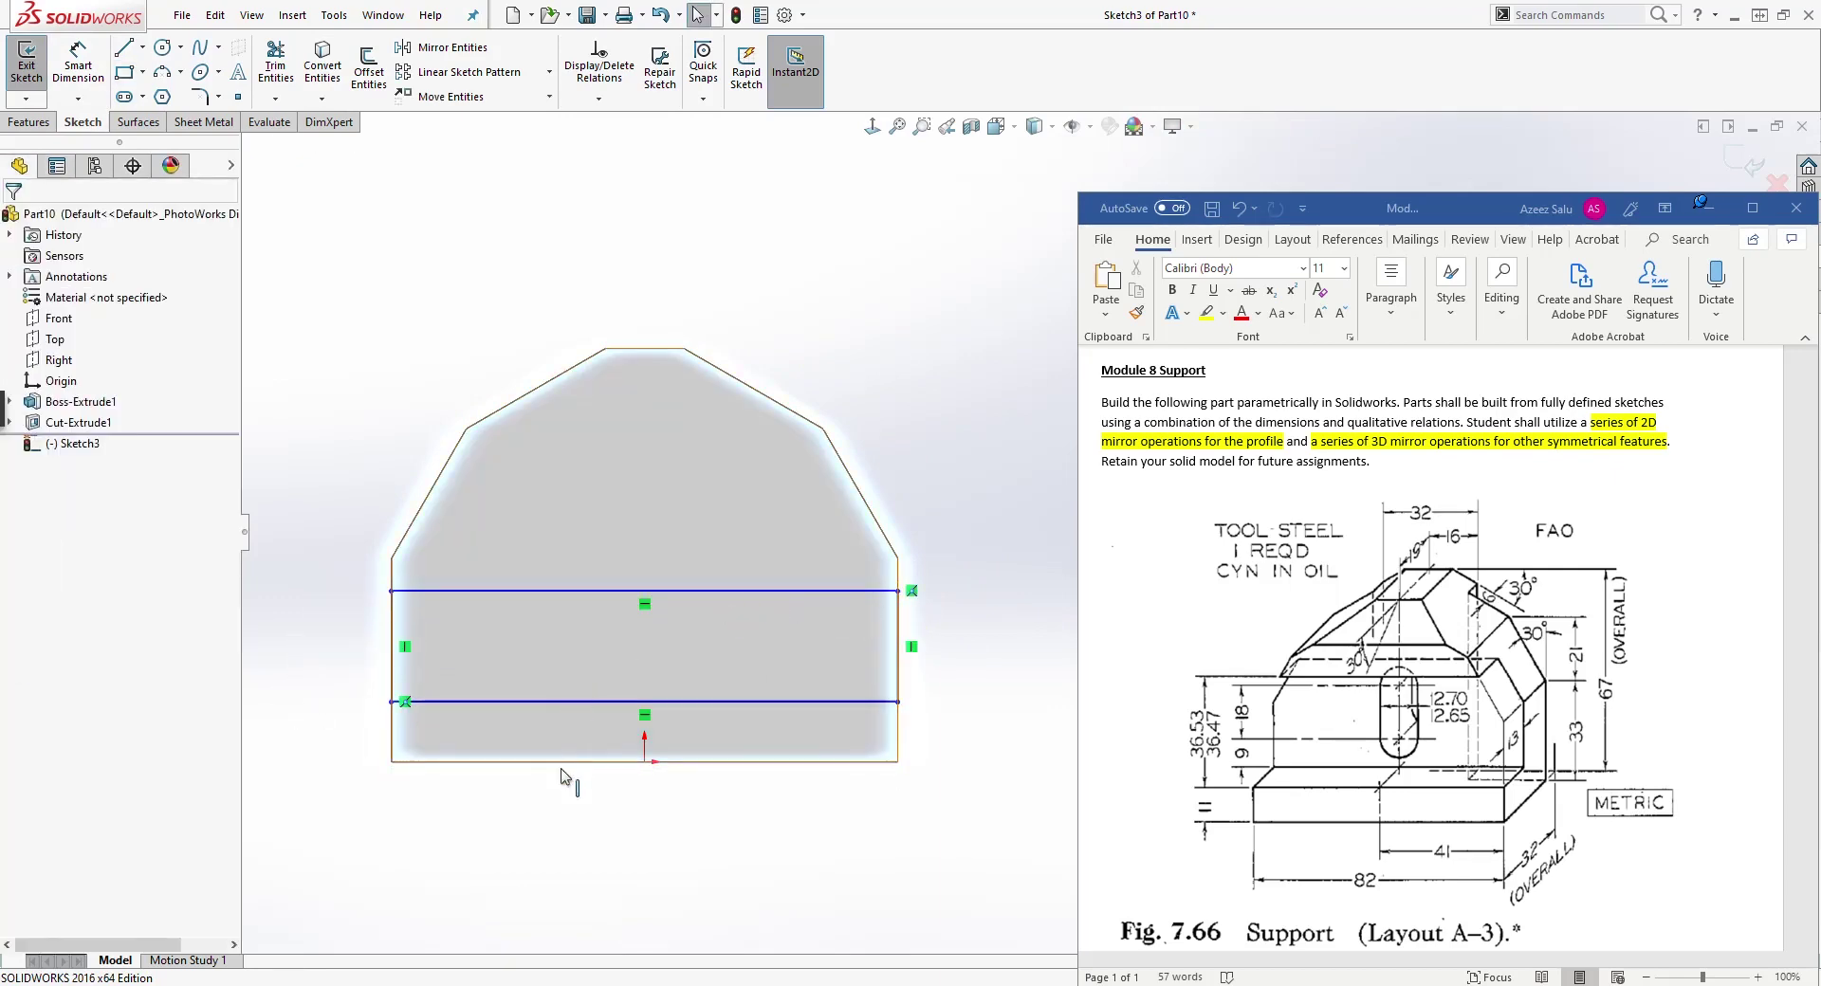
Step: Dimension the distance from the block's bottom edge to the rectangle's lower line as 11 mm
right_click_drag(525, 852, 531, 726)
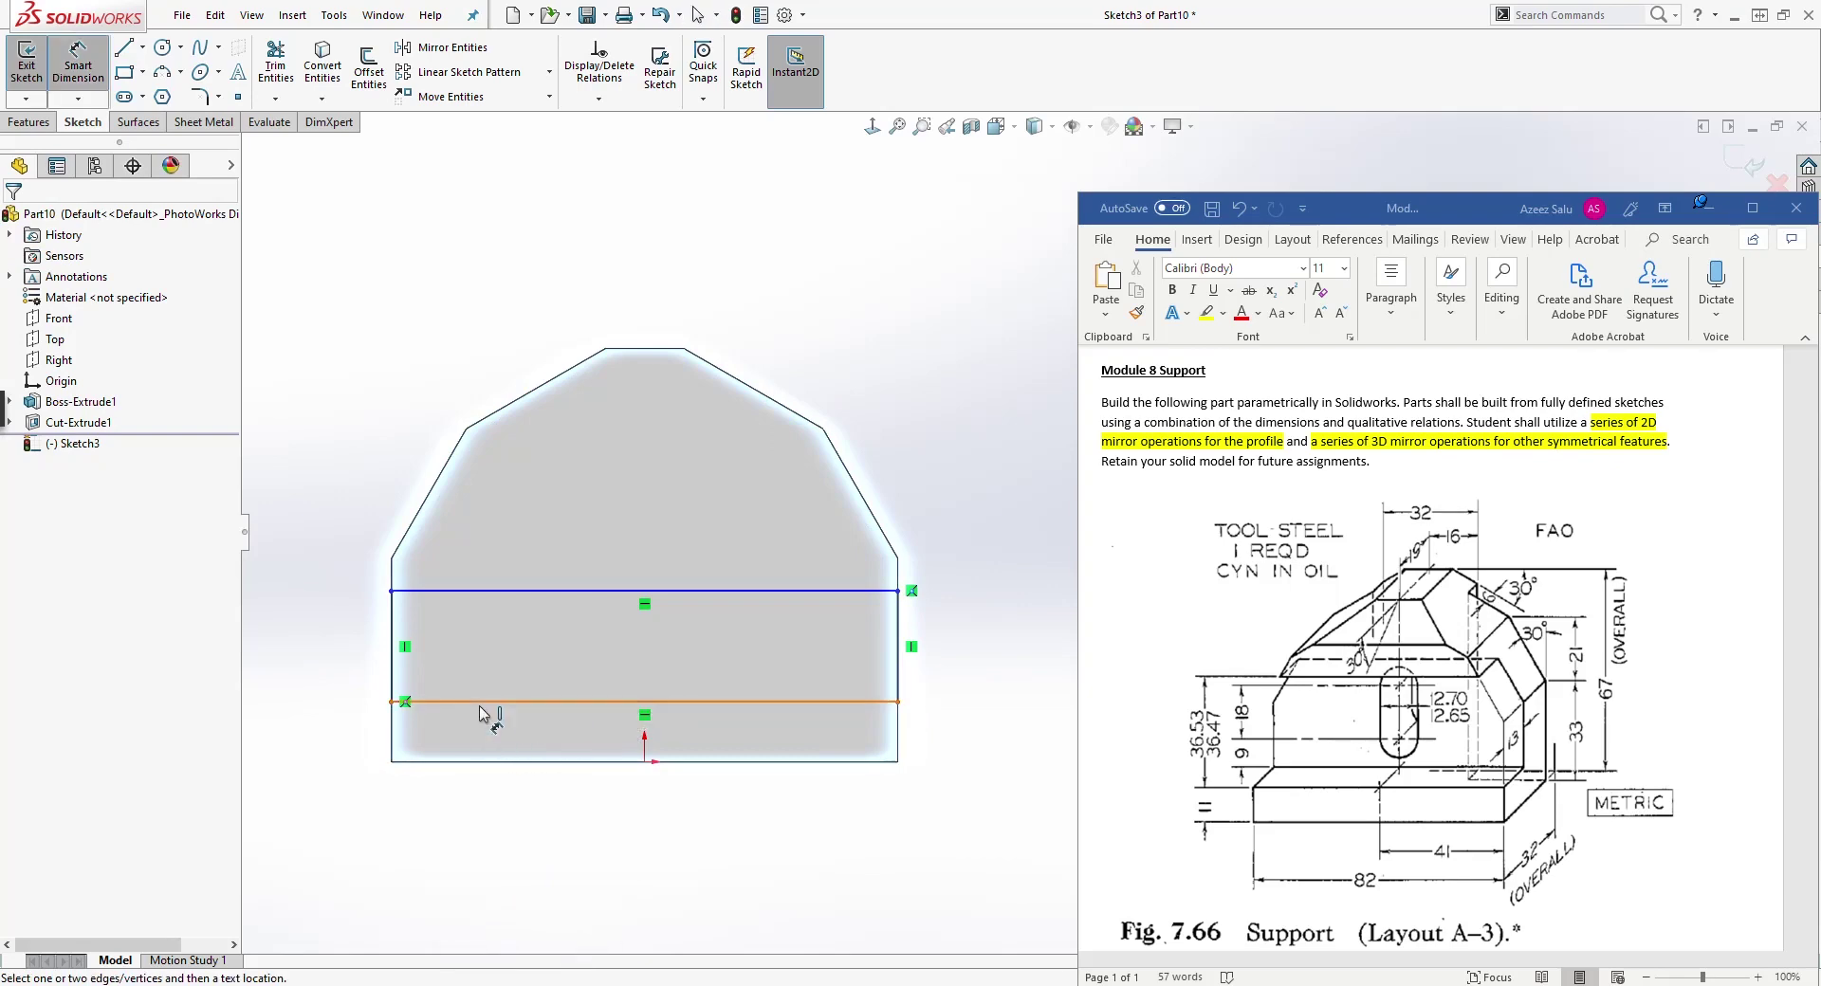
left_click(482, 704)
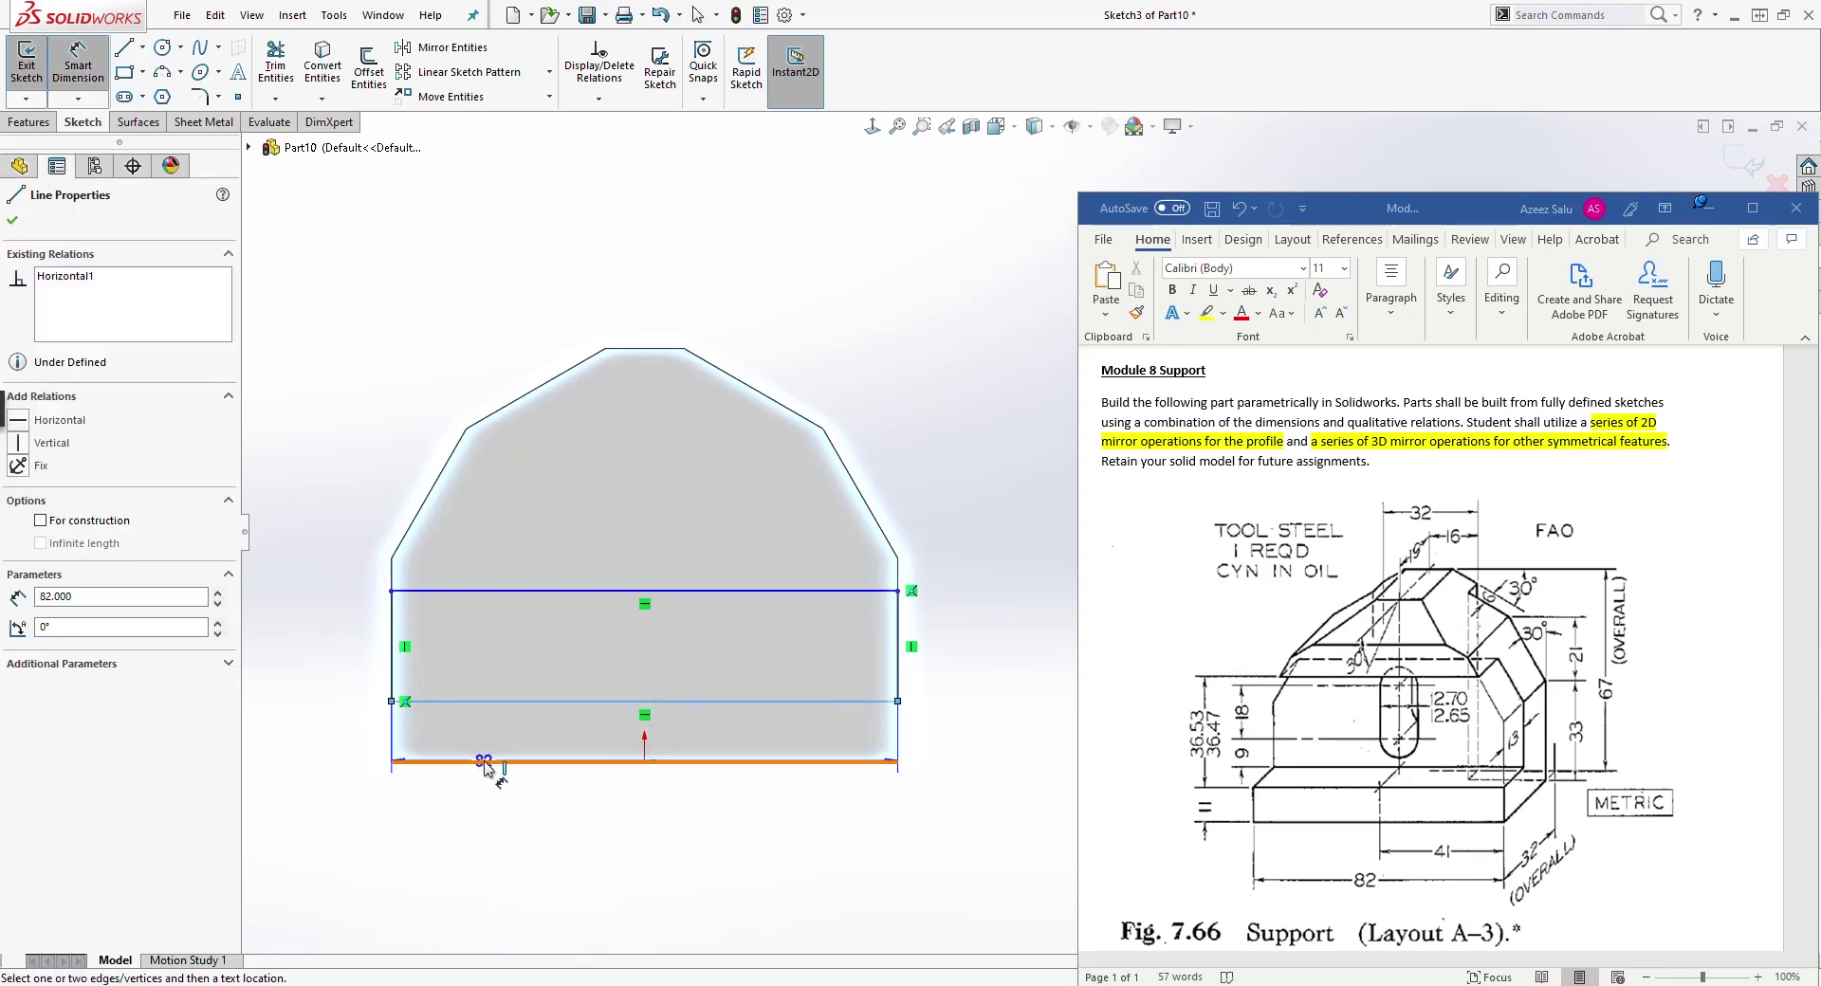
left_click(479, 759)
left_click(350, 743)
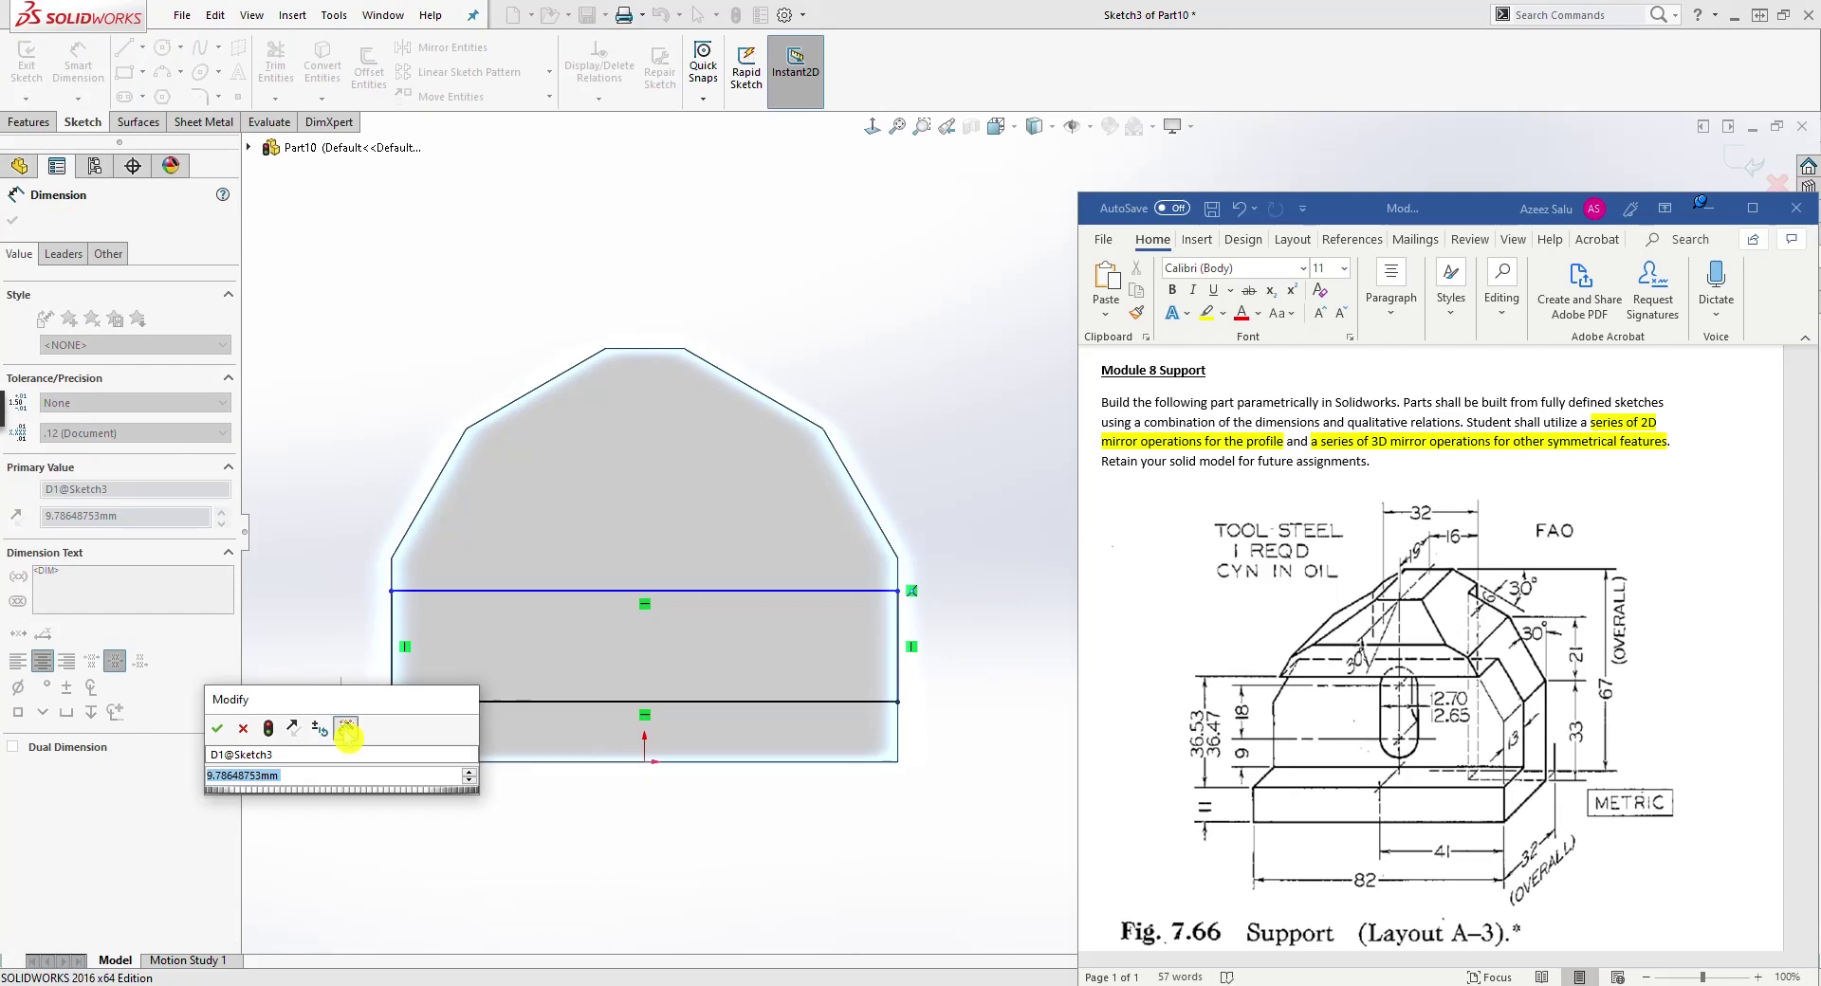
type("11")
key("Return")
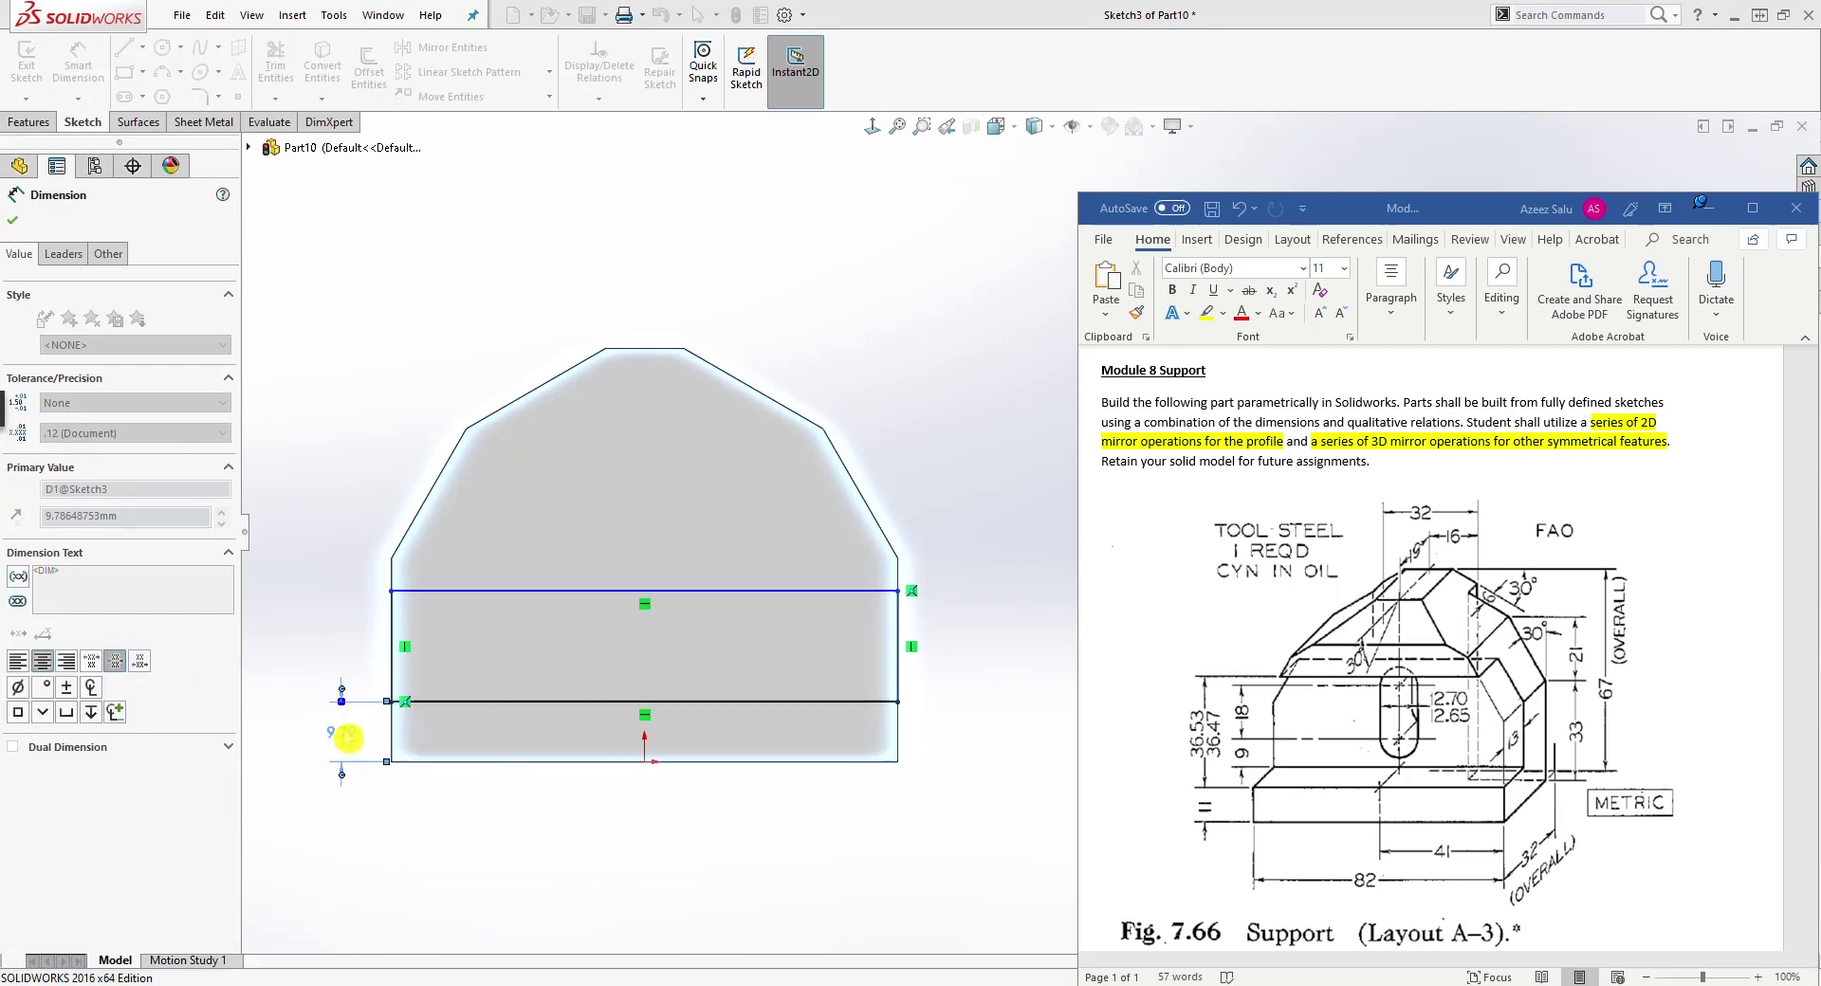
key("Escape")
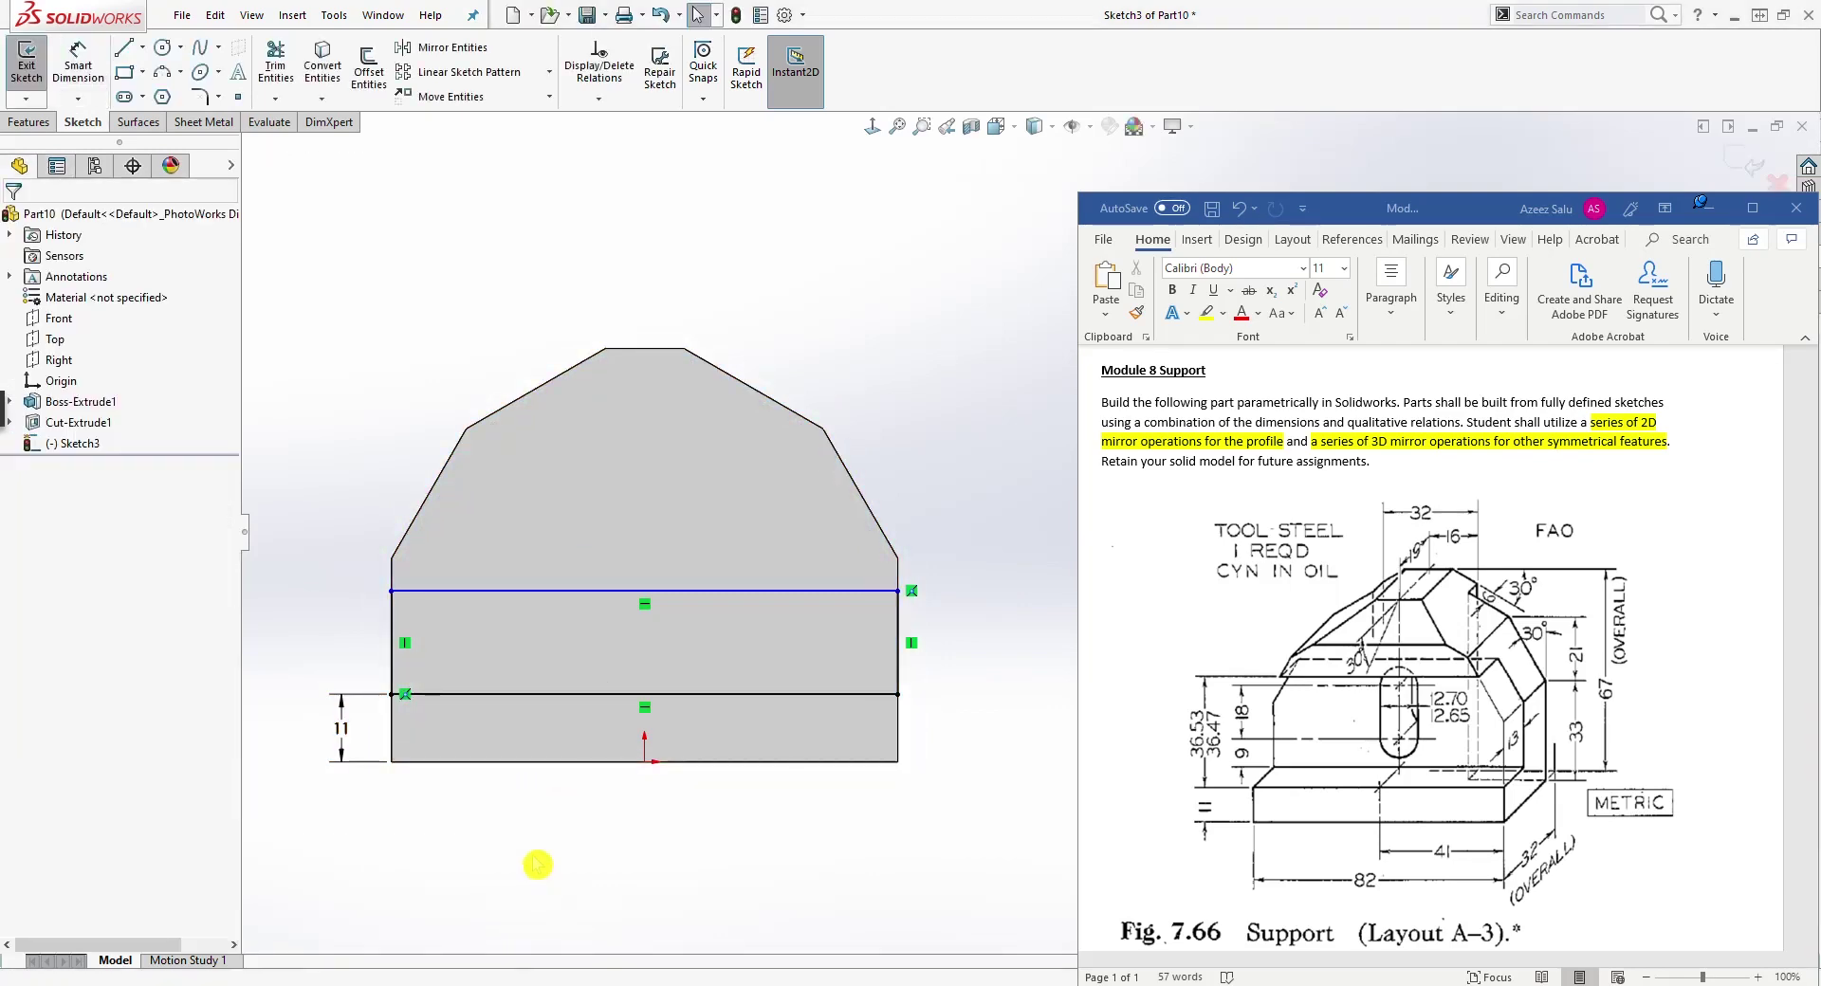
Step: Dimension the rectangle's height between its lower and upper lines with the averaged limits expression (36.53+36.47)/2
key("d")
left_click(536, 694)
left_click(561, 589)
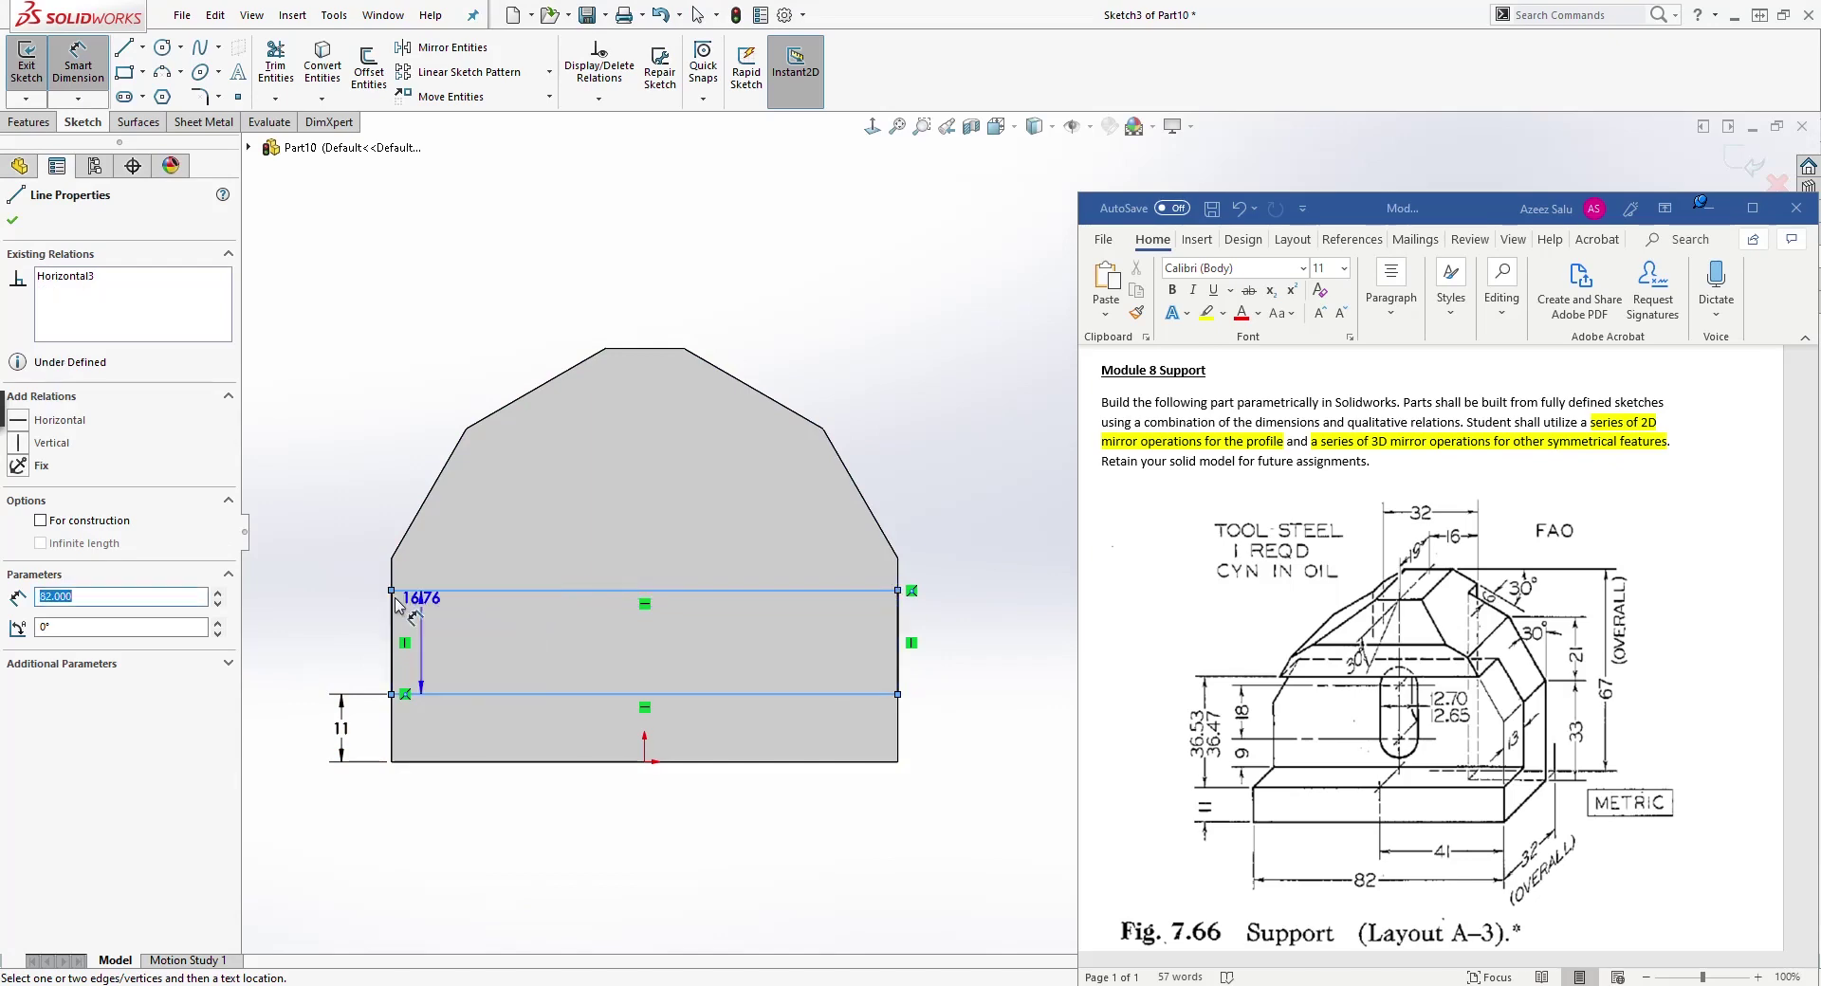
left_click(336, 621)
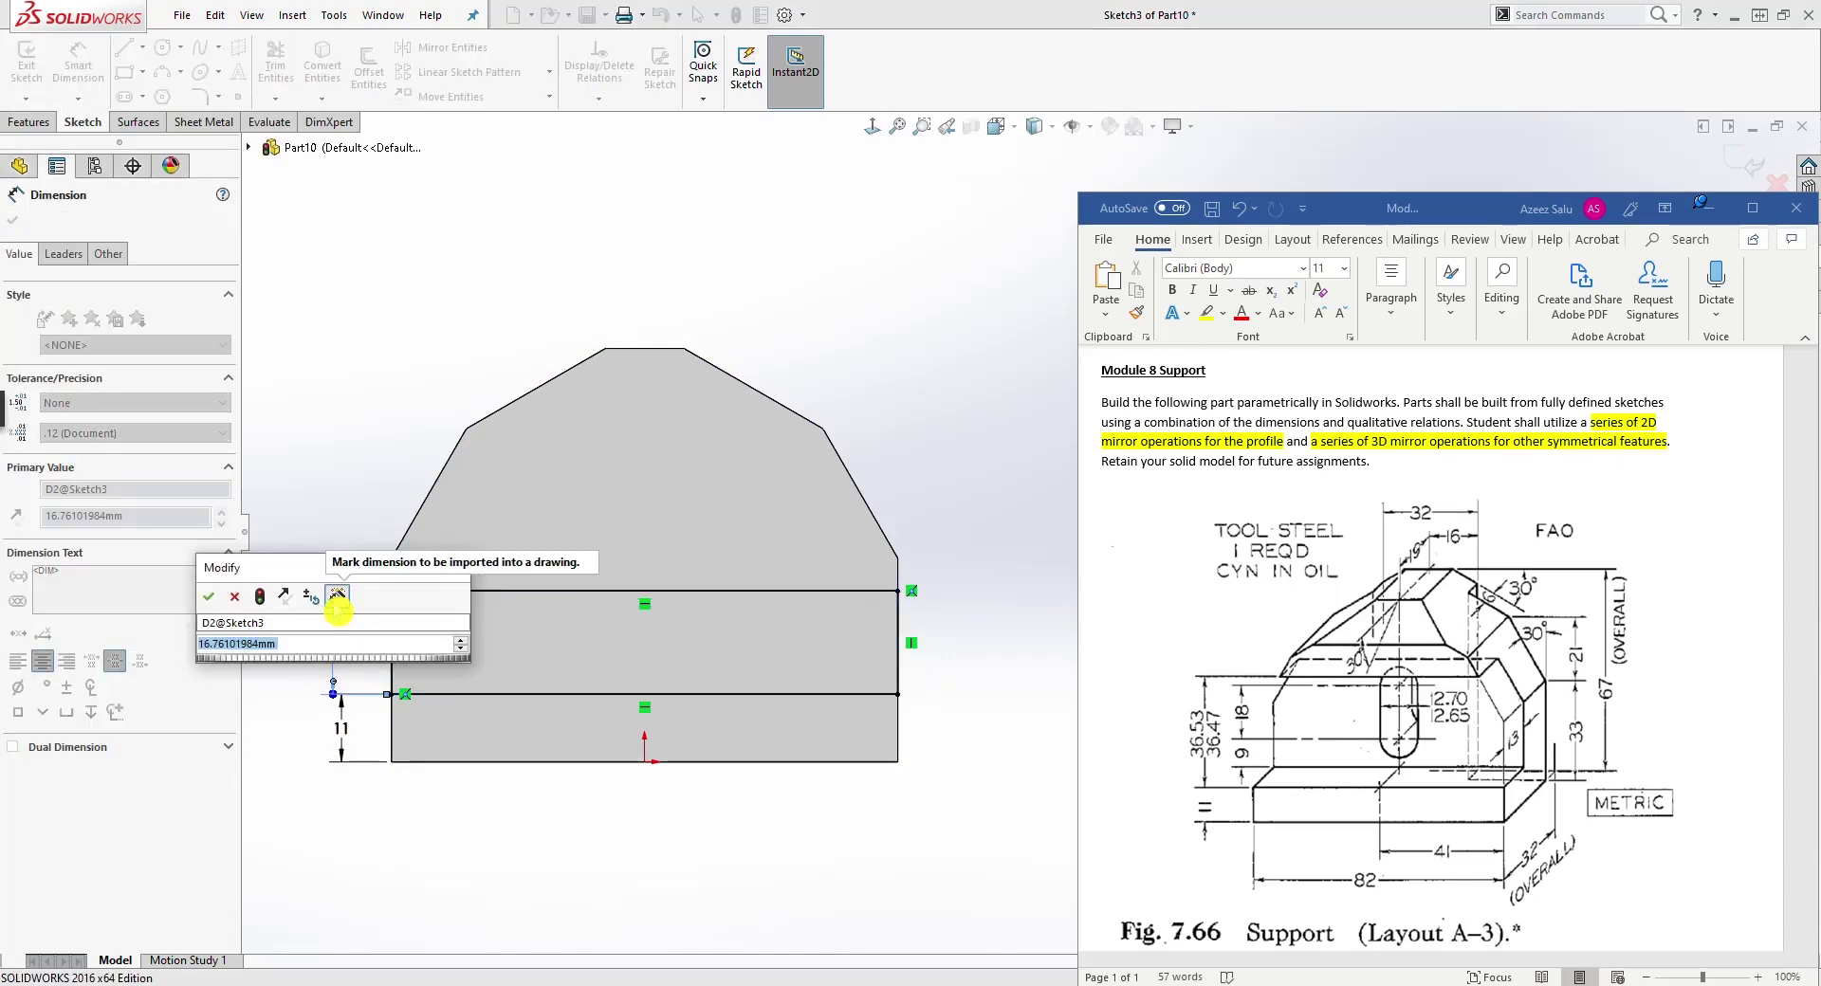
type("=")
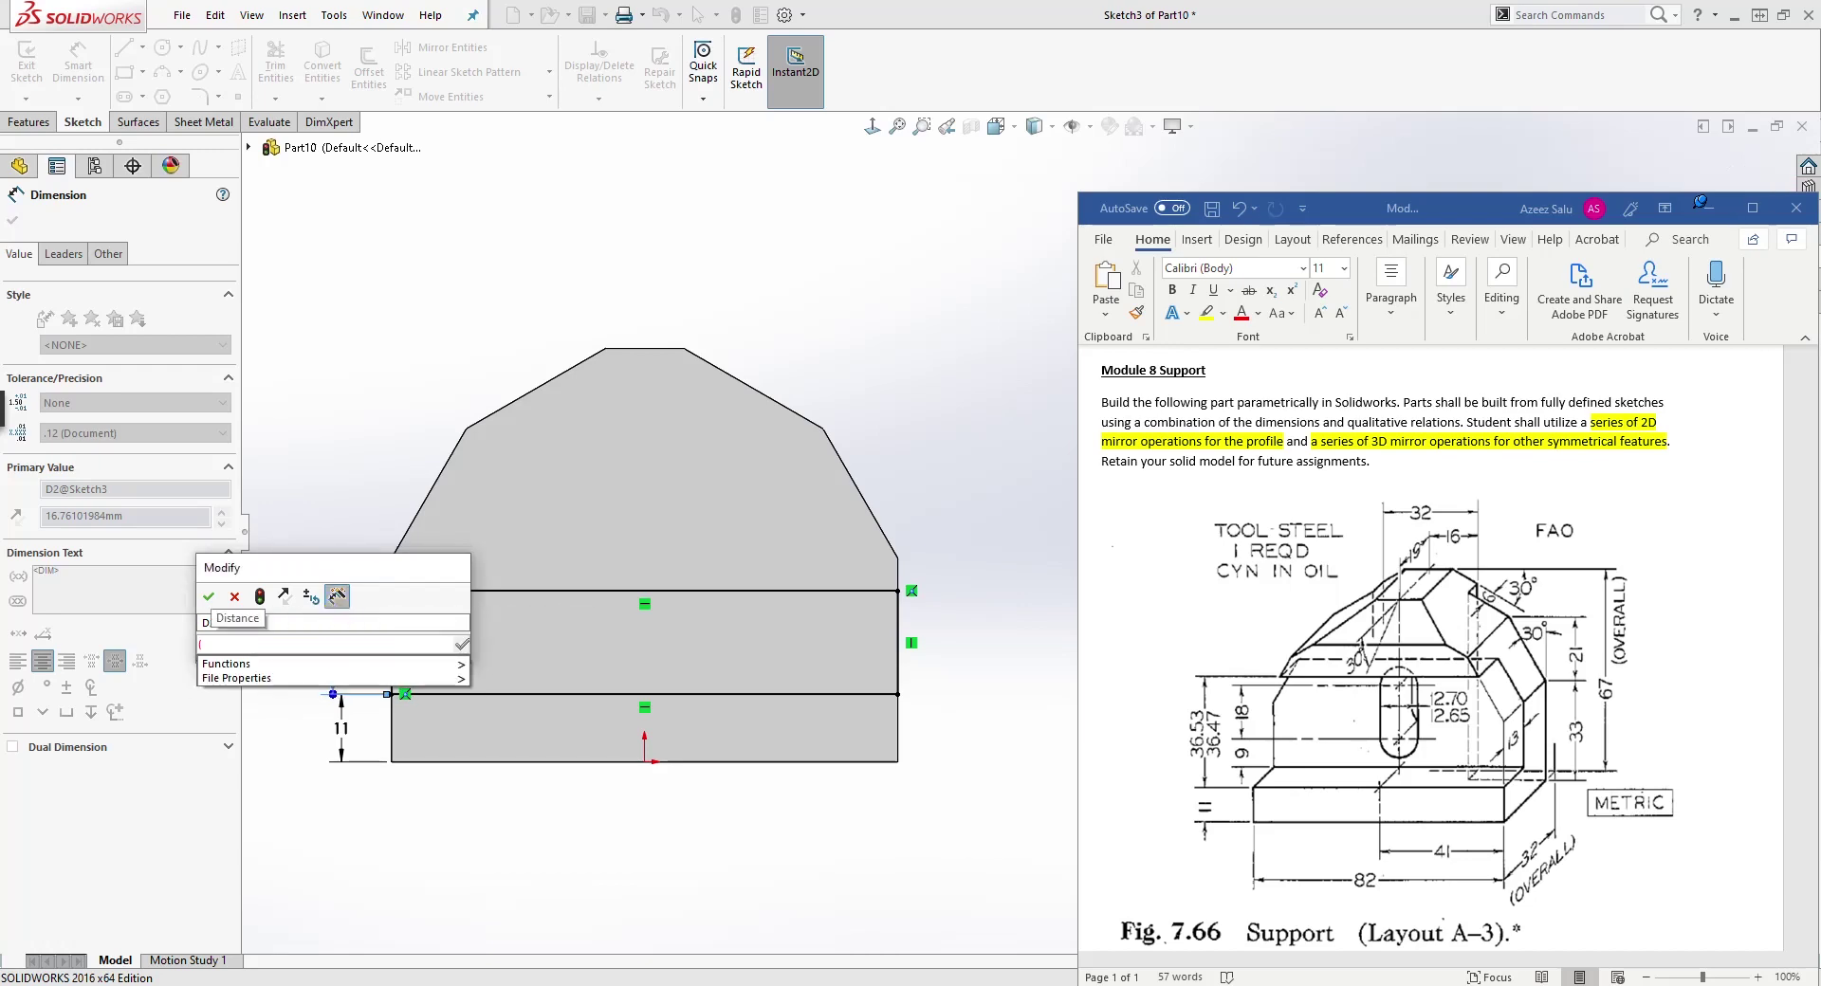
type("36.")
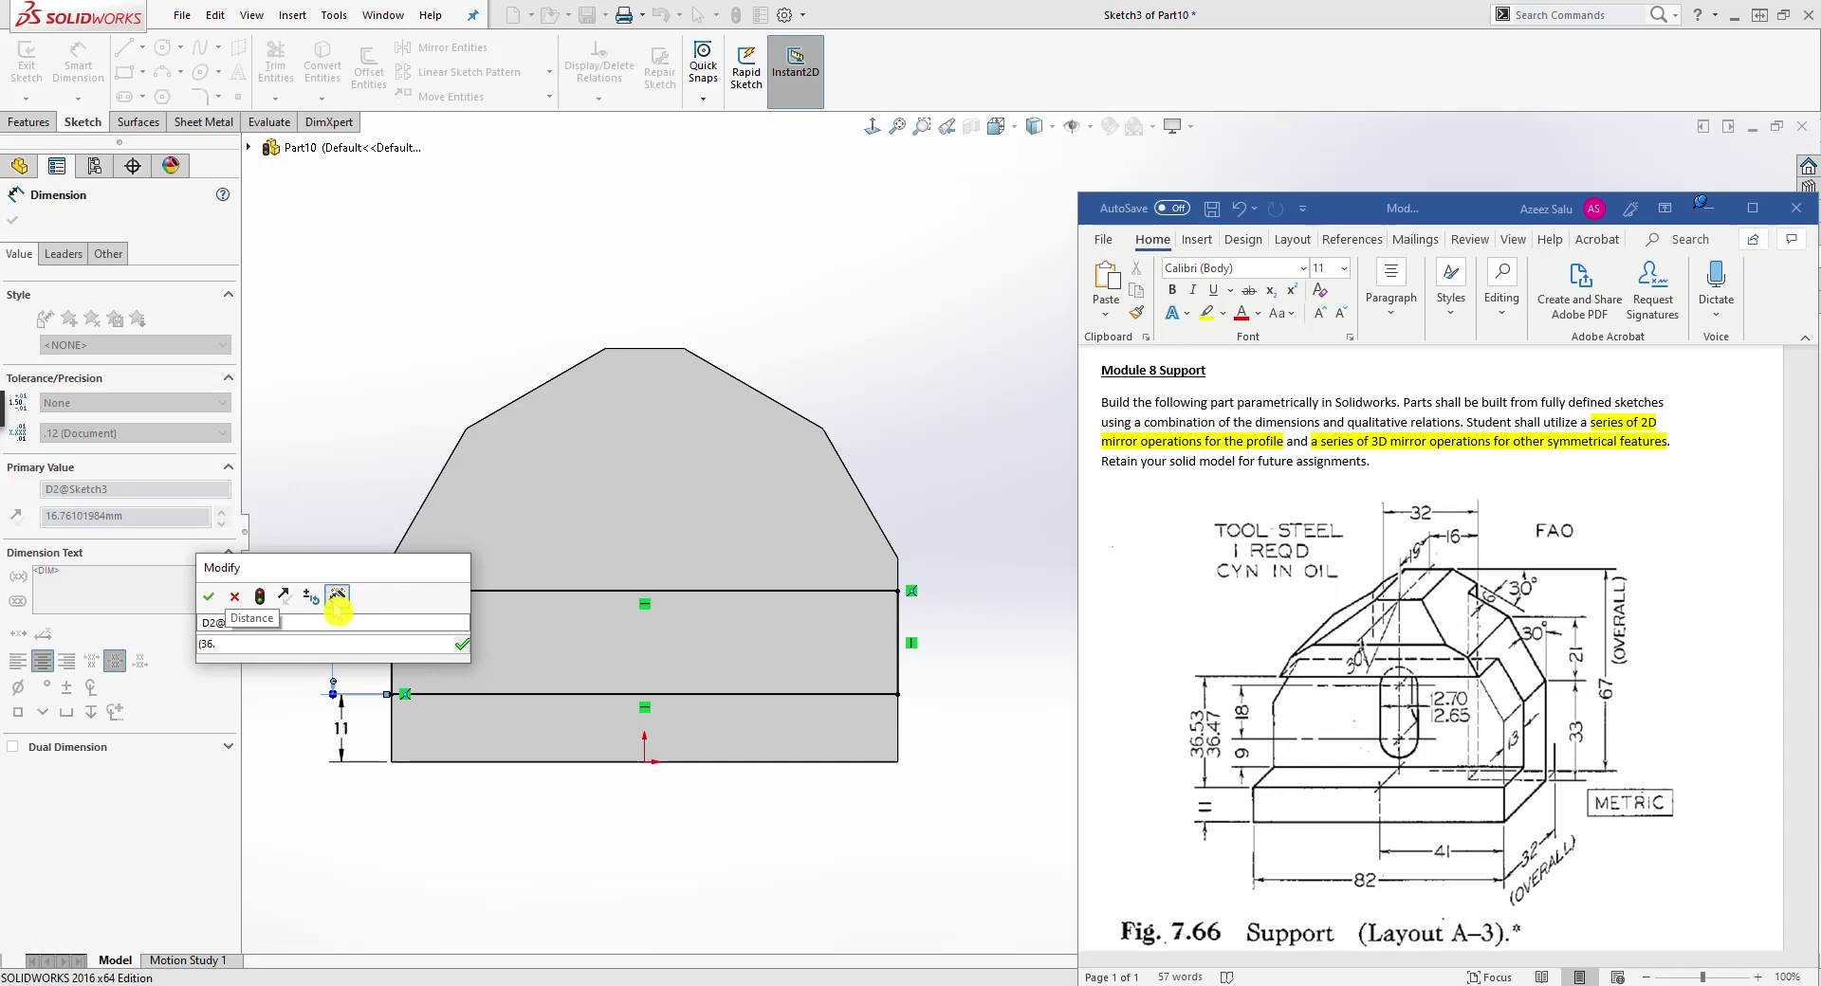
type("53+")
type("36")
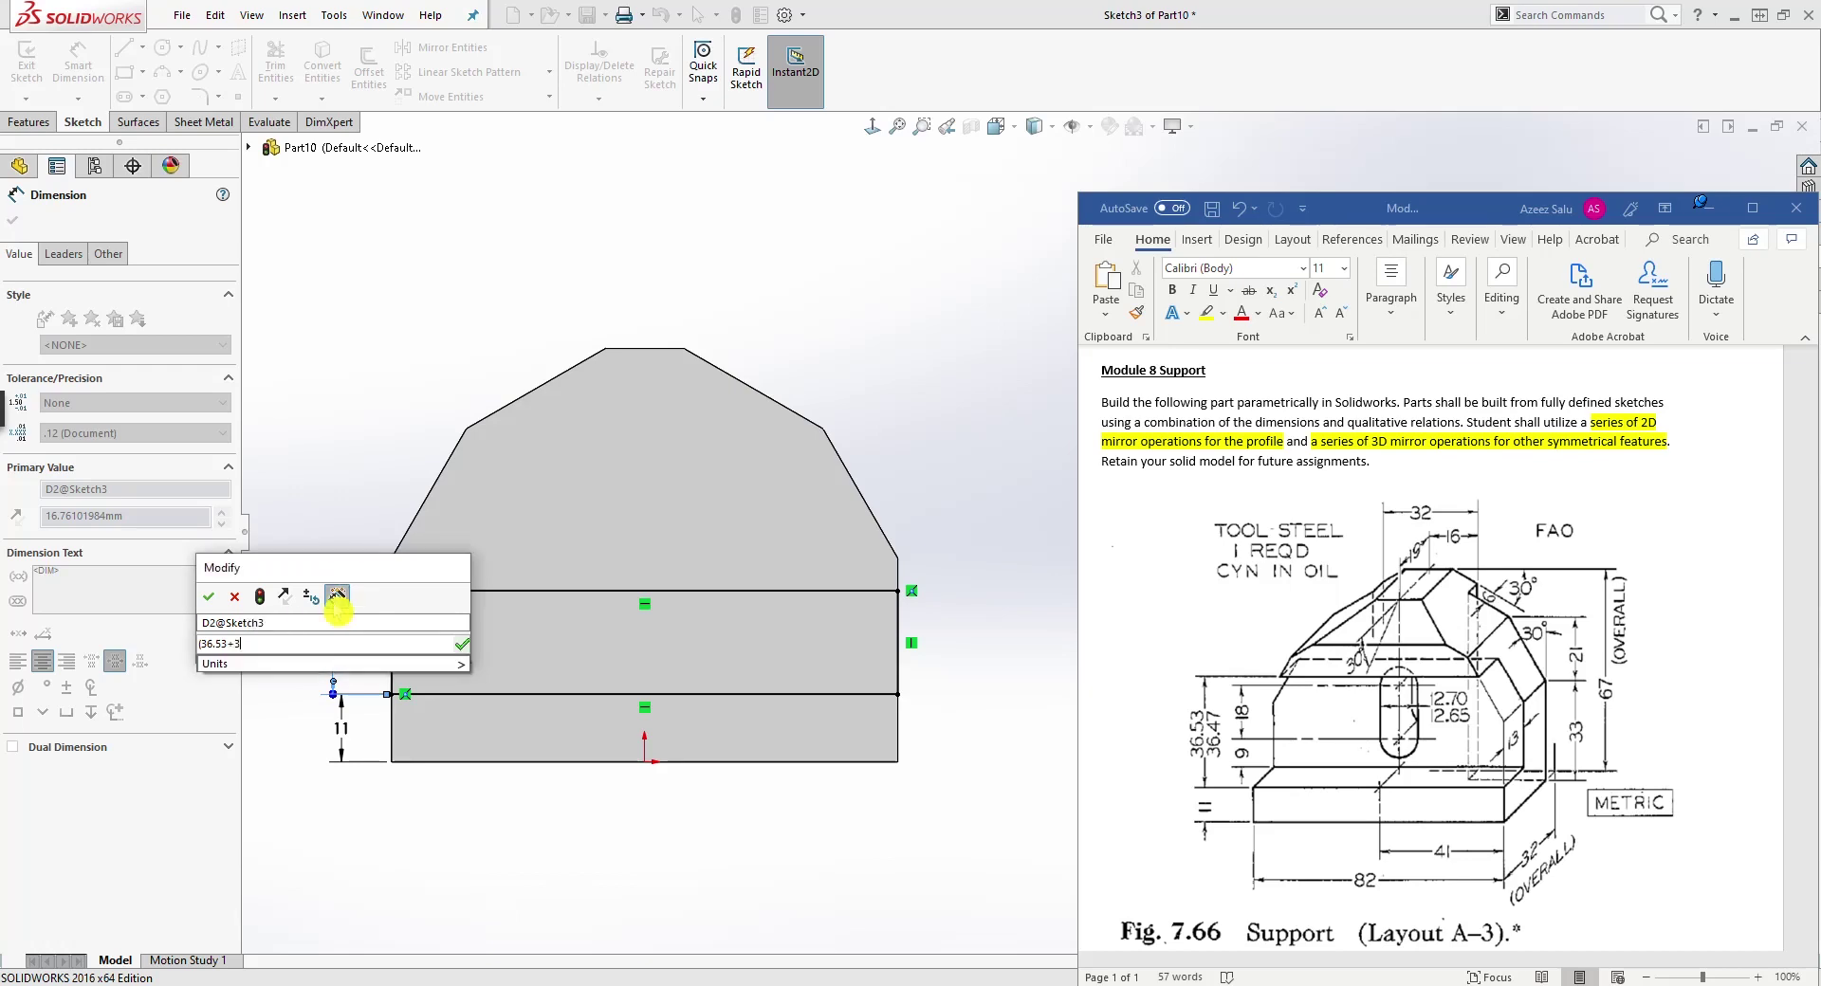
type(".47)")
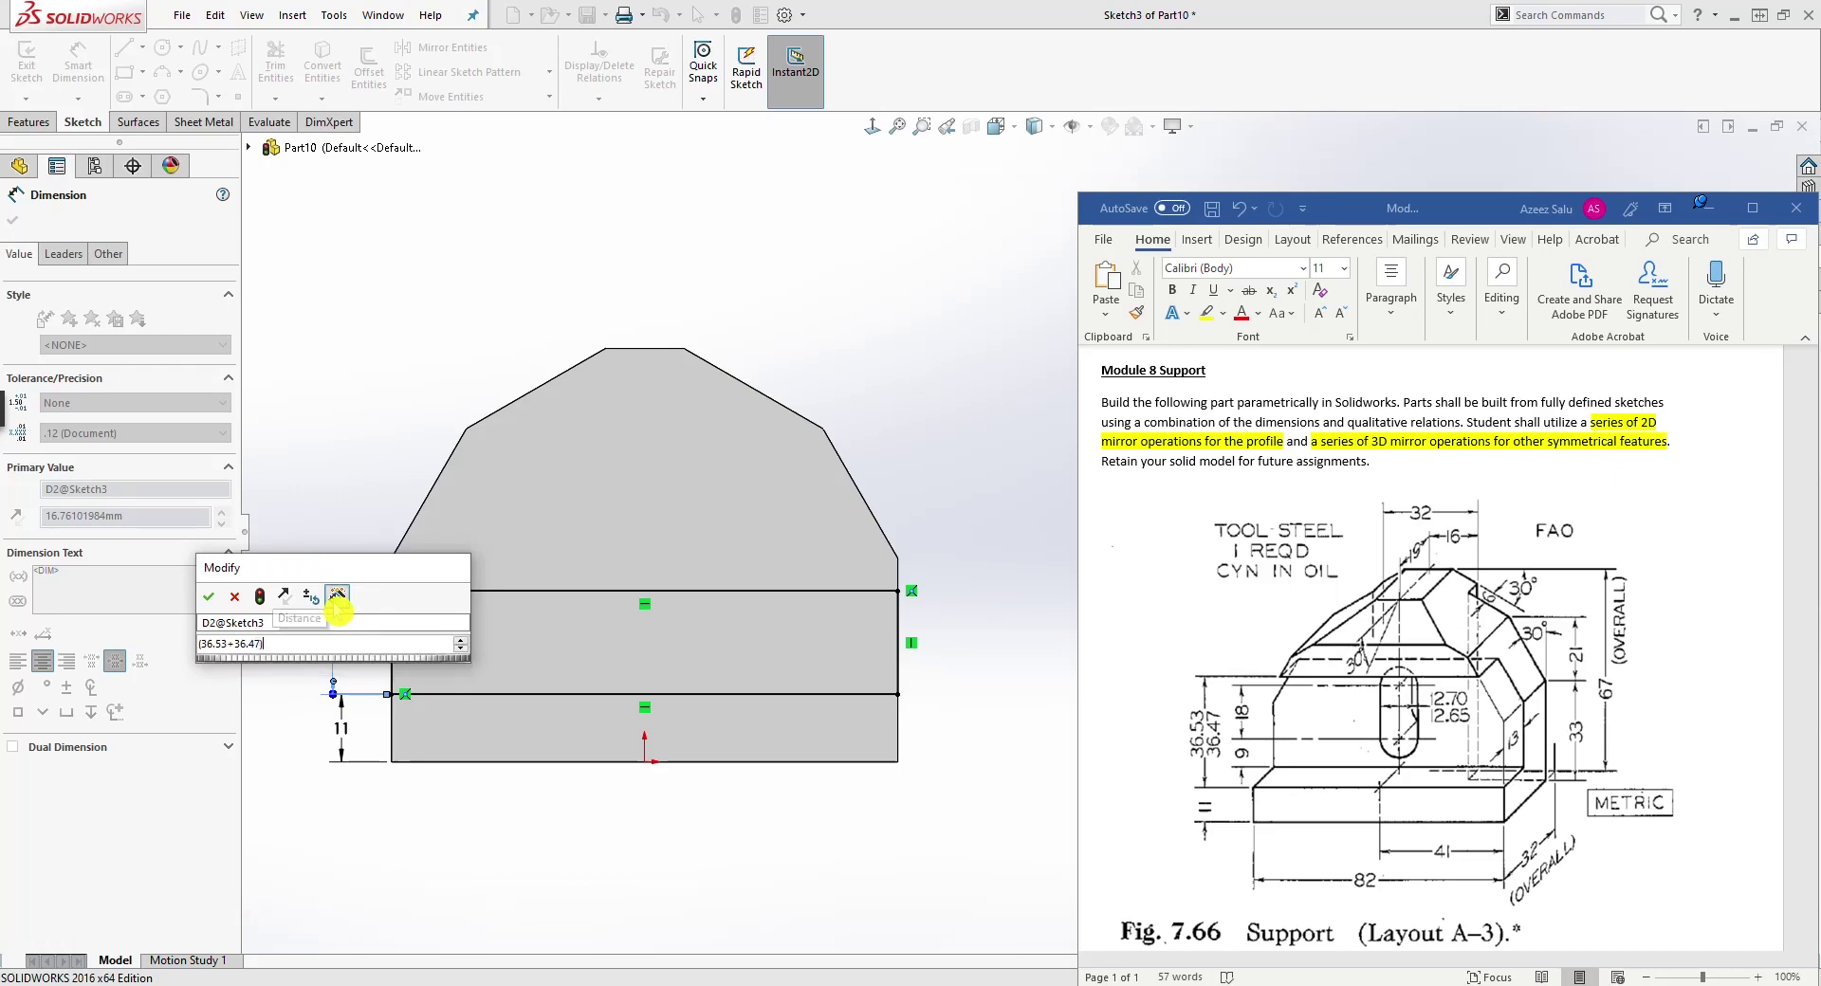
type("/2")
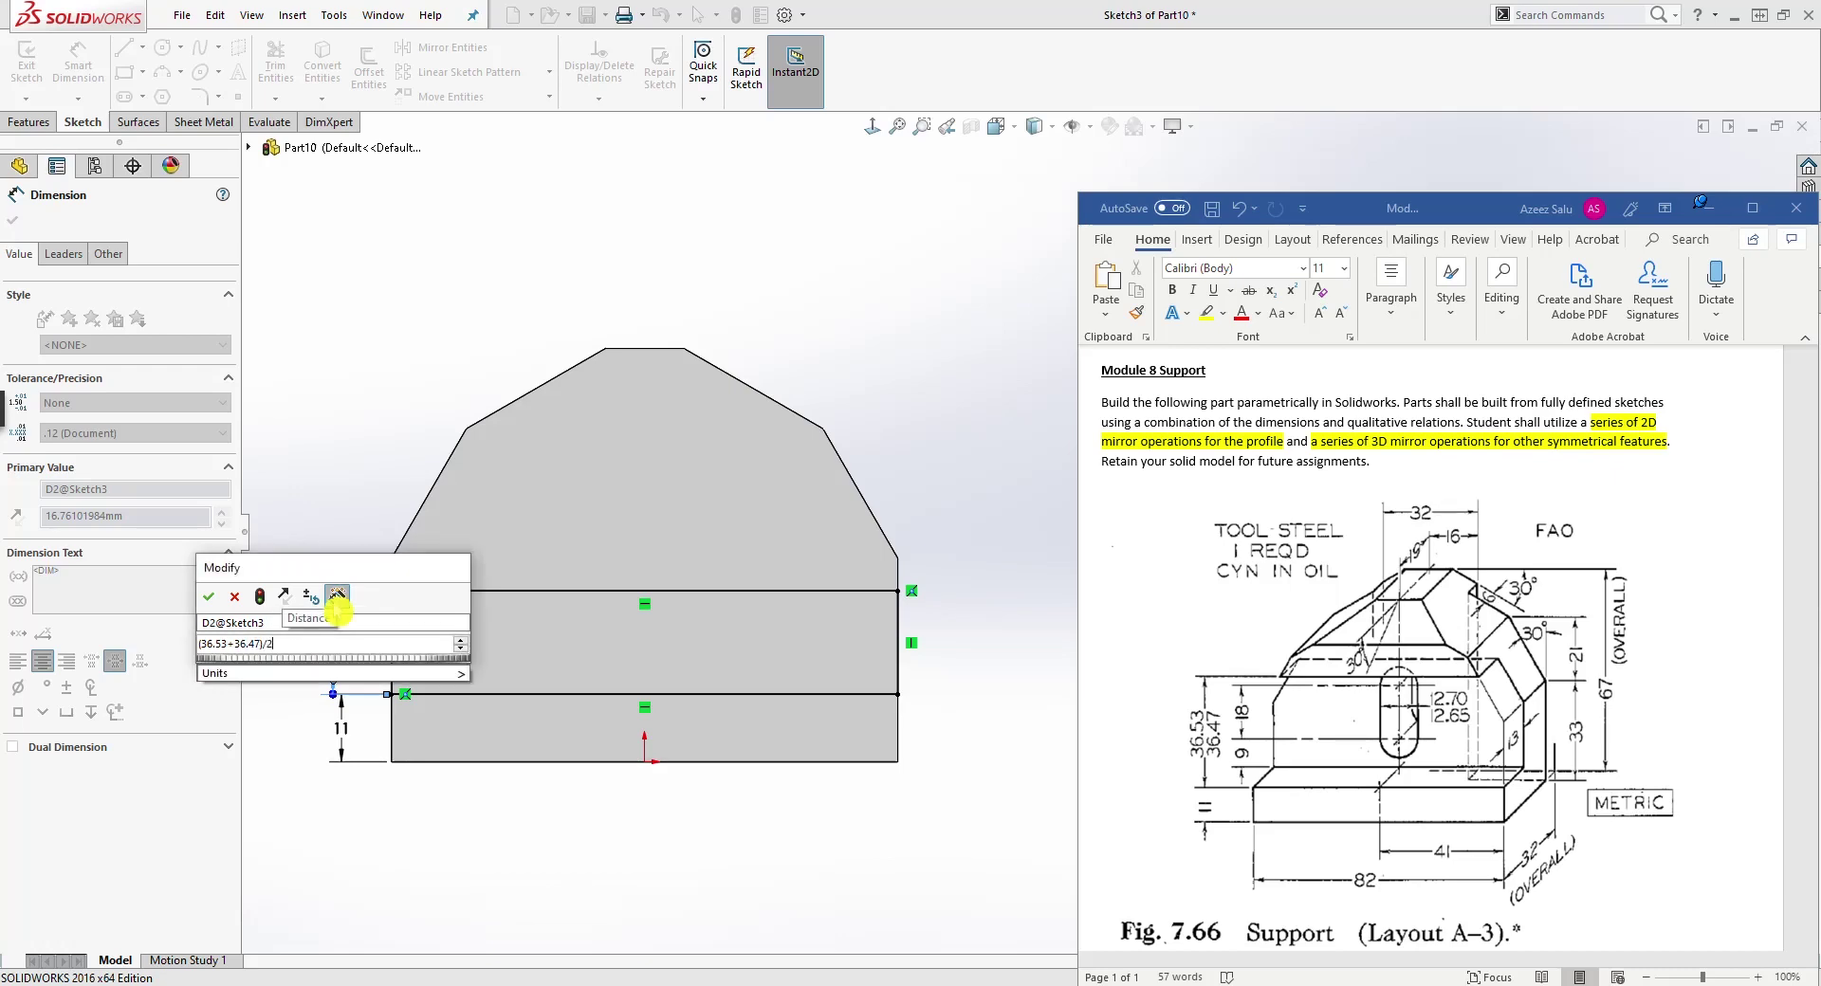
key("Return")
key("Escape")
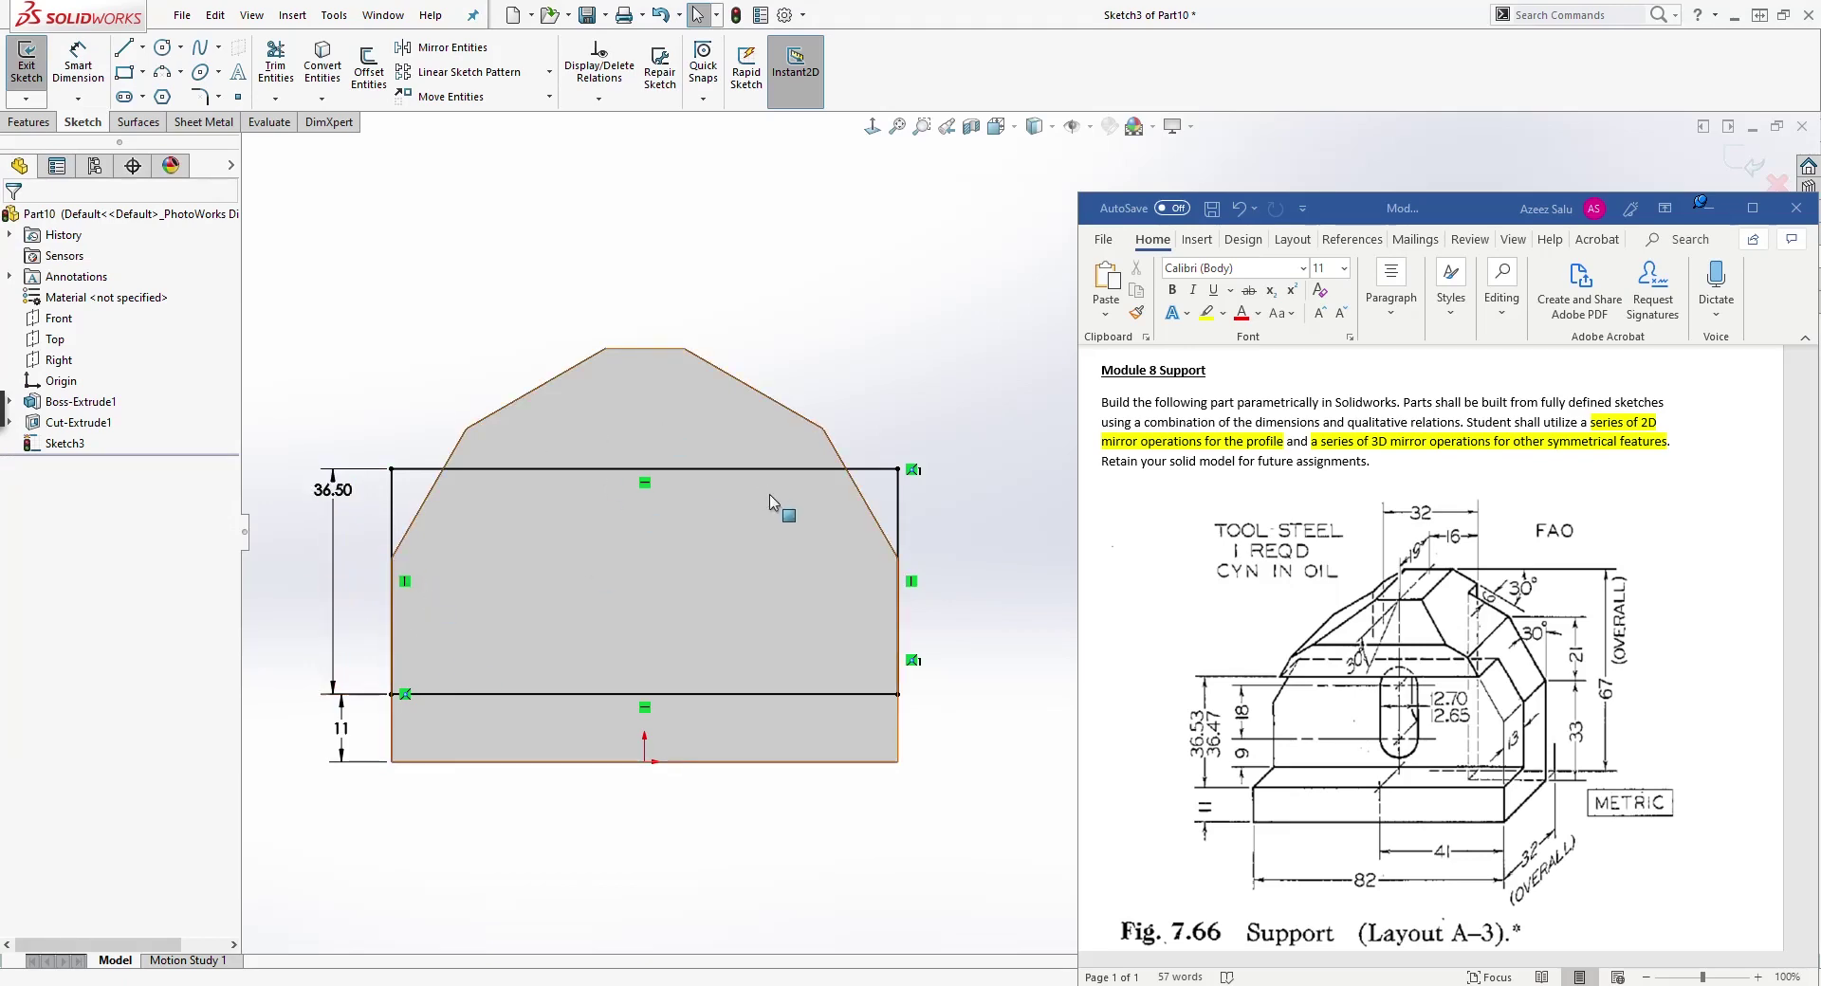
Step: Cut the rectangle into the block with a Blind Extruded Cut 13 mm deep
middle_click_drag(841, 476, 719, 538)
left_click(30, 121)
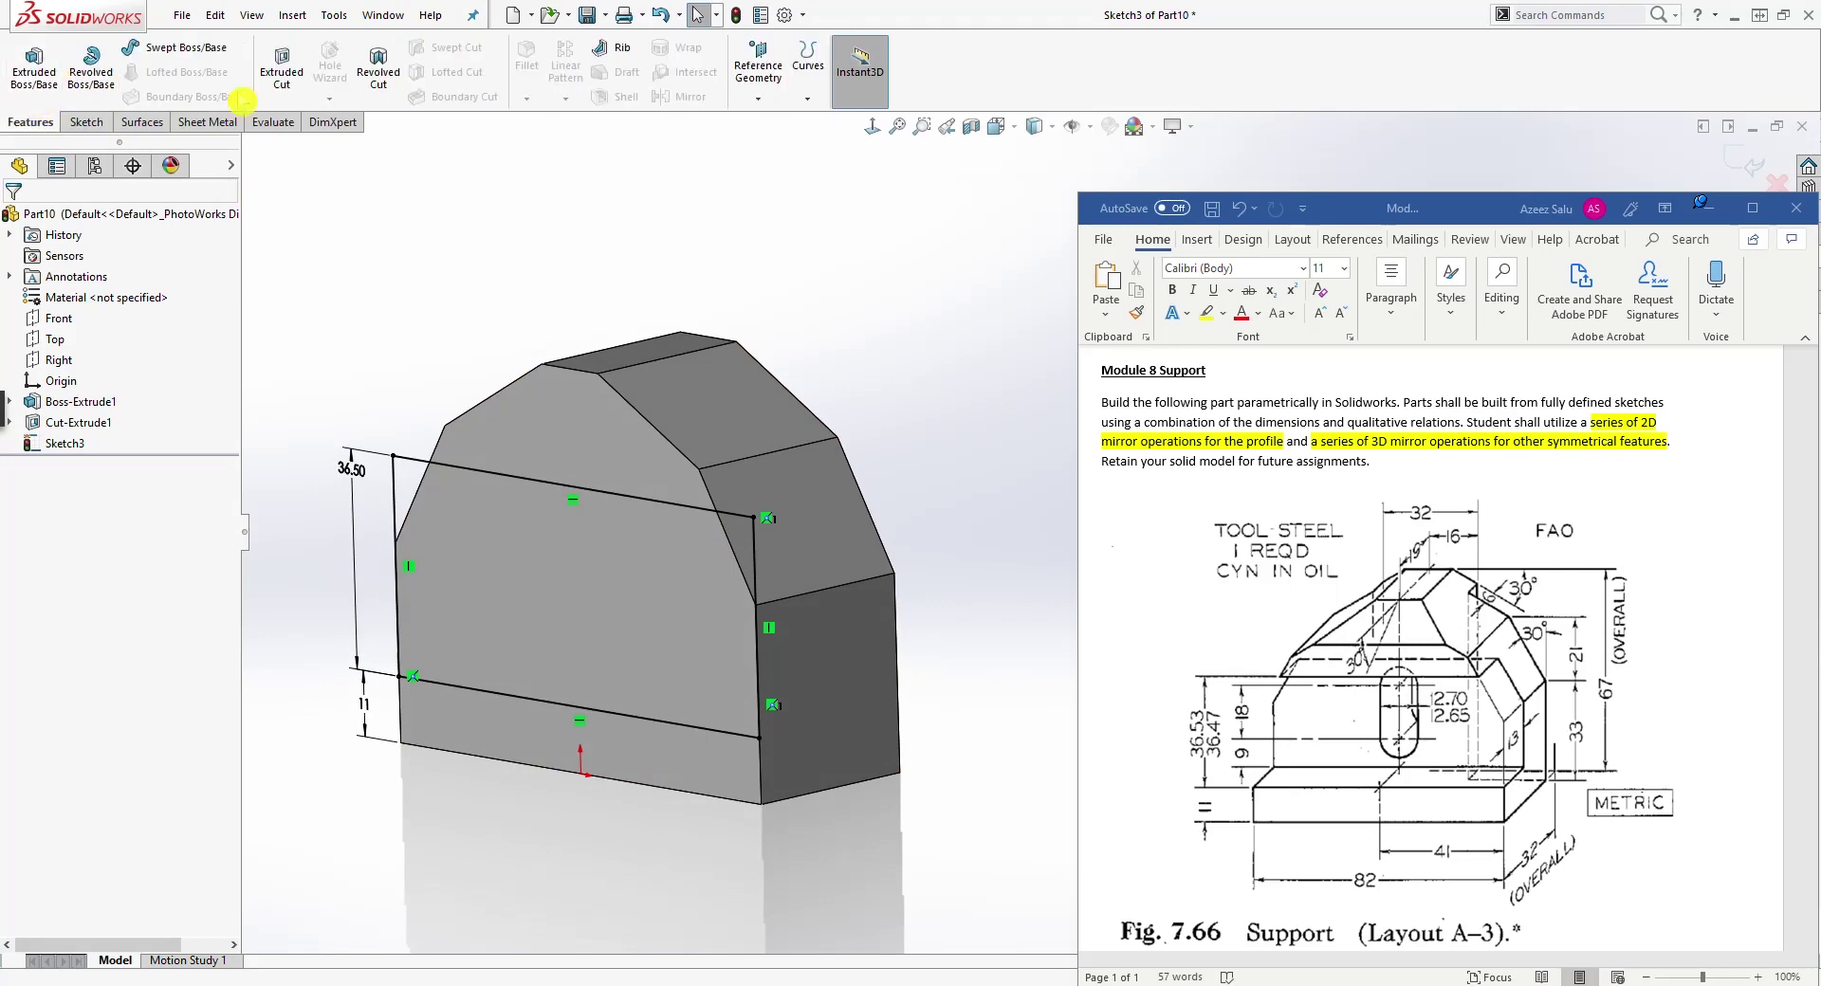
left_click(283, 76)
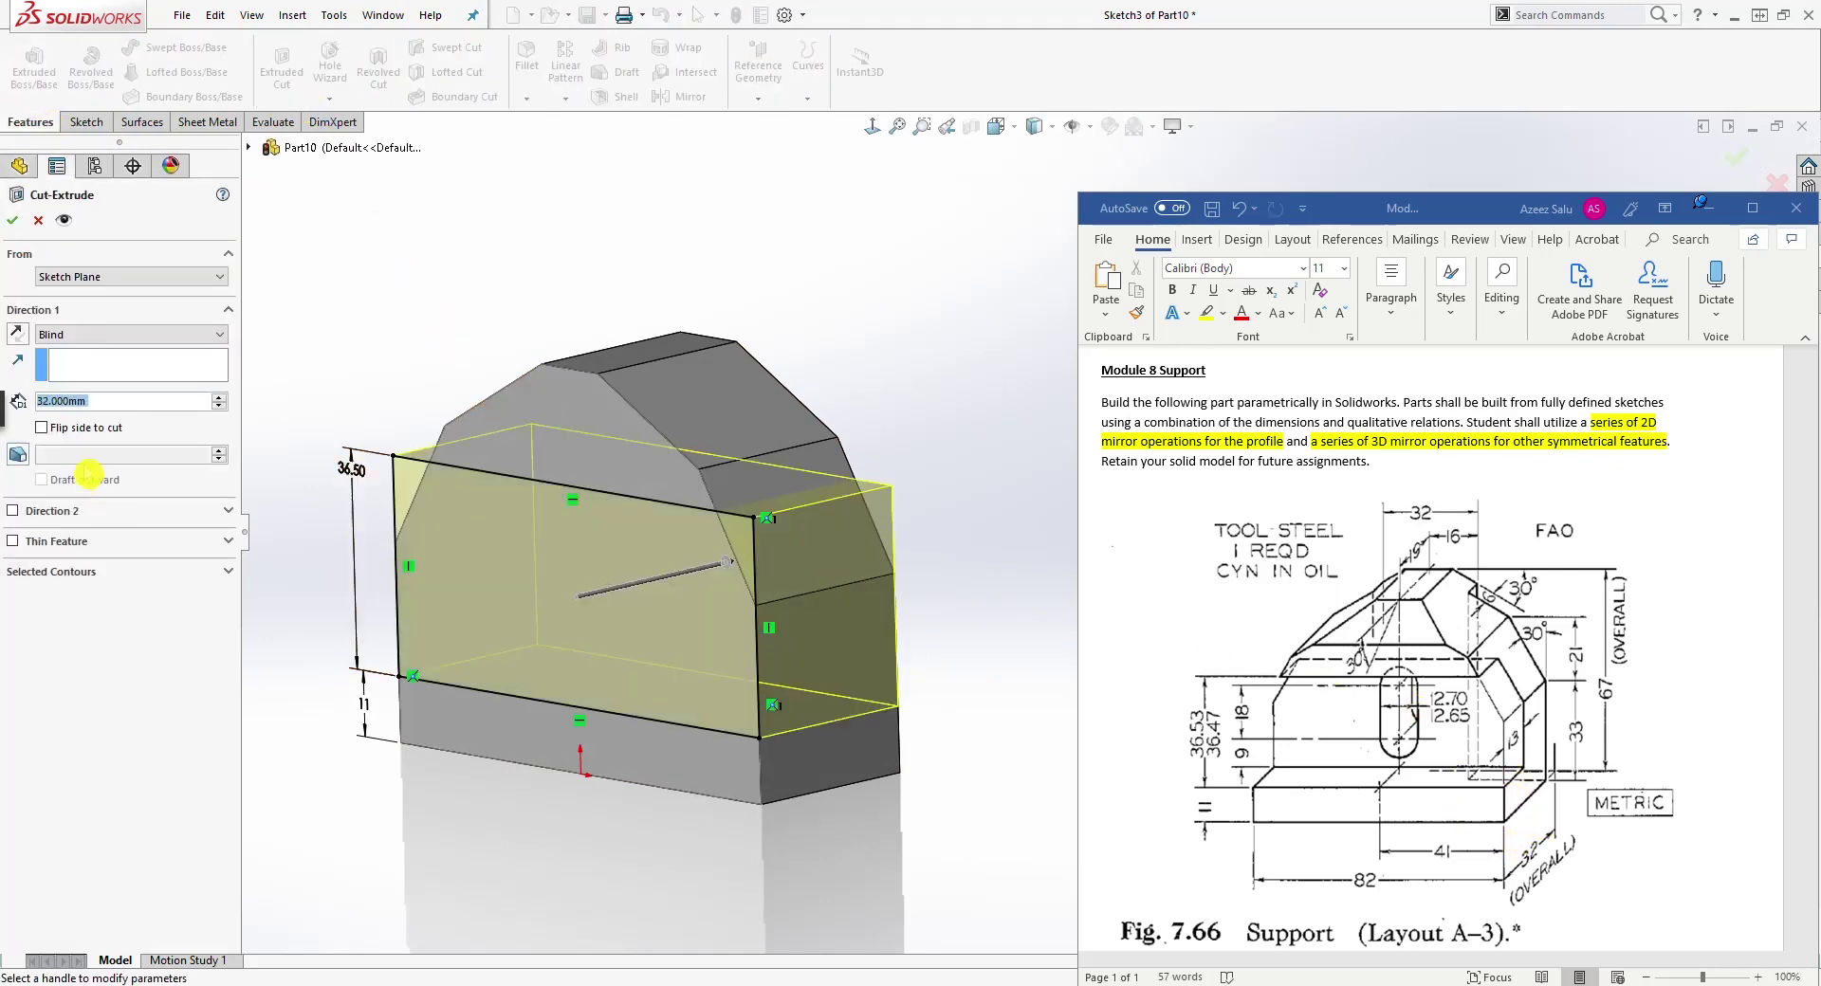
type("13")
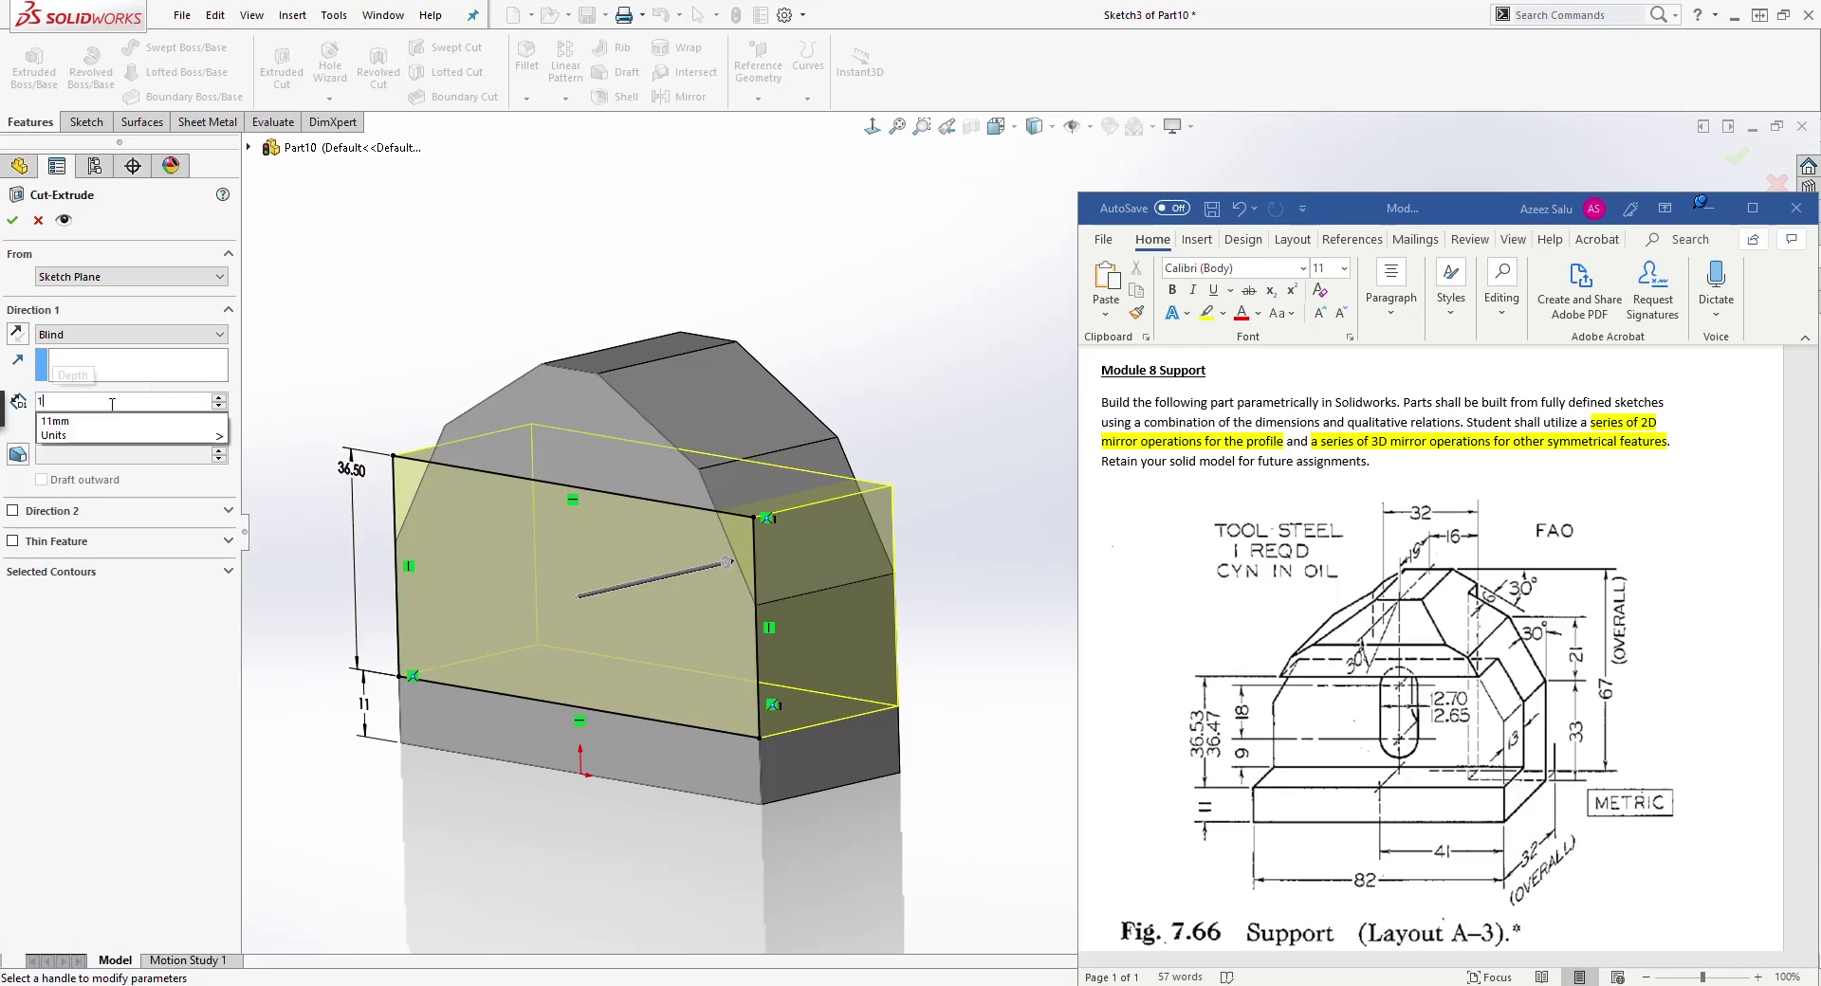
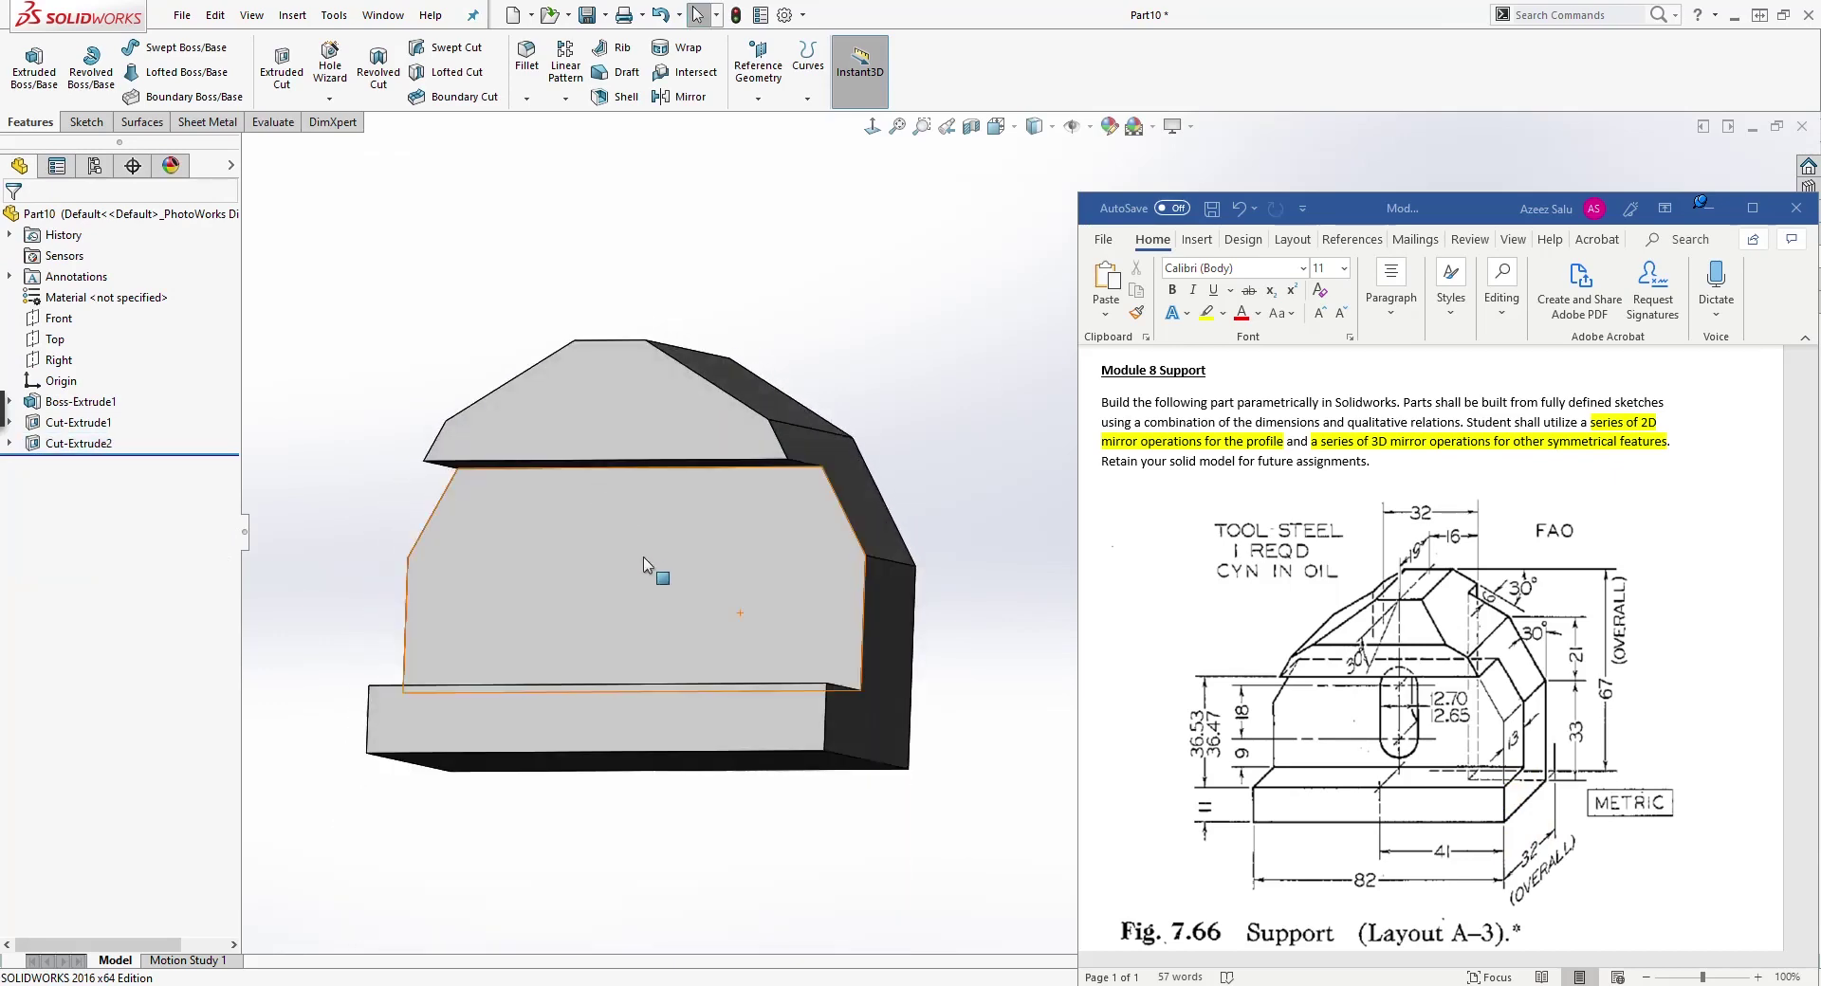
Step: Start a new sketch on the recessed face at the back of the rectangular cut
left_click(648, 564)
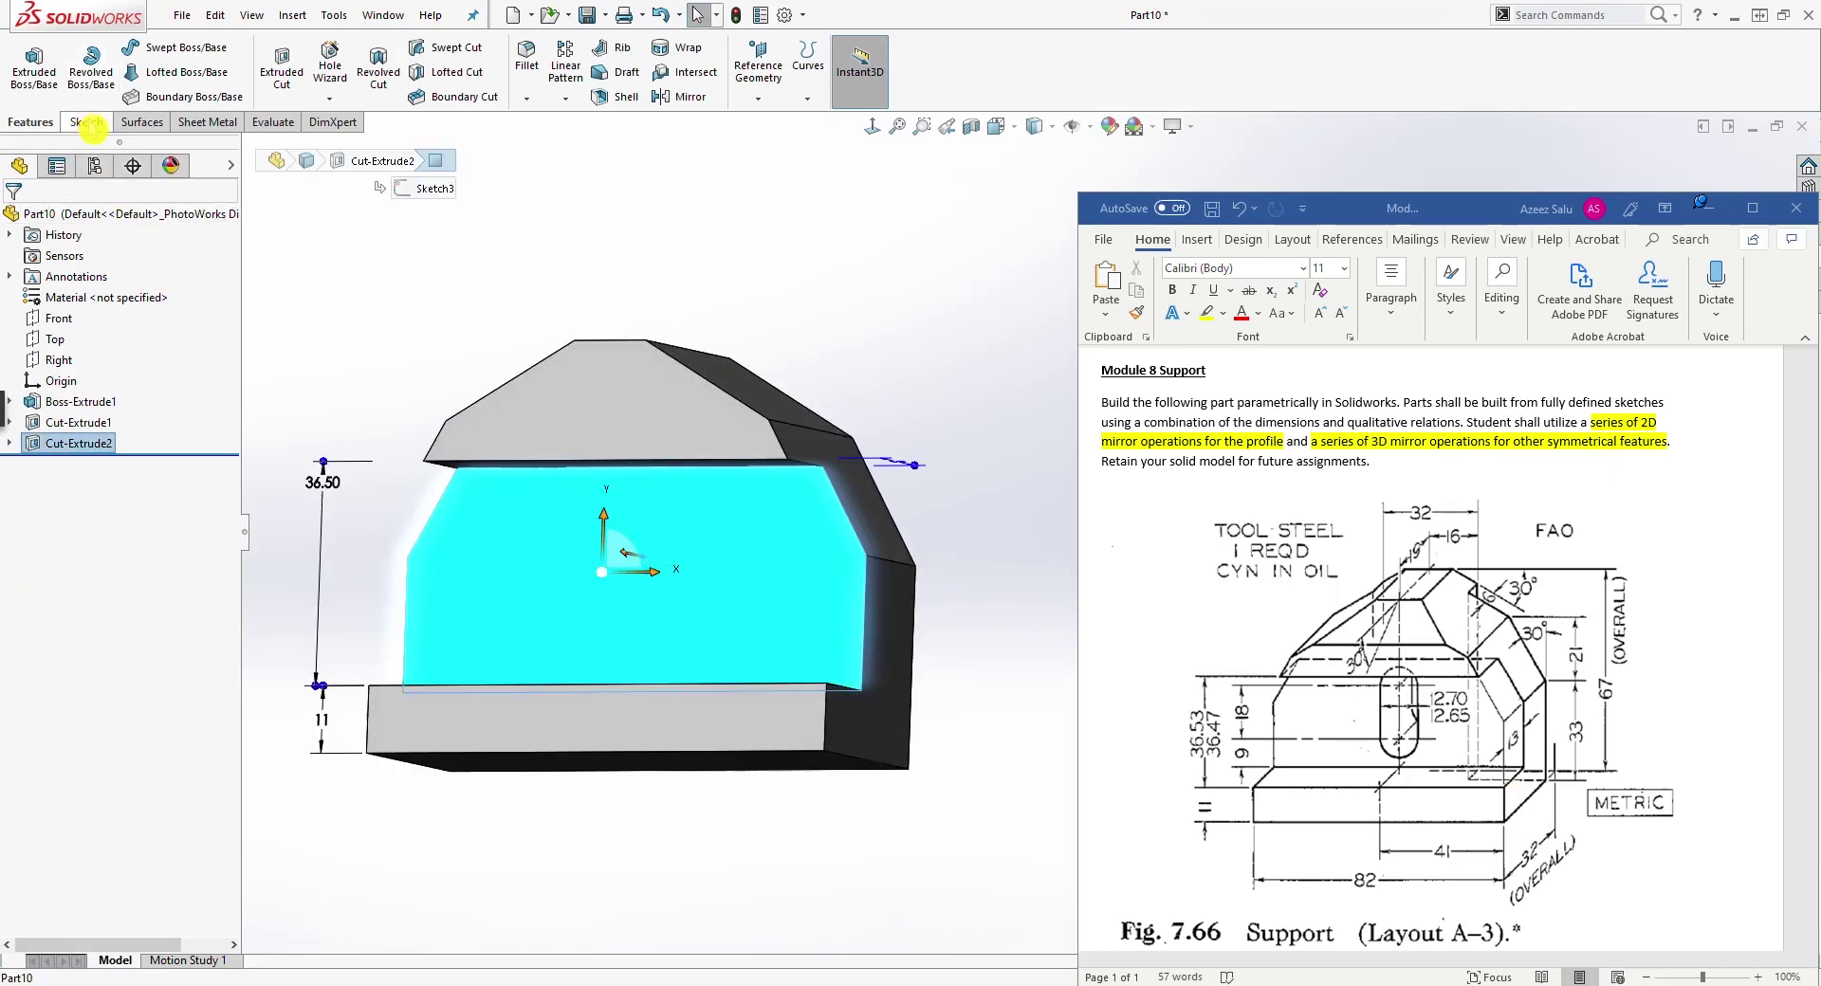
left_click(90, 126)
left_click(27, 62)
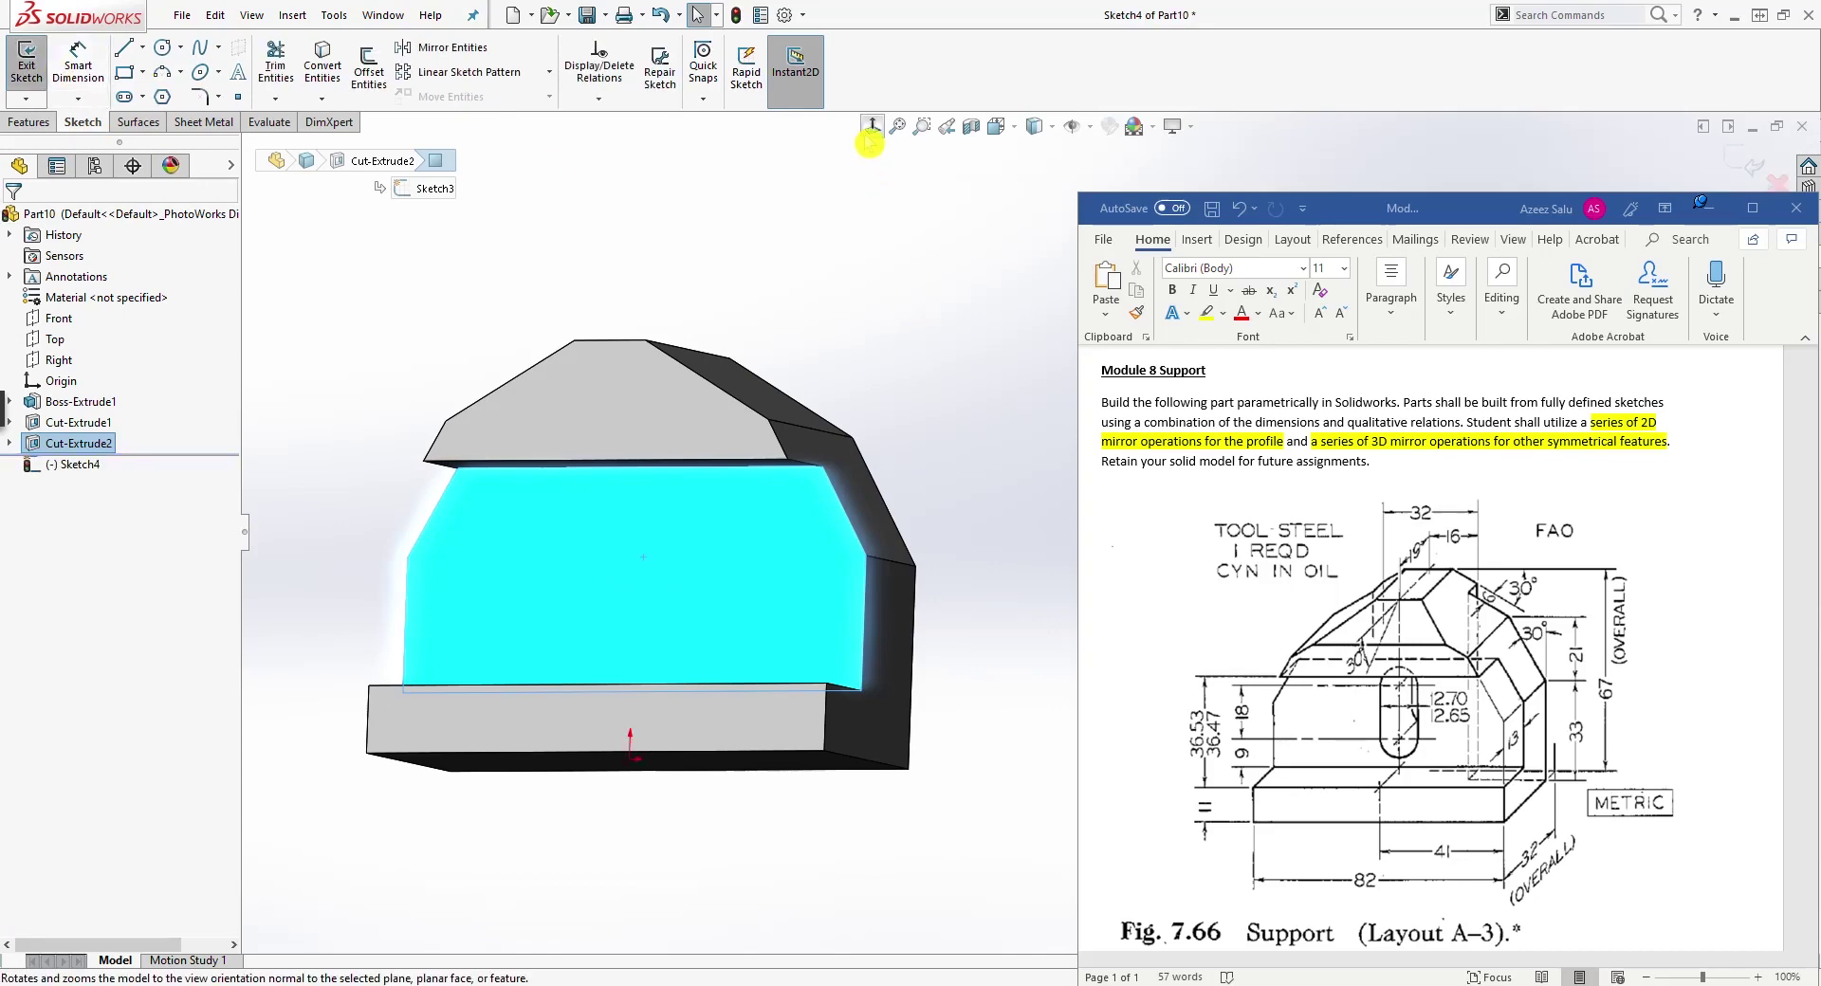
left_click(869, 125)
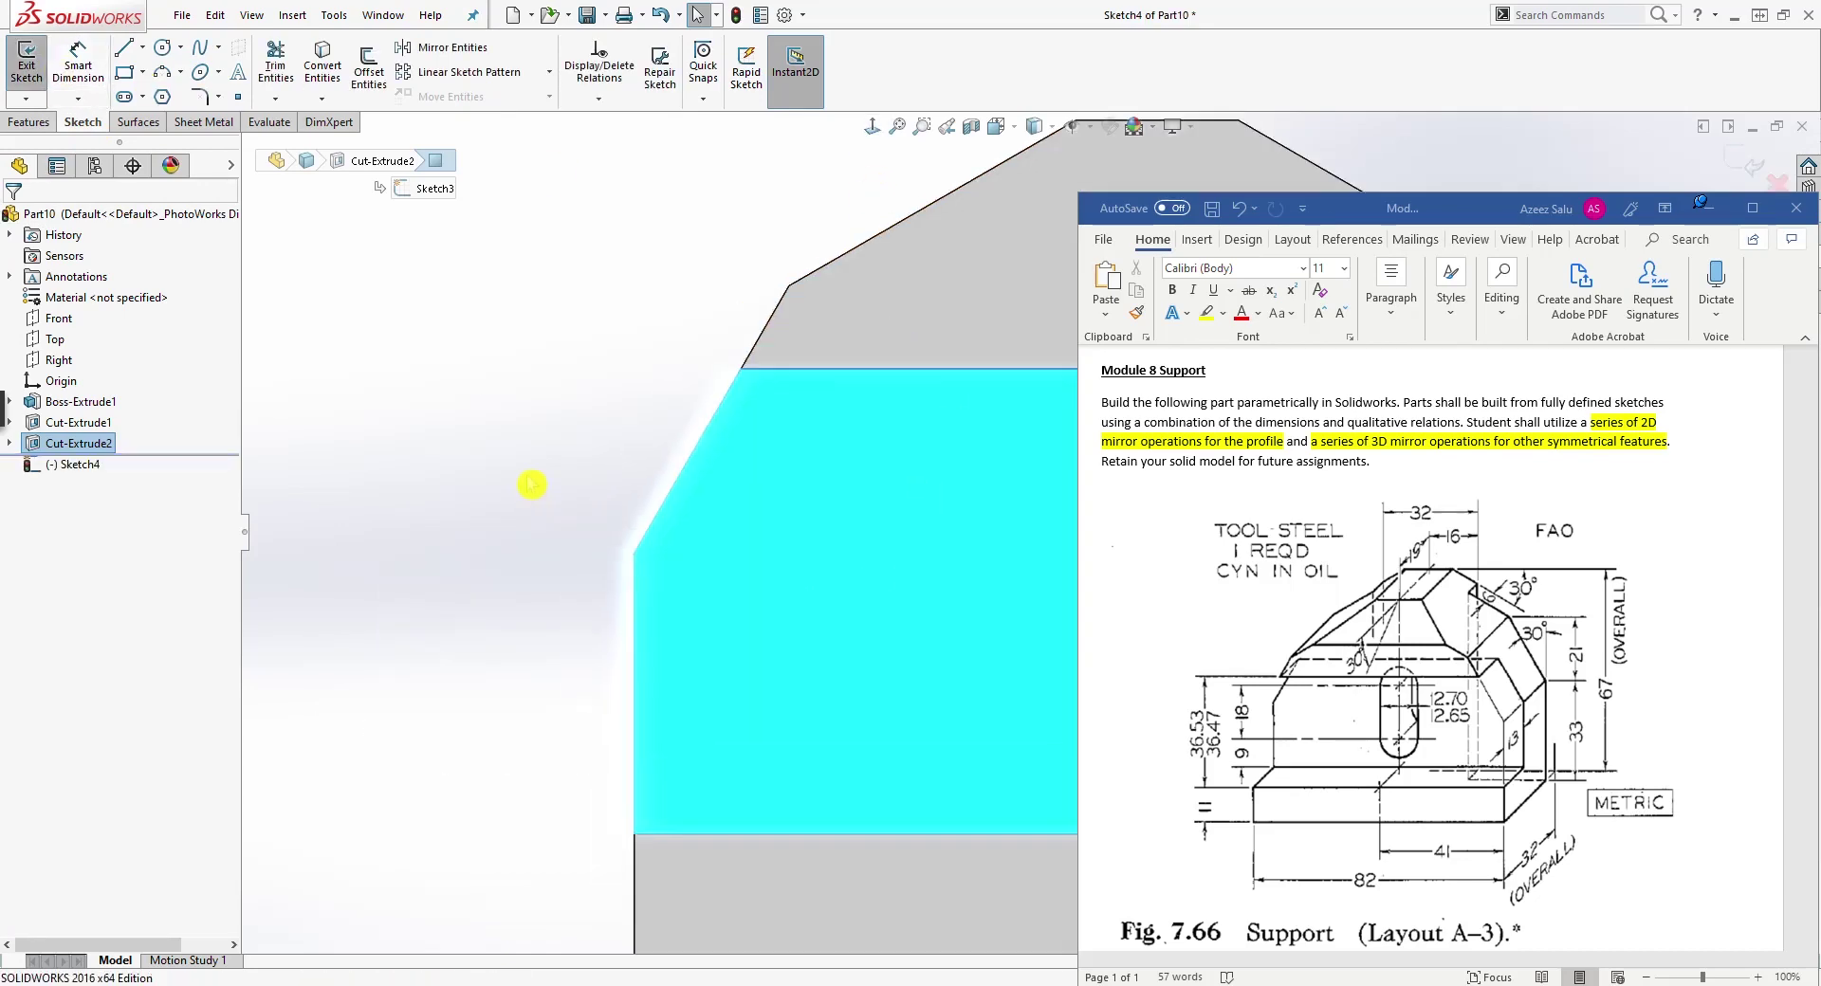
Step: Sketch a vertical straight slot about 18 mm between centres and 11 mm wide near the middle of the recessed face
scroll(528, 490, "down", 3)
middle_click_drag(541, 496, 353, 621, "ctrl")
scroll(455, 638, "up", 2)
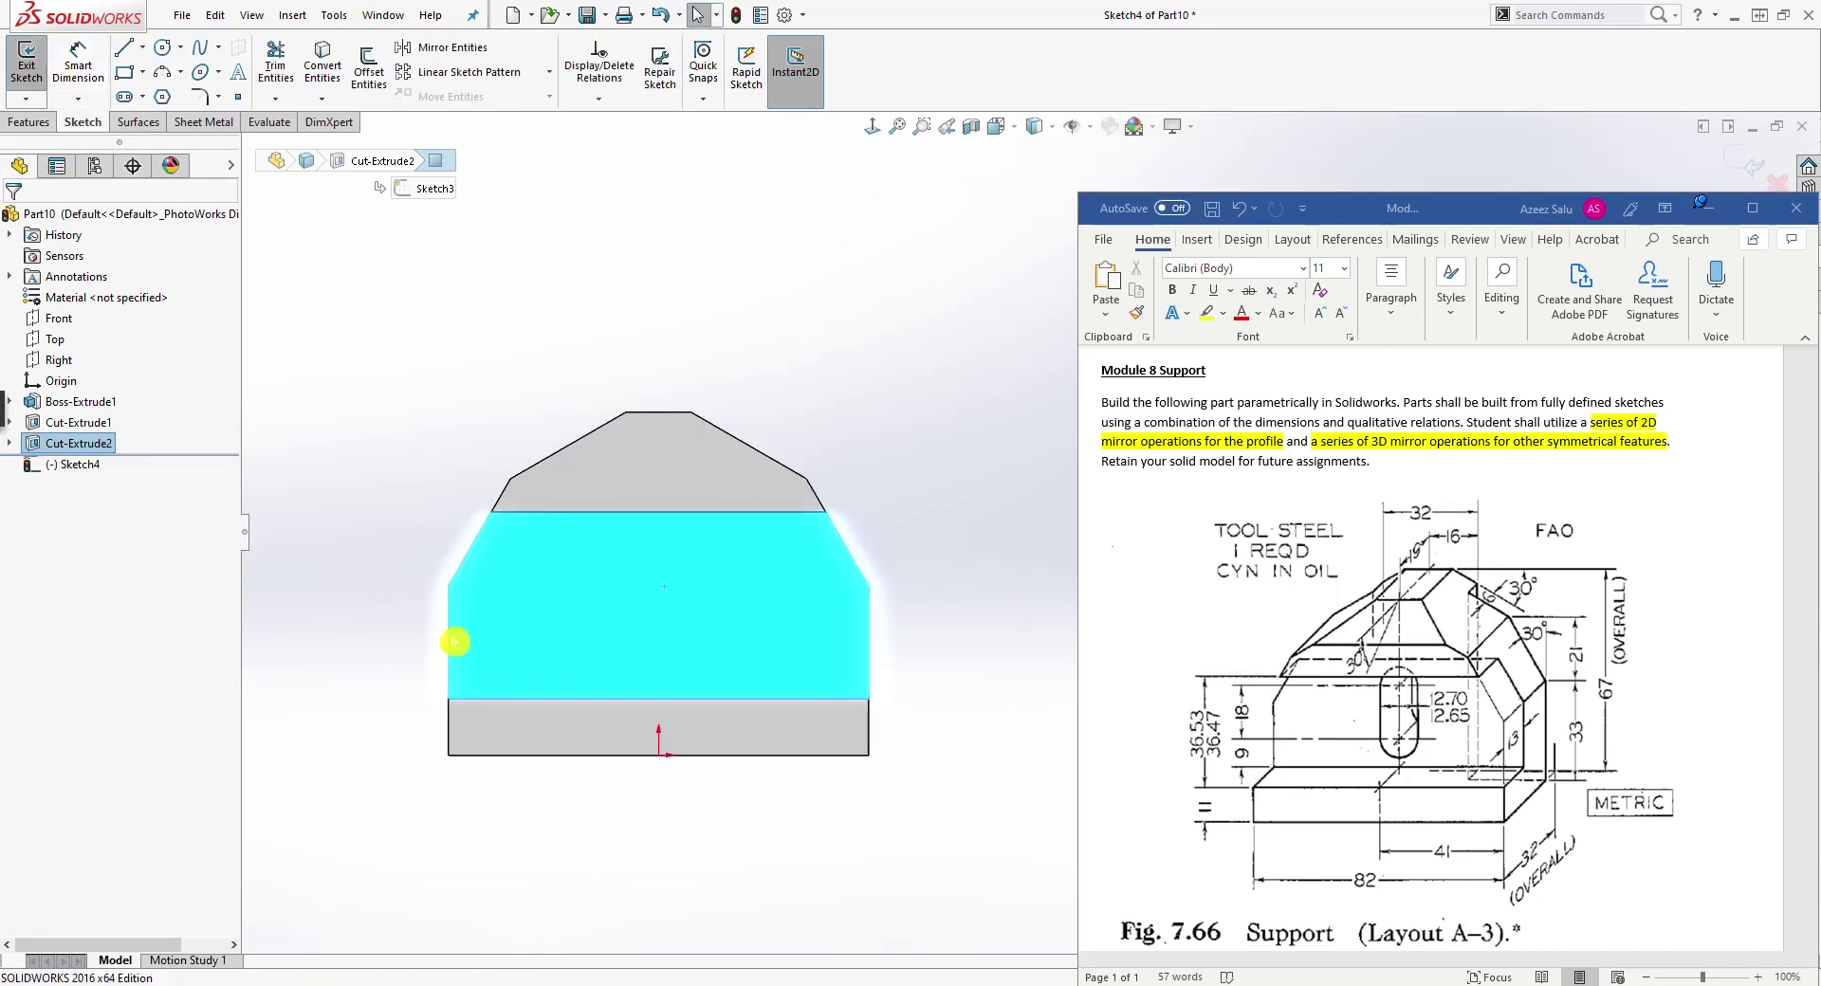
left_click(291, 229)
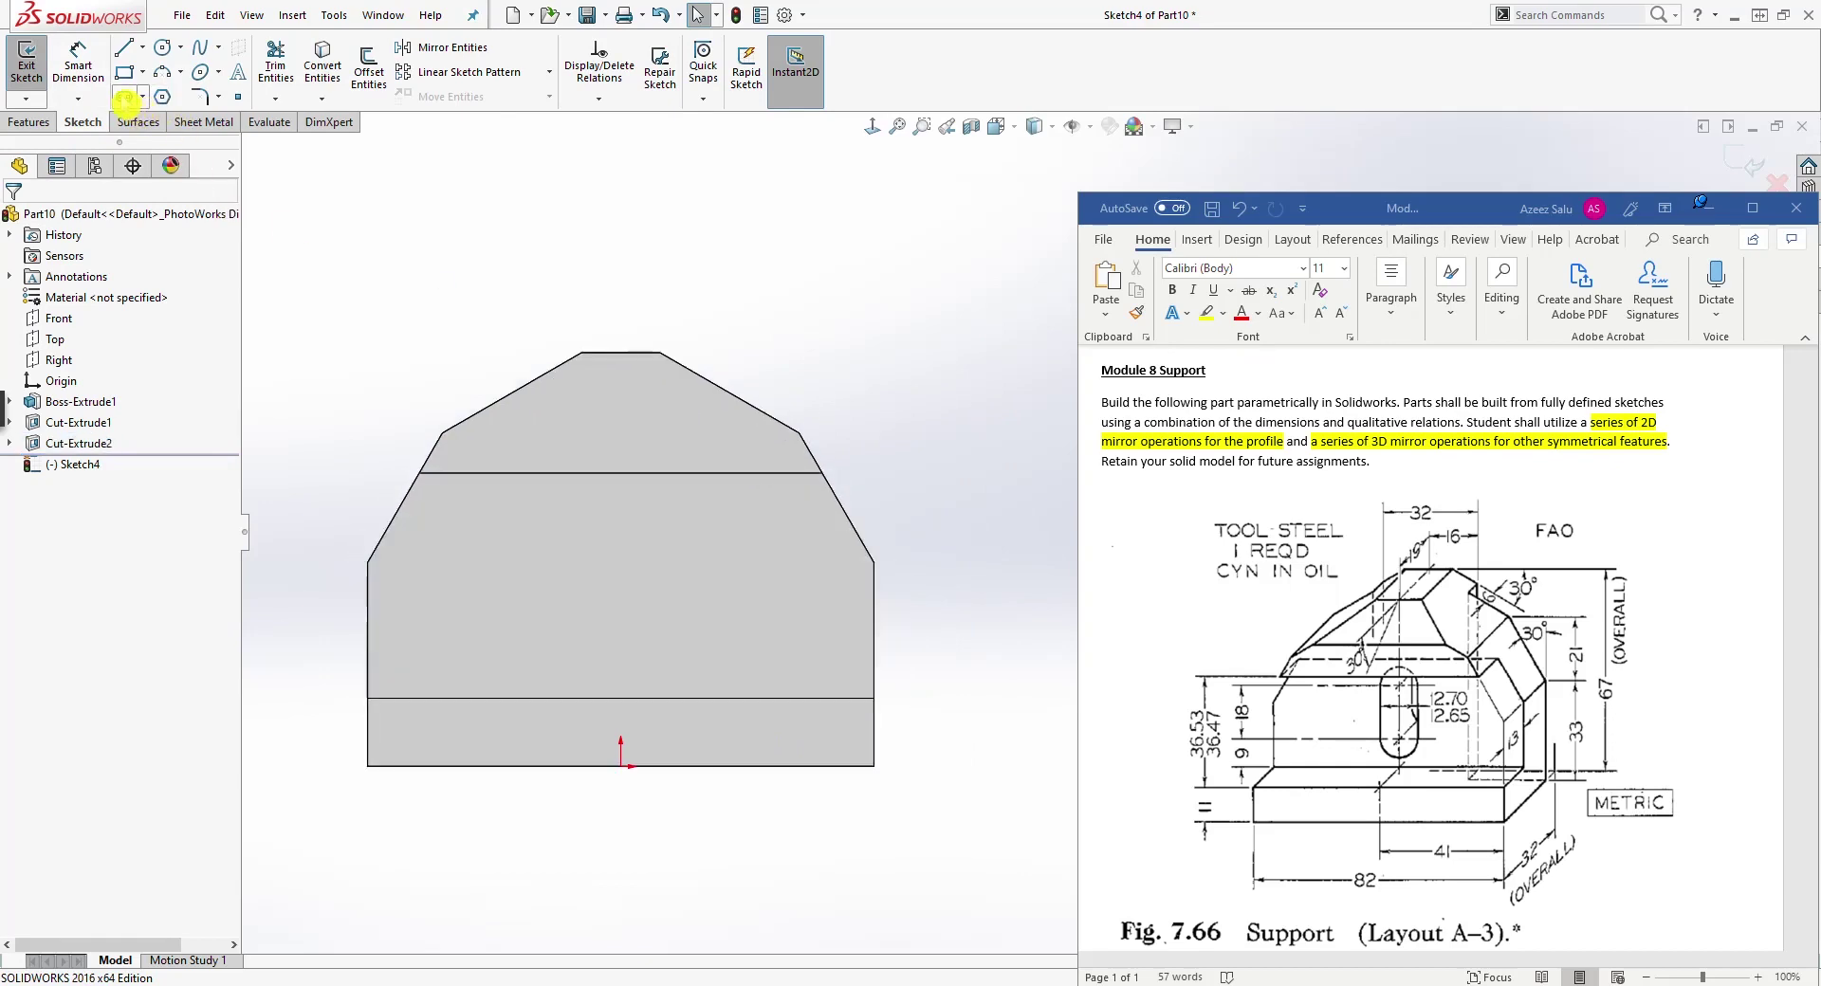
left_click(124, 98)
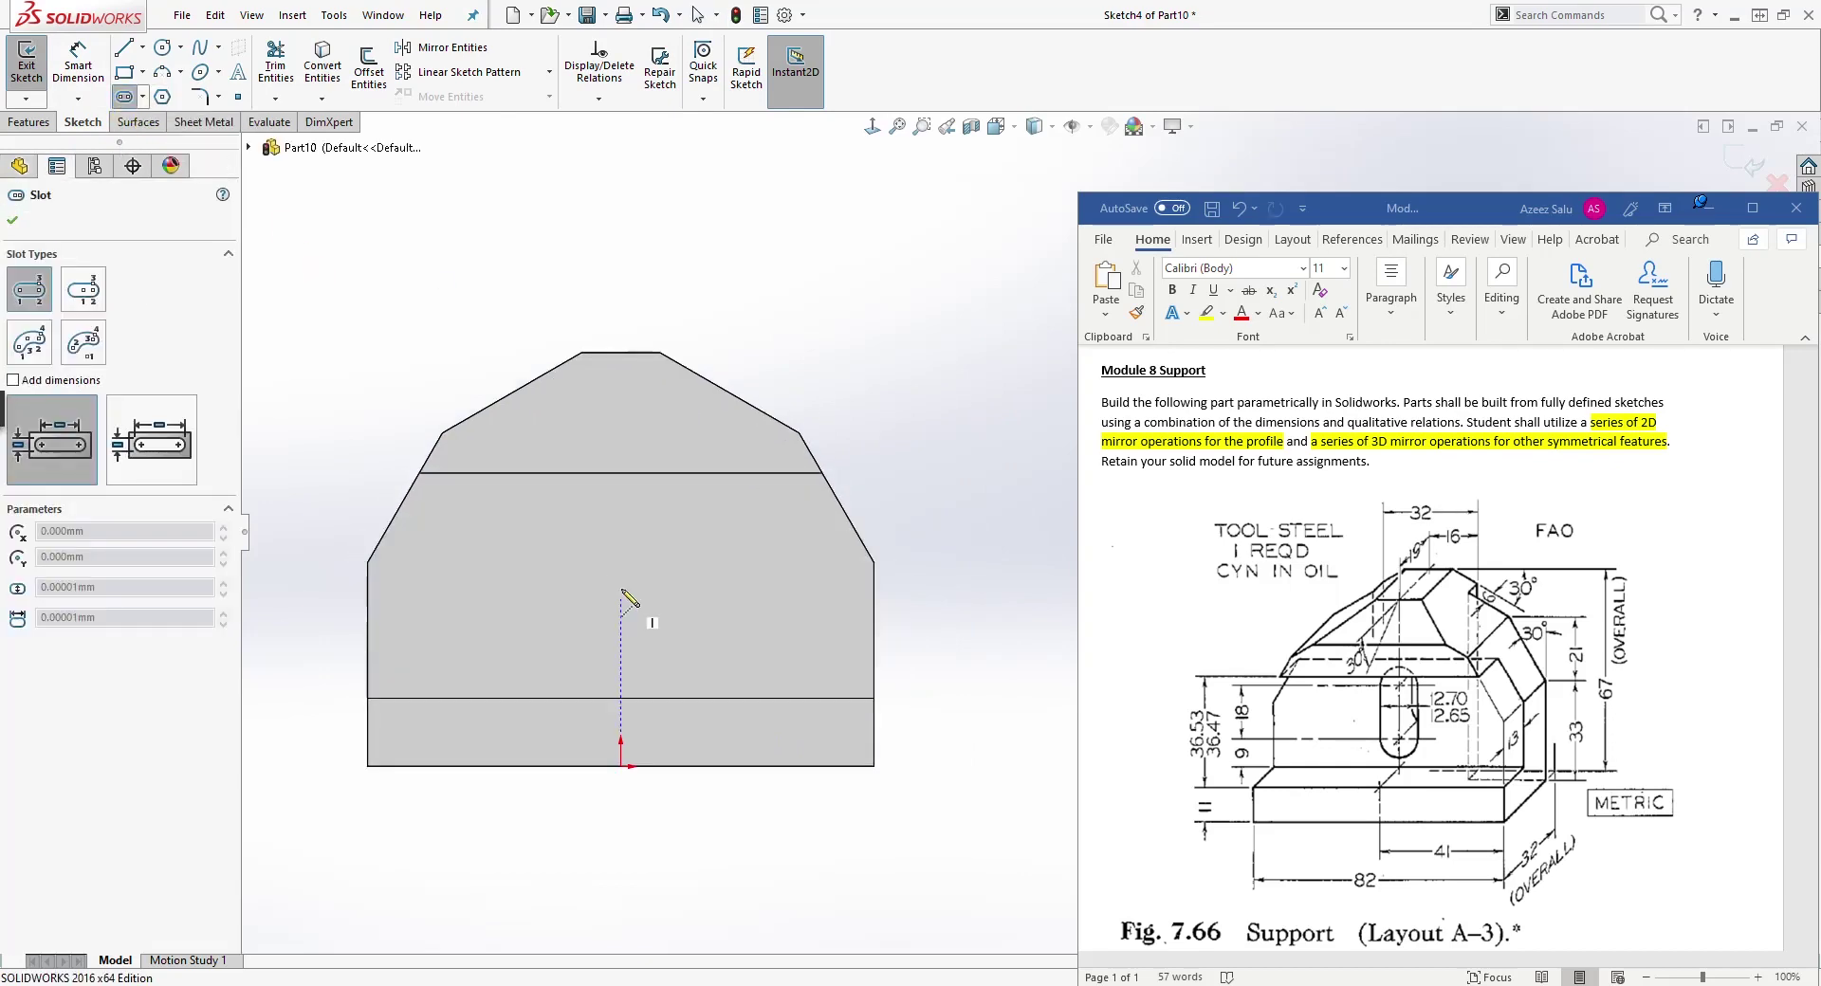
left_click(605, 534)
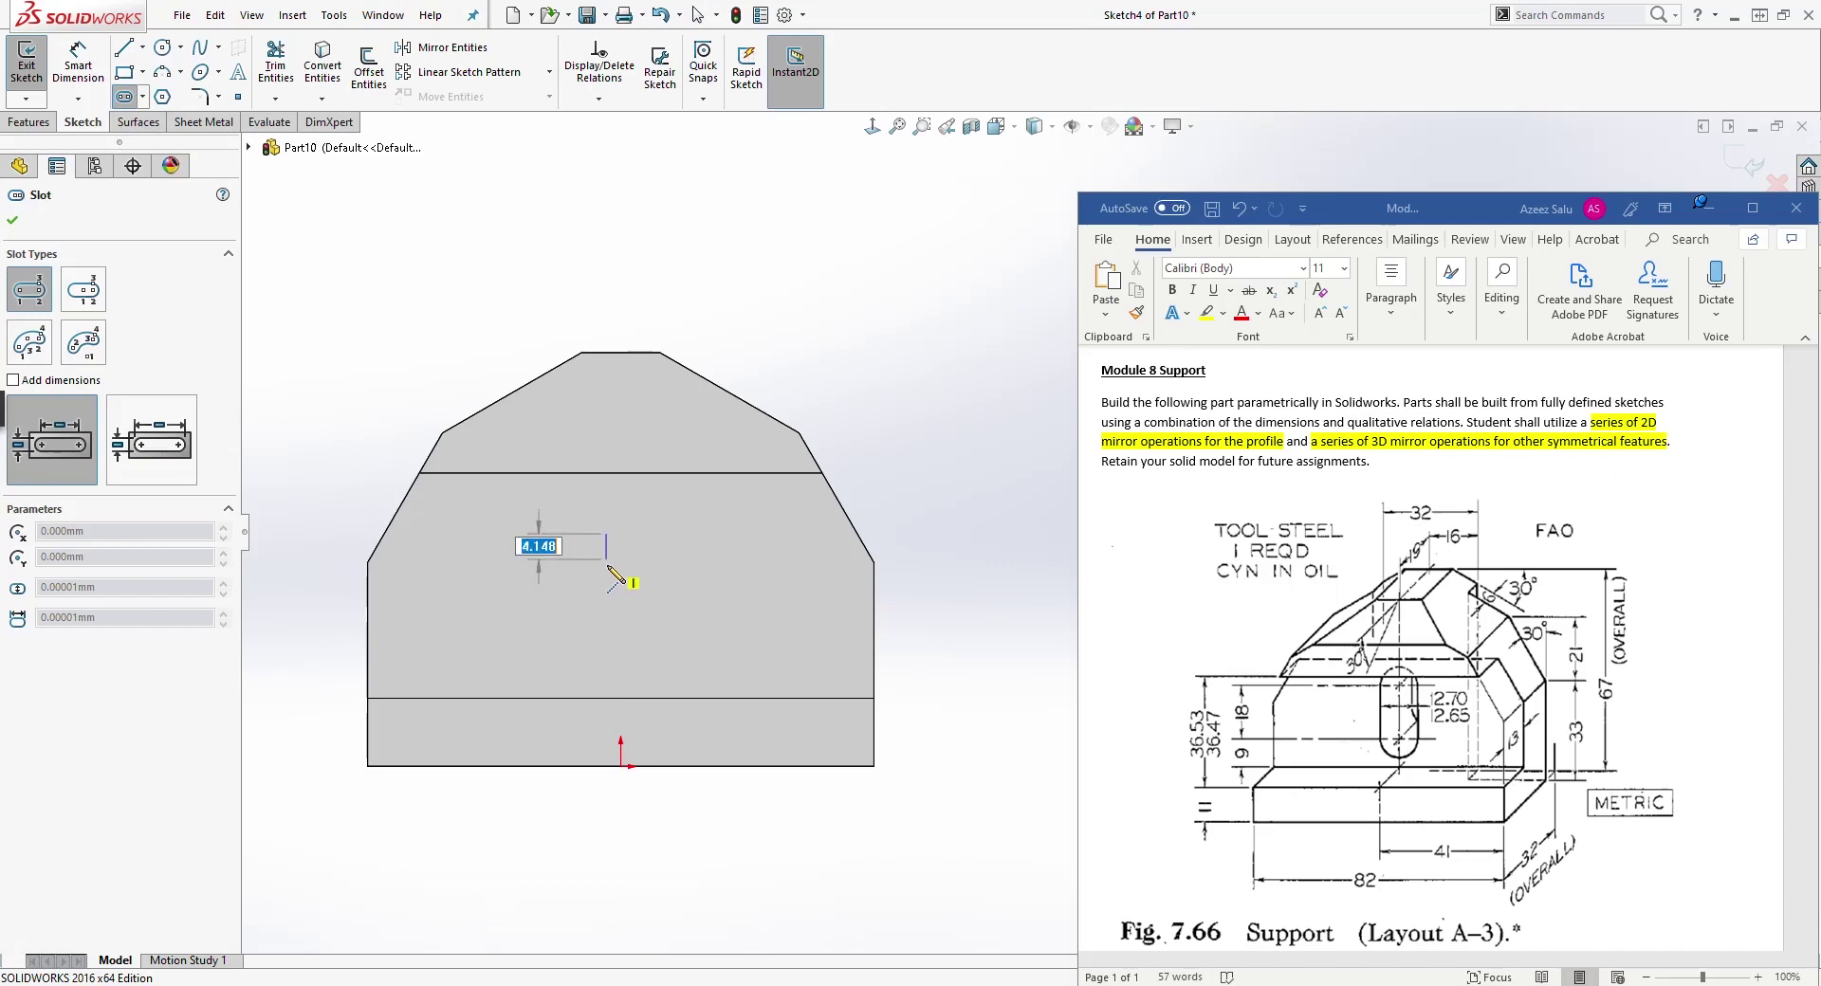
left_click(608, 653)
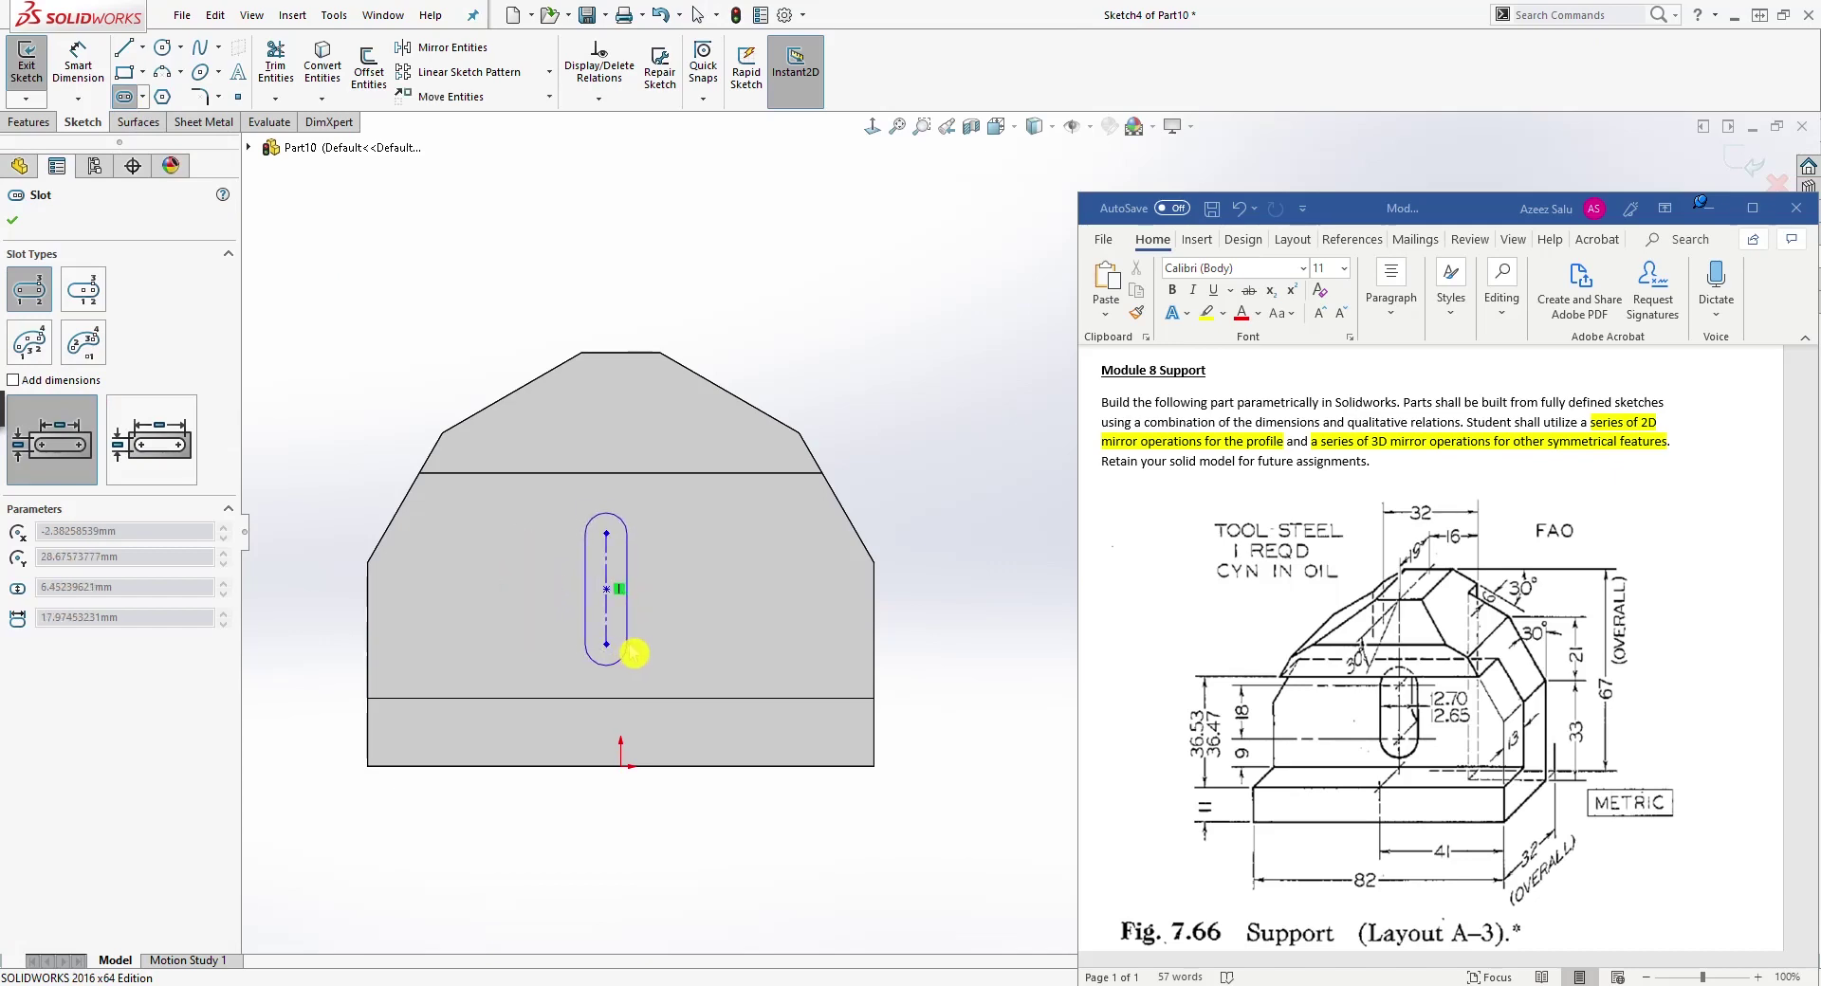
left_click(641, 654)
key("Escape")
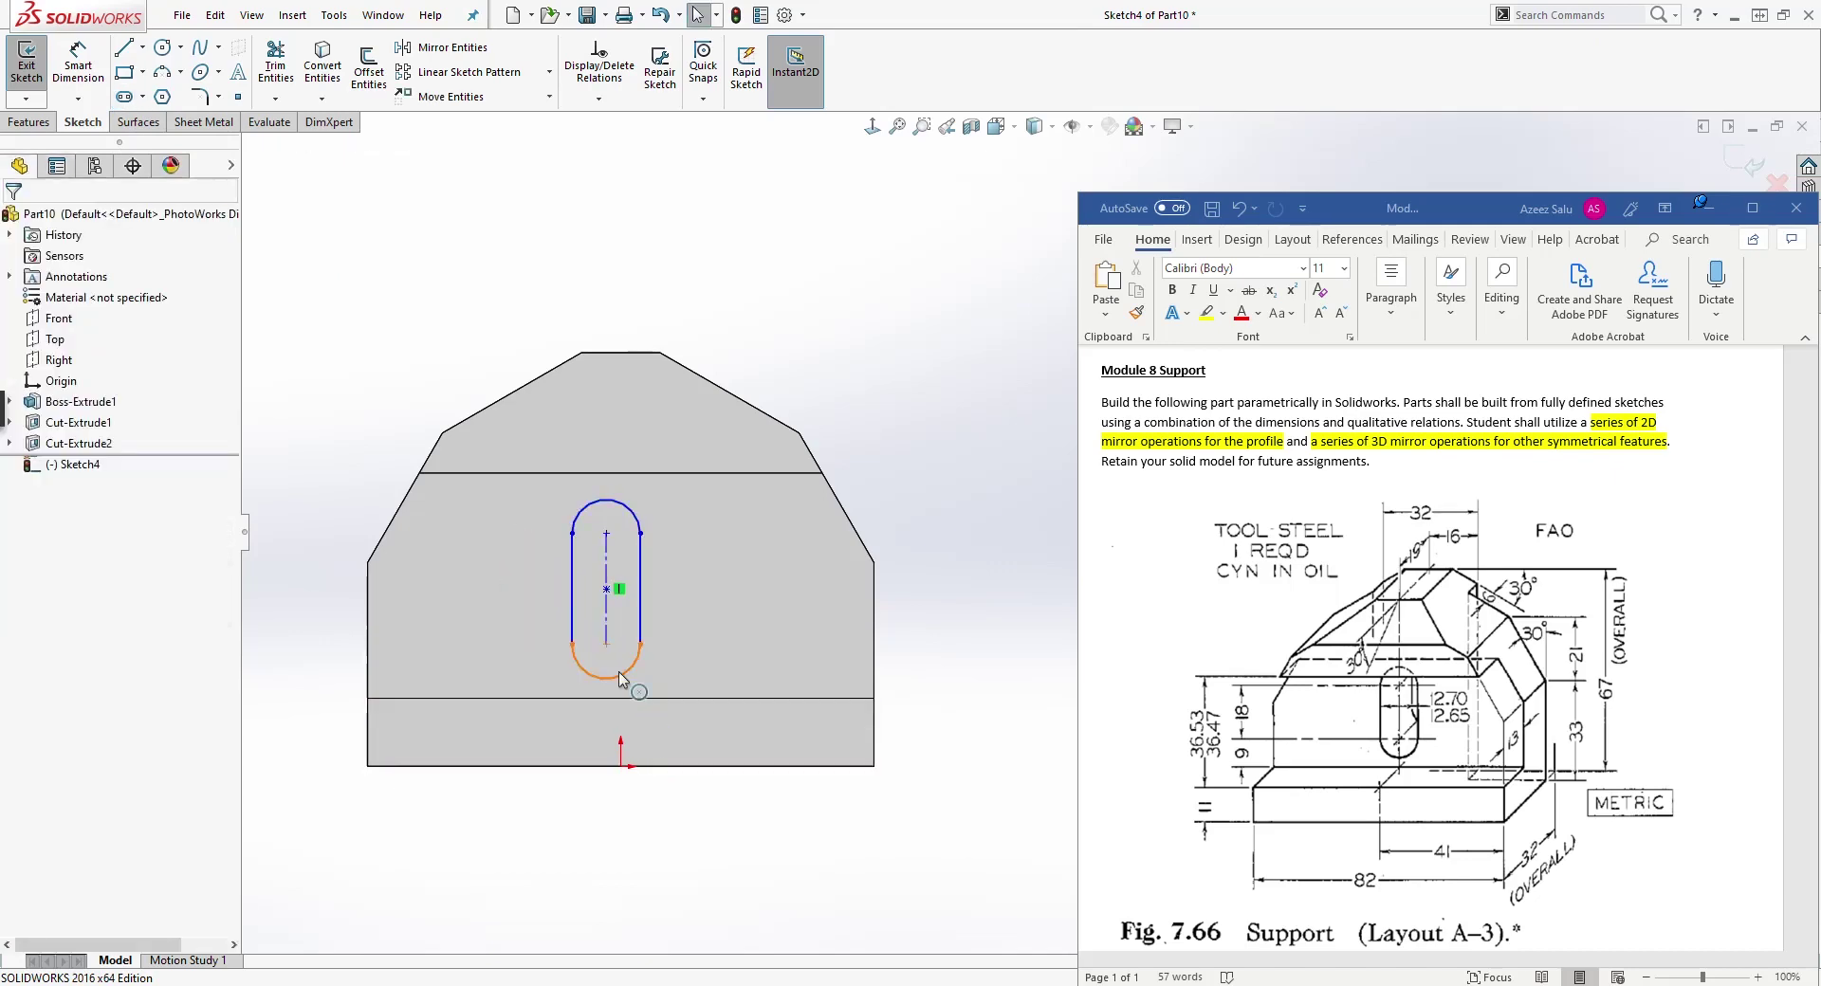
Step: Add a Vertical relation between the slot's lower arc centre and the origin
left_click(607, 646)
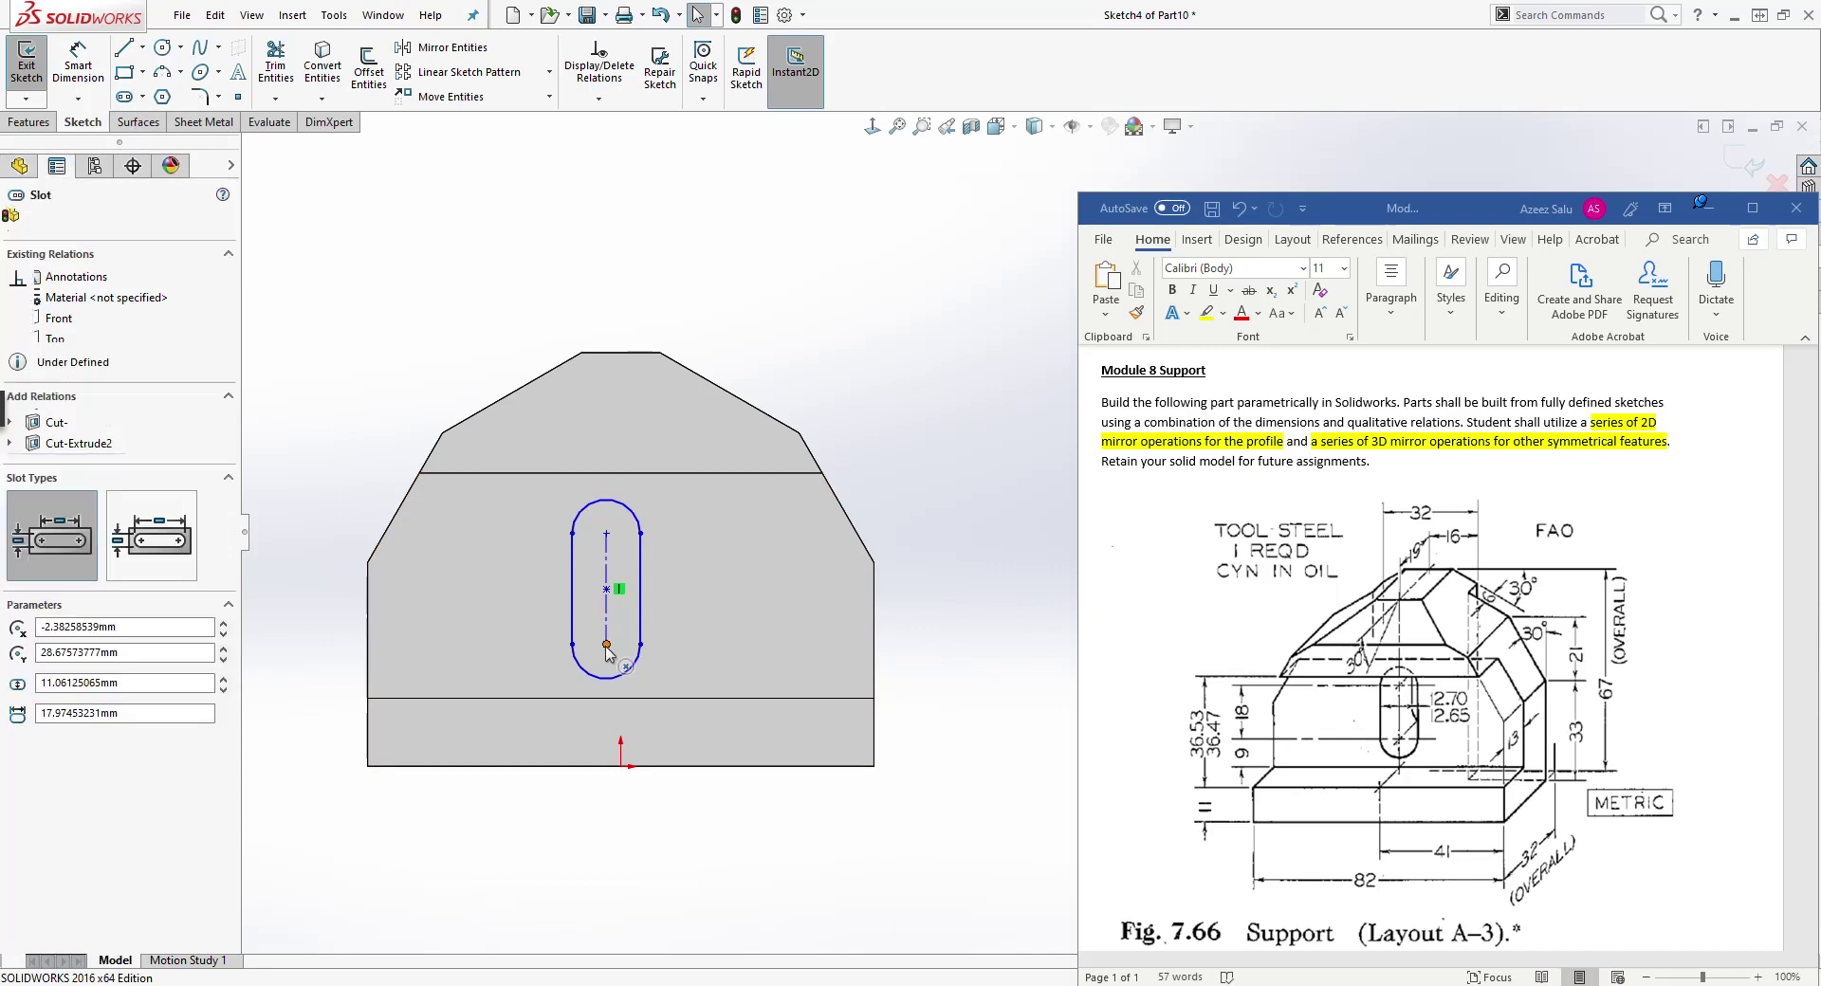
left_click(621, 767, "ctrl")
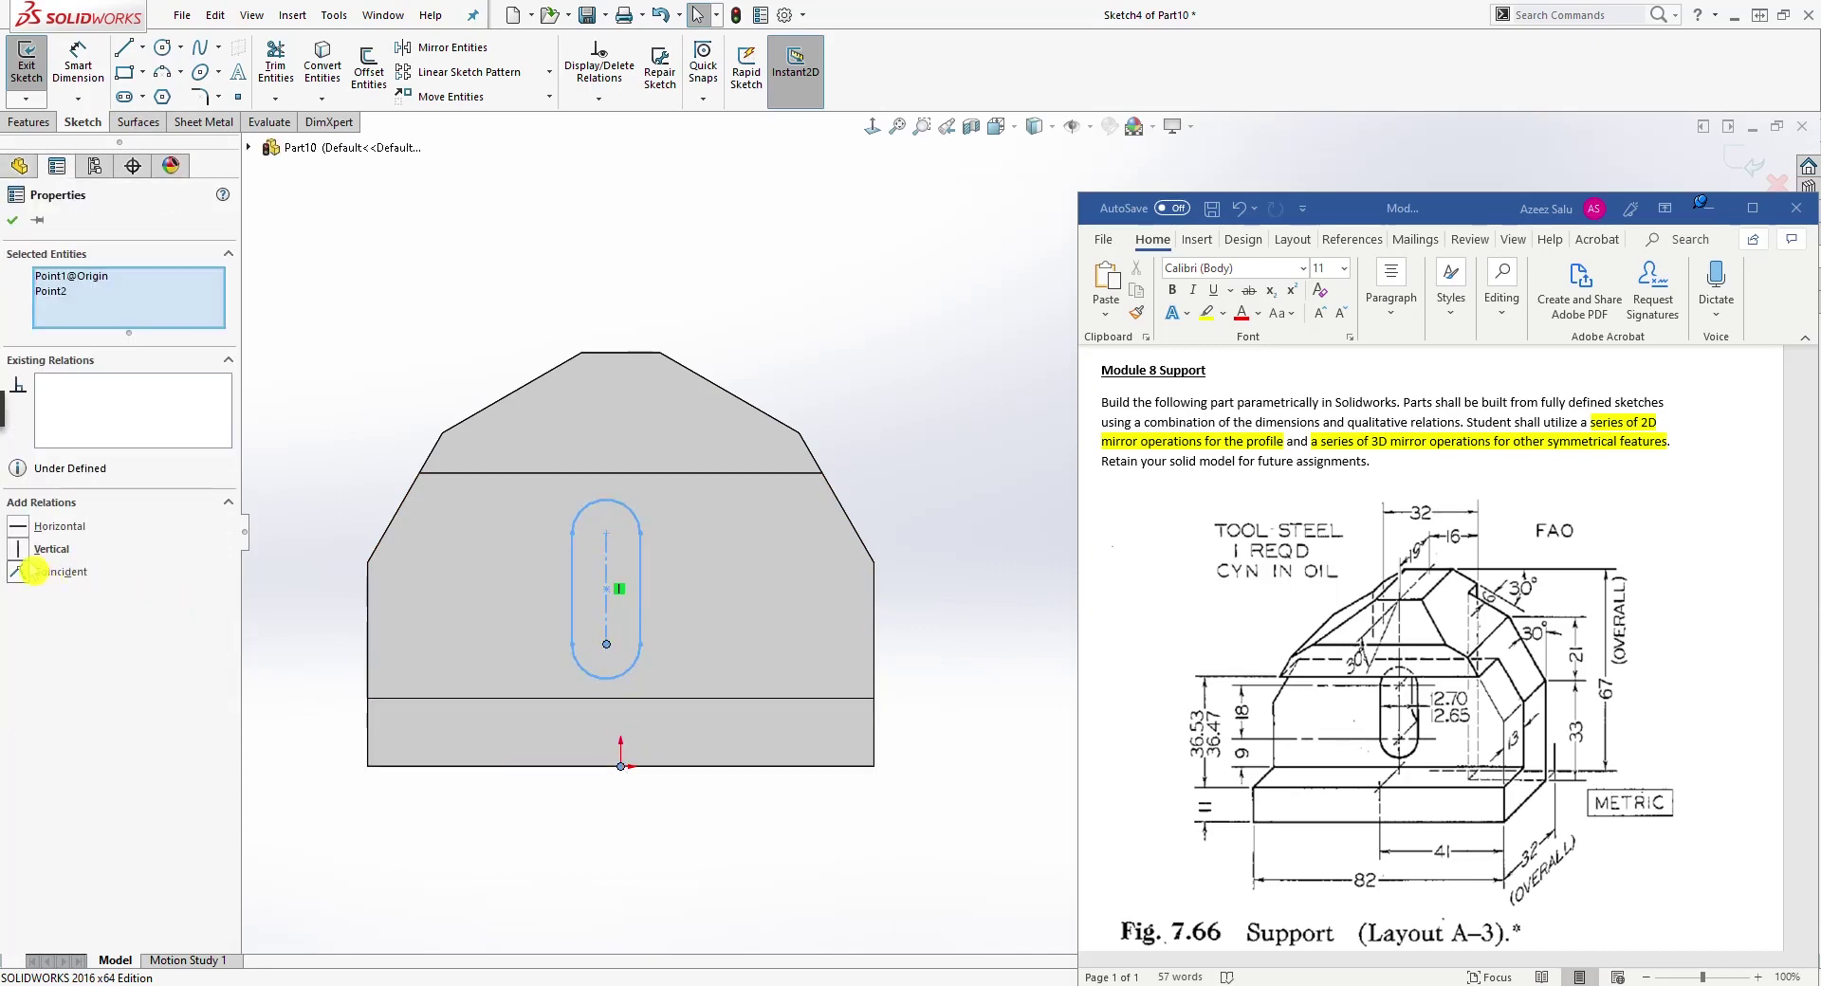
left_click(29, 550)
key("Escape")
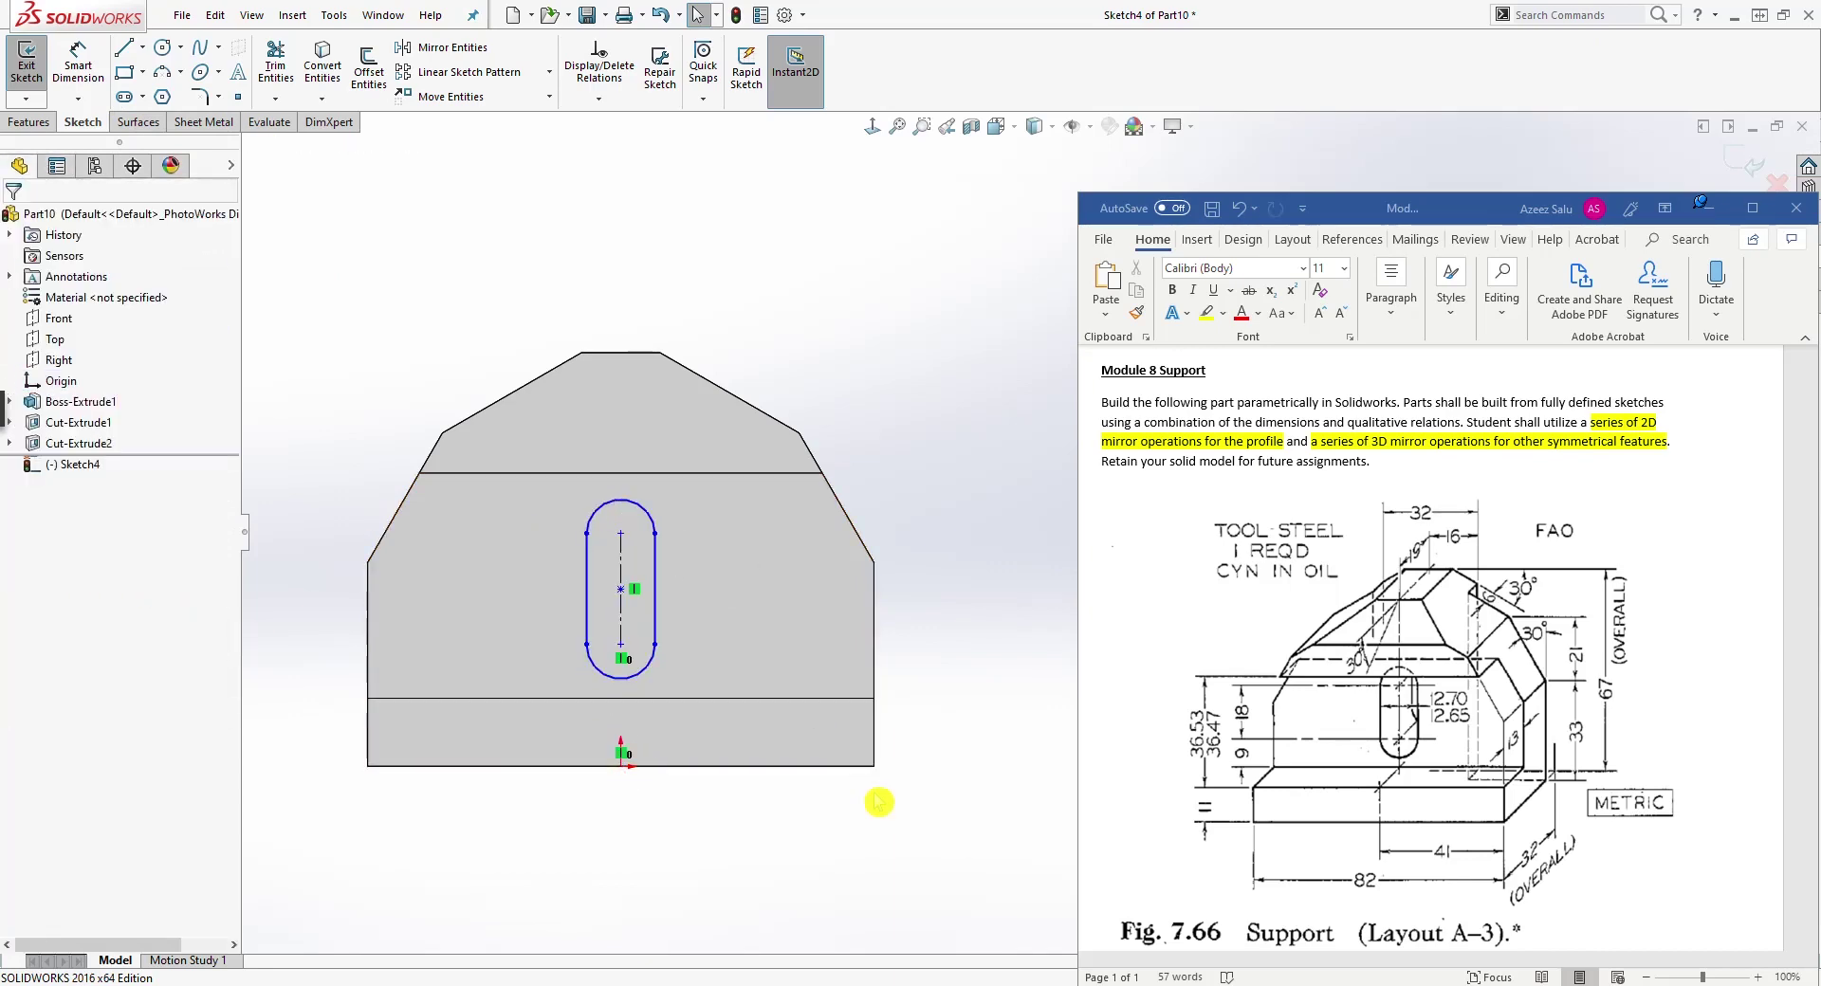
Step: Dimension the distance from the recess's lower edge to the slot's lower arc centre as 9 mm
right_click_drag(813, 857, 754, 789)
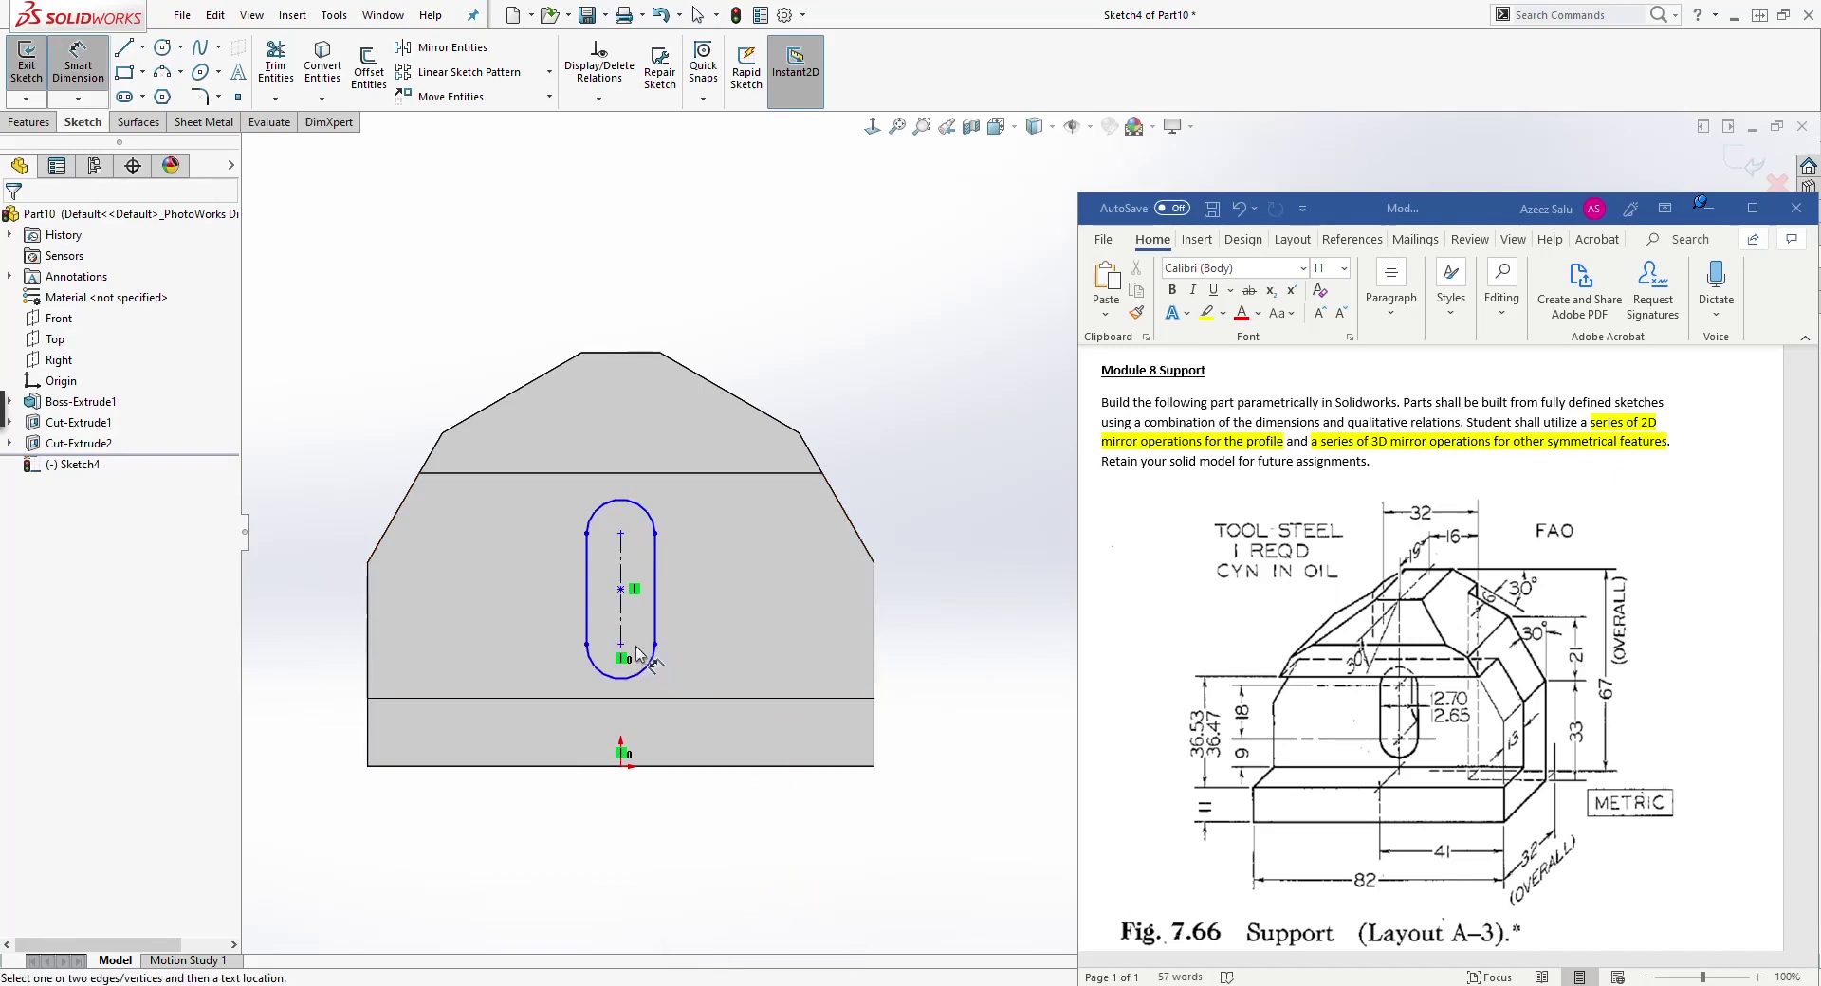
left_click(577, 697)
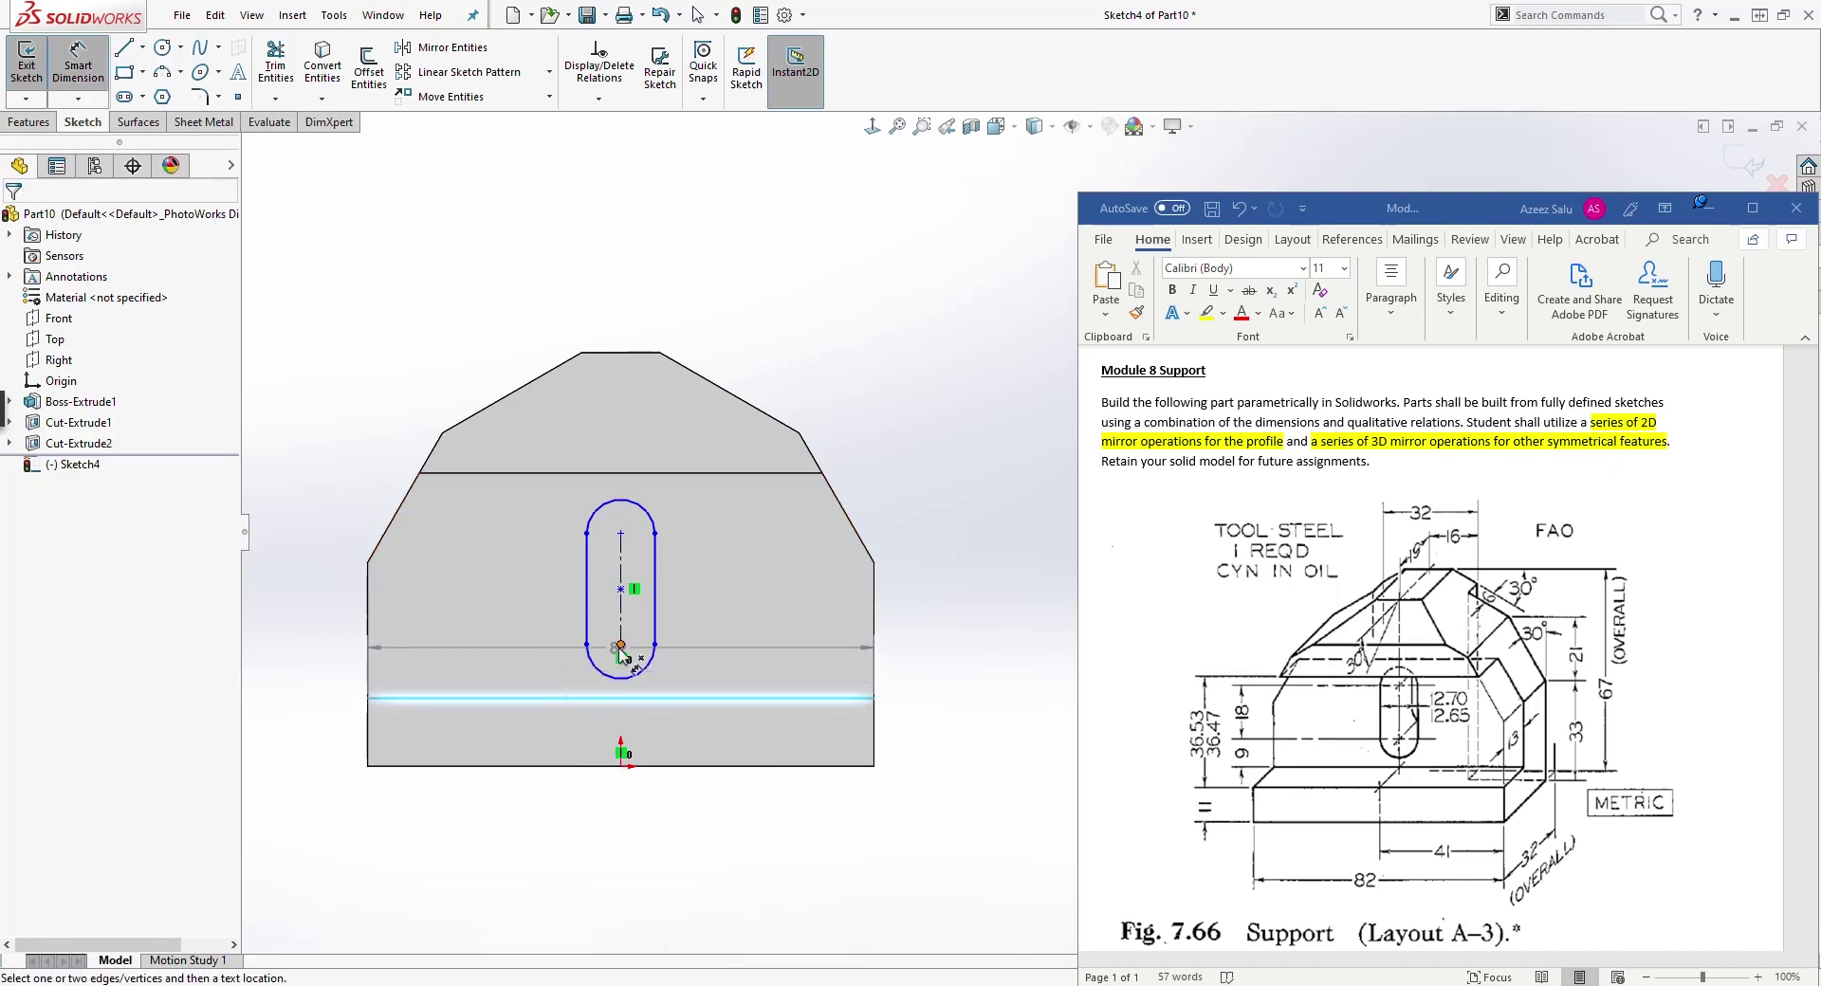
left_click(620, 646)
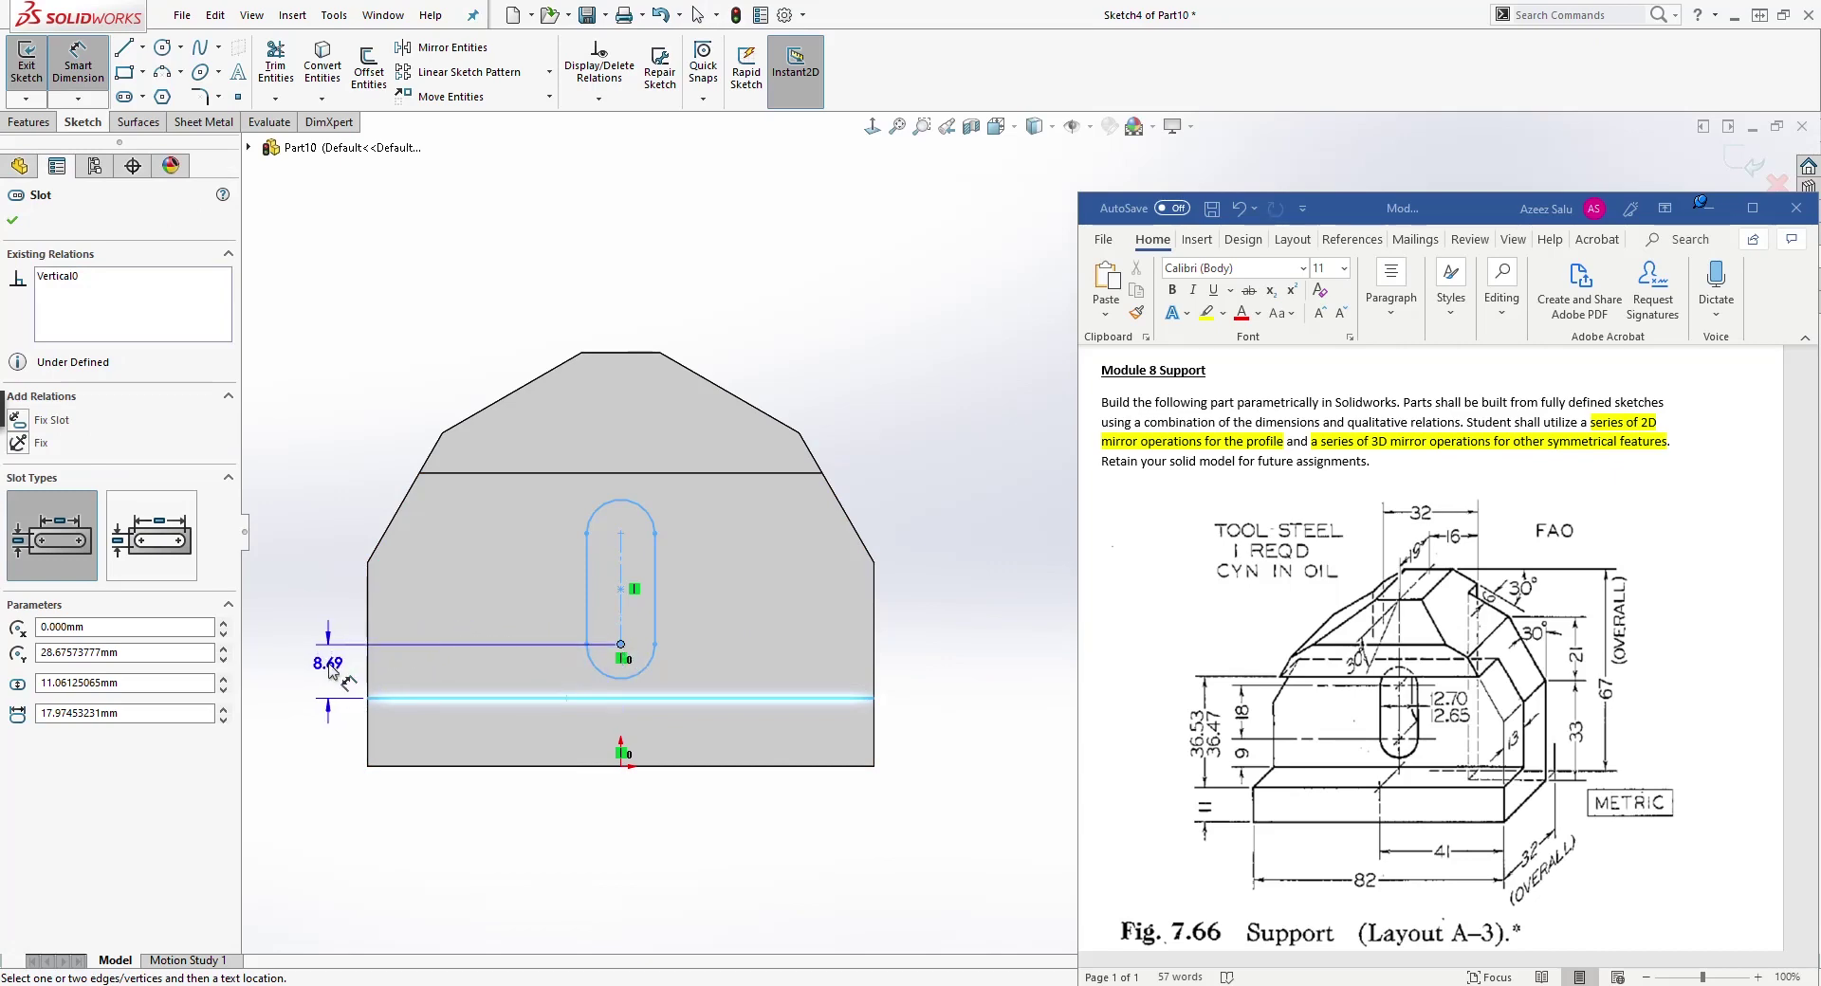
left_click(330, 669)
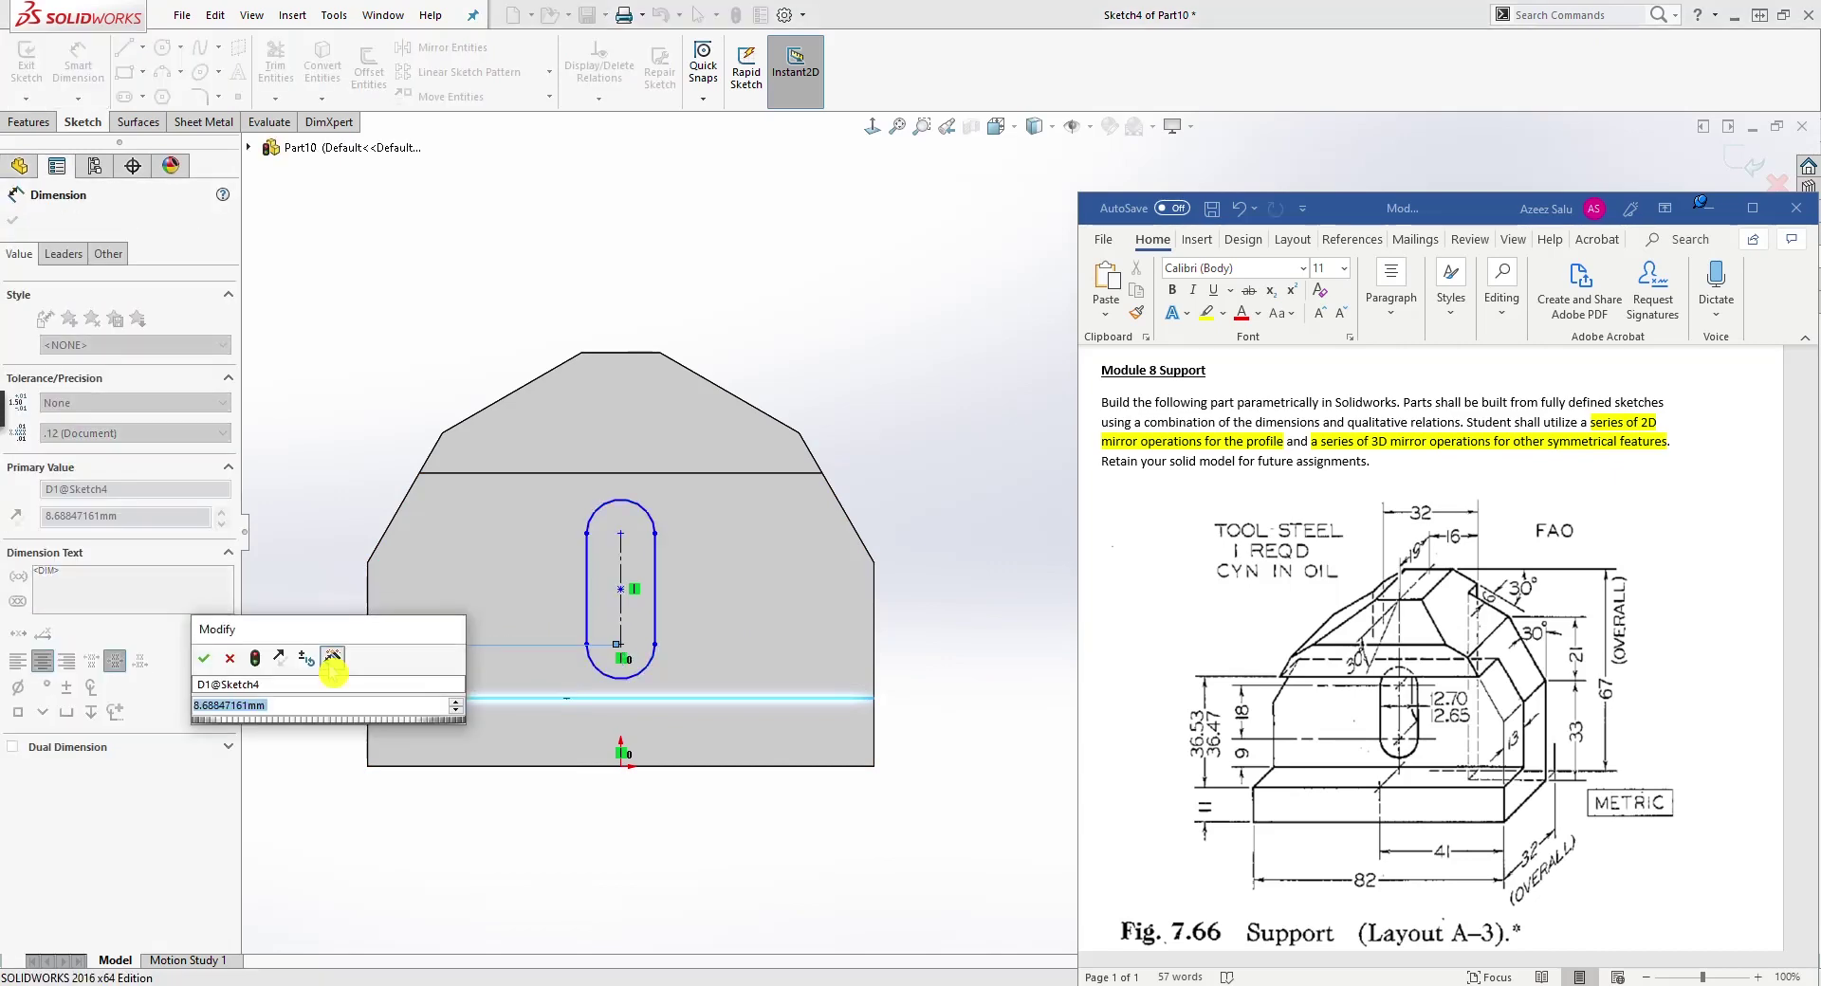
type("9")
key("Return")
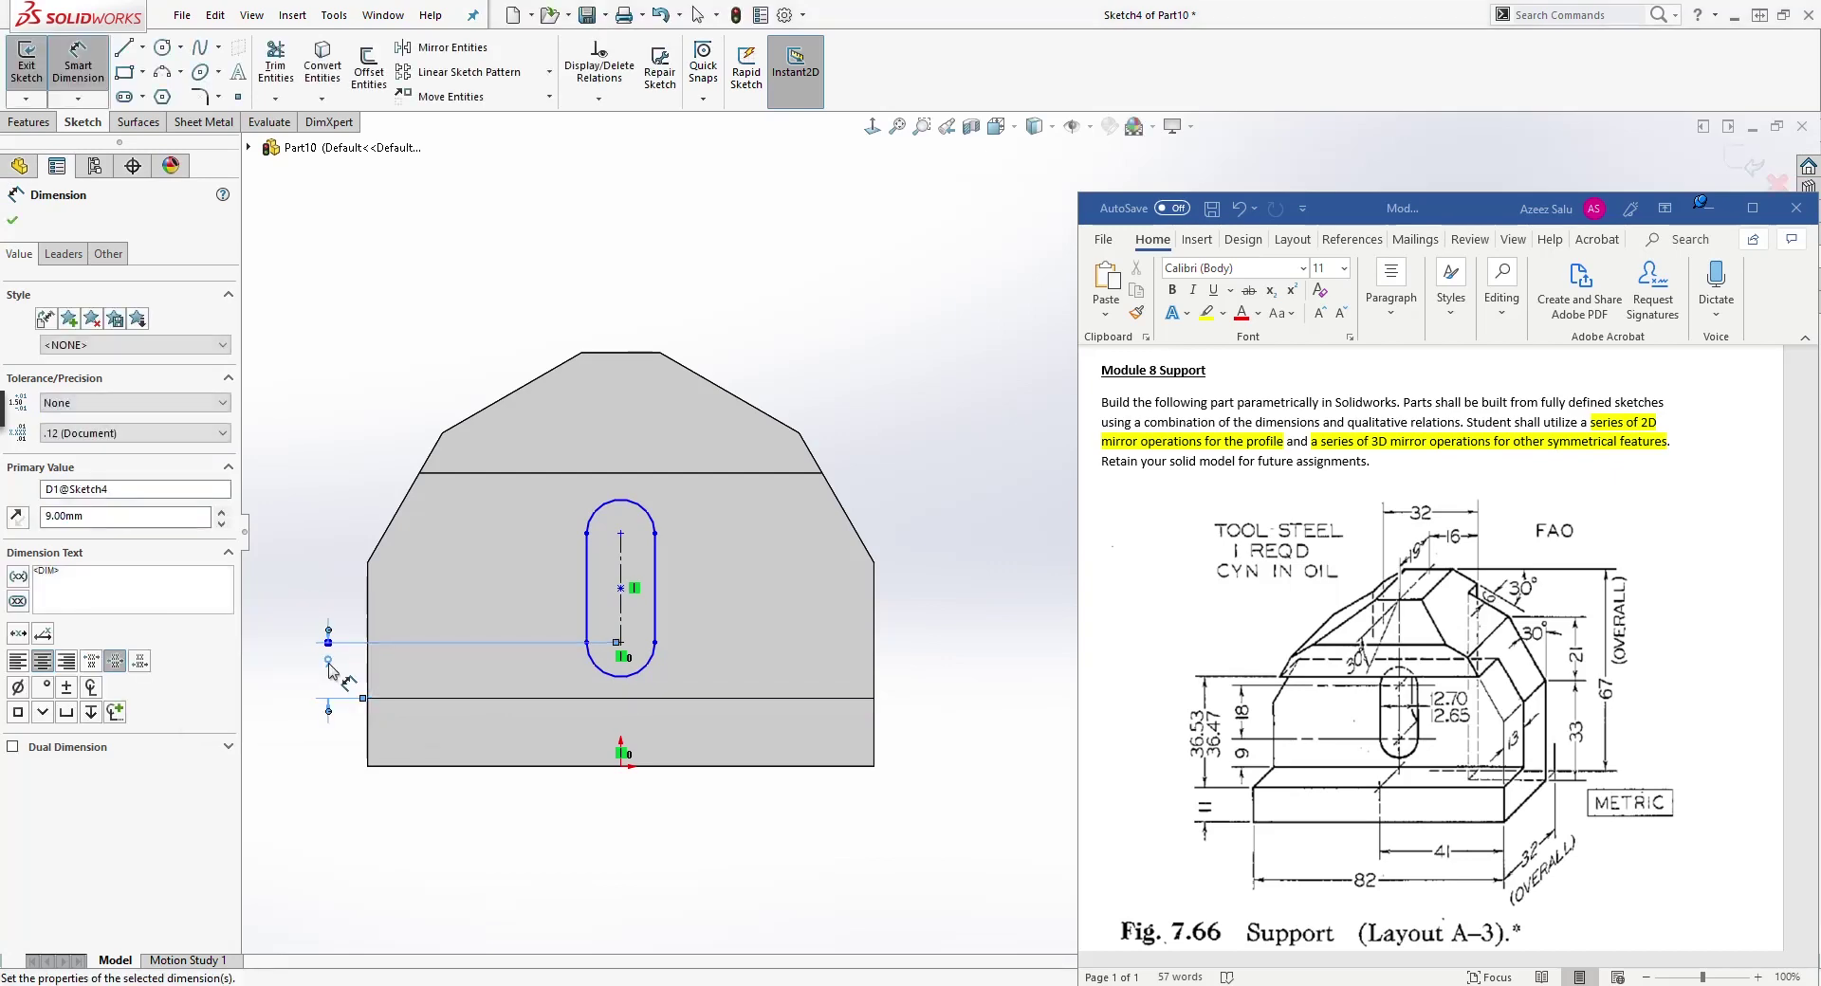
left_click(500, 917)
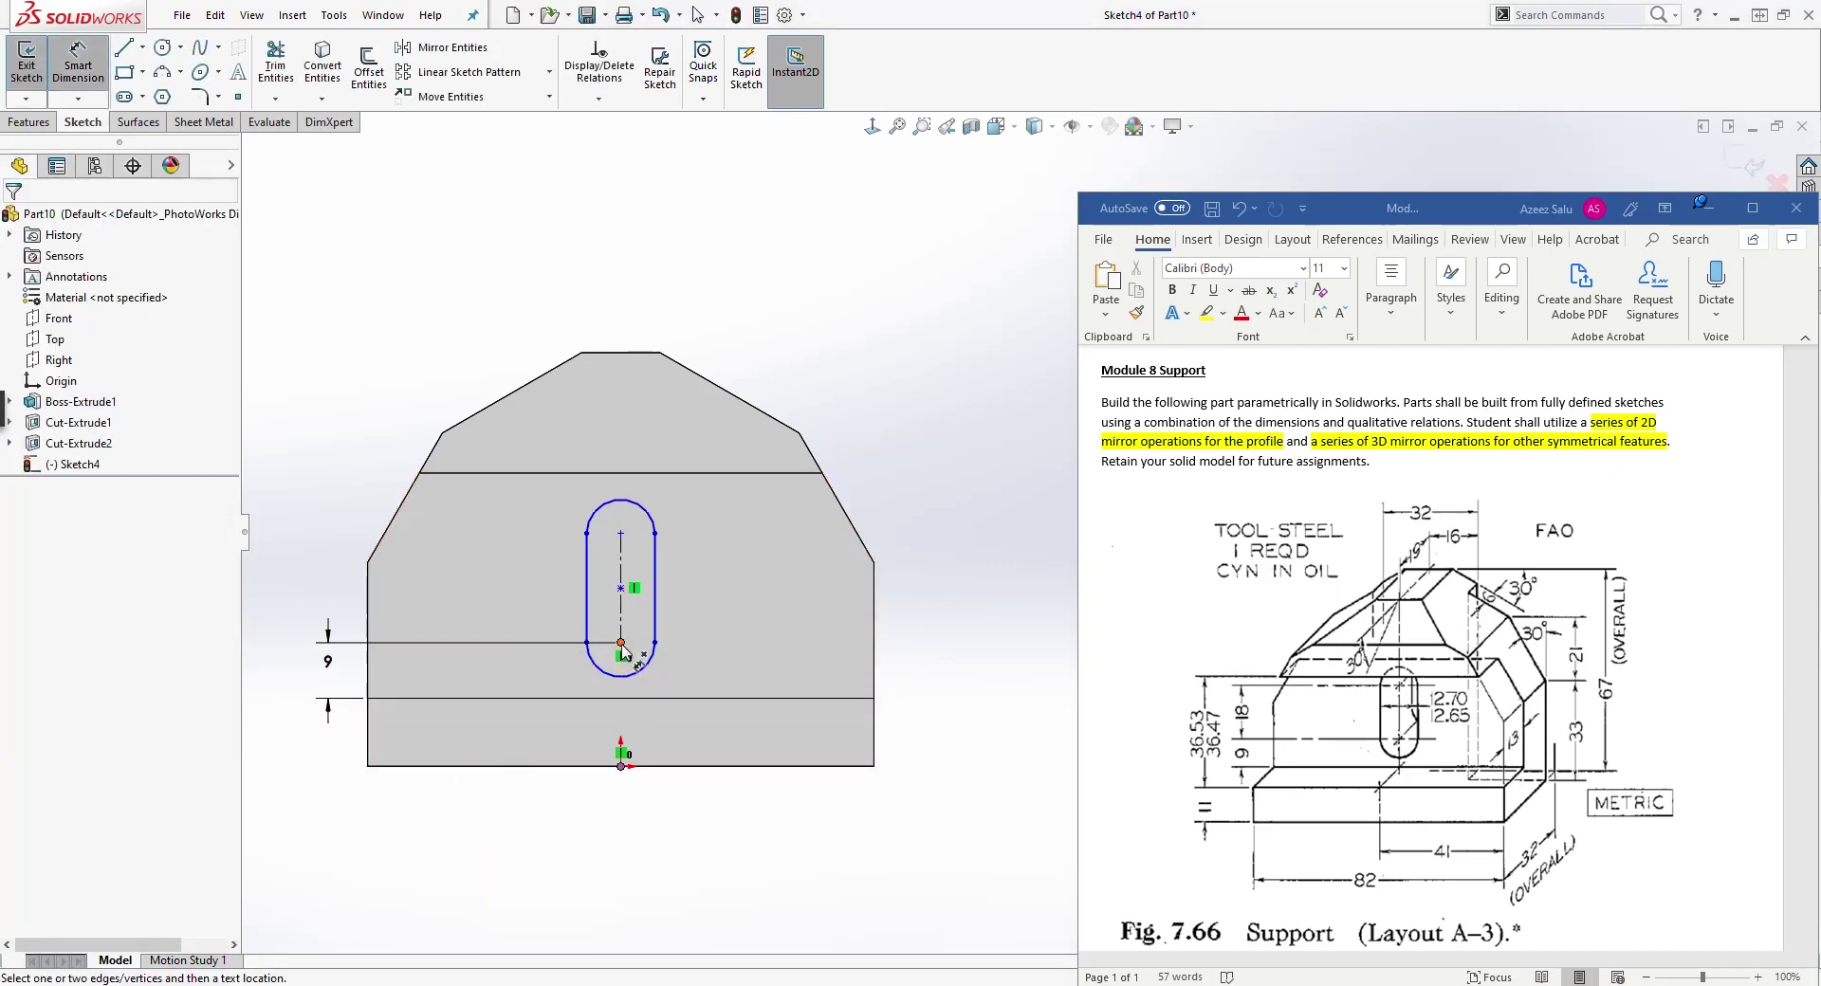
Step: Dimension the distance between the slot's lower and upper arc centres as 18 mm
left_click(590, 536)
left_click(620, 533)
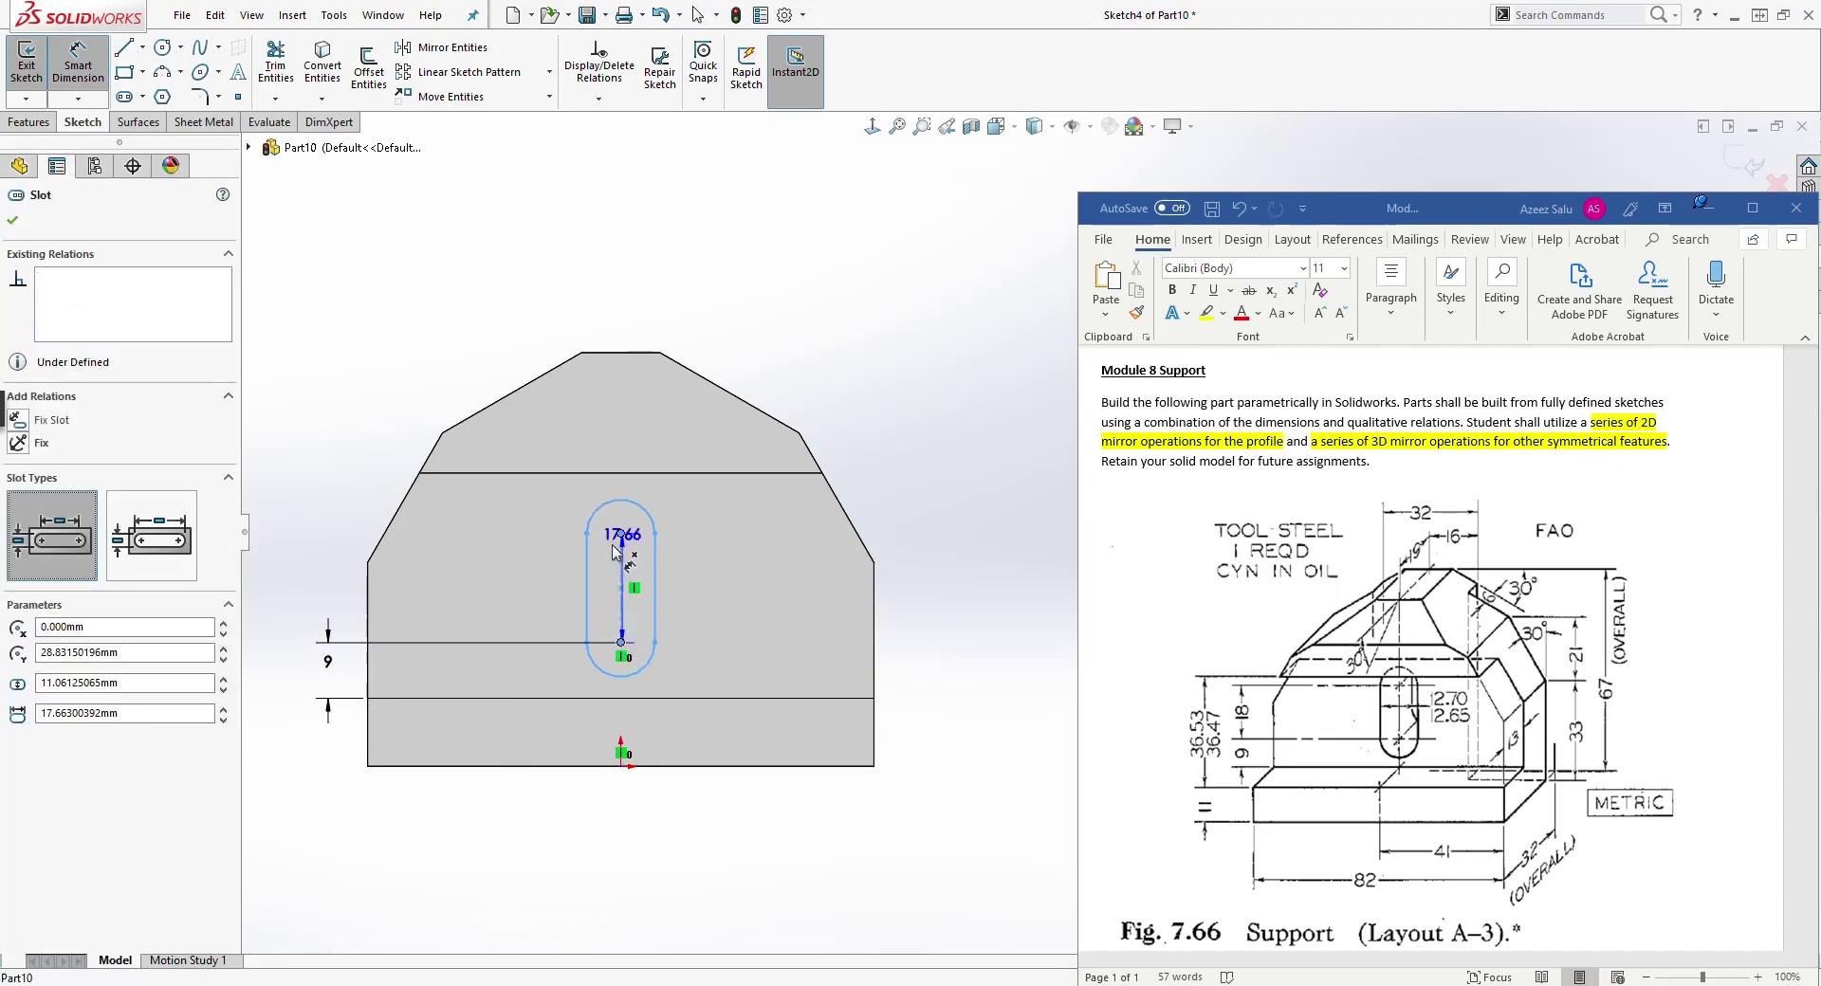
left_click(333, 571)
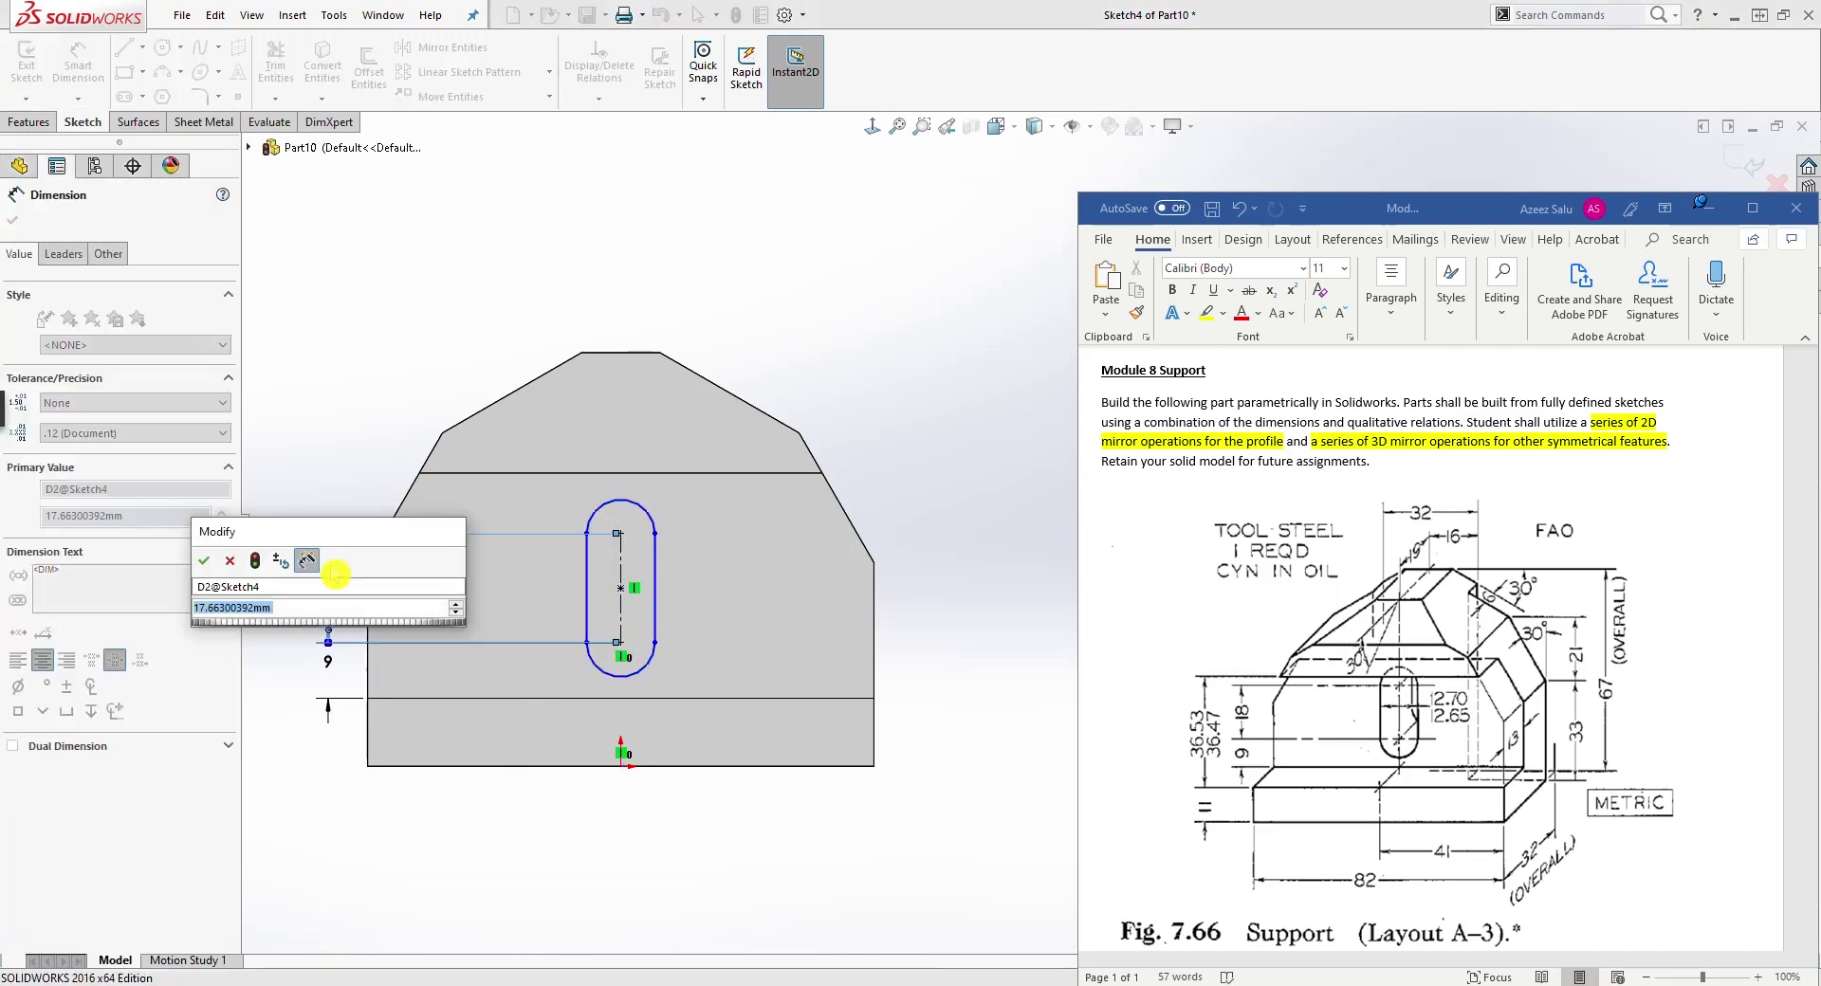
type("1")
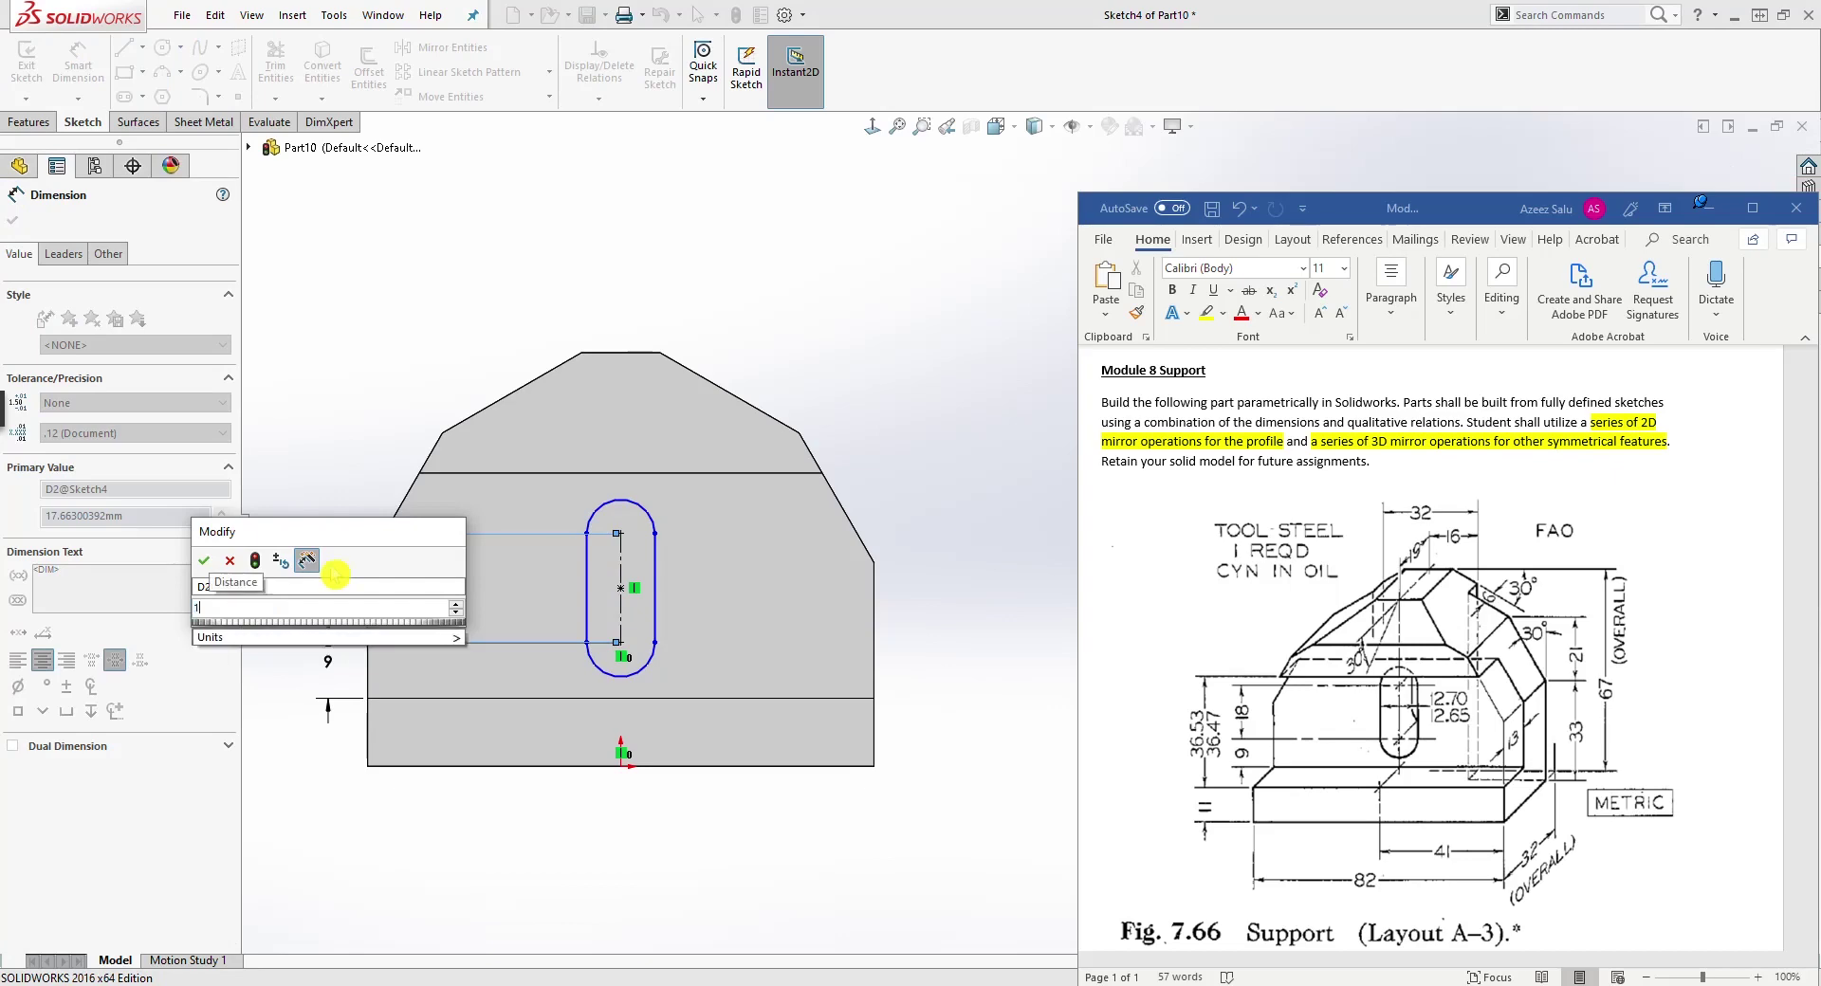
type("8")
key("Return")
key("Escape")
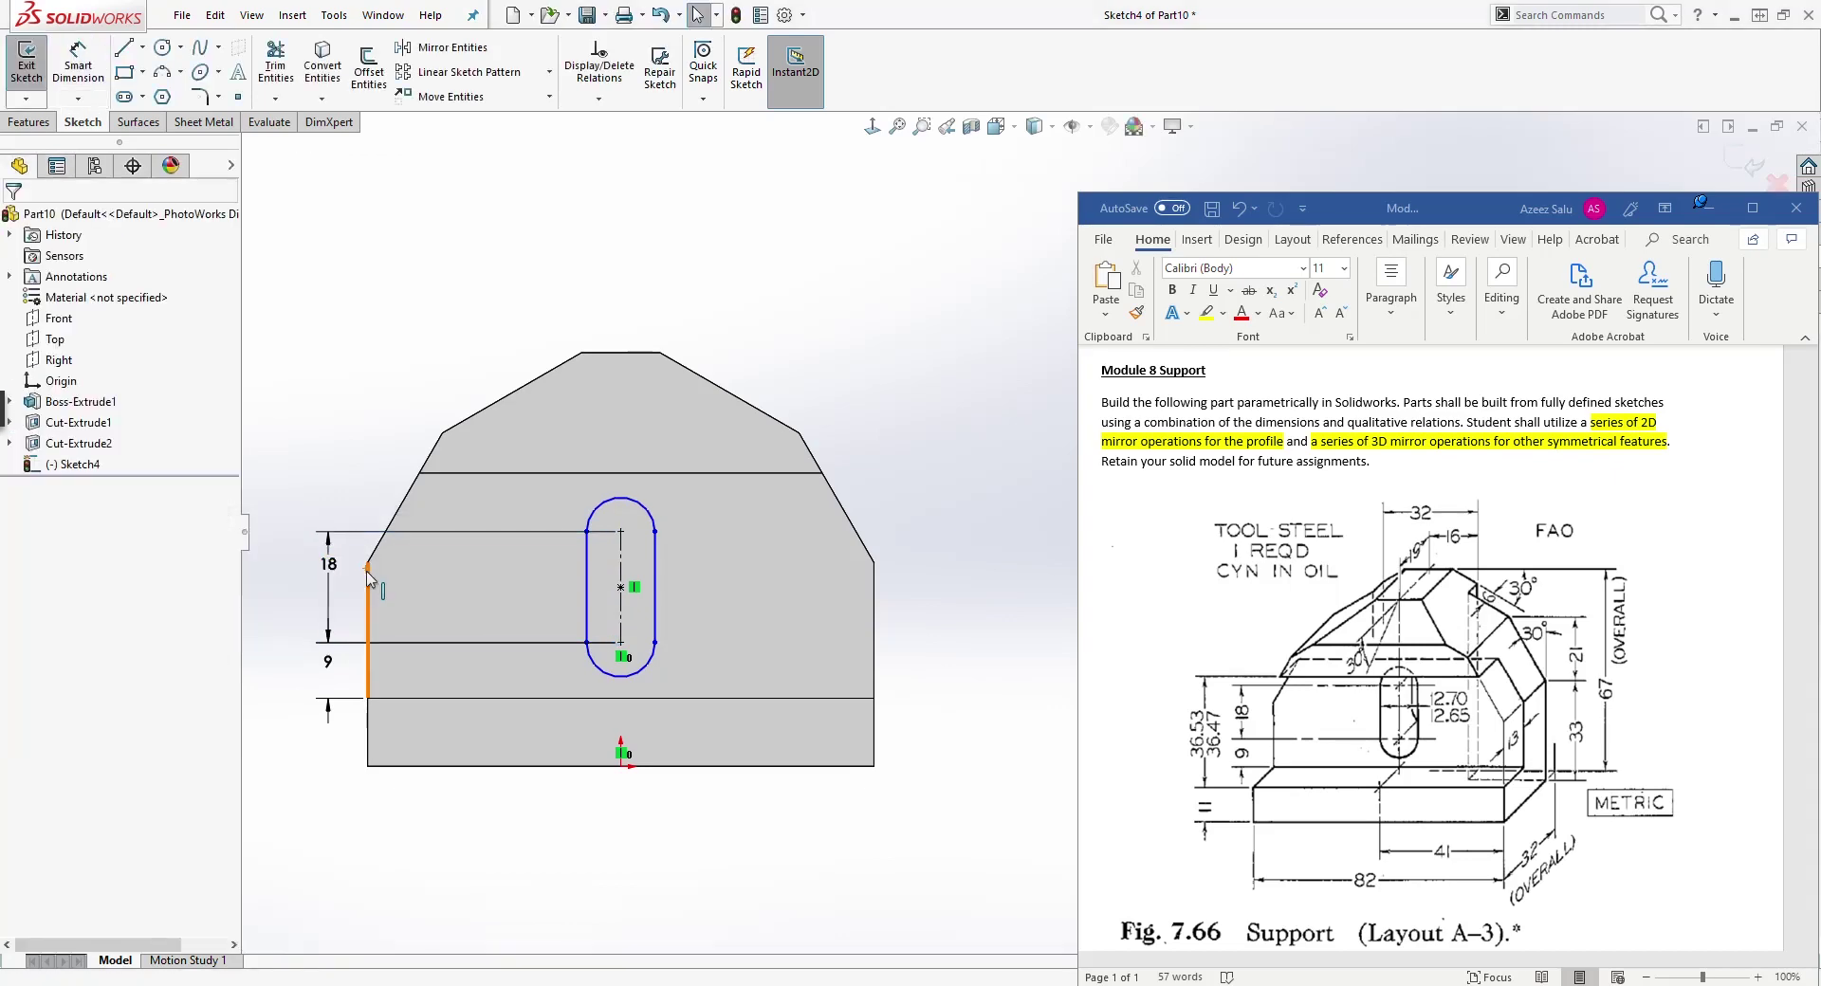
Step: Dimension the slot's width with the averaged limits expression (12.70+12.65)/2
left_click(1443, 860)
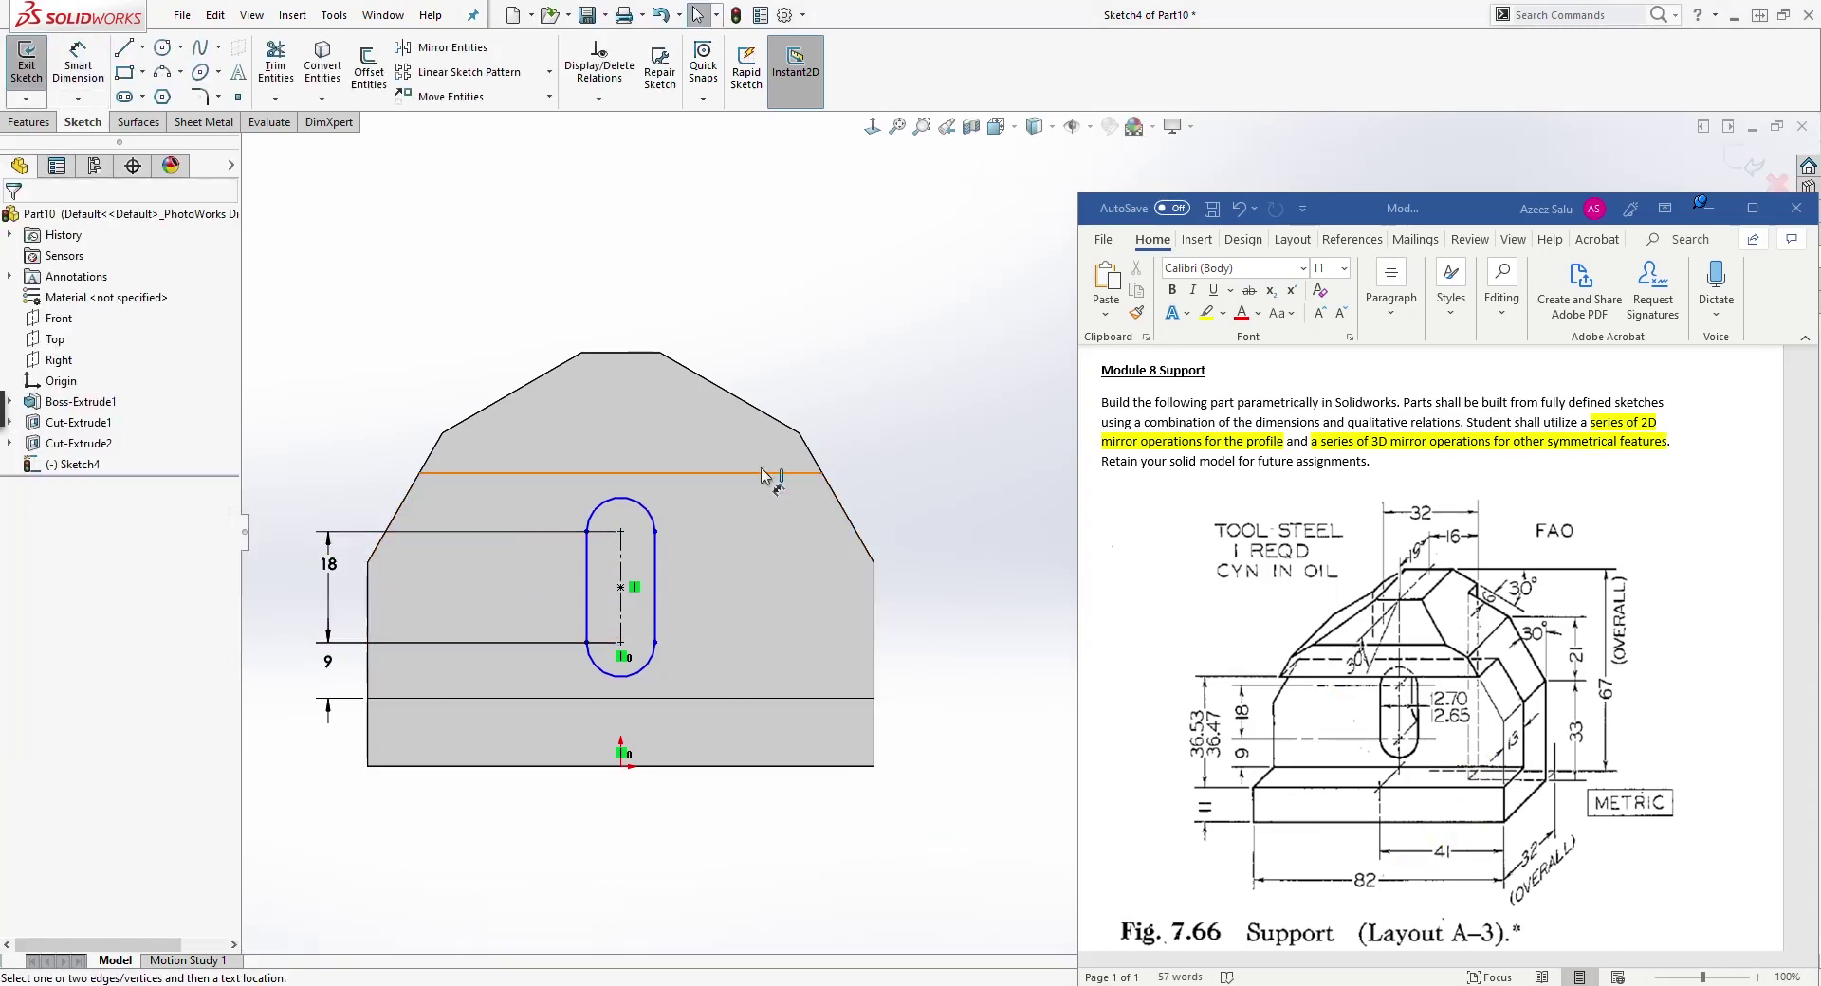
key("d")
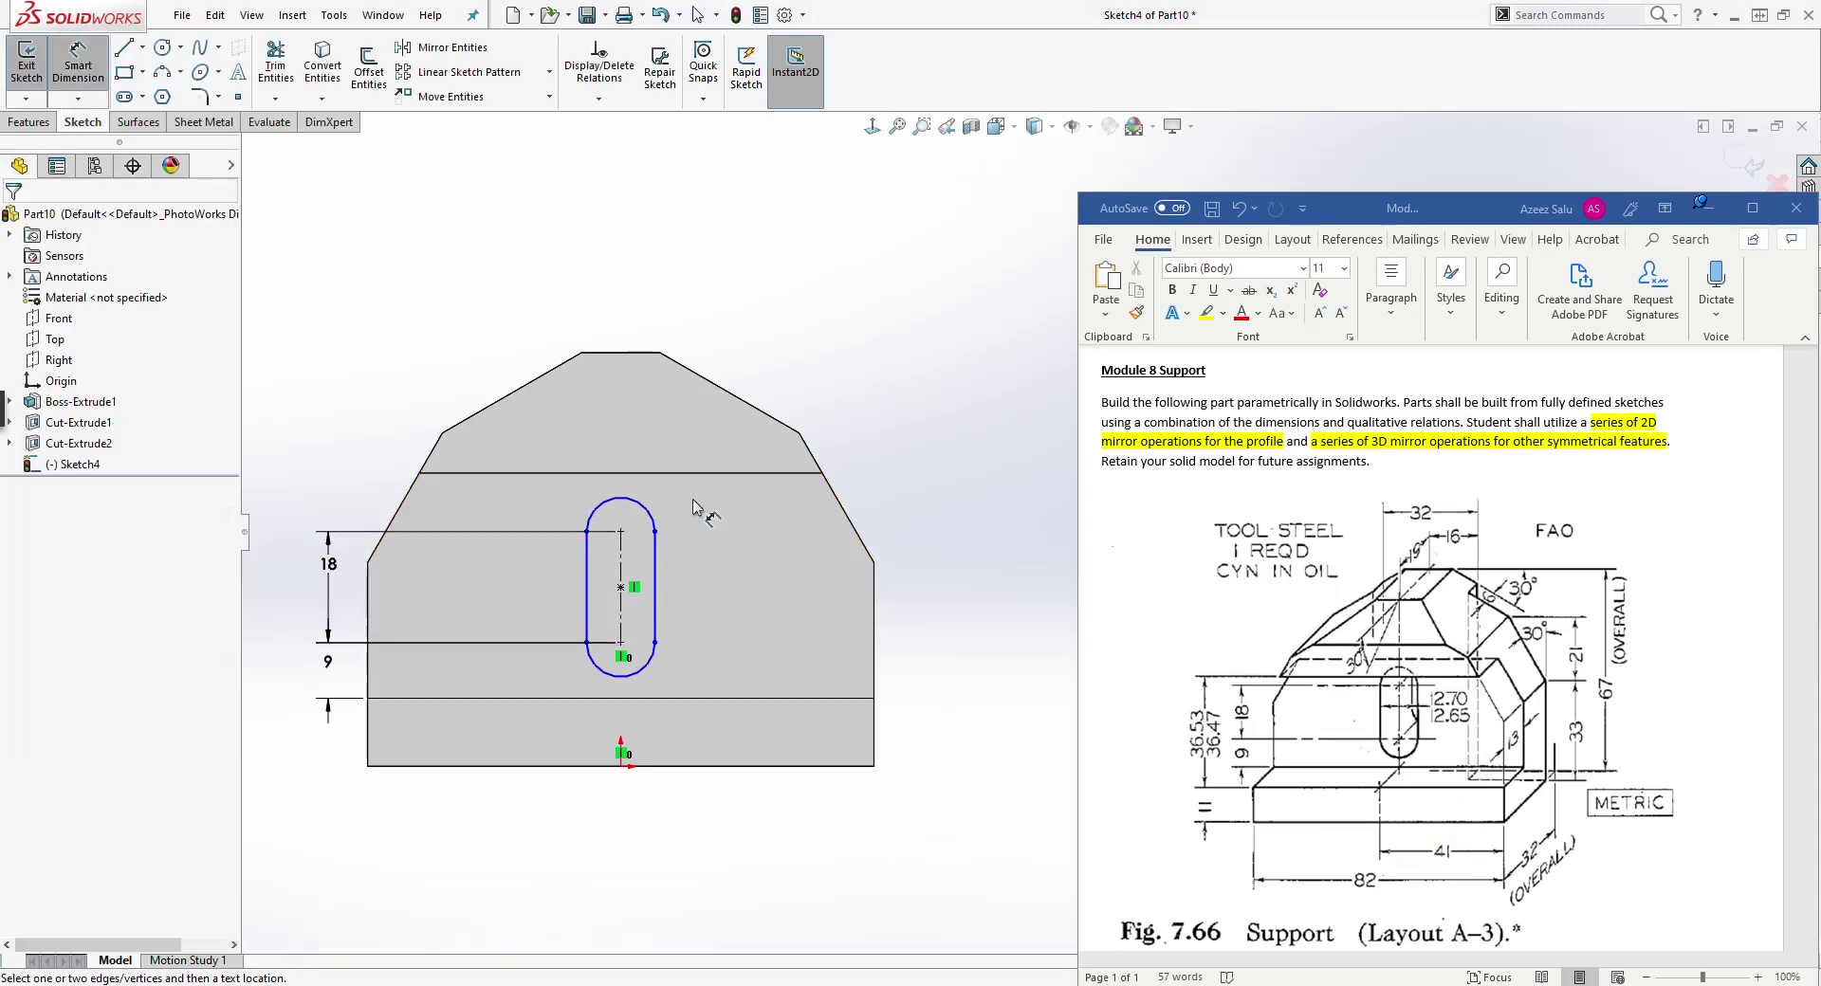
left_click(589, 567)
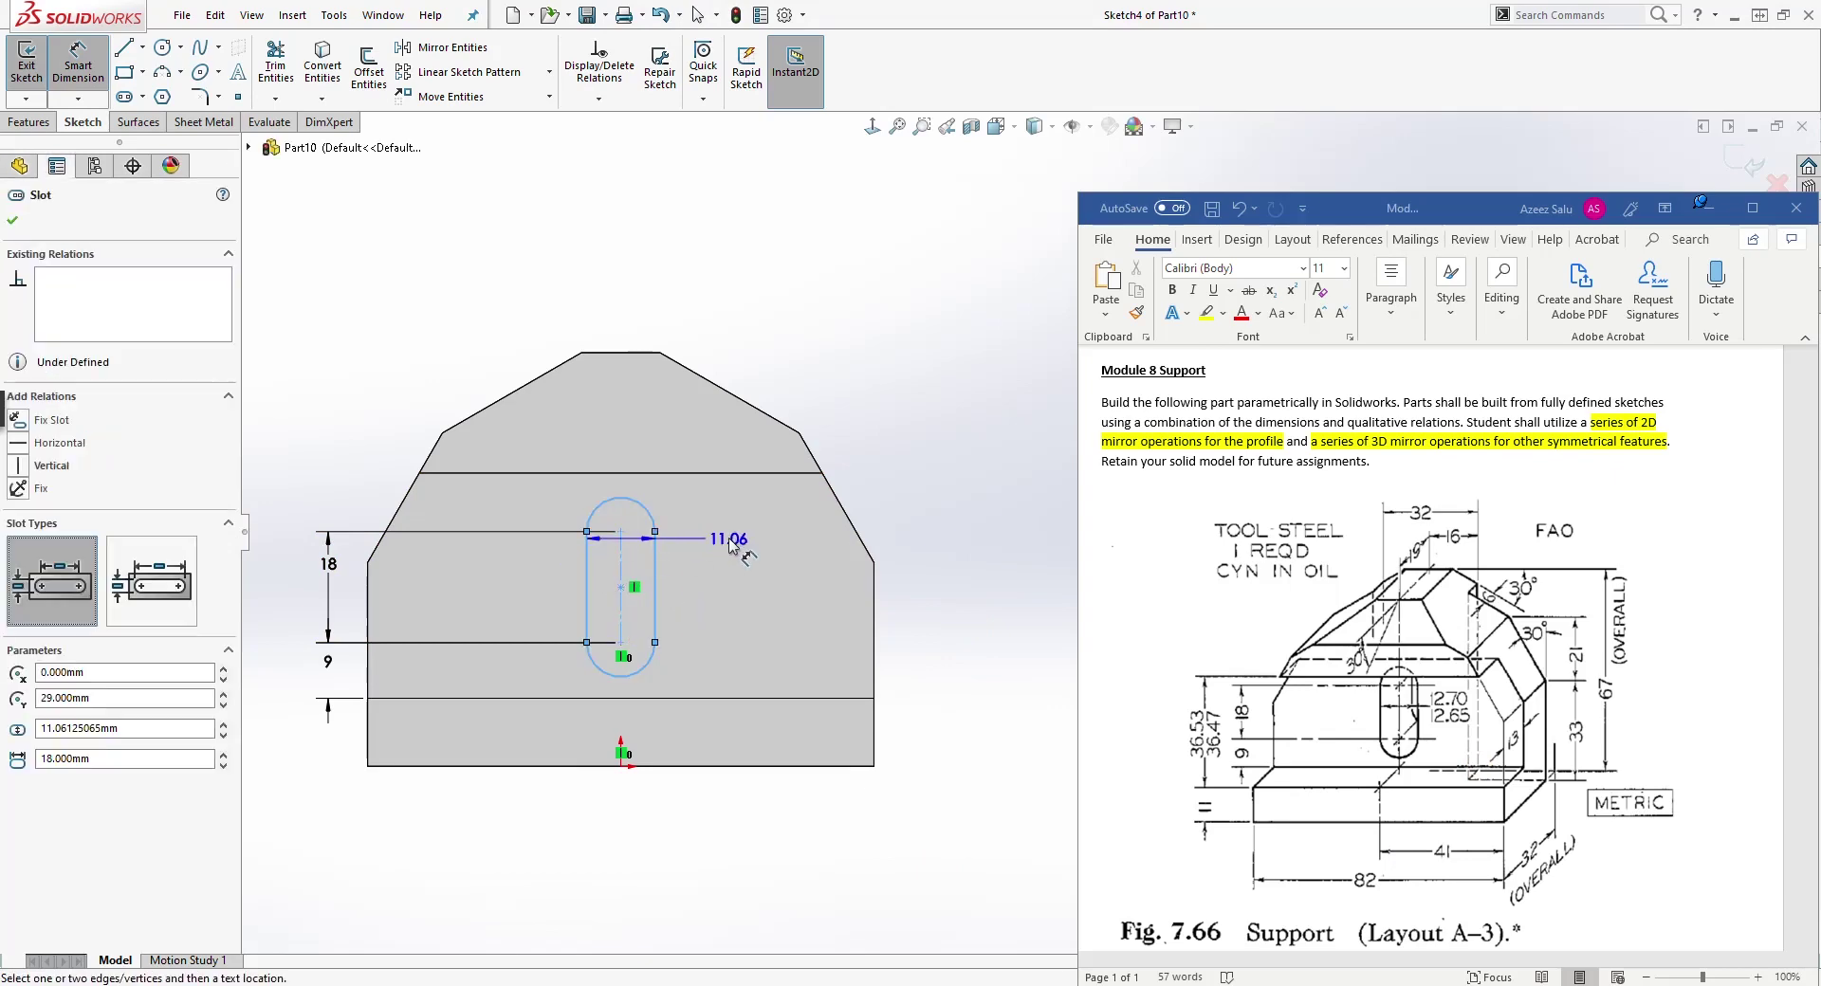
left_click(732, 542)
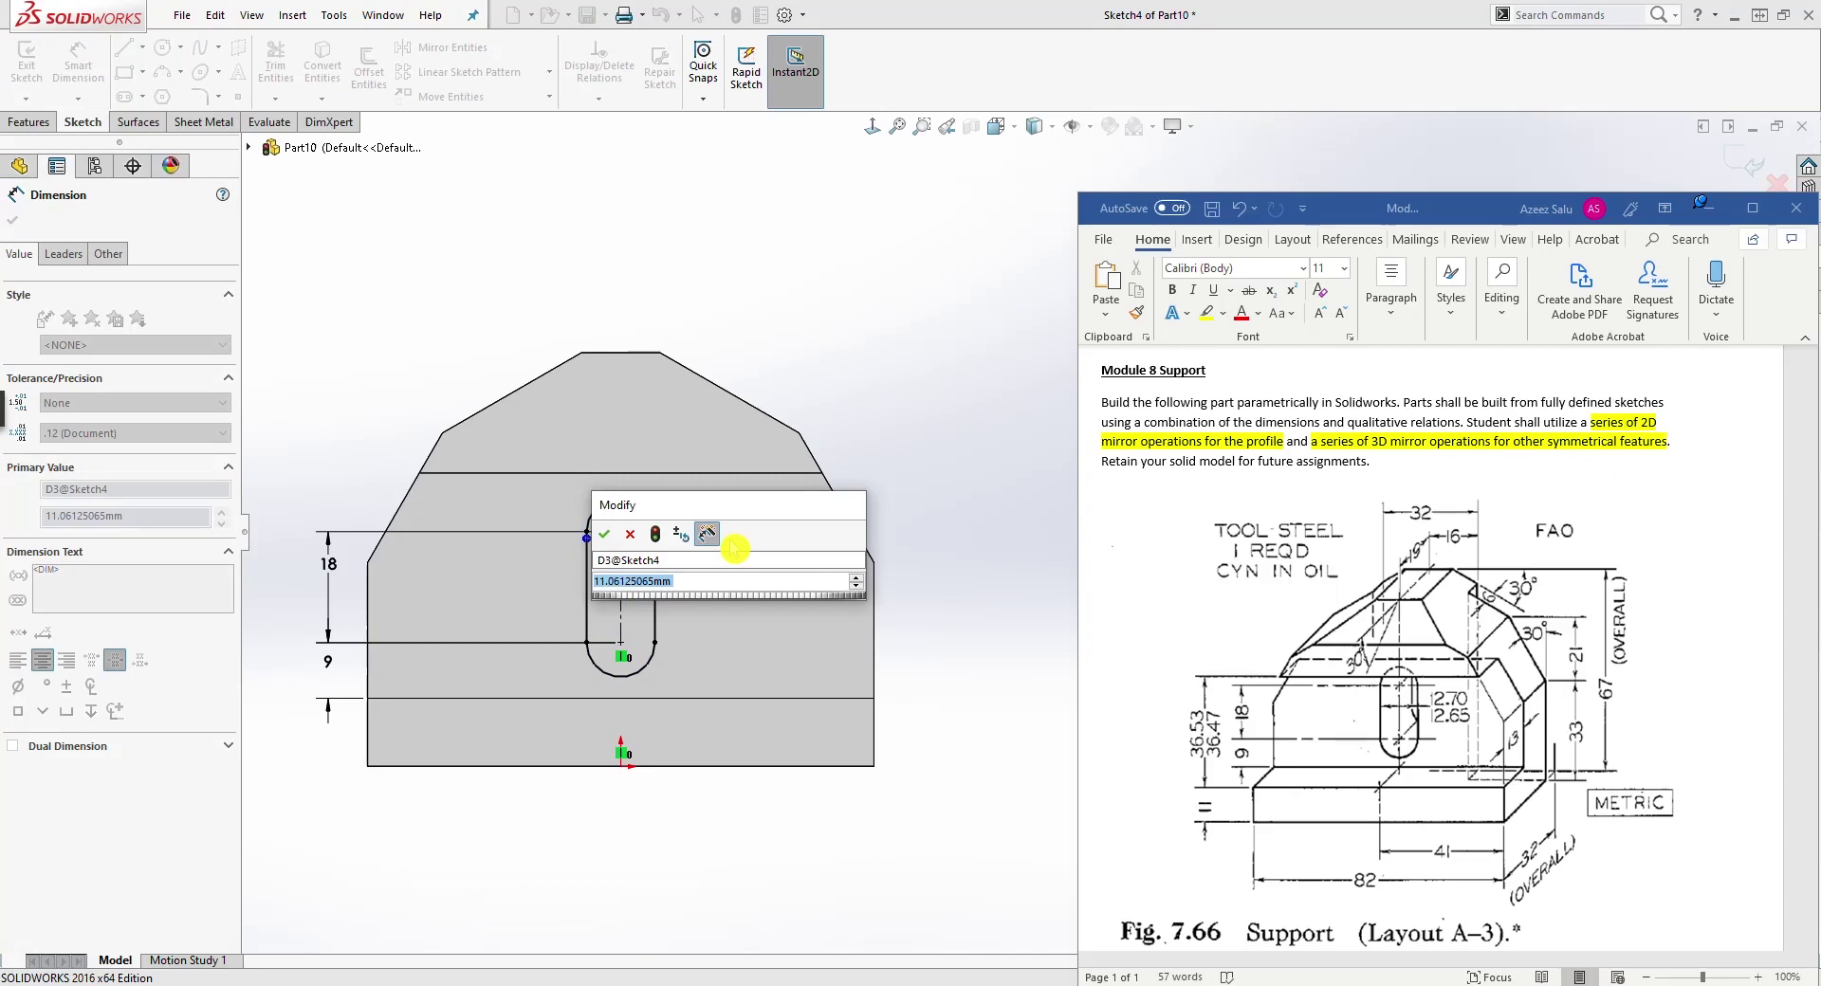
type("=")
type("12.7")
type("0")
type("+")
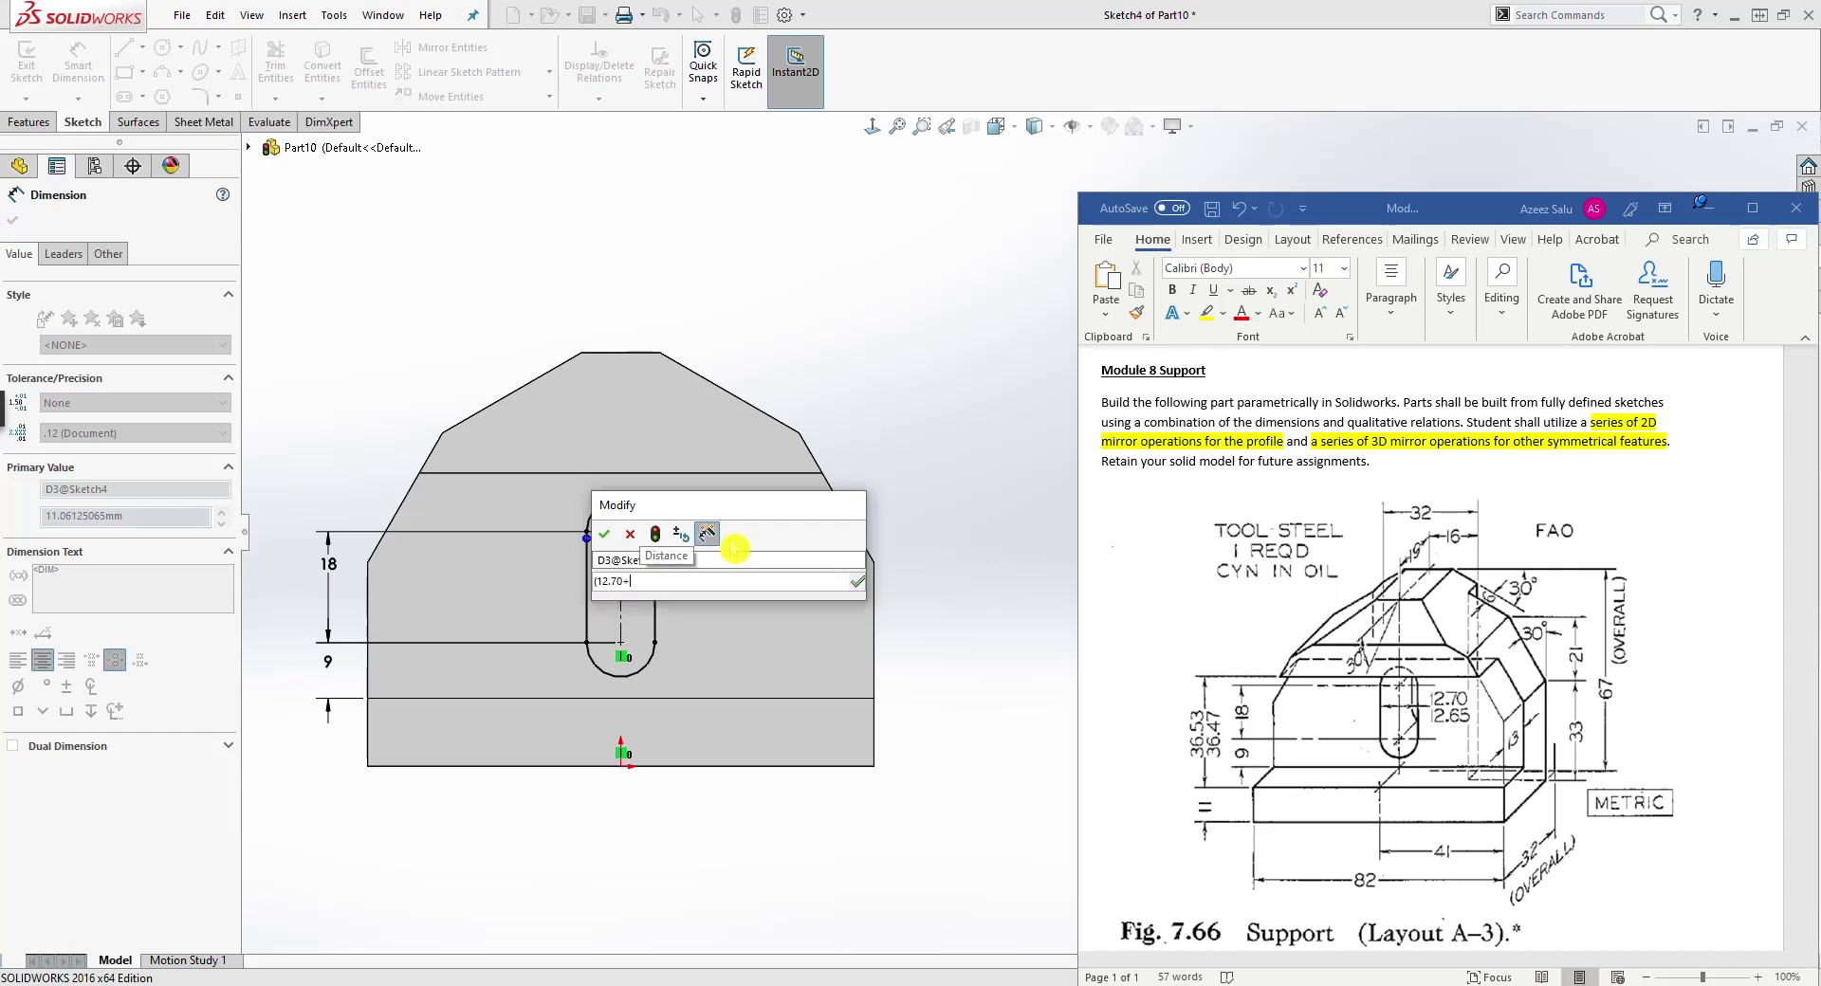
type("12.68")
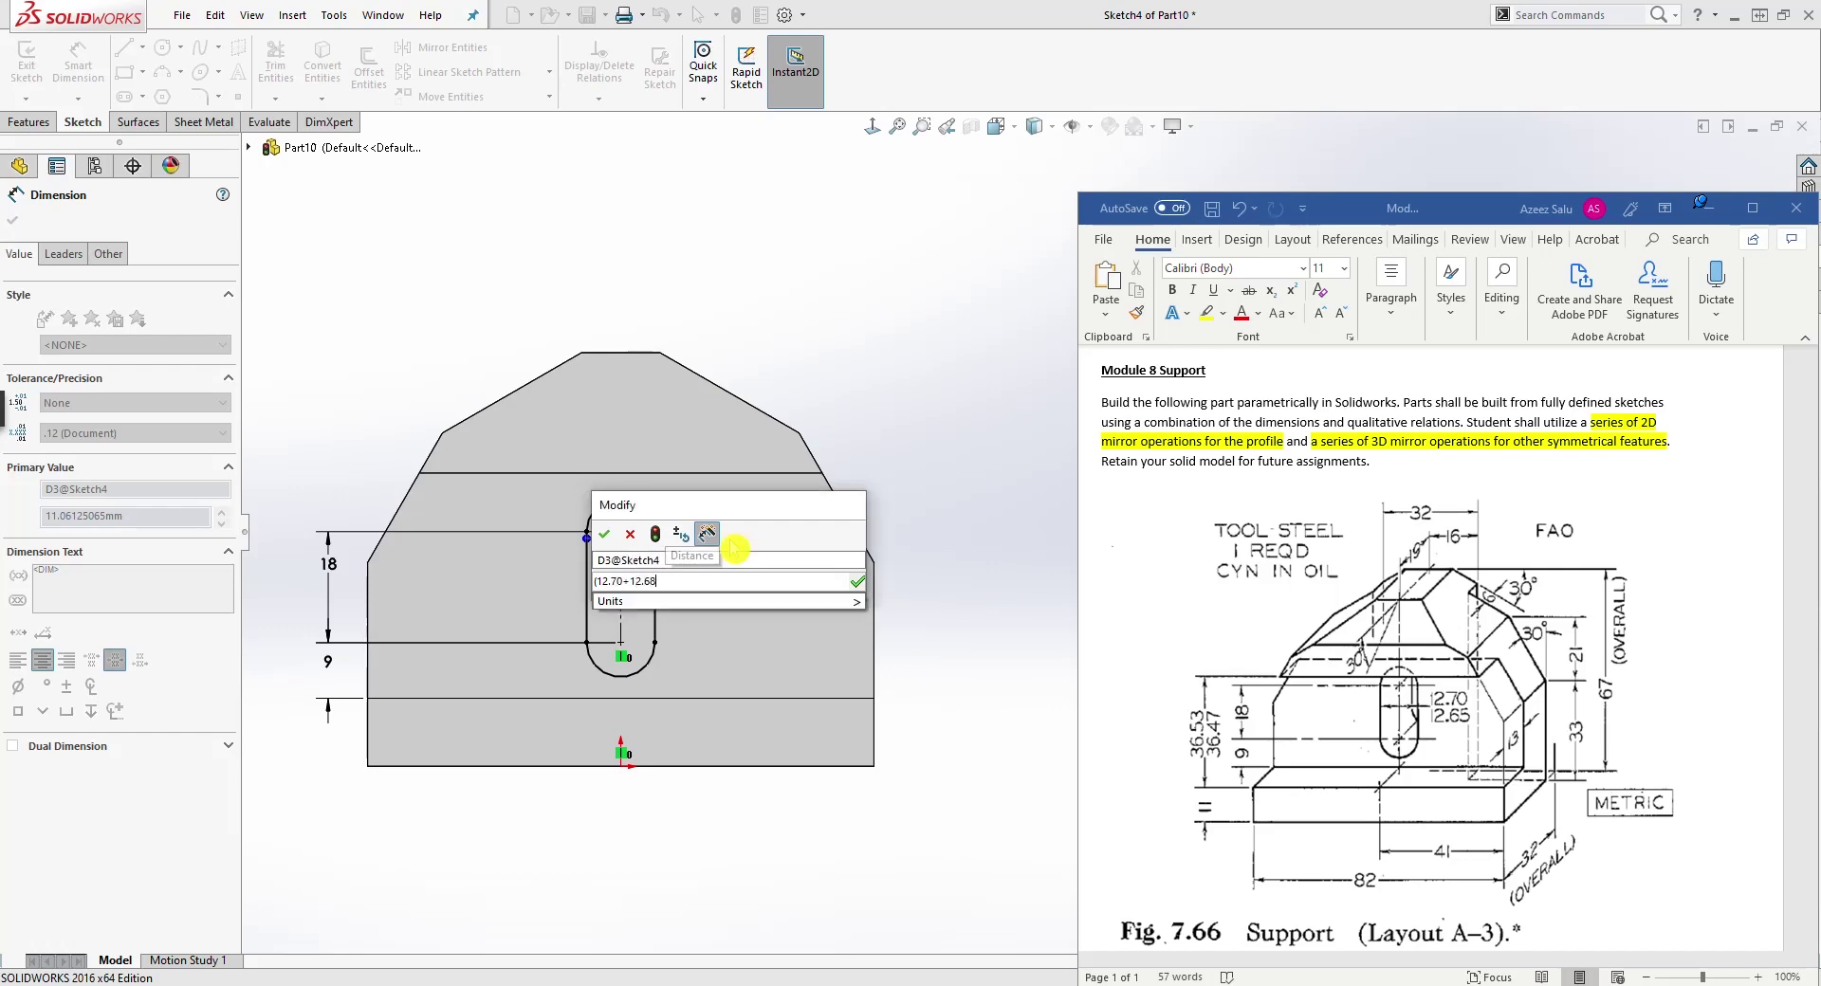
key("BackSpace")
type("5)/2")
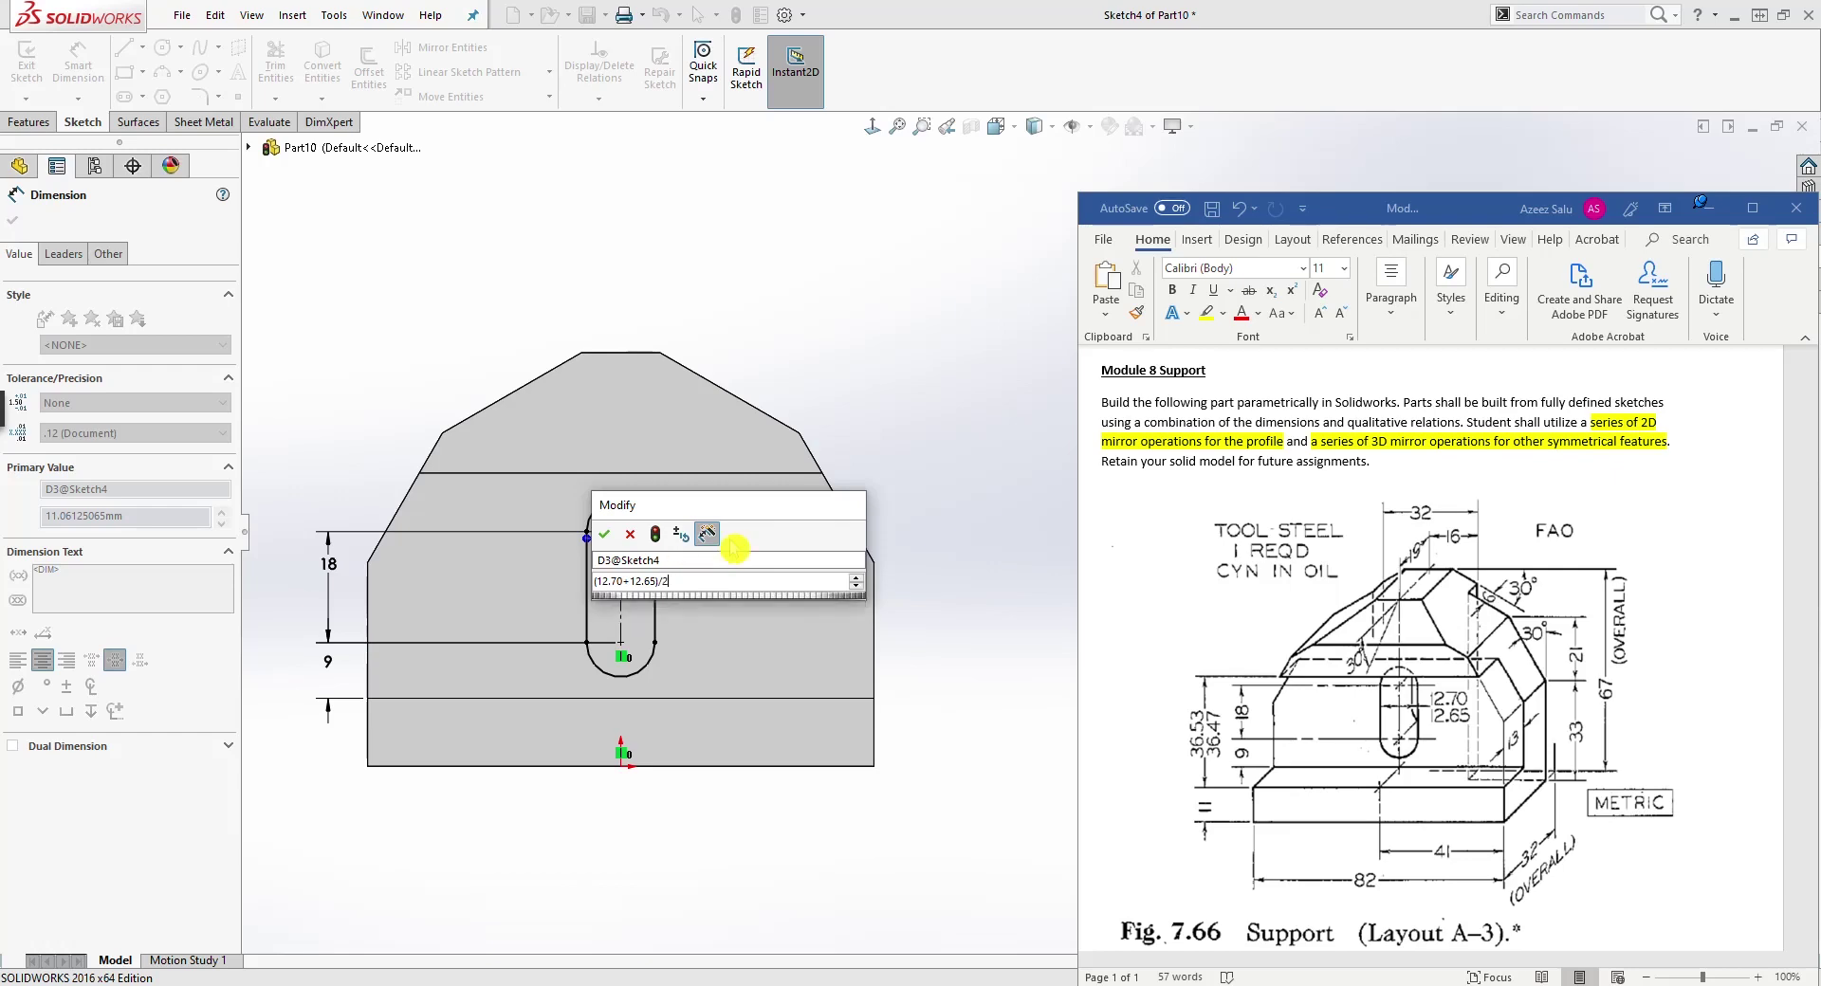
key("Return")
key("Escape")
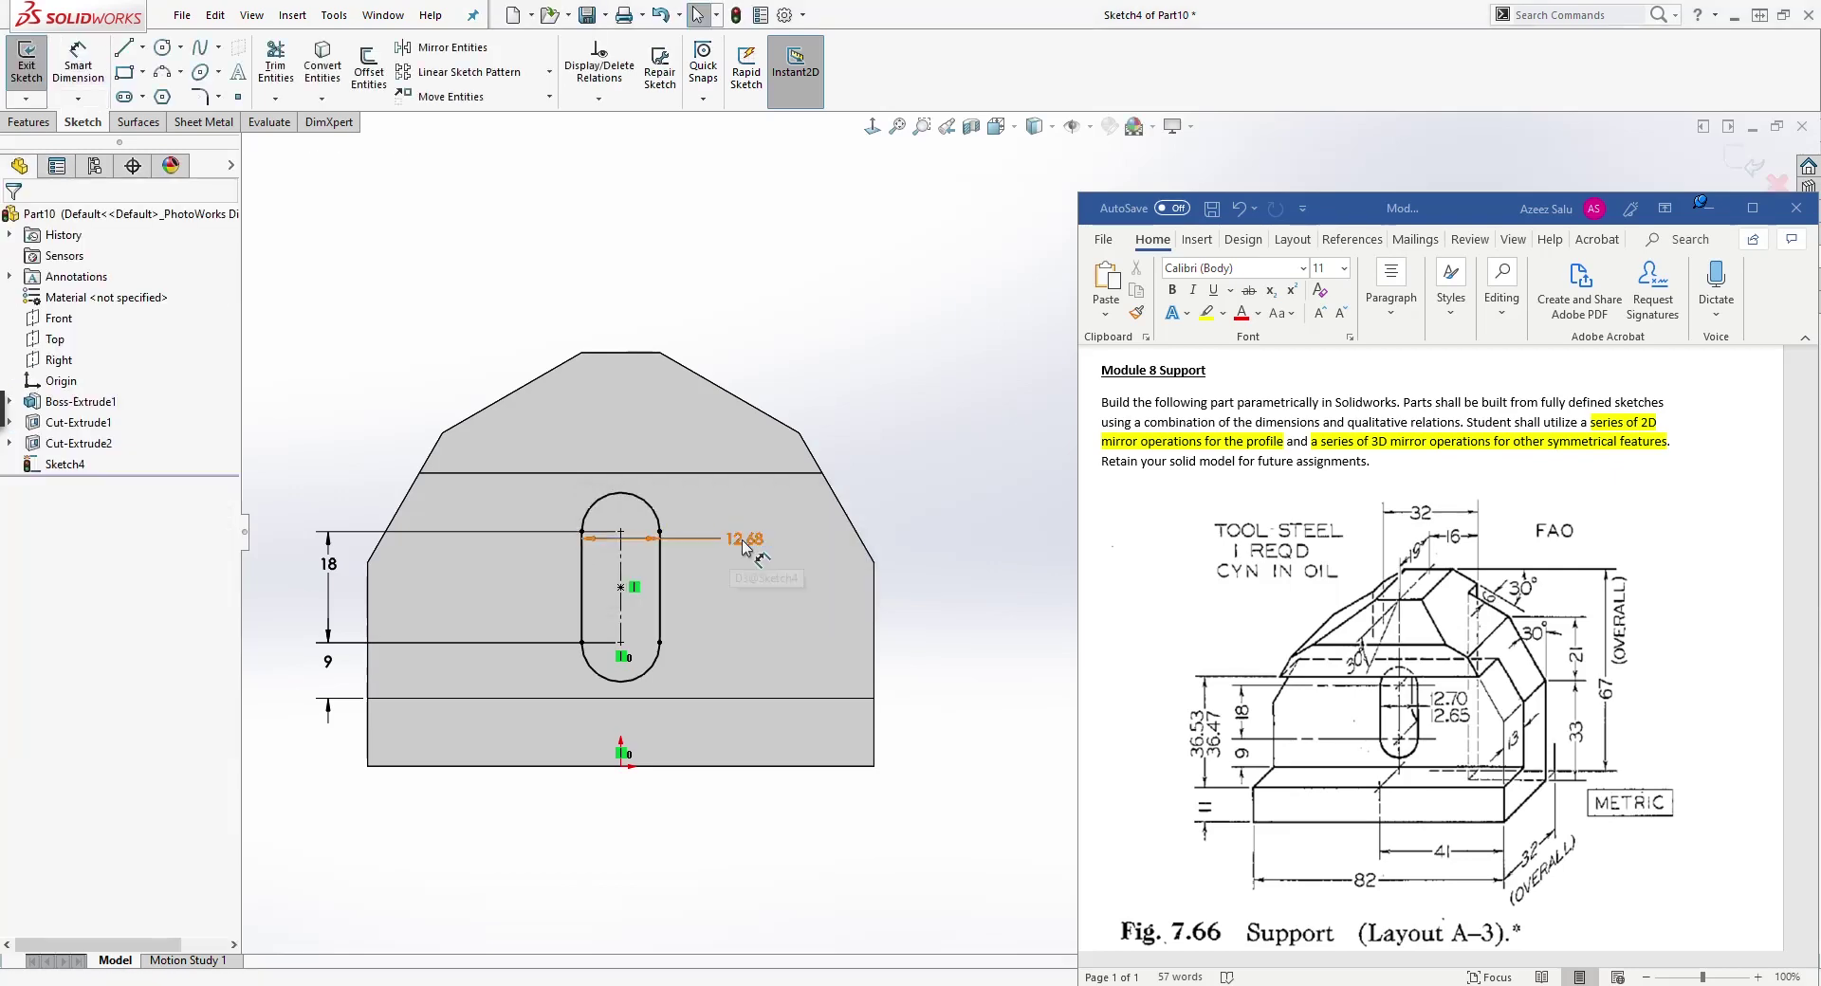
Step: Cut the slot through the back wall with an Extruded Cut using the Up To Next end condition
left_click(30, 122)
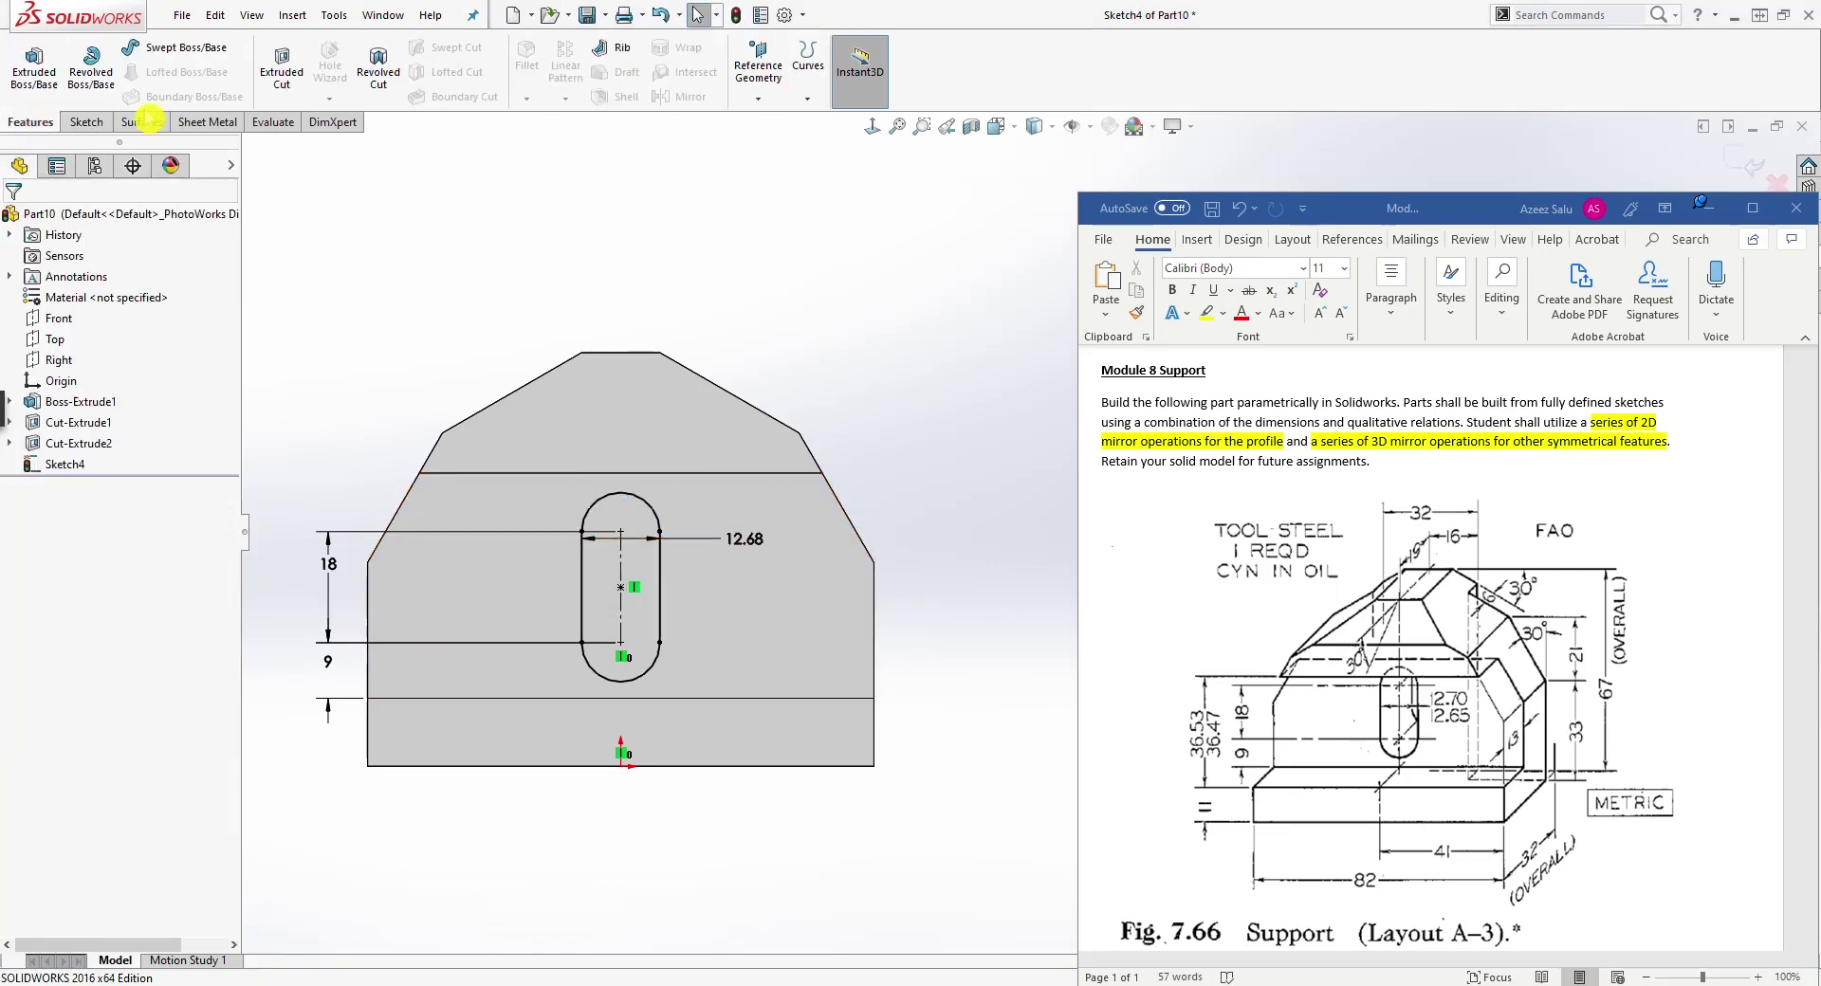
left_click(281, 65)
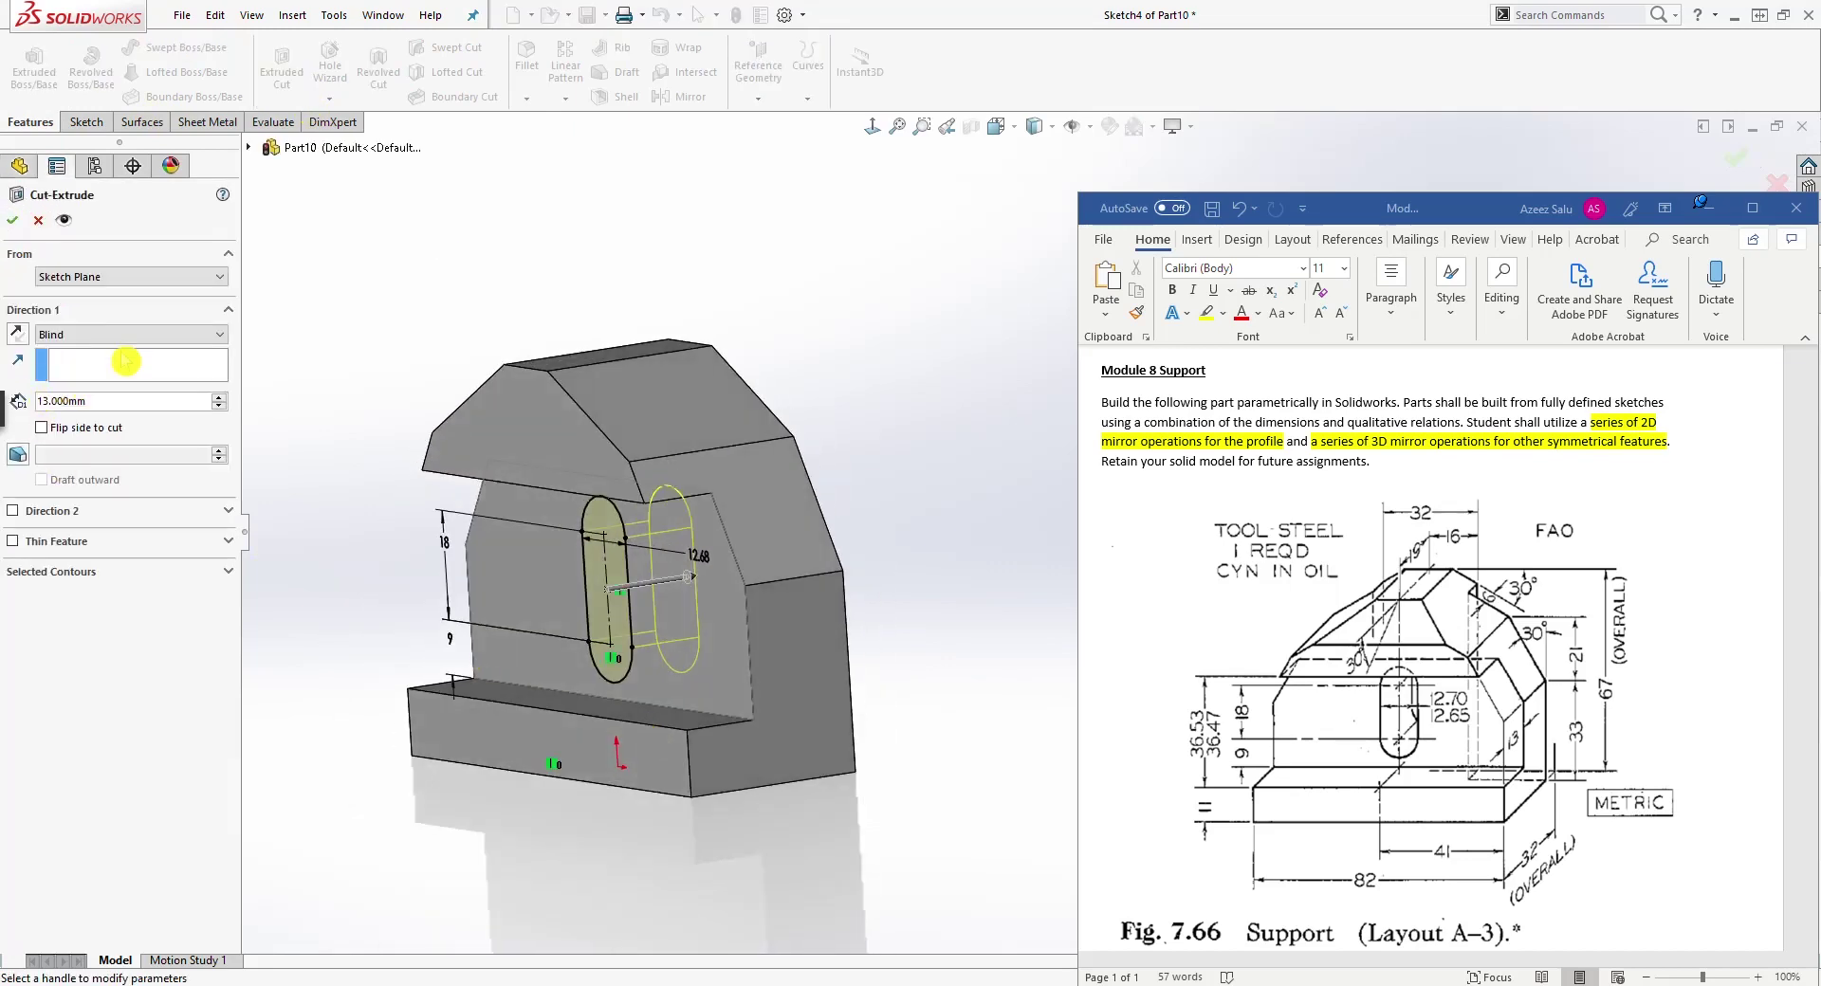
left_click(128, 333)
left_click(131, 390)
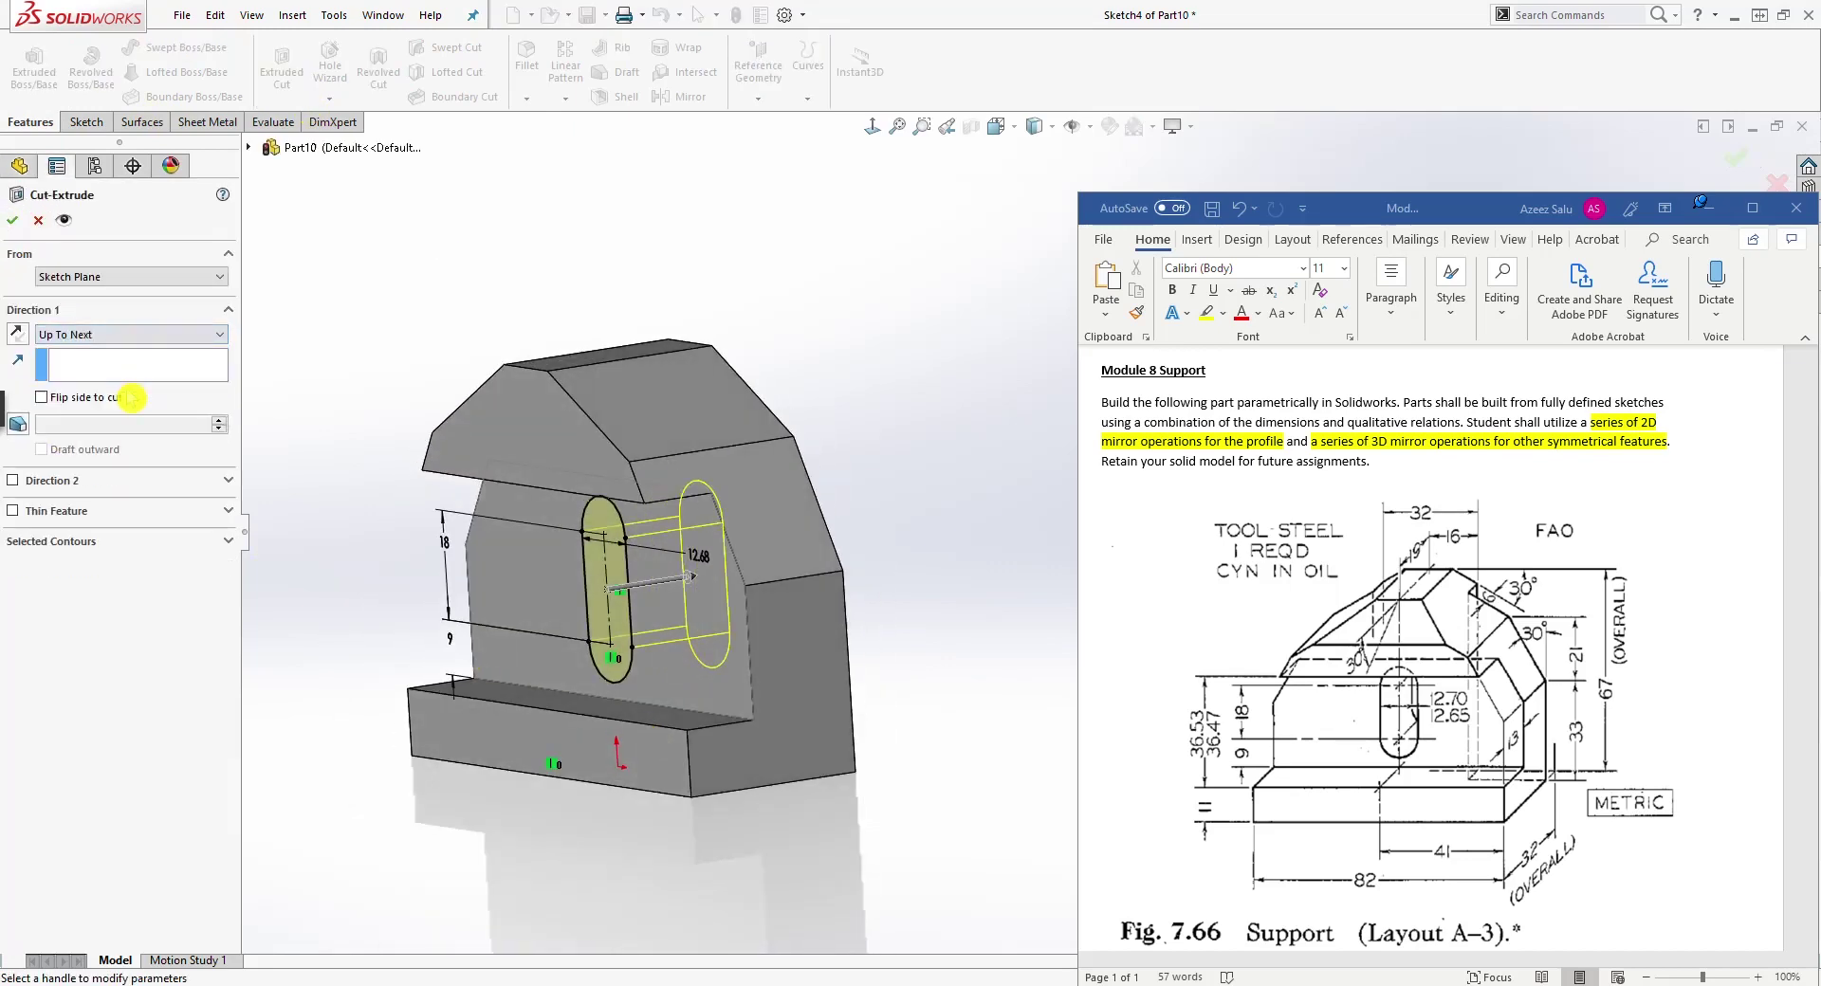
left_click(17, 227)
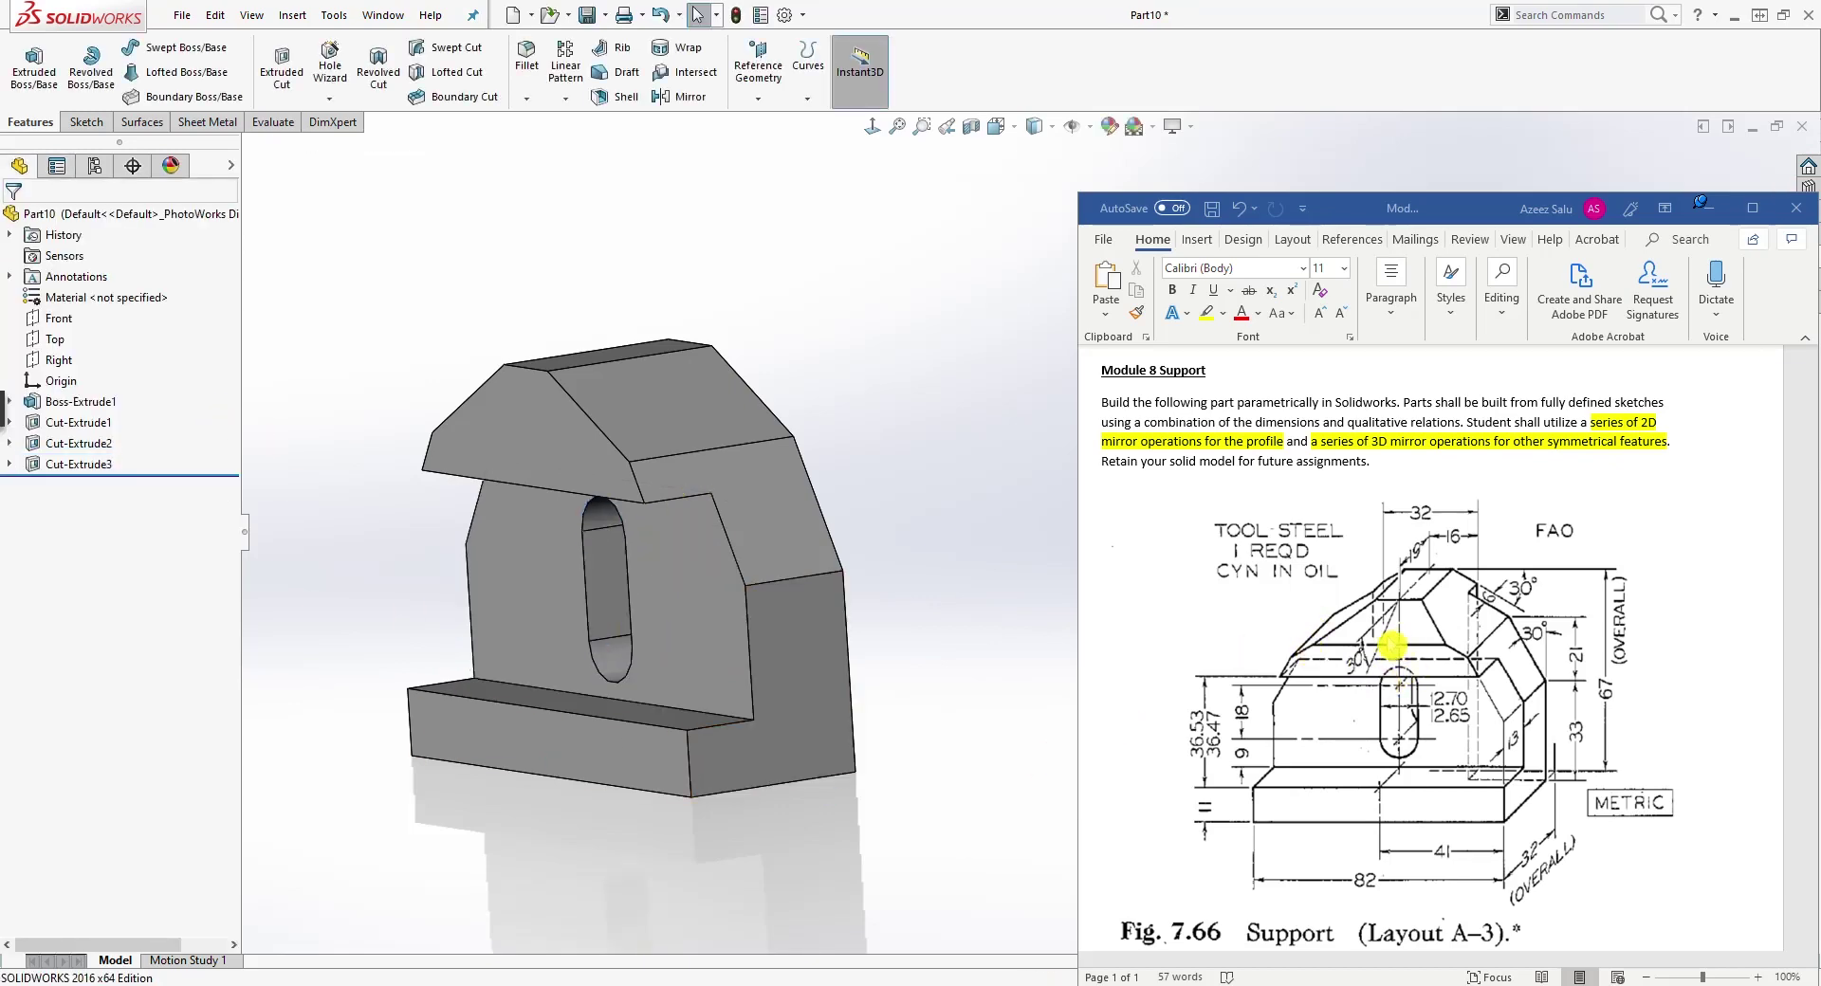
Step: Examine the part's side profile after the slot cut and return to the Front view
middle_click_drag(894, 628, 667, 652)
left_click(615, 627)
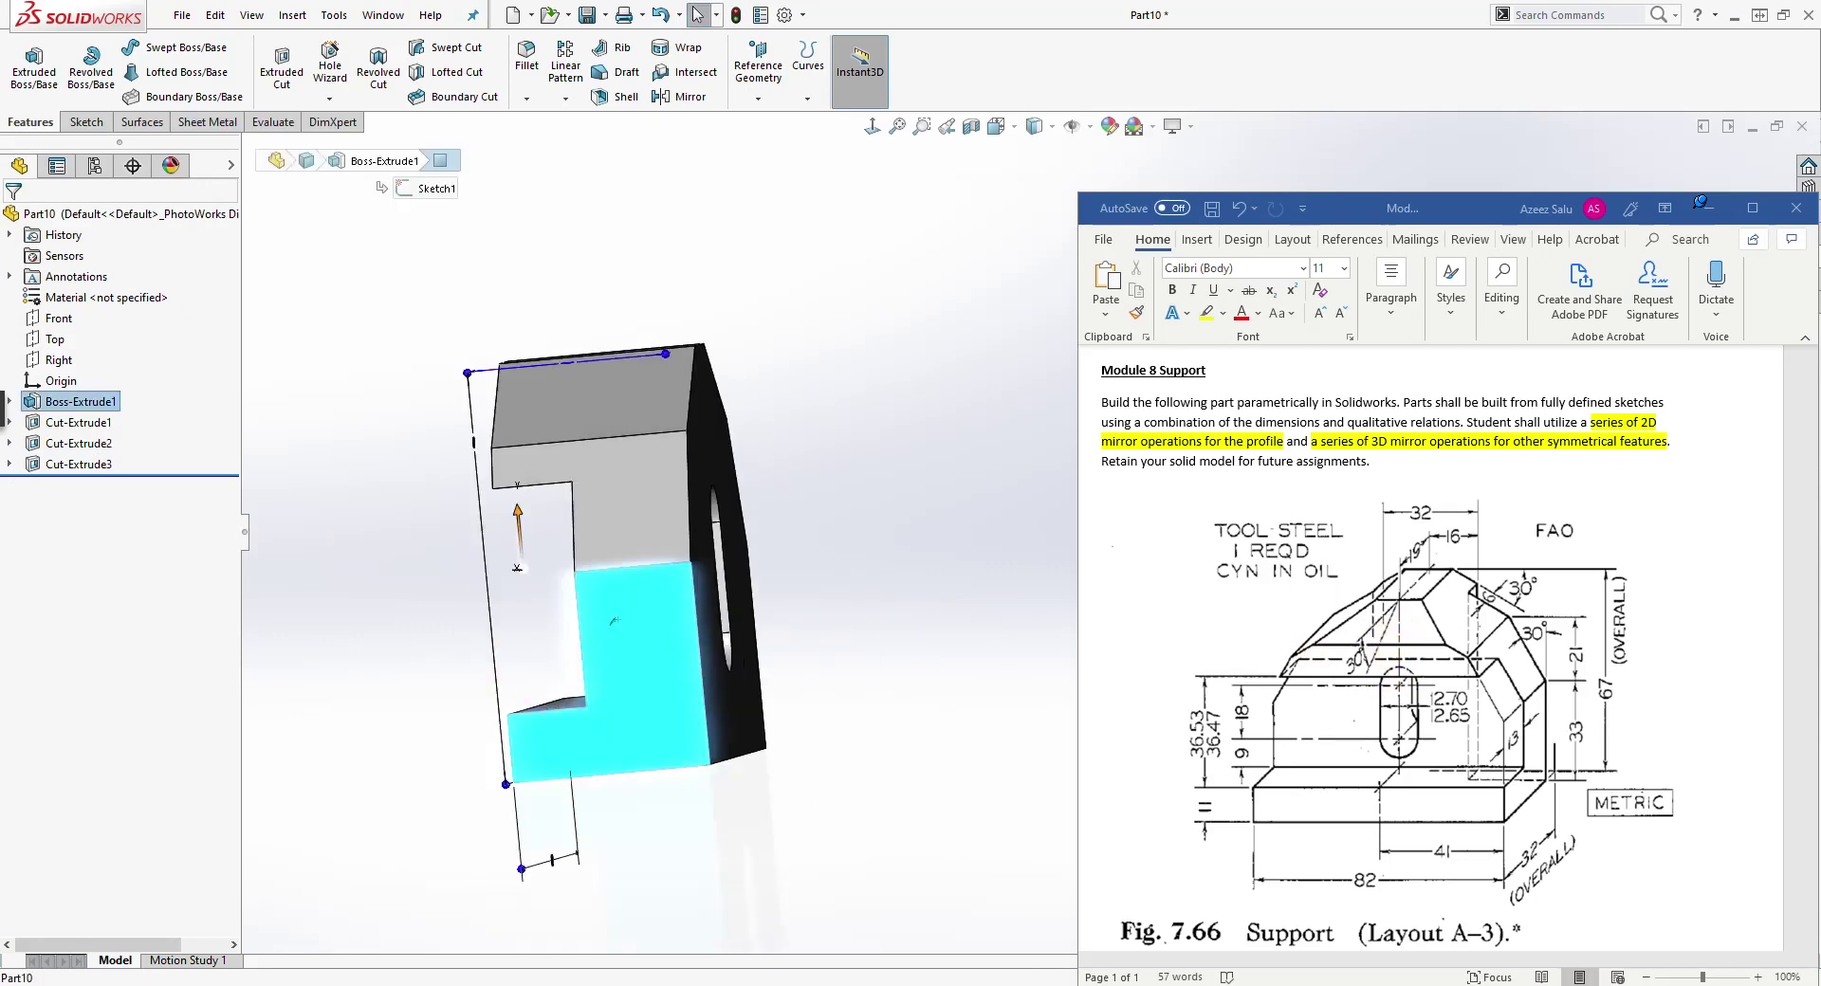
left_click(86, 123)
left_click(521, 609)
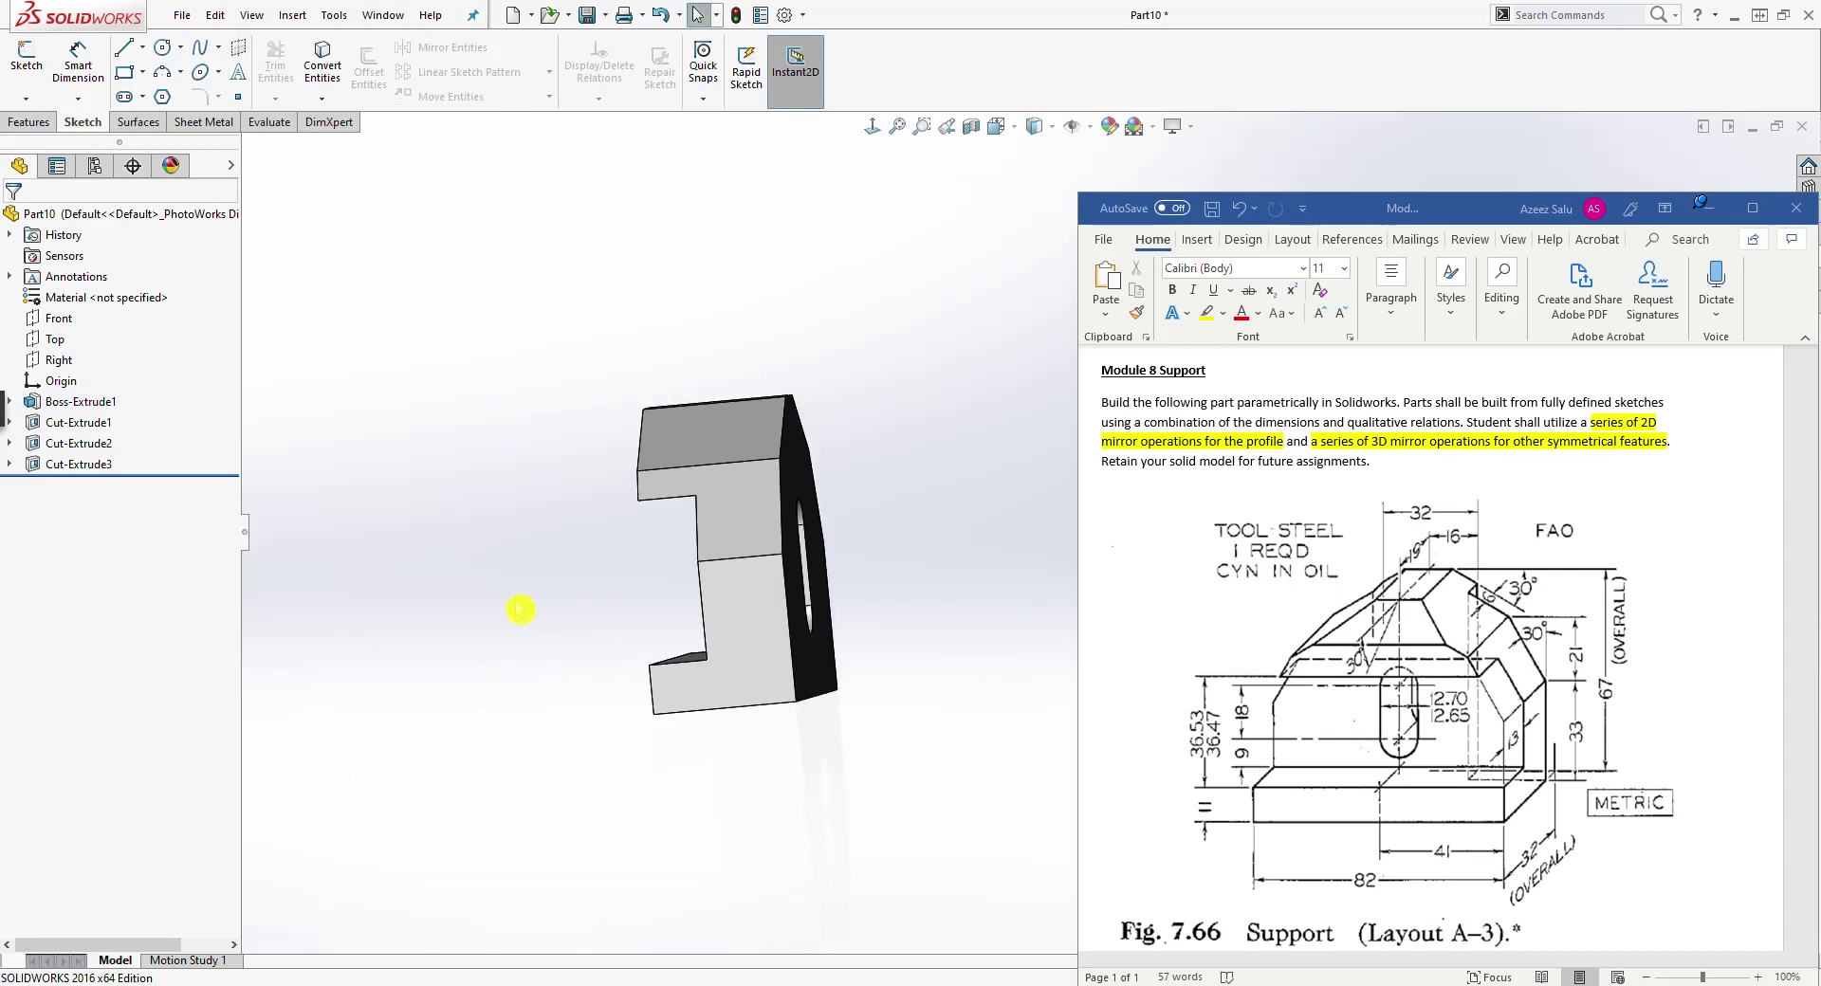
left_click(997, 126)
left_click(1020, 185)
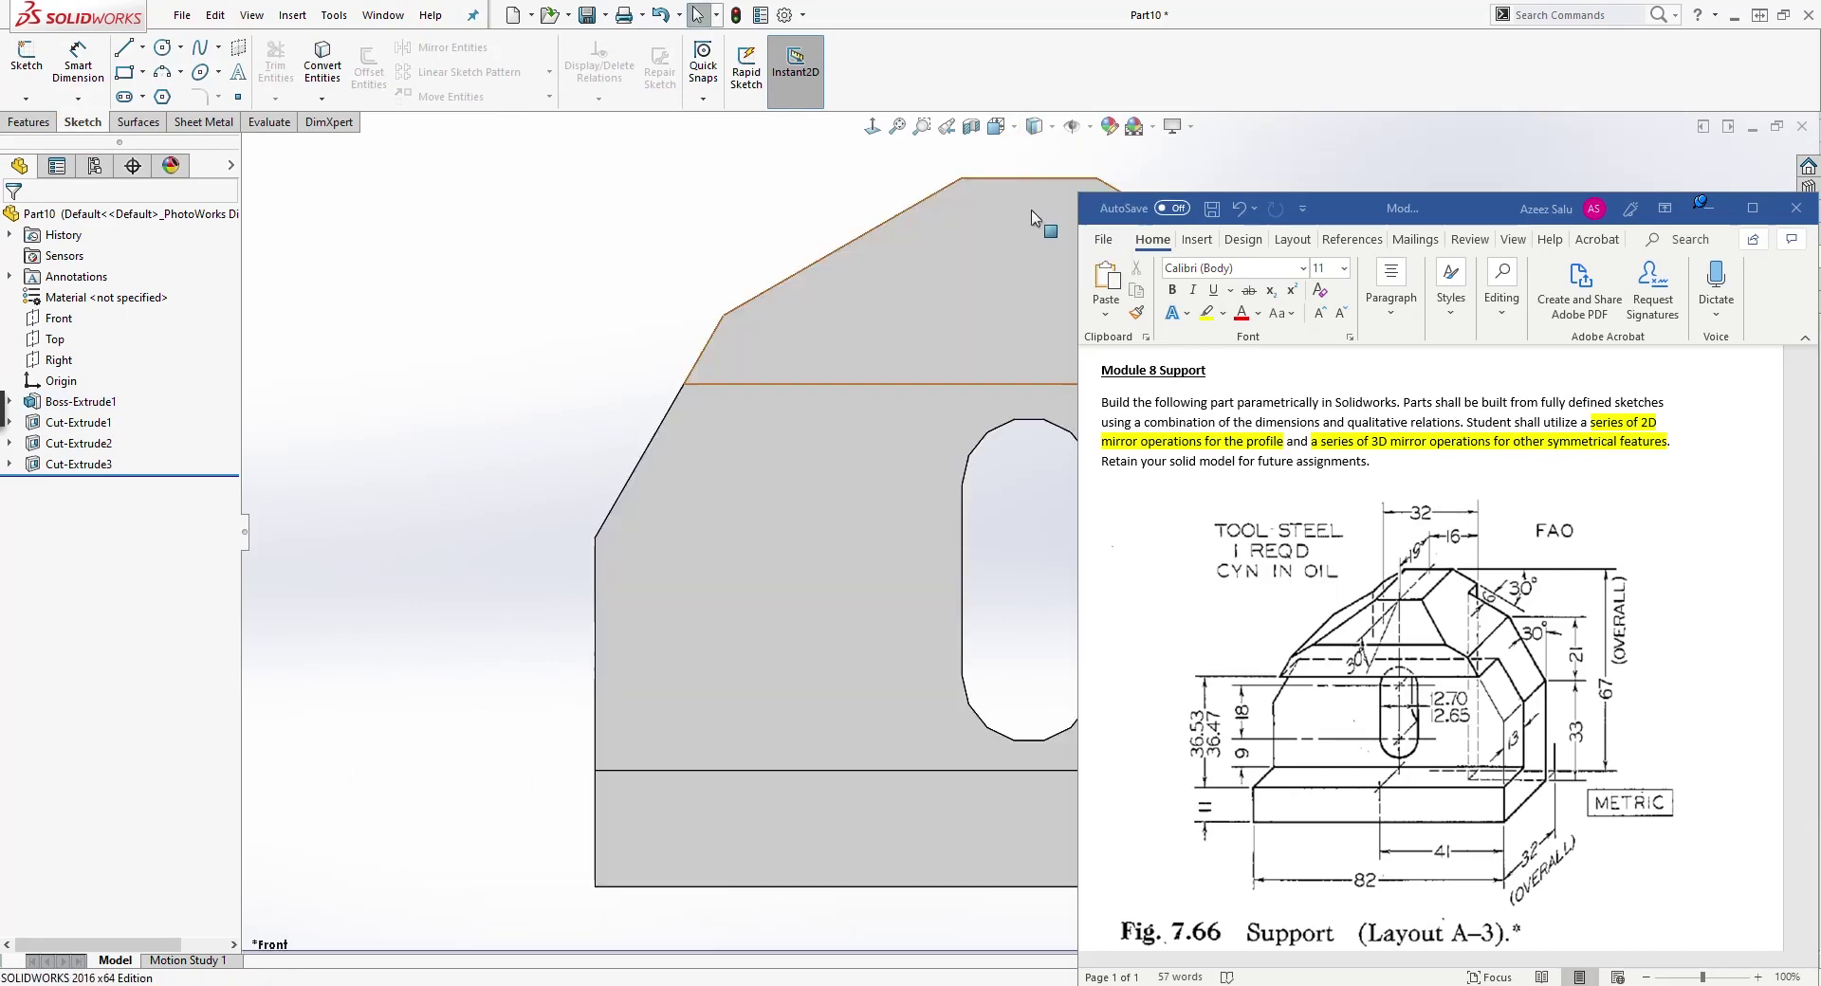
left_click(770, 840)
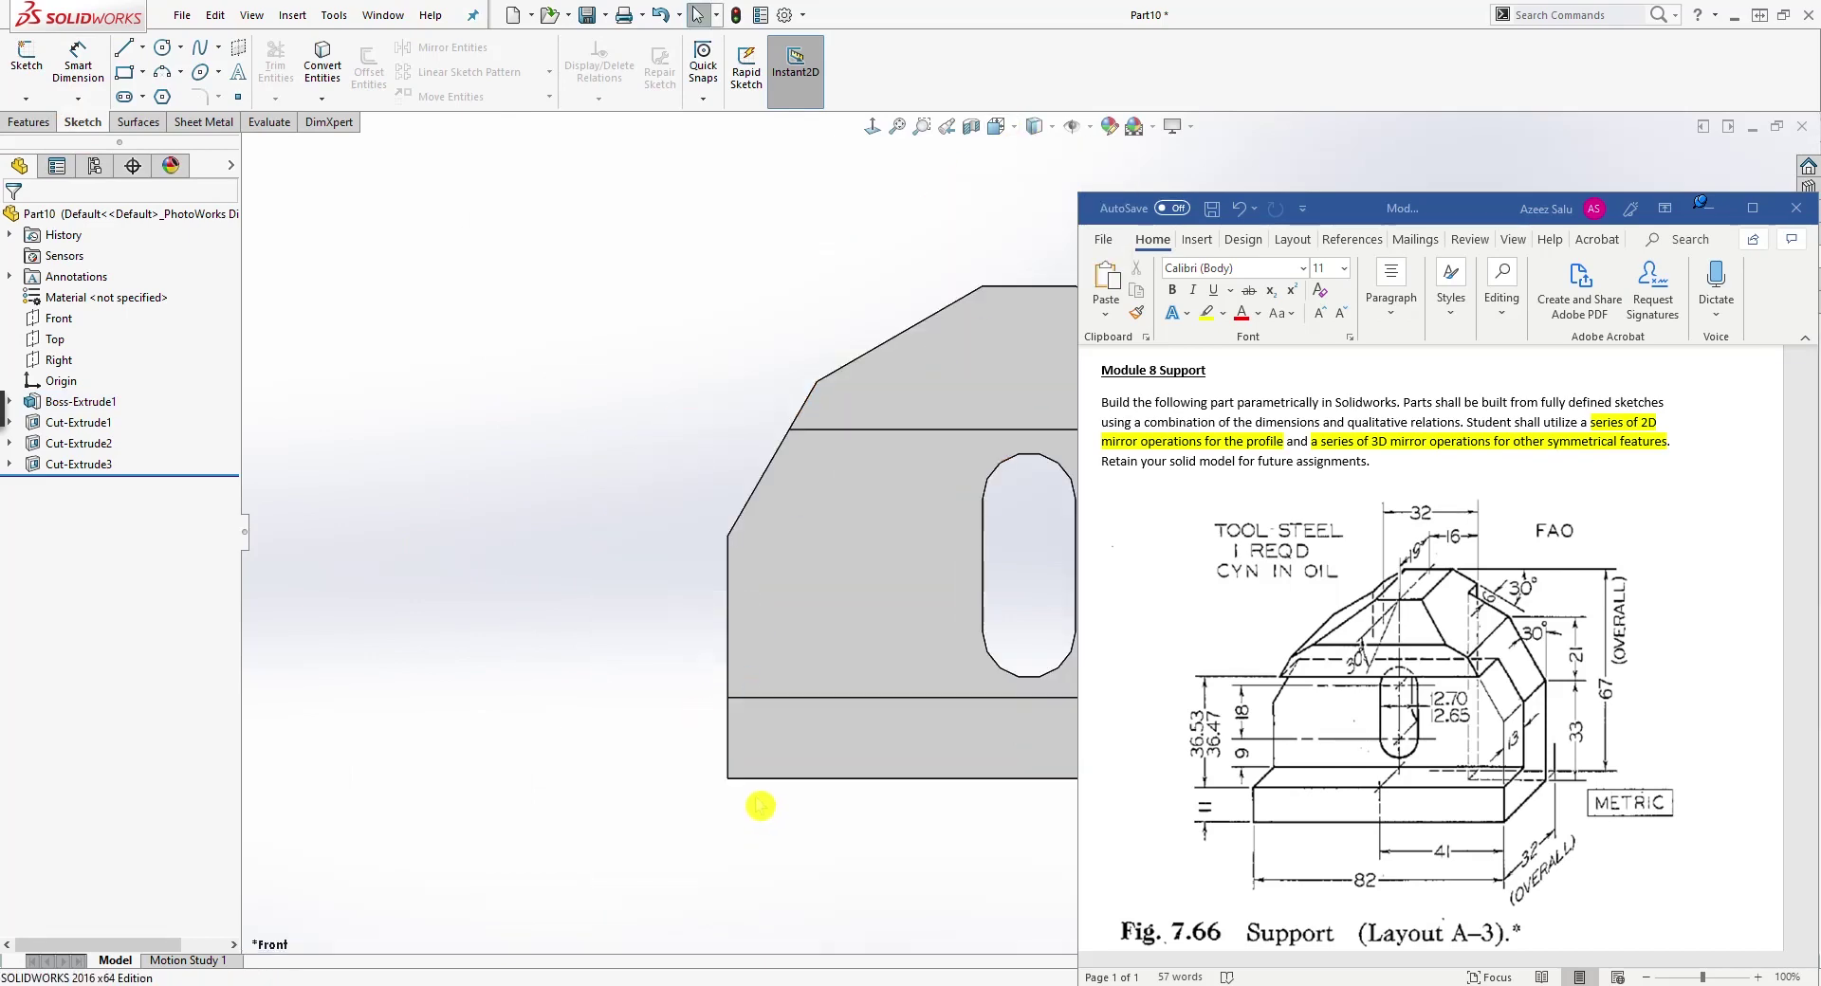
Step: Start a sketch on the part's lower side face and view it normal to the sketch plane
middle_click_drag(638, 845, 510, 844)
left_click(943, 780)
mouse_move(1001, 683)
middle_mouse_down()
mouse_move(768, 811)
mouse_move(575, 738)
mouse_move(322, 752)
middle_mouse_up()
left_click(26, 59)
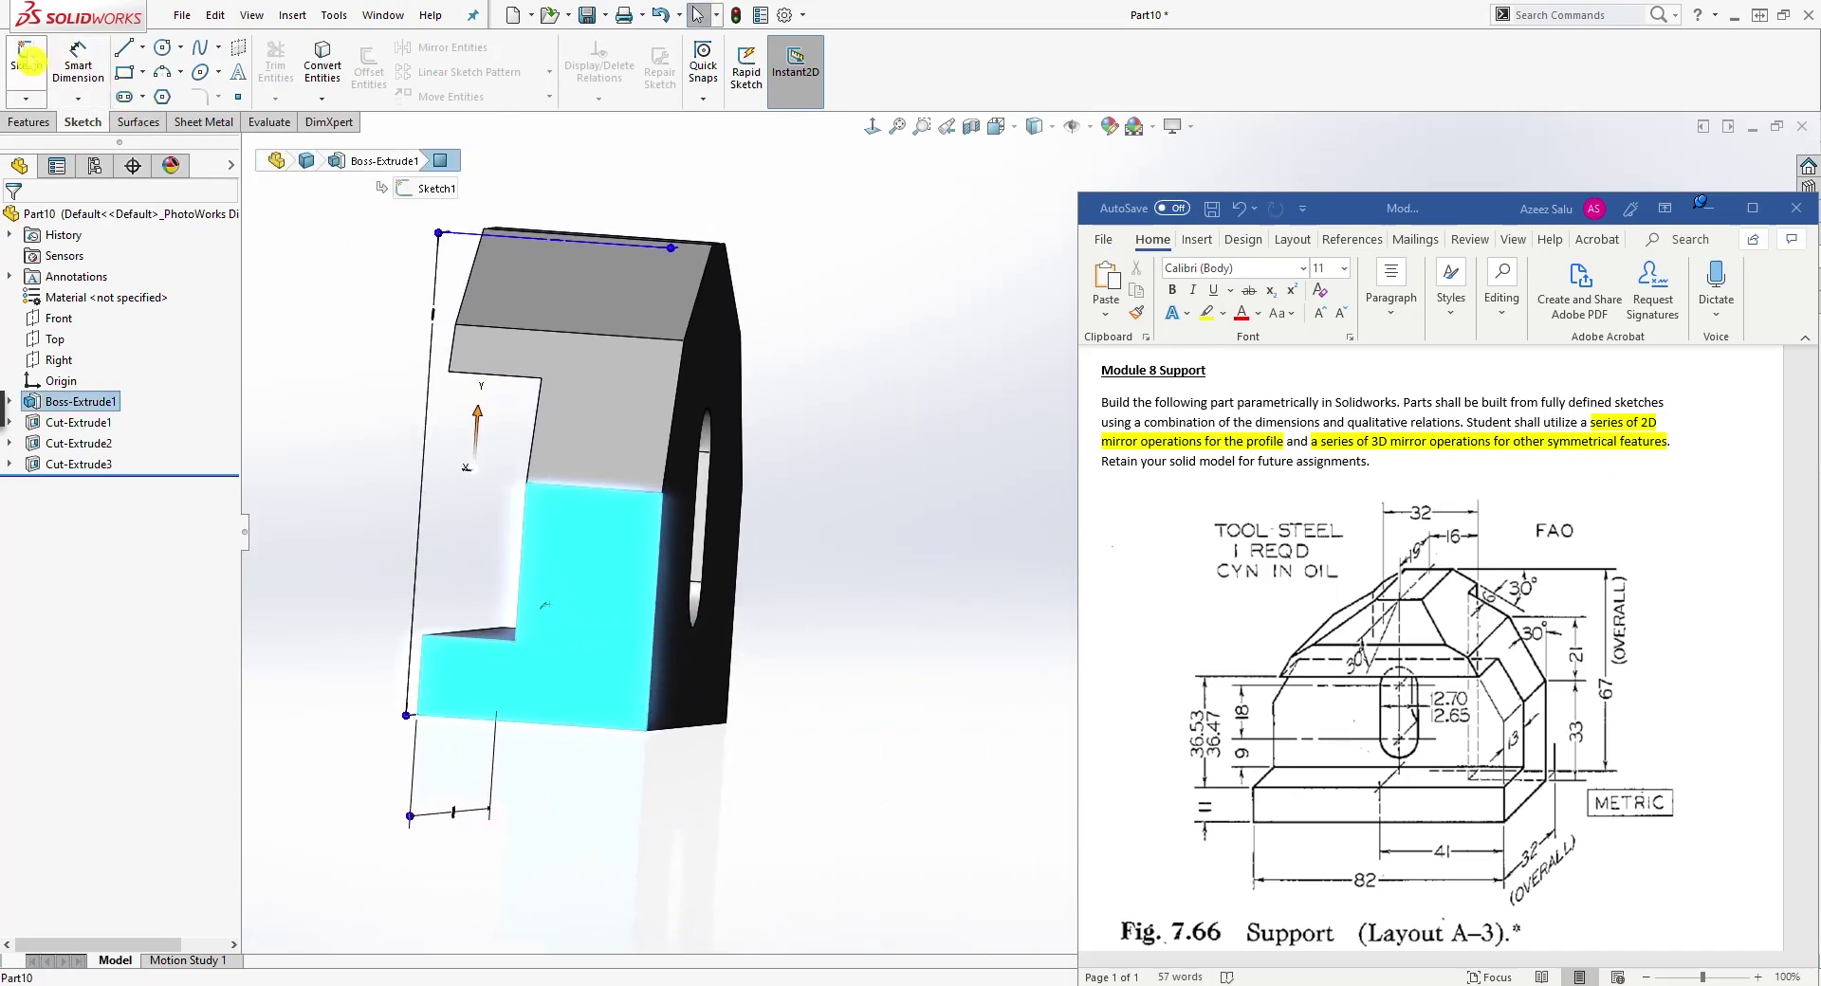
left_click(872, 127)
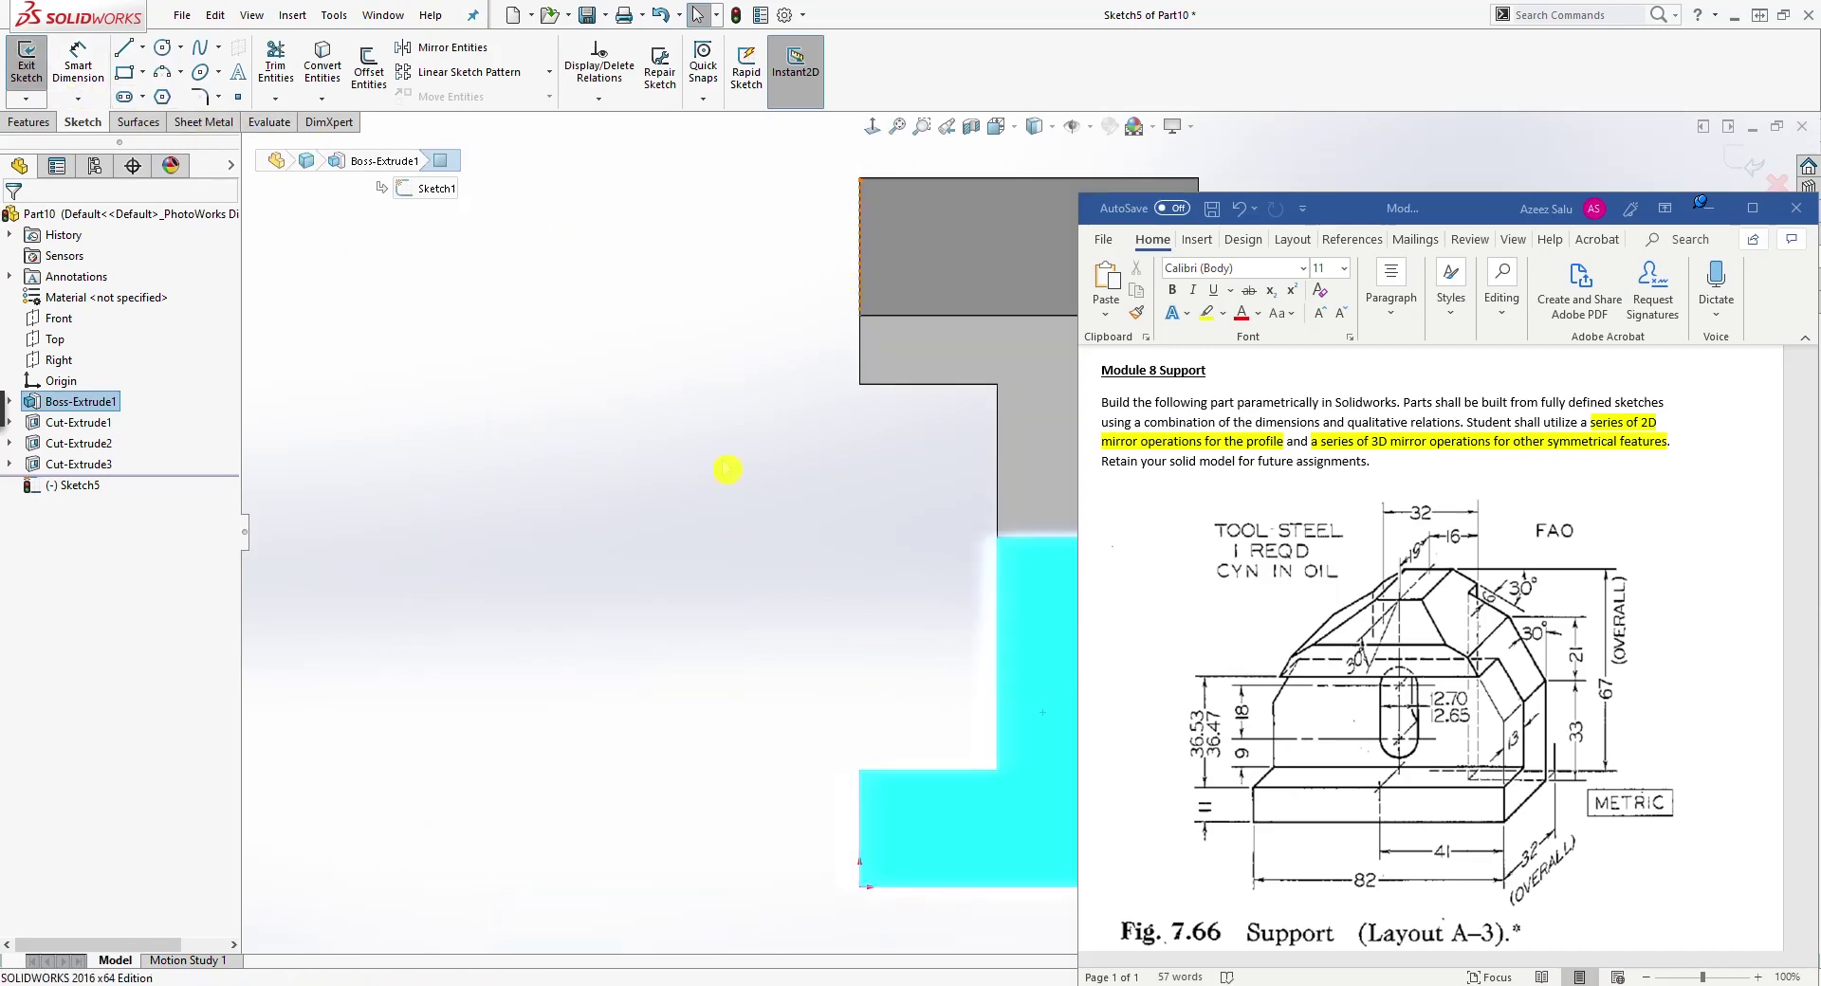
left_click(697, 691)
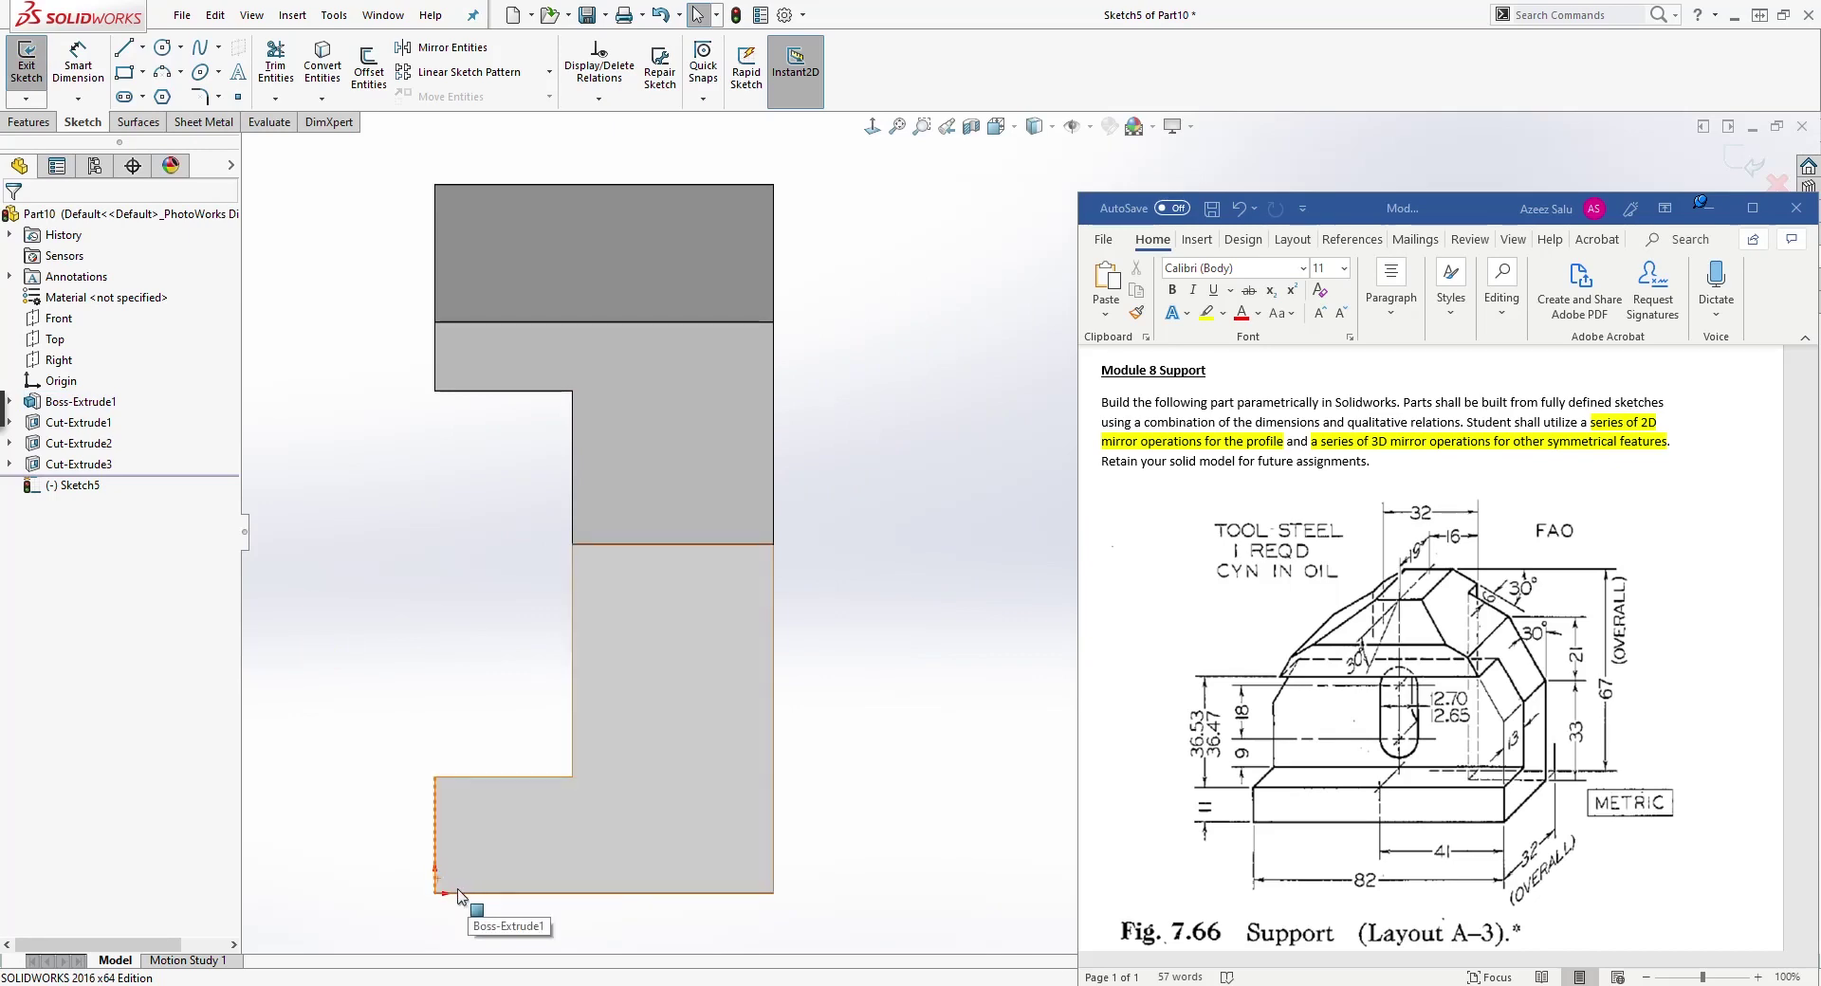
Step: Sketch a diagonal line about 12.8 mm long across the upper front corner, from the top edge to the front edge
left_click(120, 51)
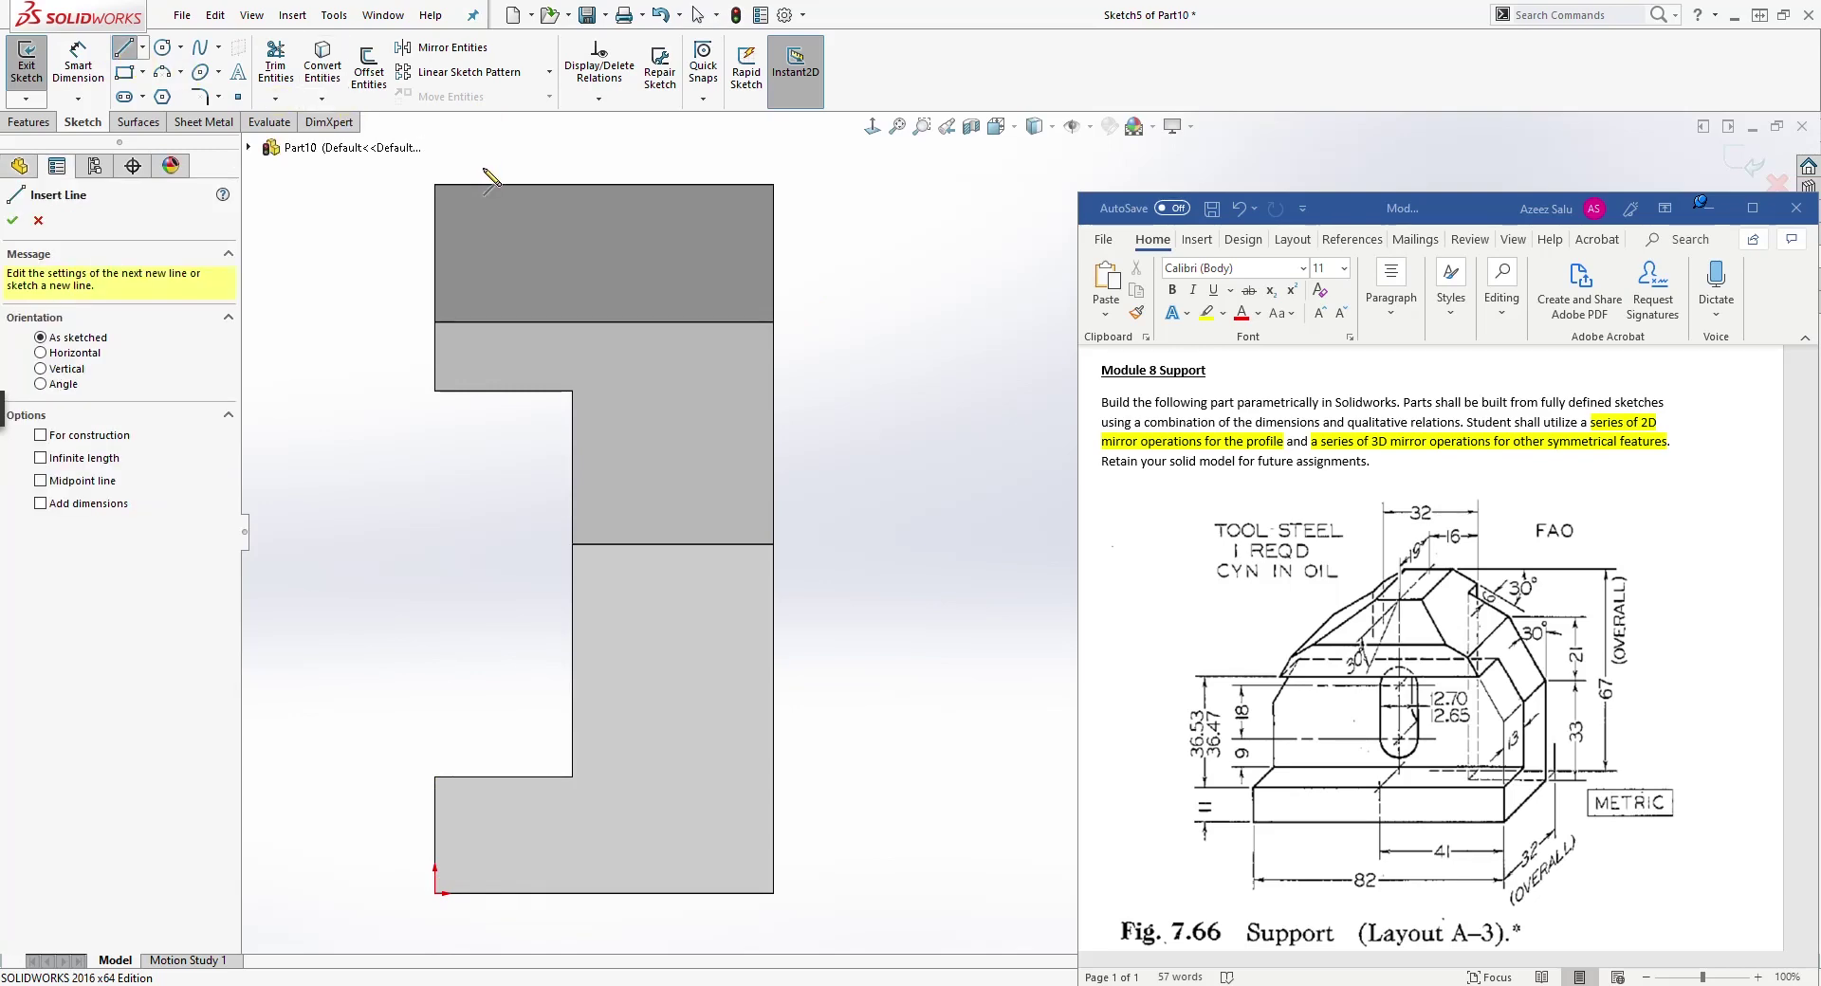
left_click(538, 184)
left_click(438, 273)
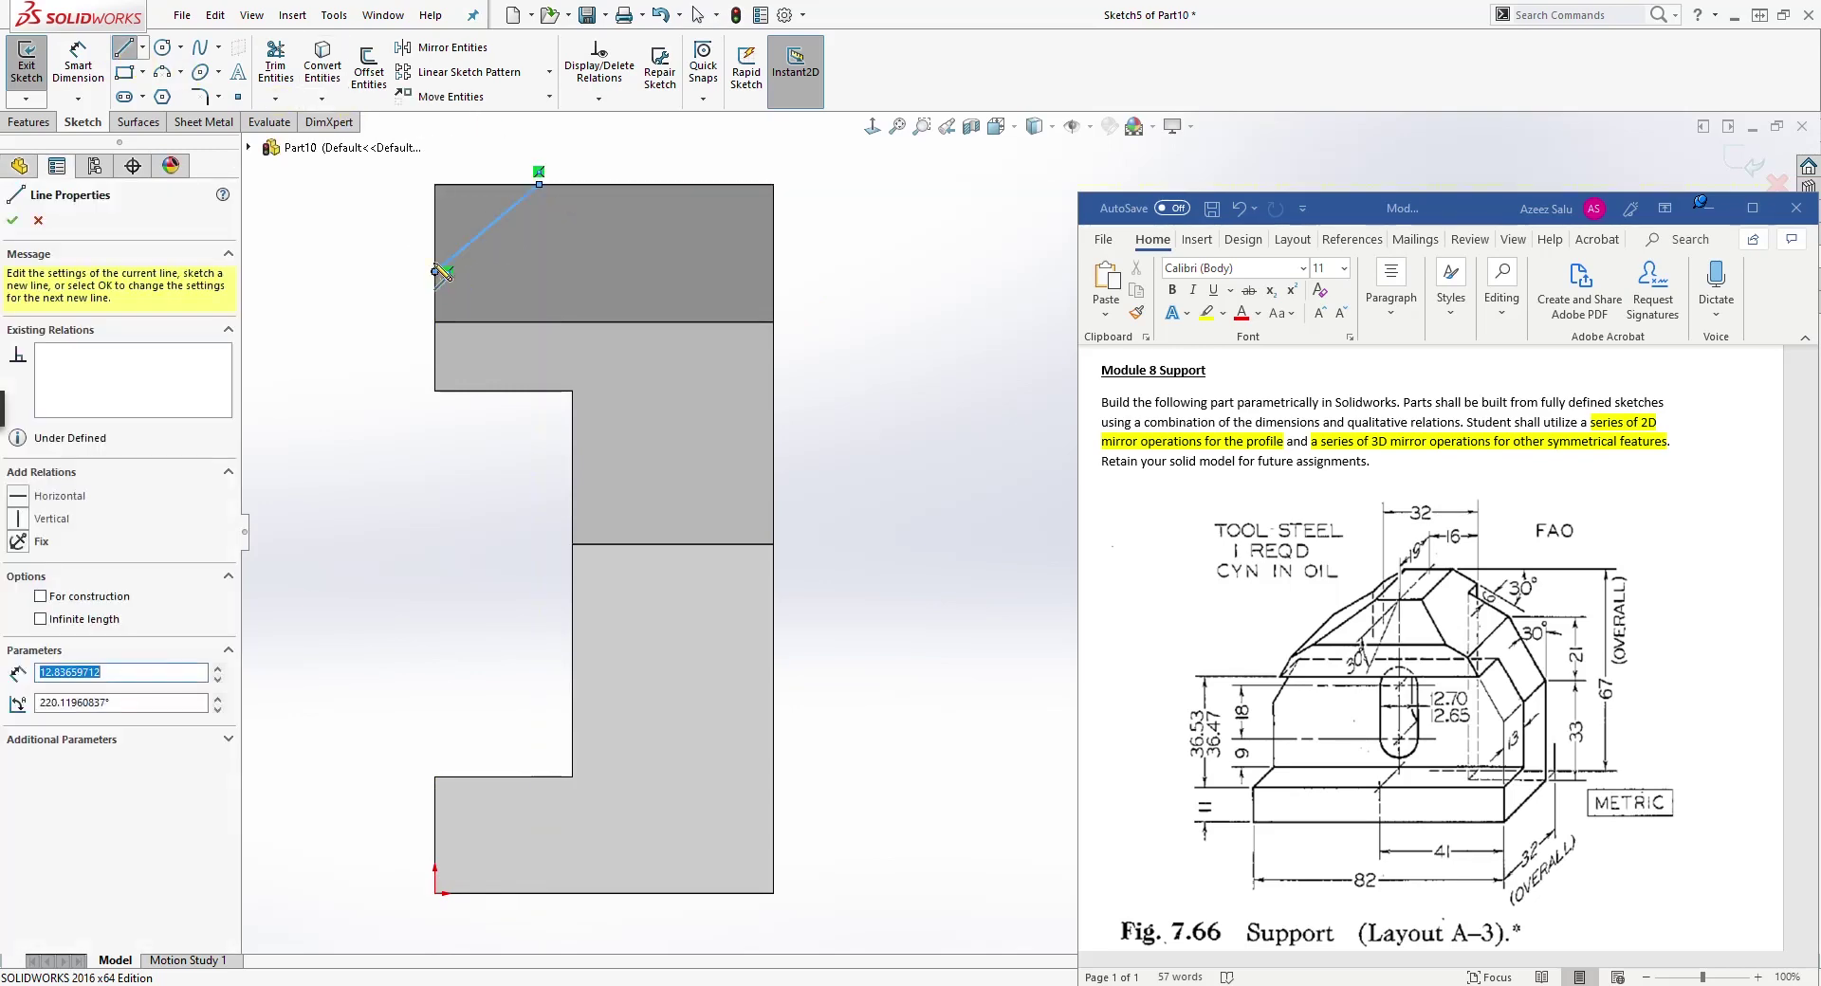
key("Escape")
left_click(902, 455)
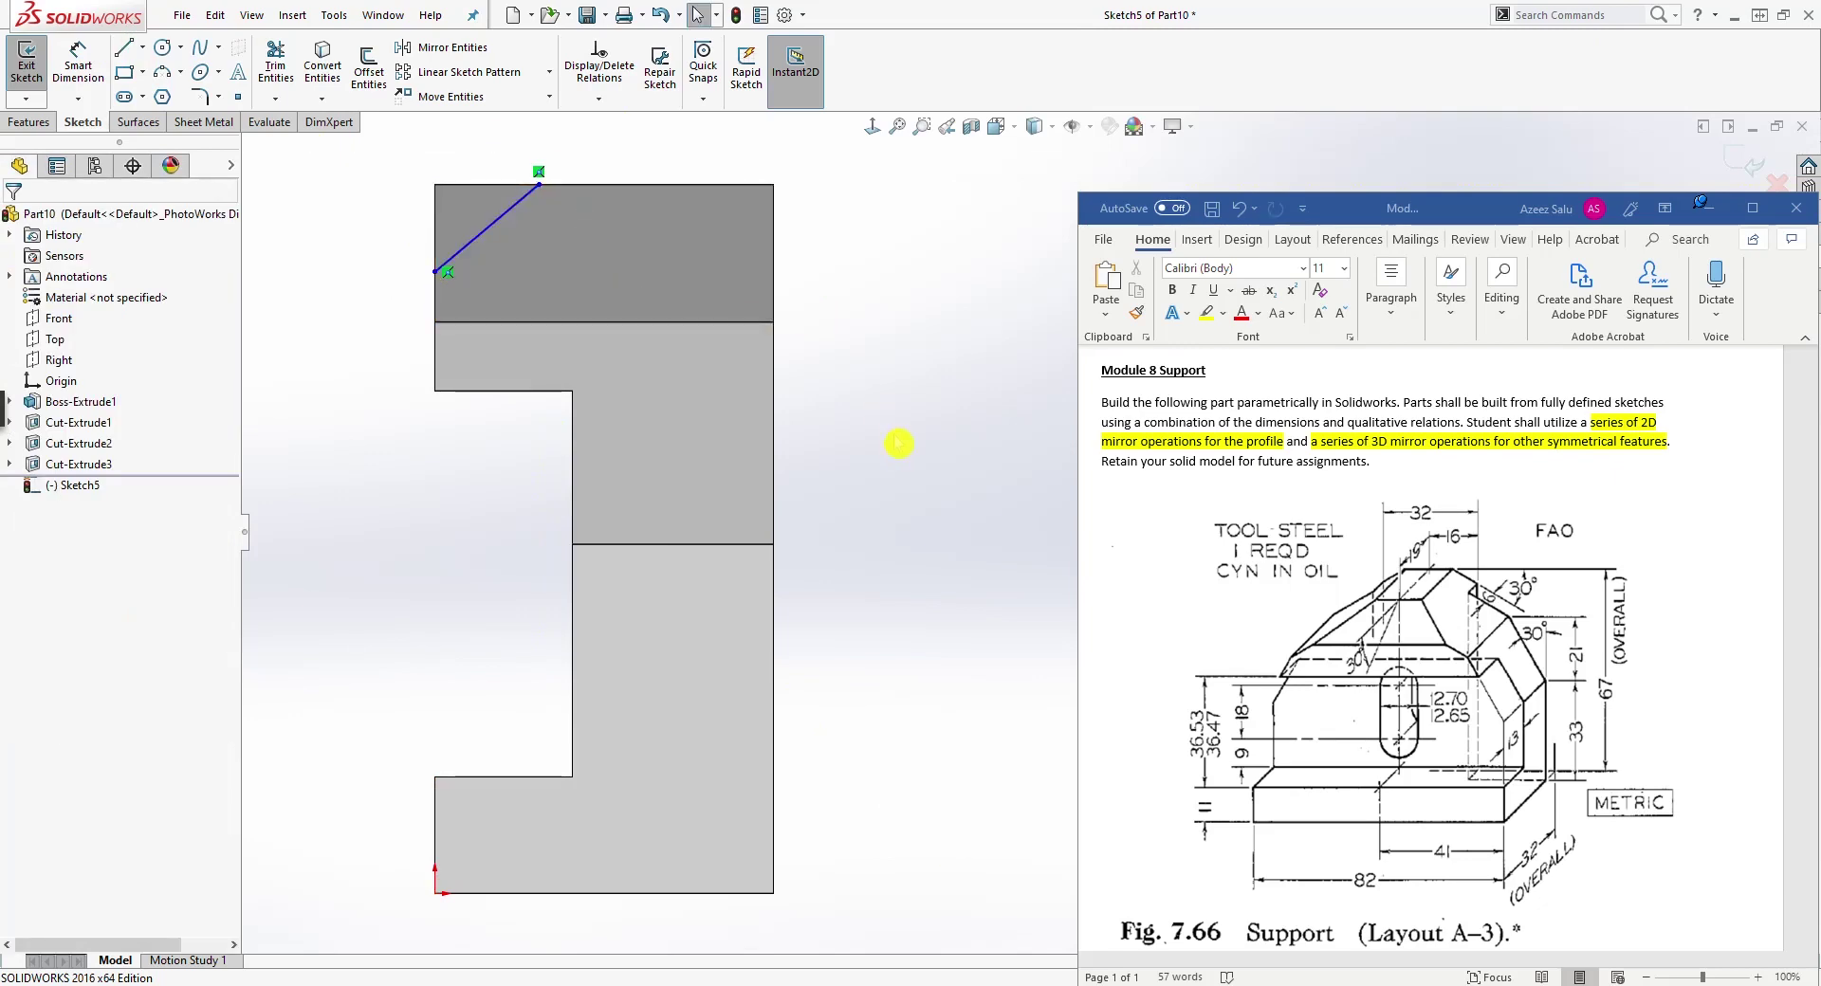
Step: Dimension the angle between the top edge and the diagonal line as 30 degrees
key("d")
left_click(491, 184)
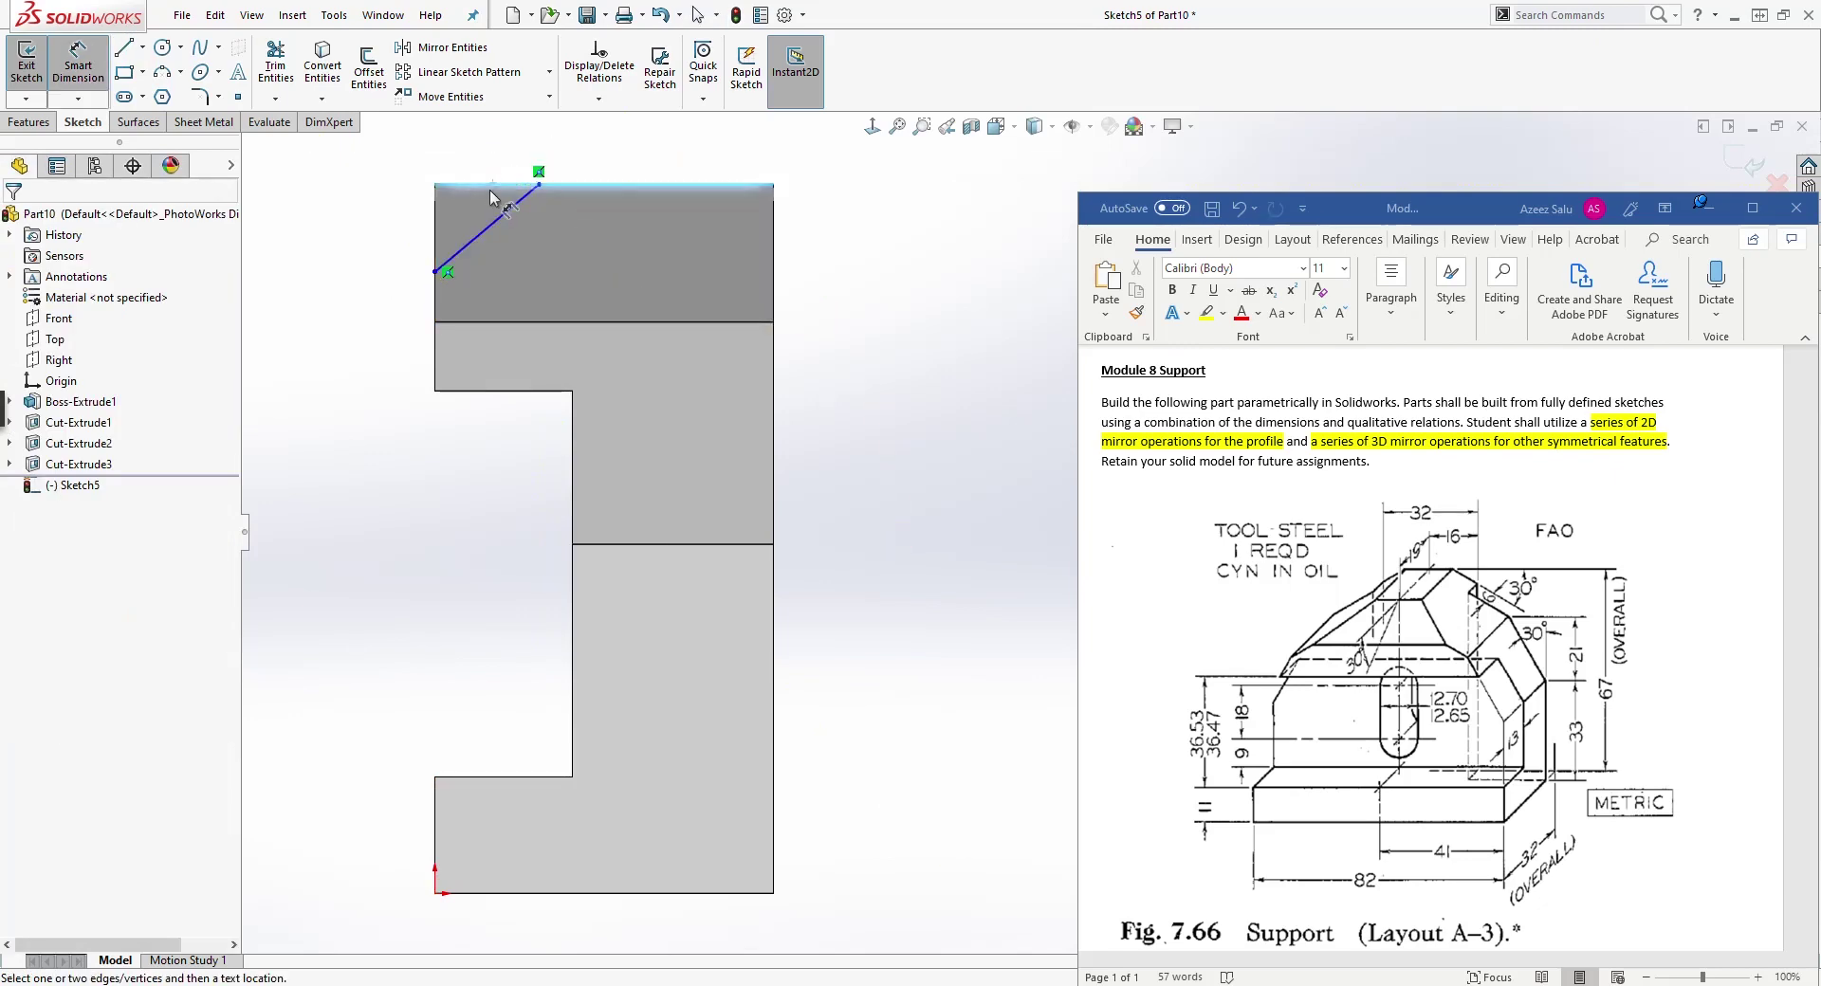
left_click(494, 229)
left_click(371, 230)
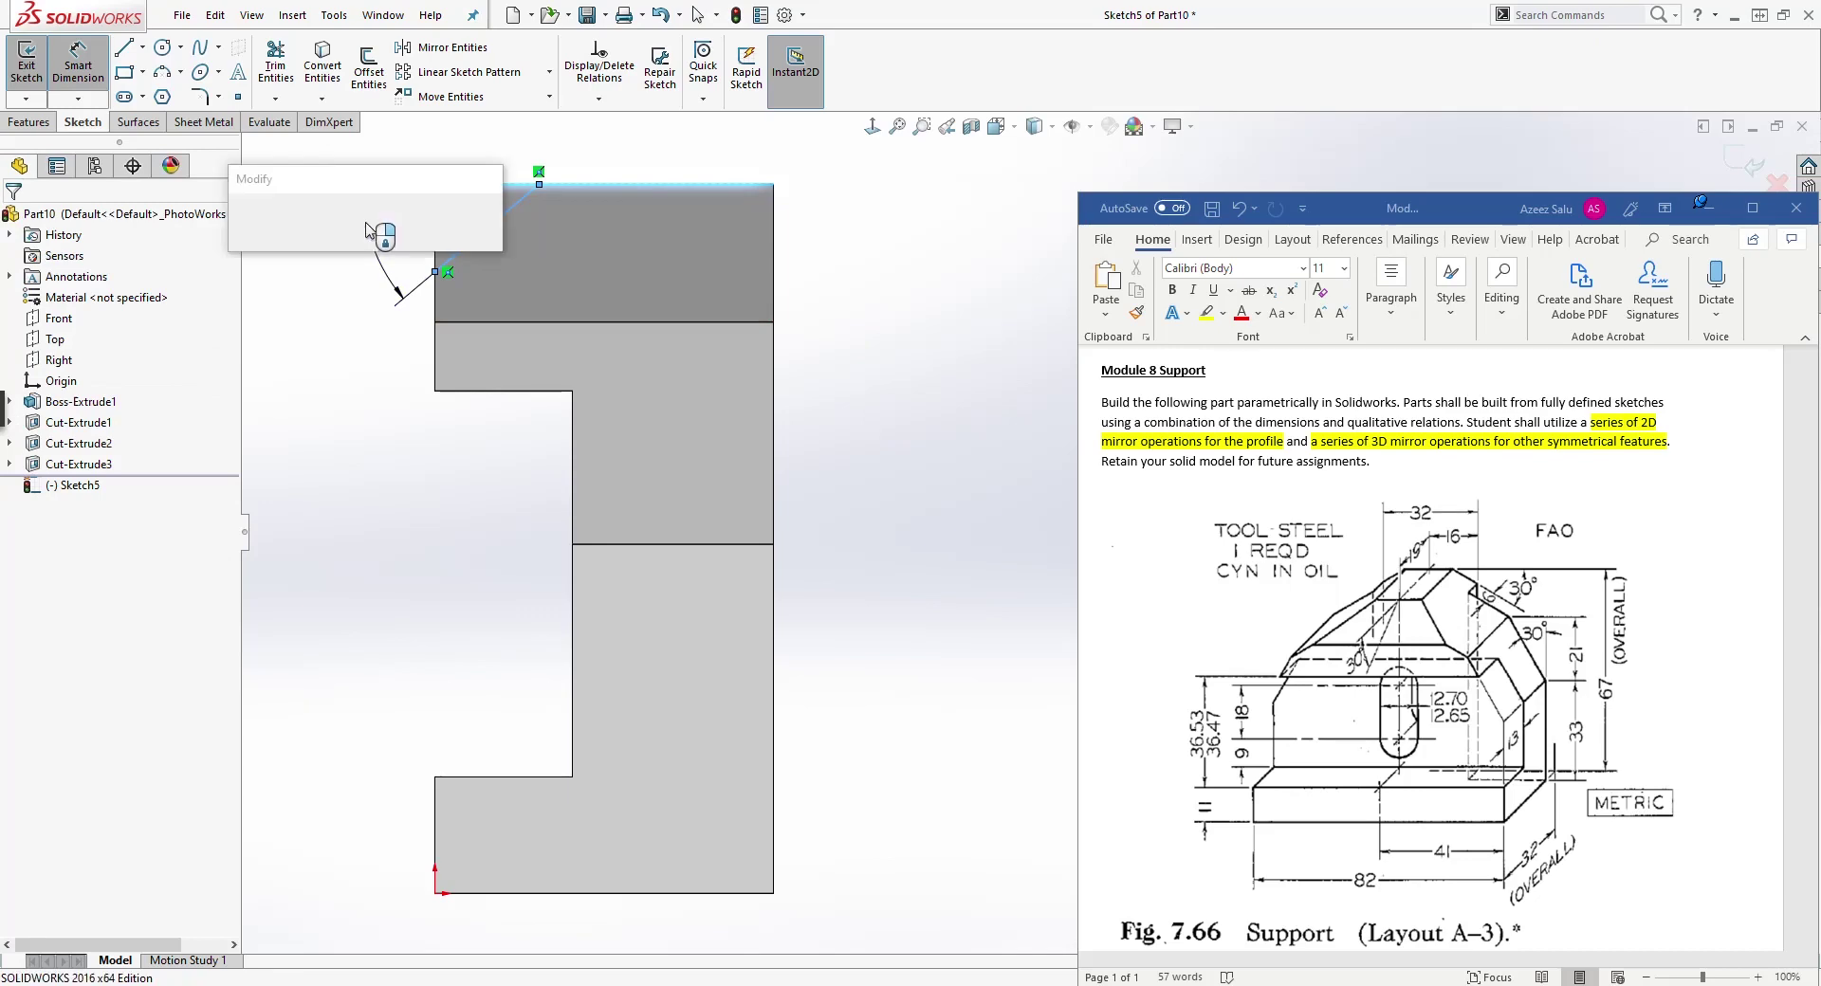
type("30")
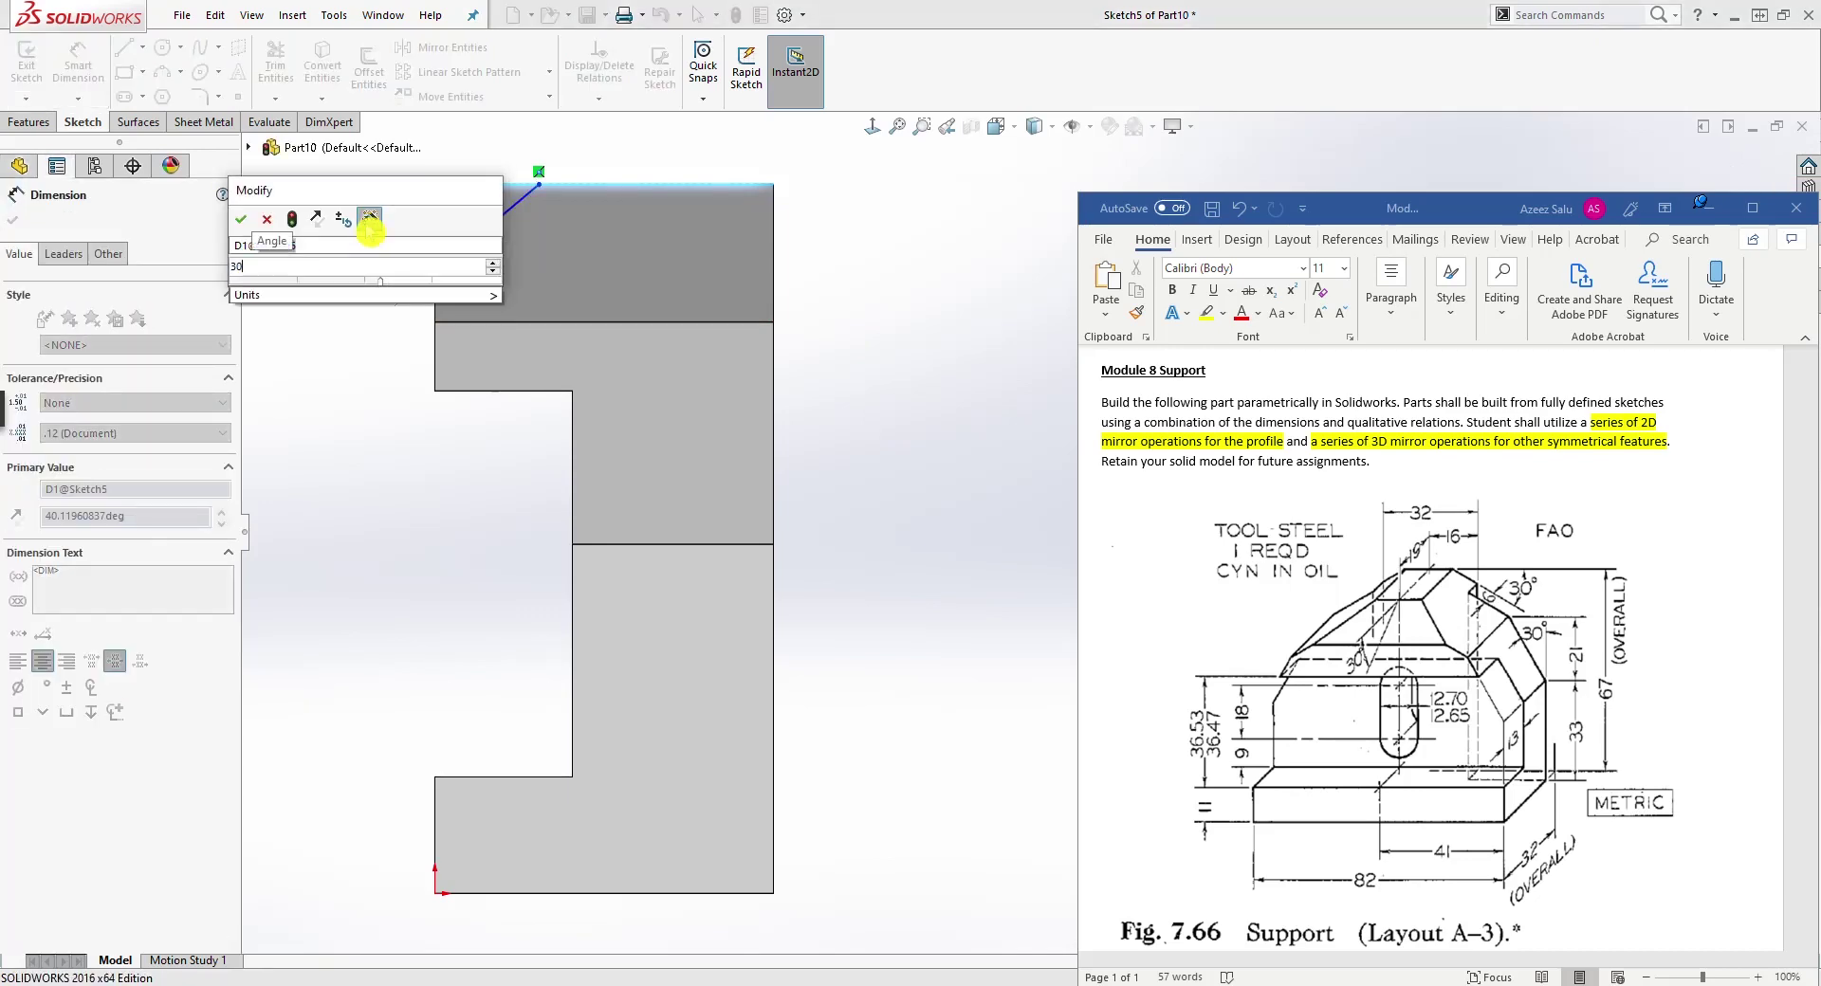
key("Return")
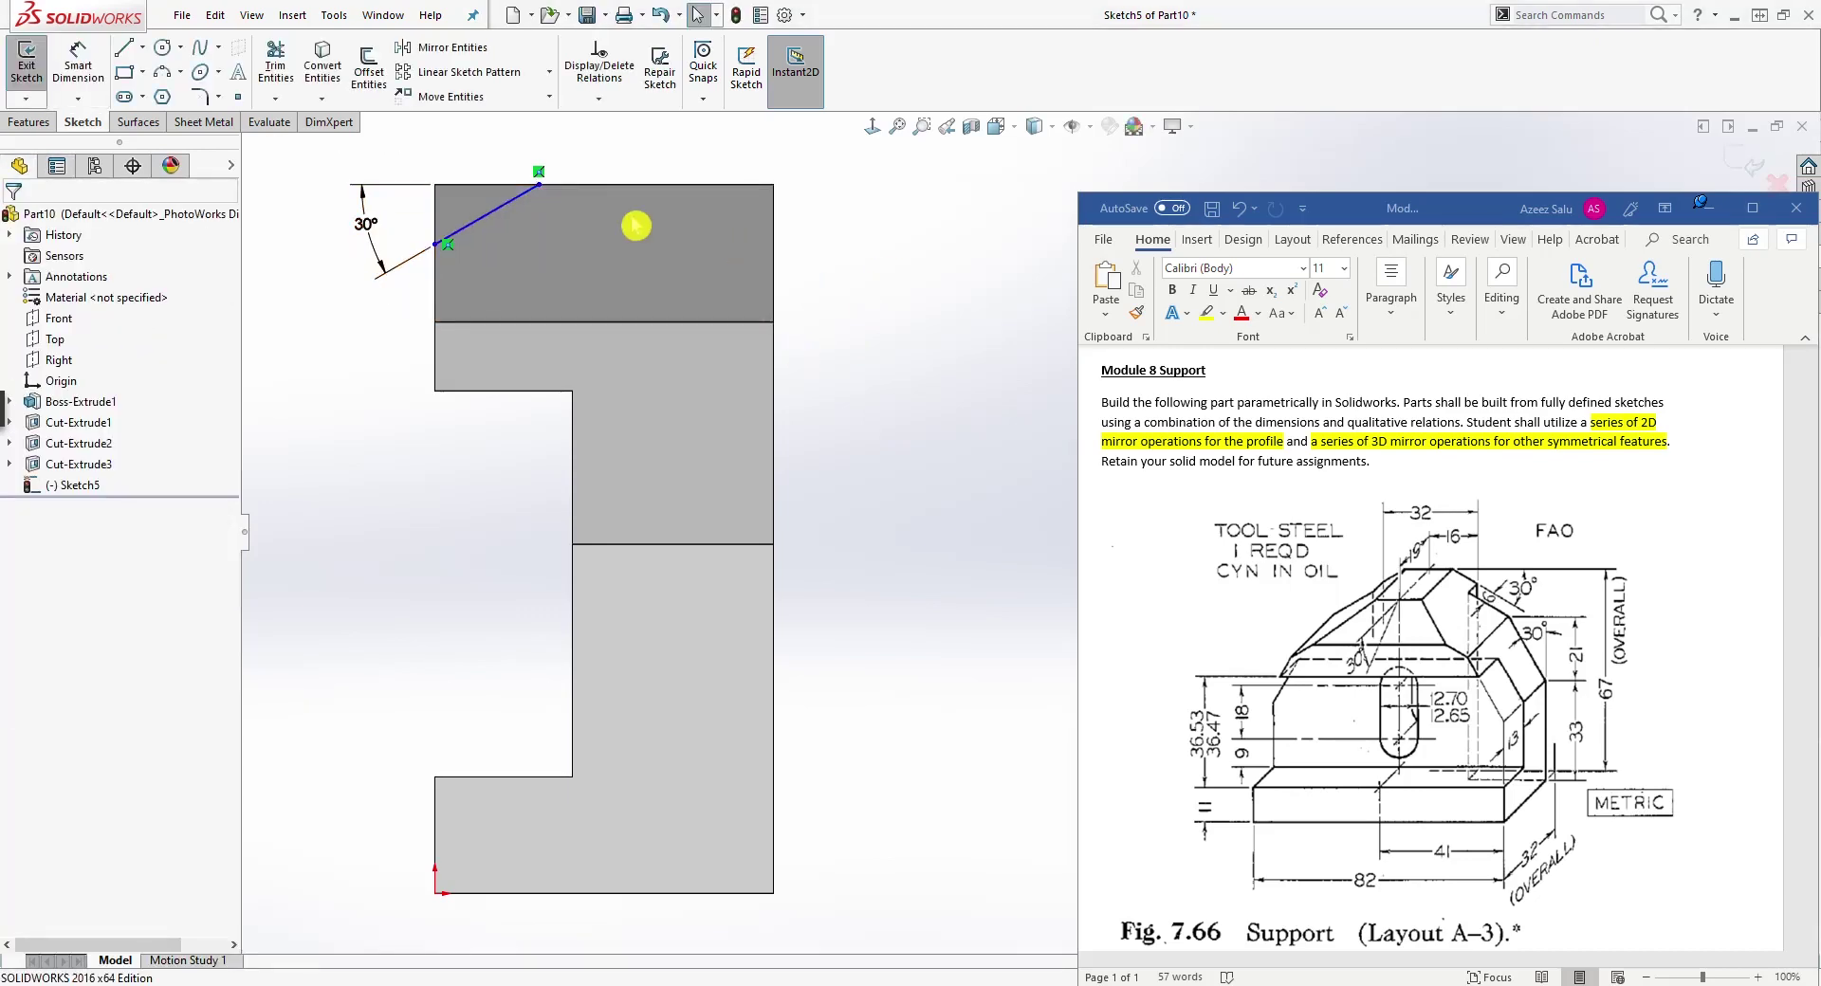
Step: Close the corner triangle with a horizontal line along the top edge and a vertical line down the front edge
key("l")
left_click(539, 184)
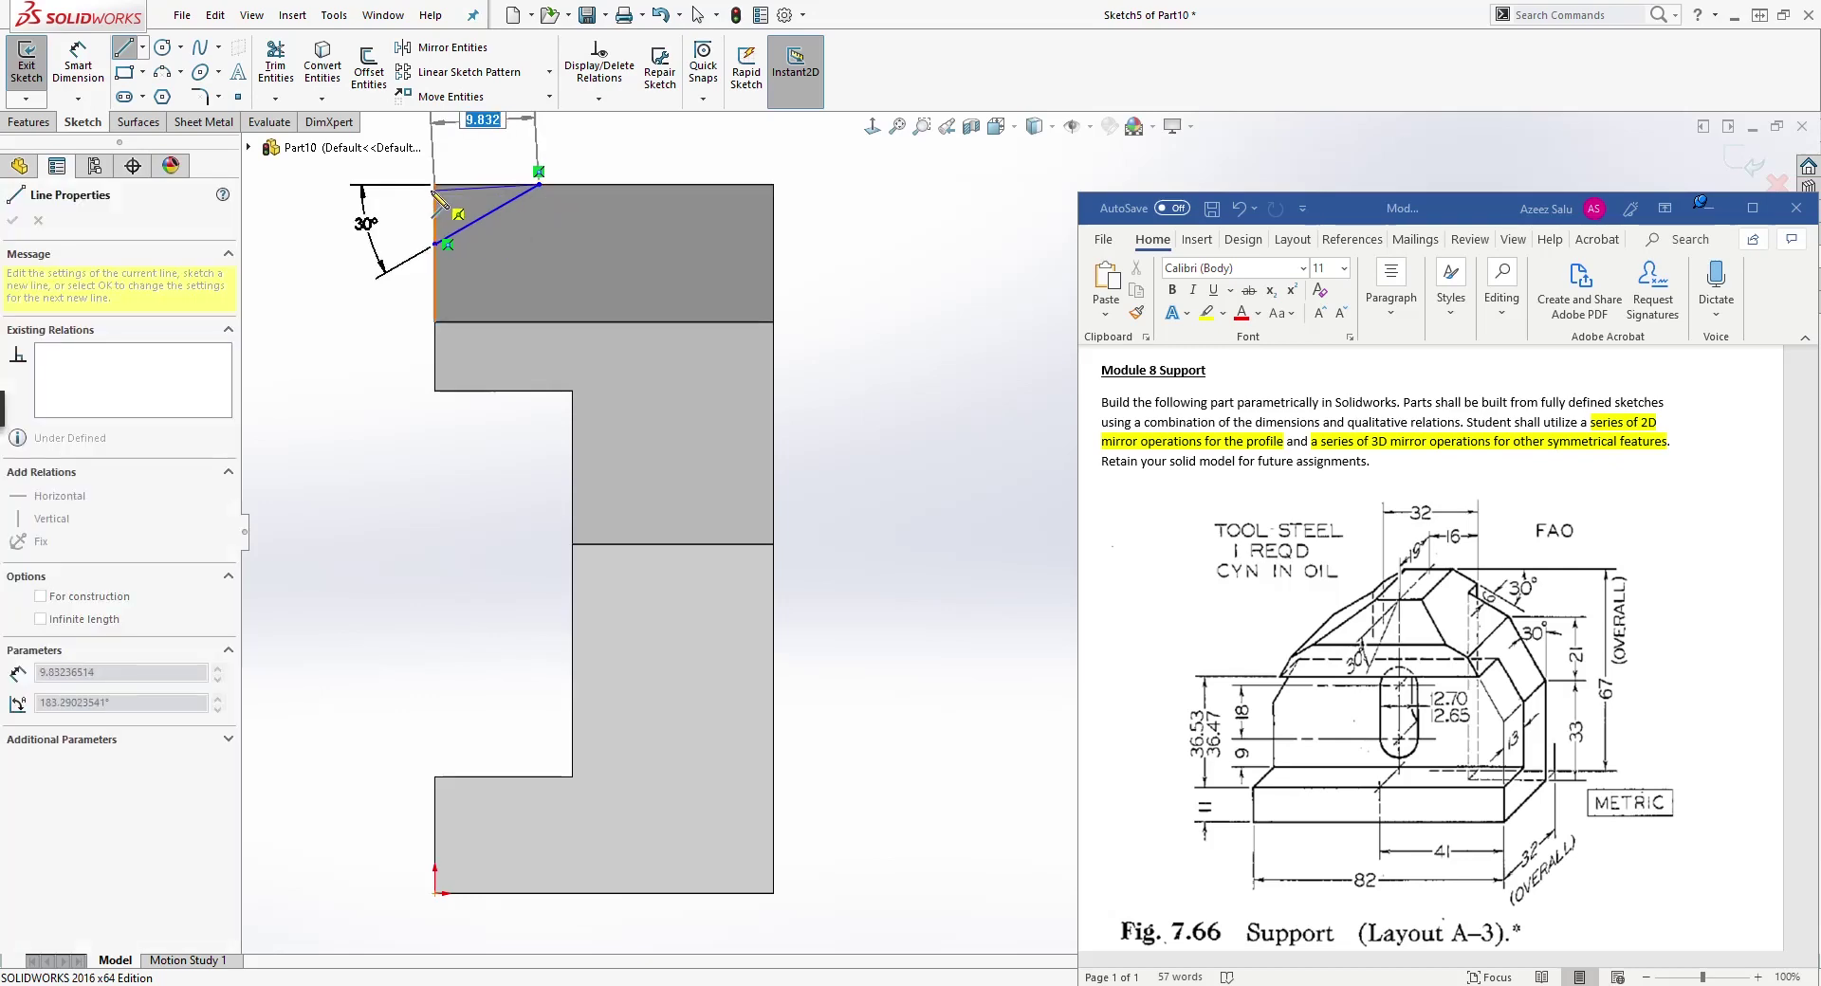
left_click(435, 184)
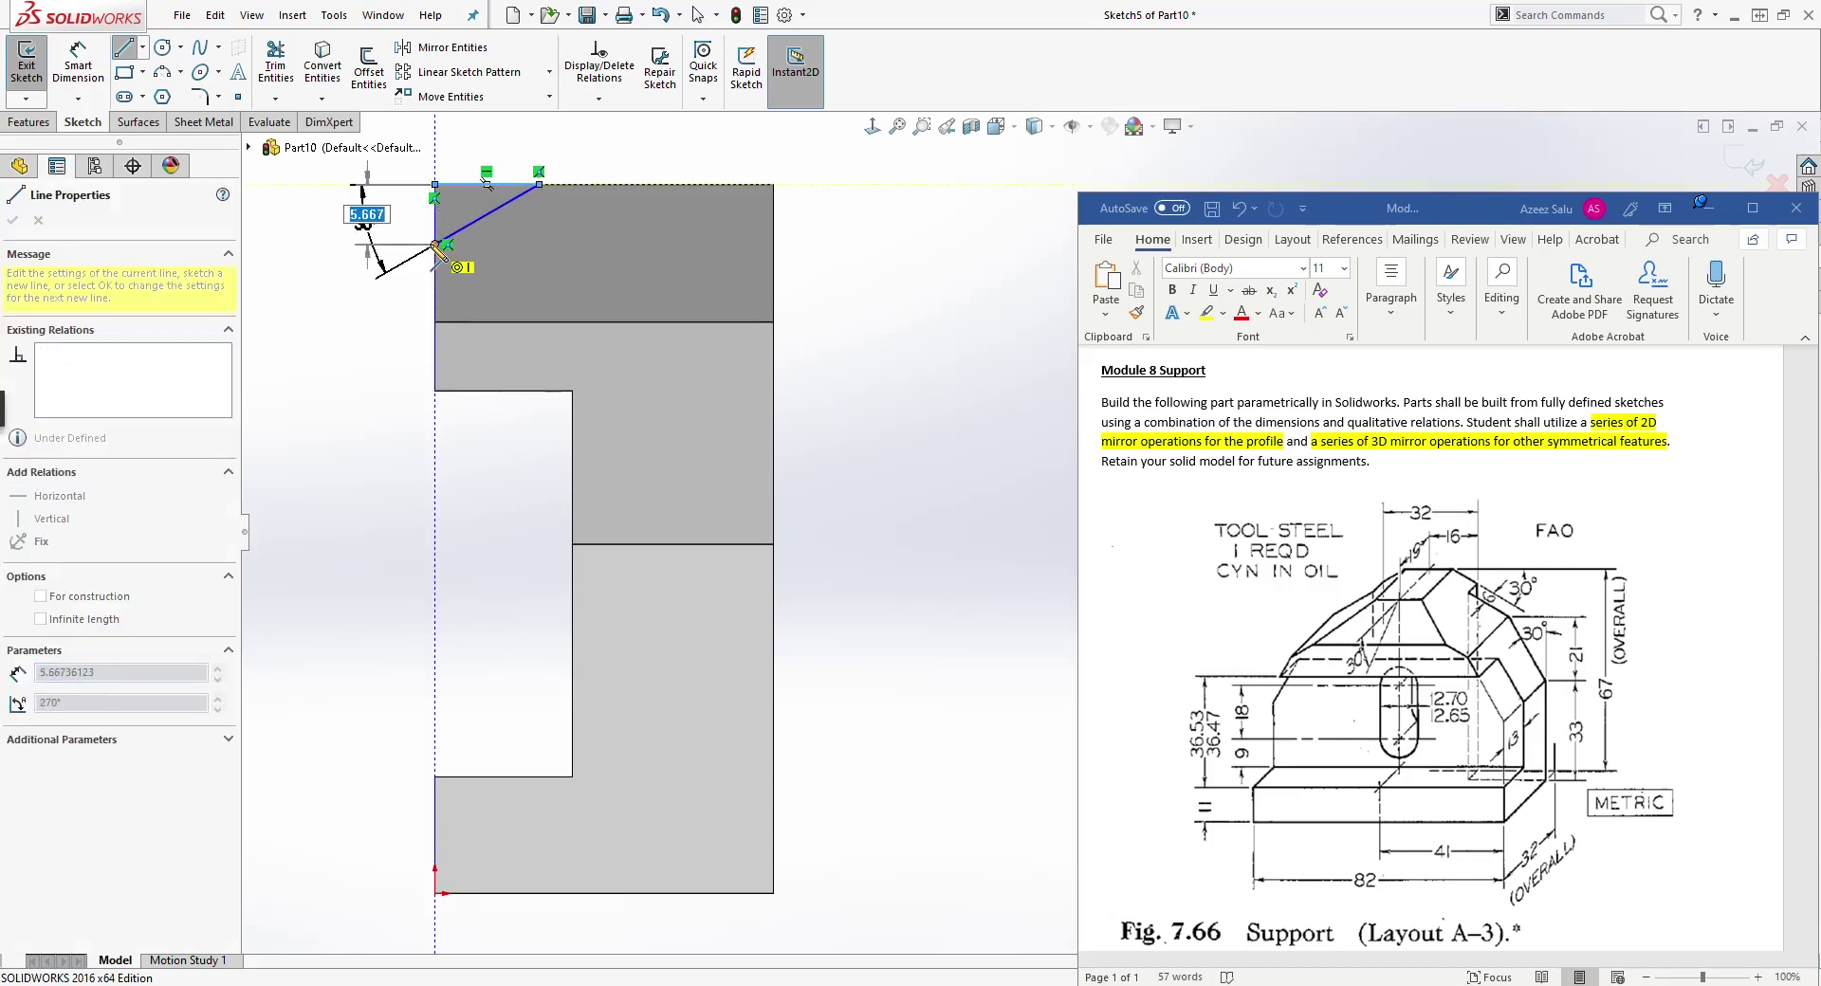
key("Escape")
scroll(492, 227, "down", 2)
left_click(461, 268)
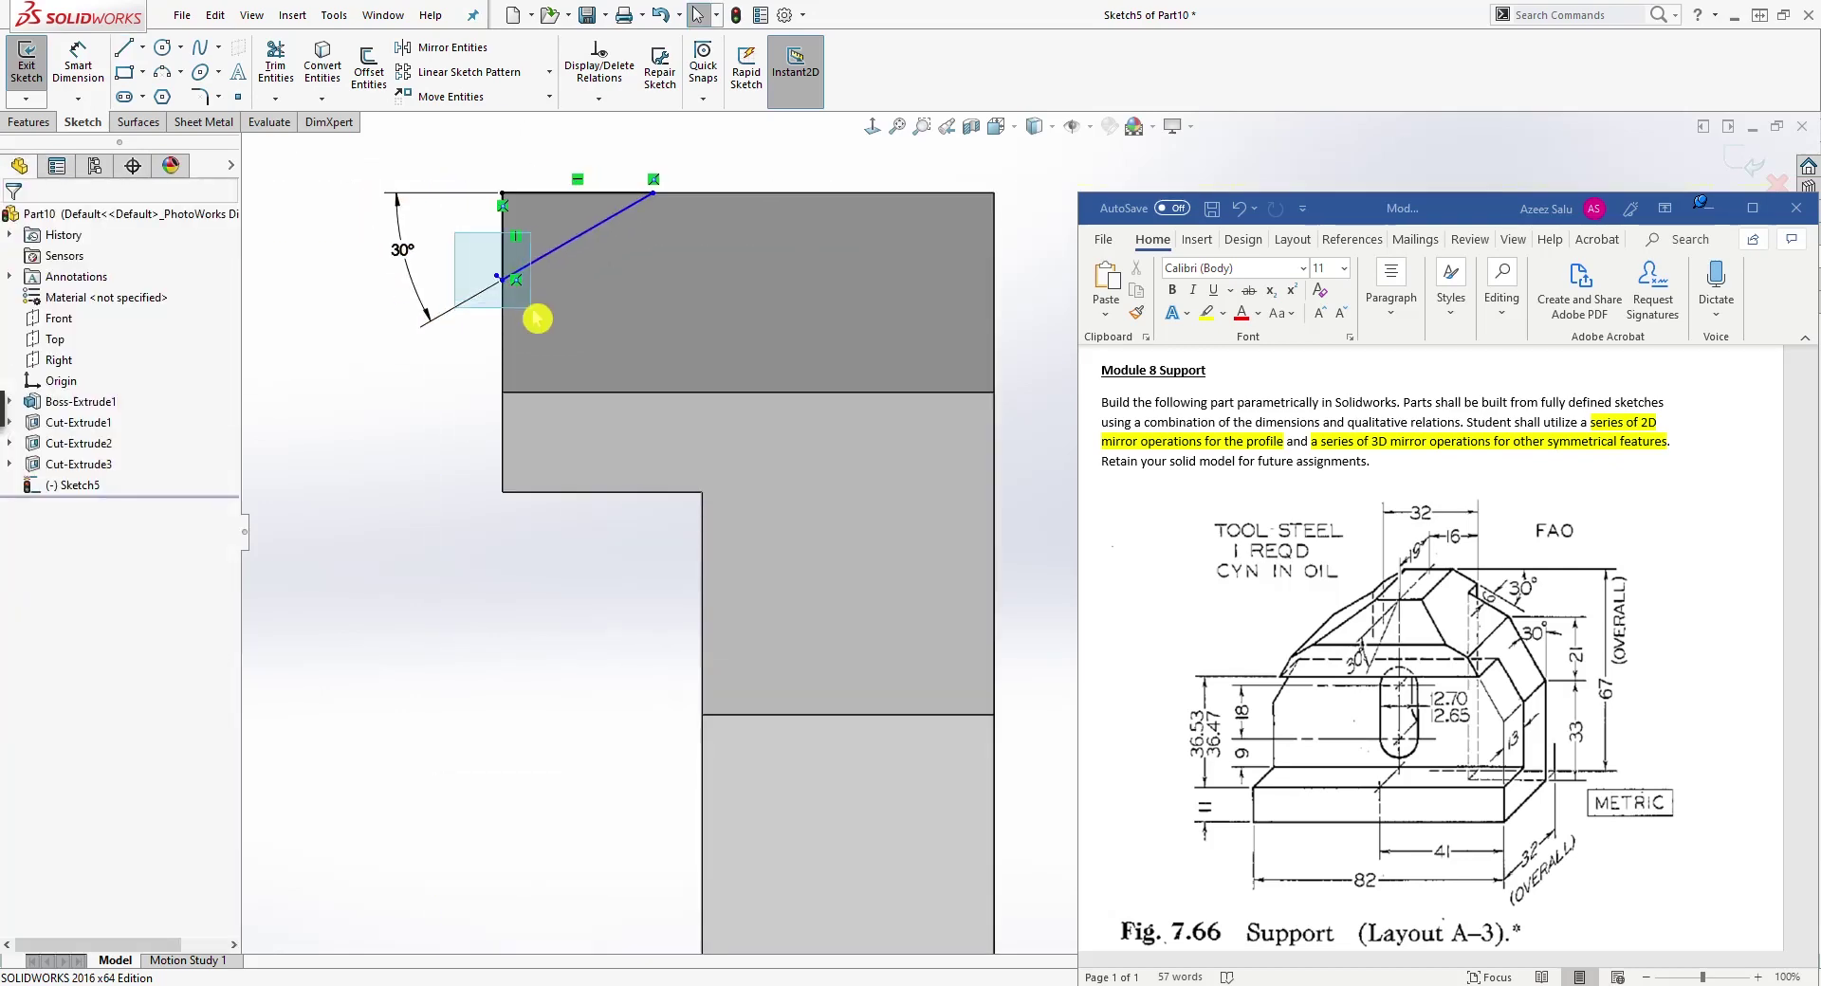
left_click(546, 309)
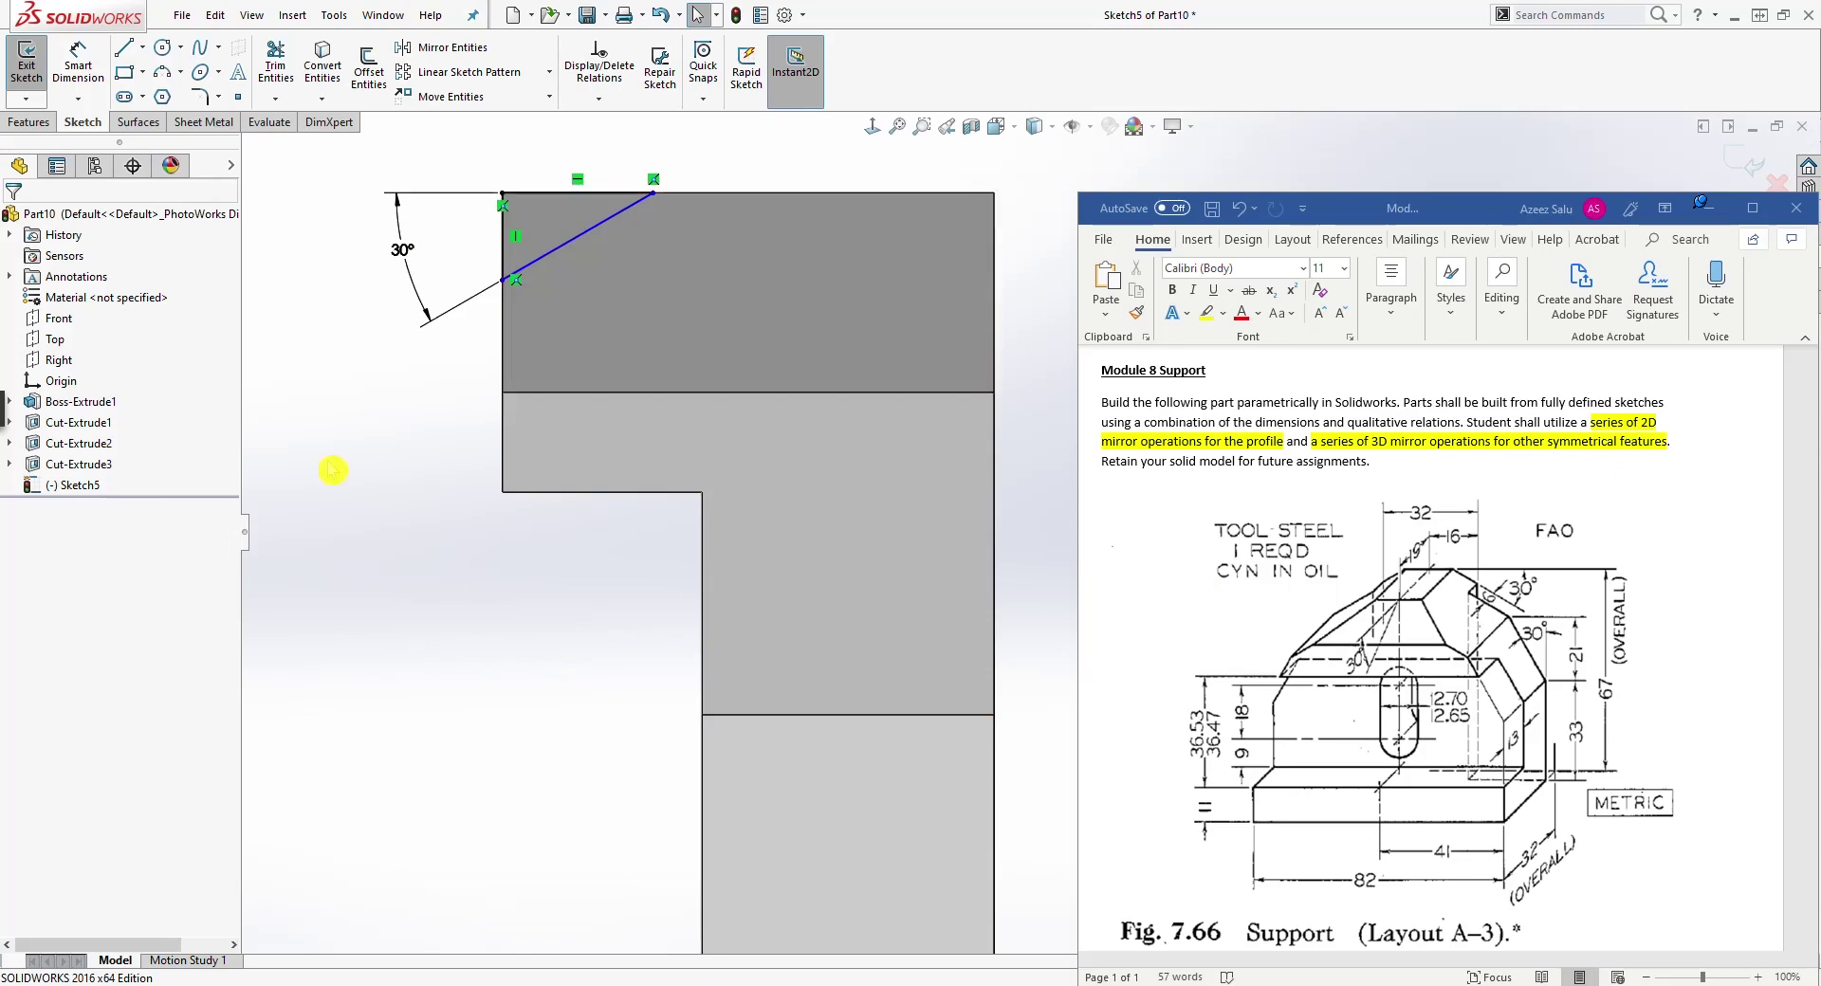
Step: Dimension the distance from the part's rear edge to the diagonal line's upper endpoint as 19 mm
key("d")
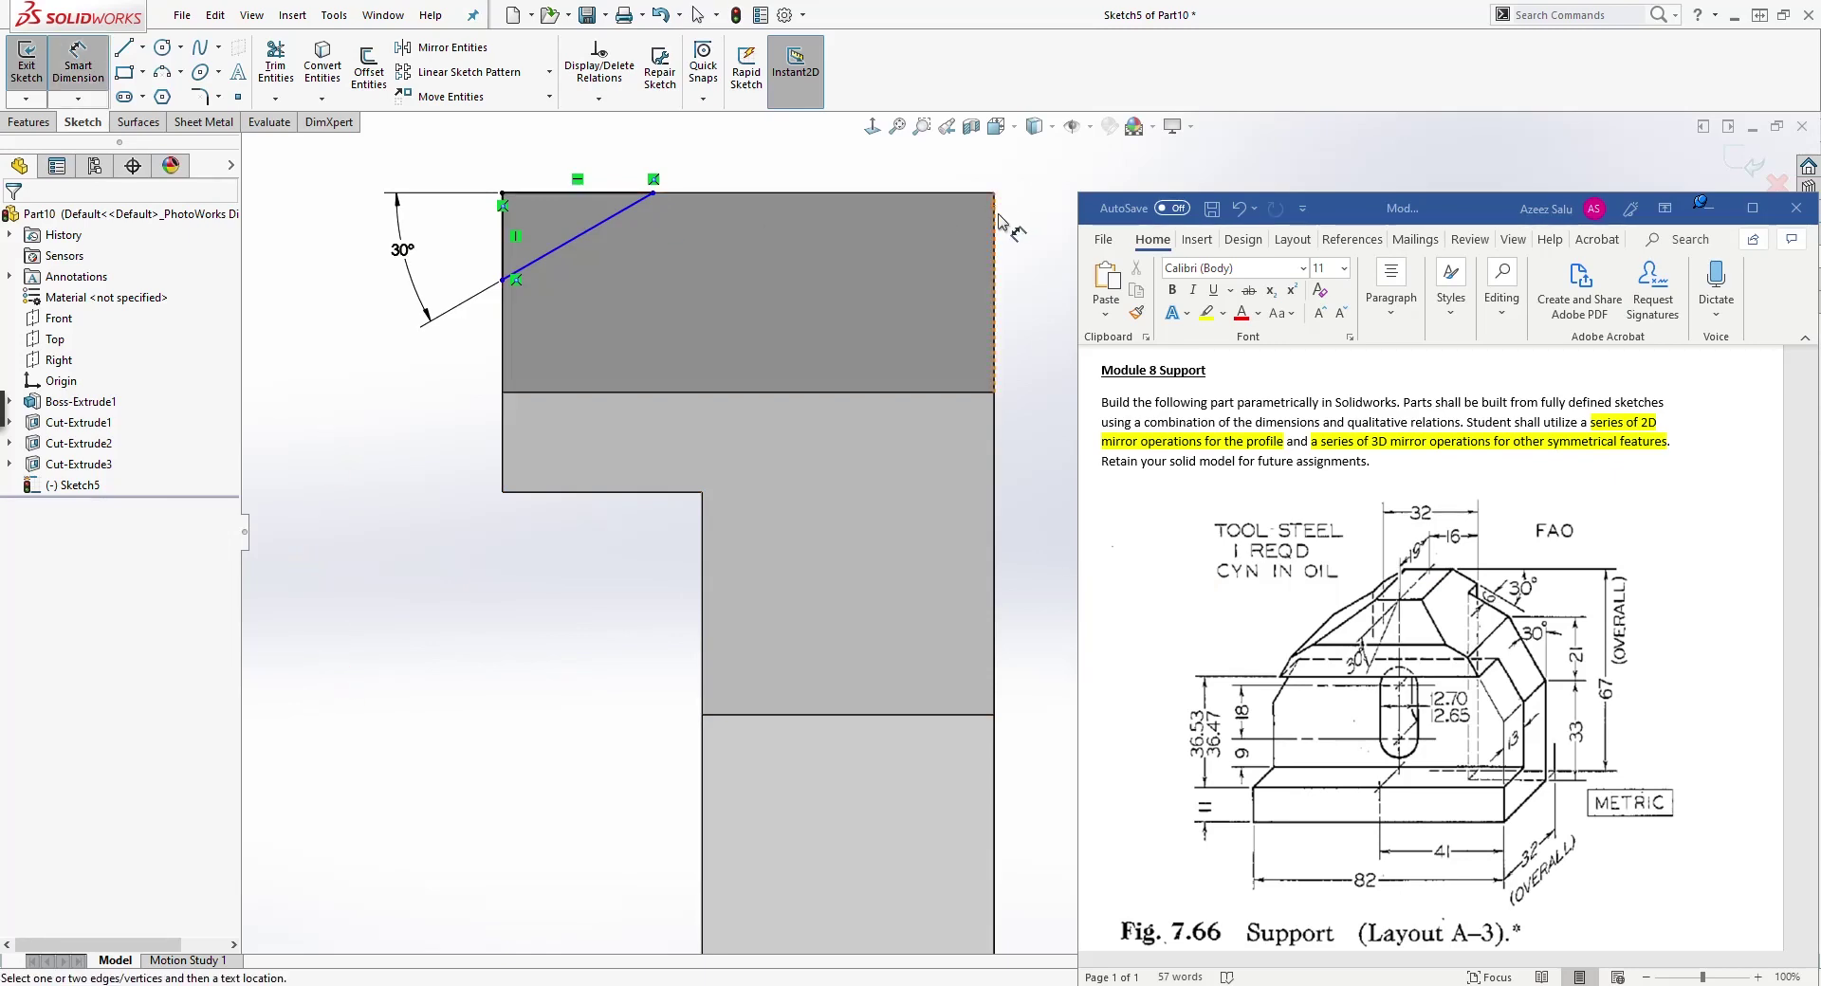
left_click(654, 194)
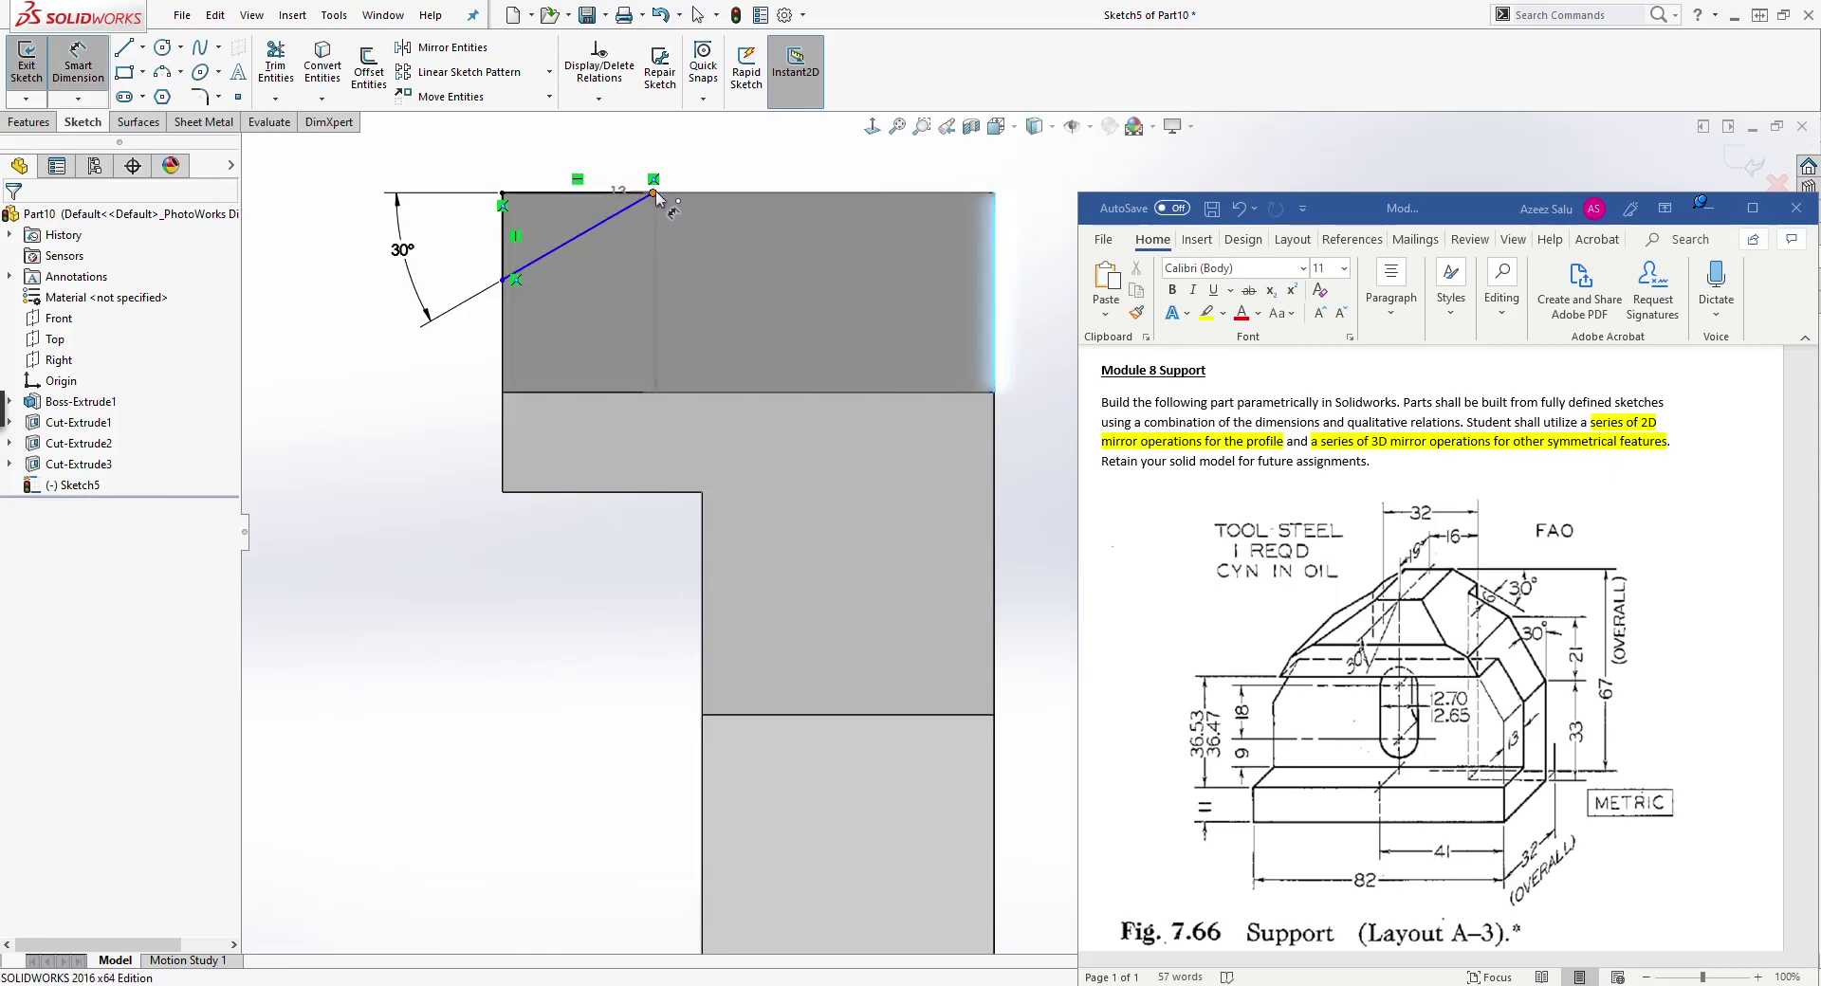
left_click(787, 160)
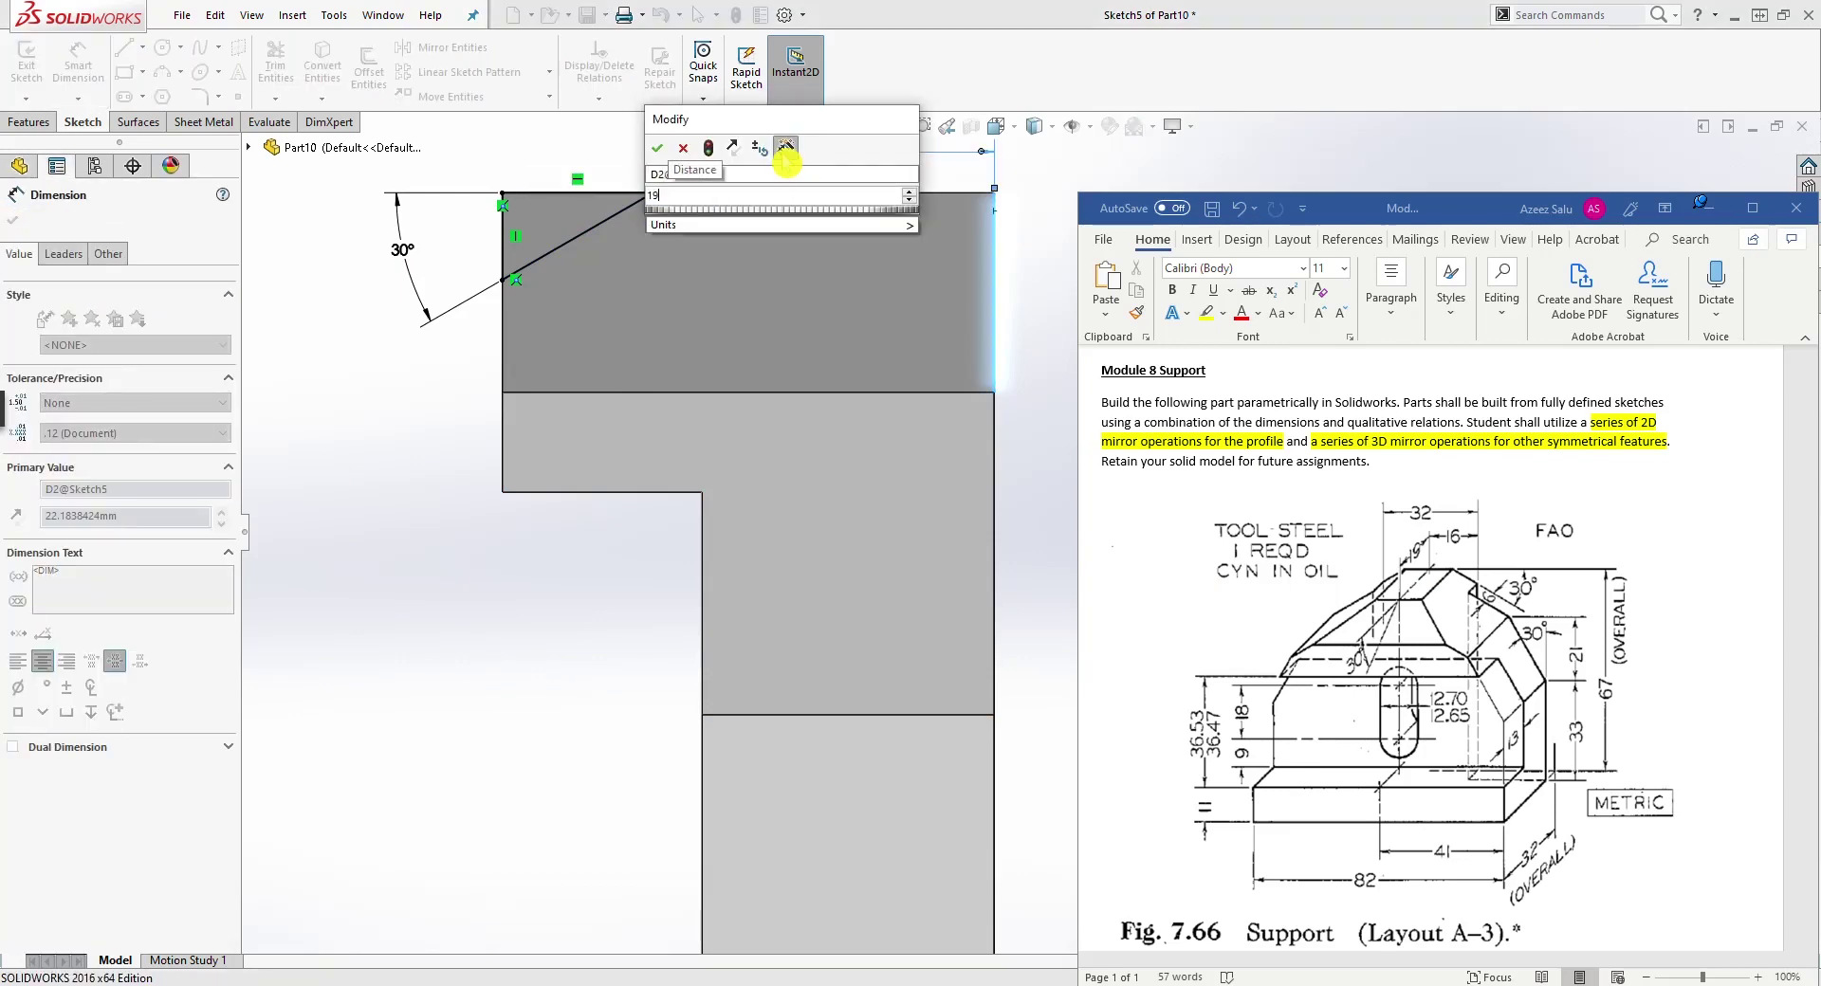
key("Return")
double_click(787, 153)
type("19")
key("Return")
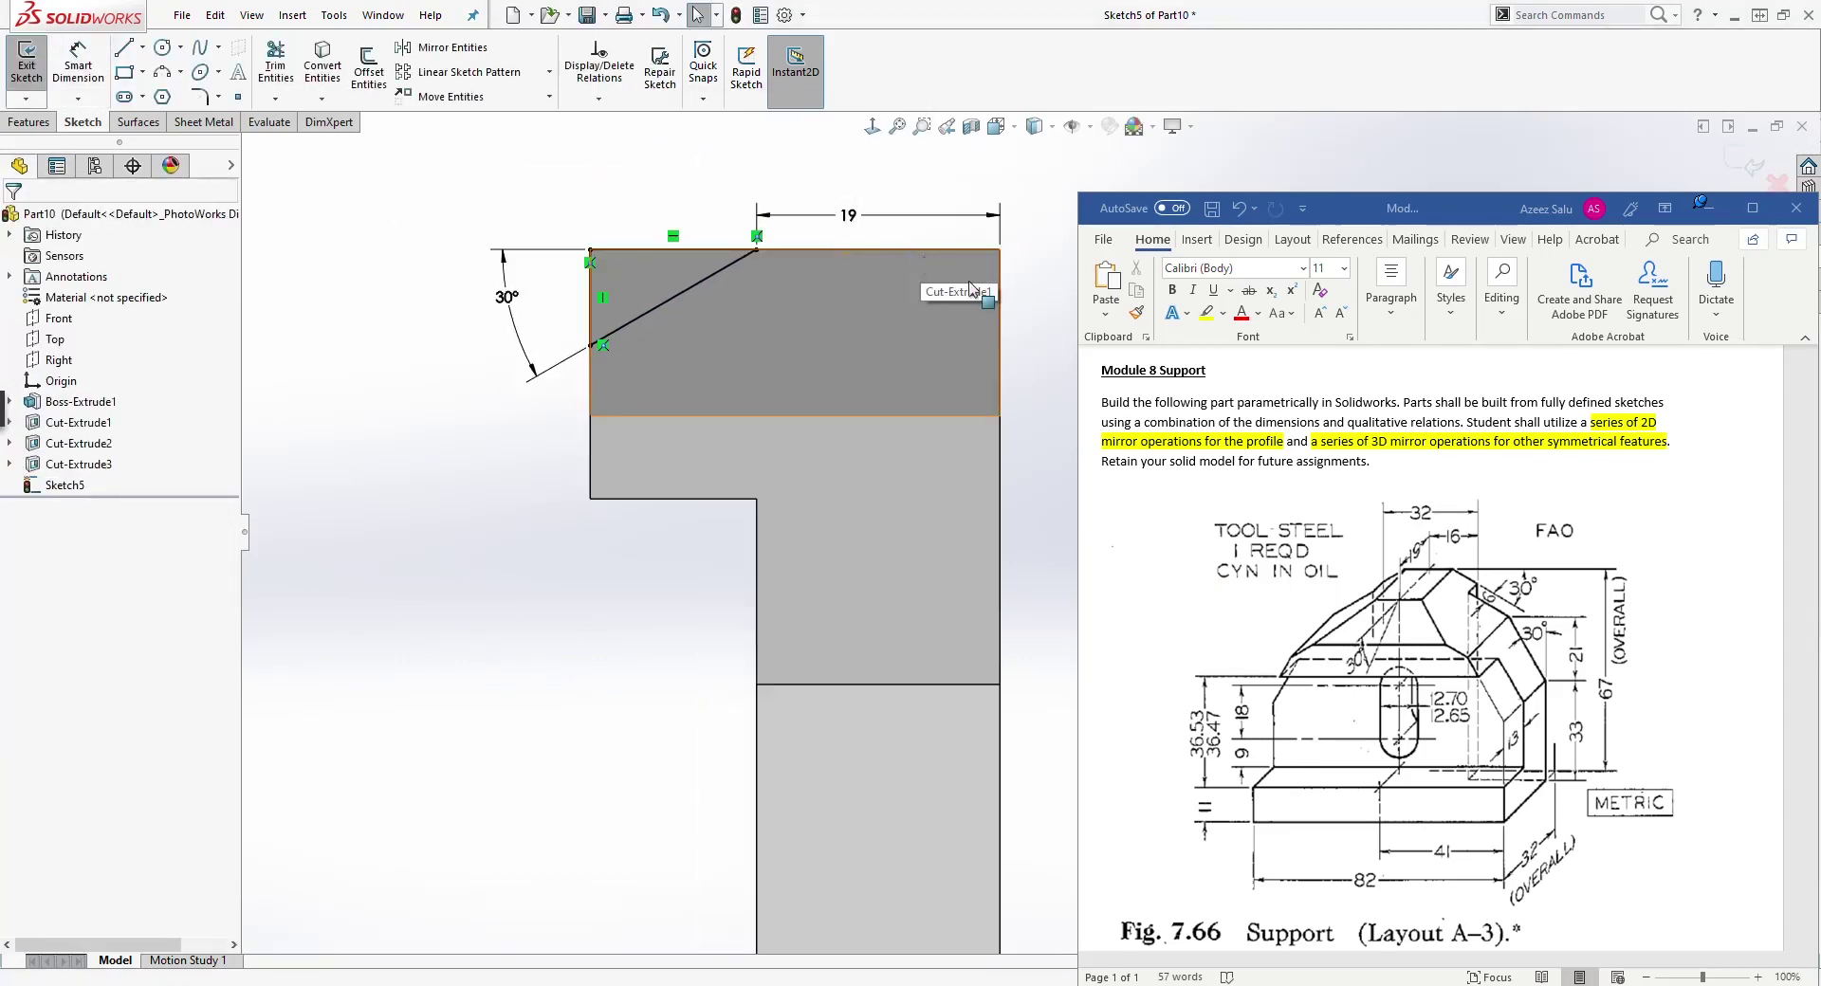
Step: Cut the triangular profile across the part's top with an Extruded Cut using the Up To Next end condition
left_click(29, 122)
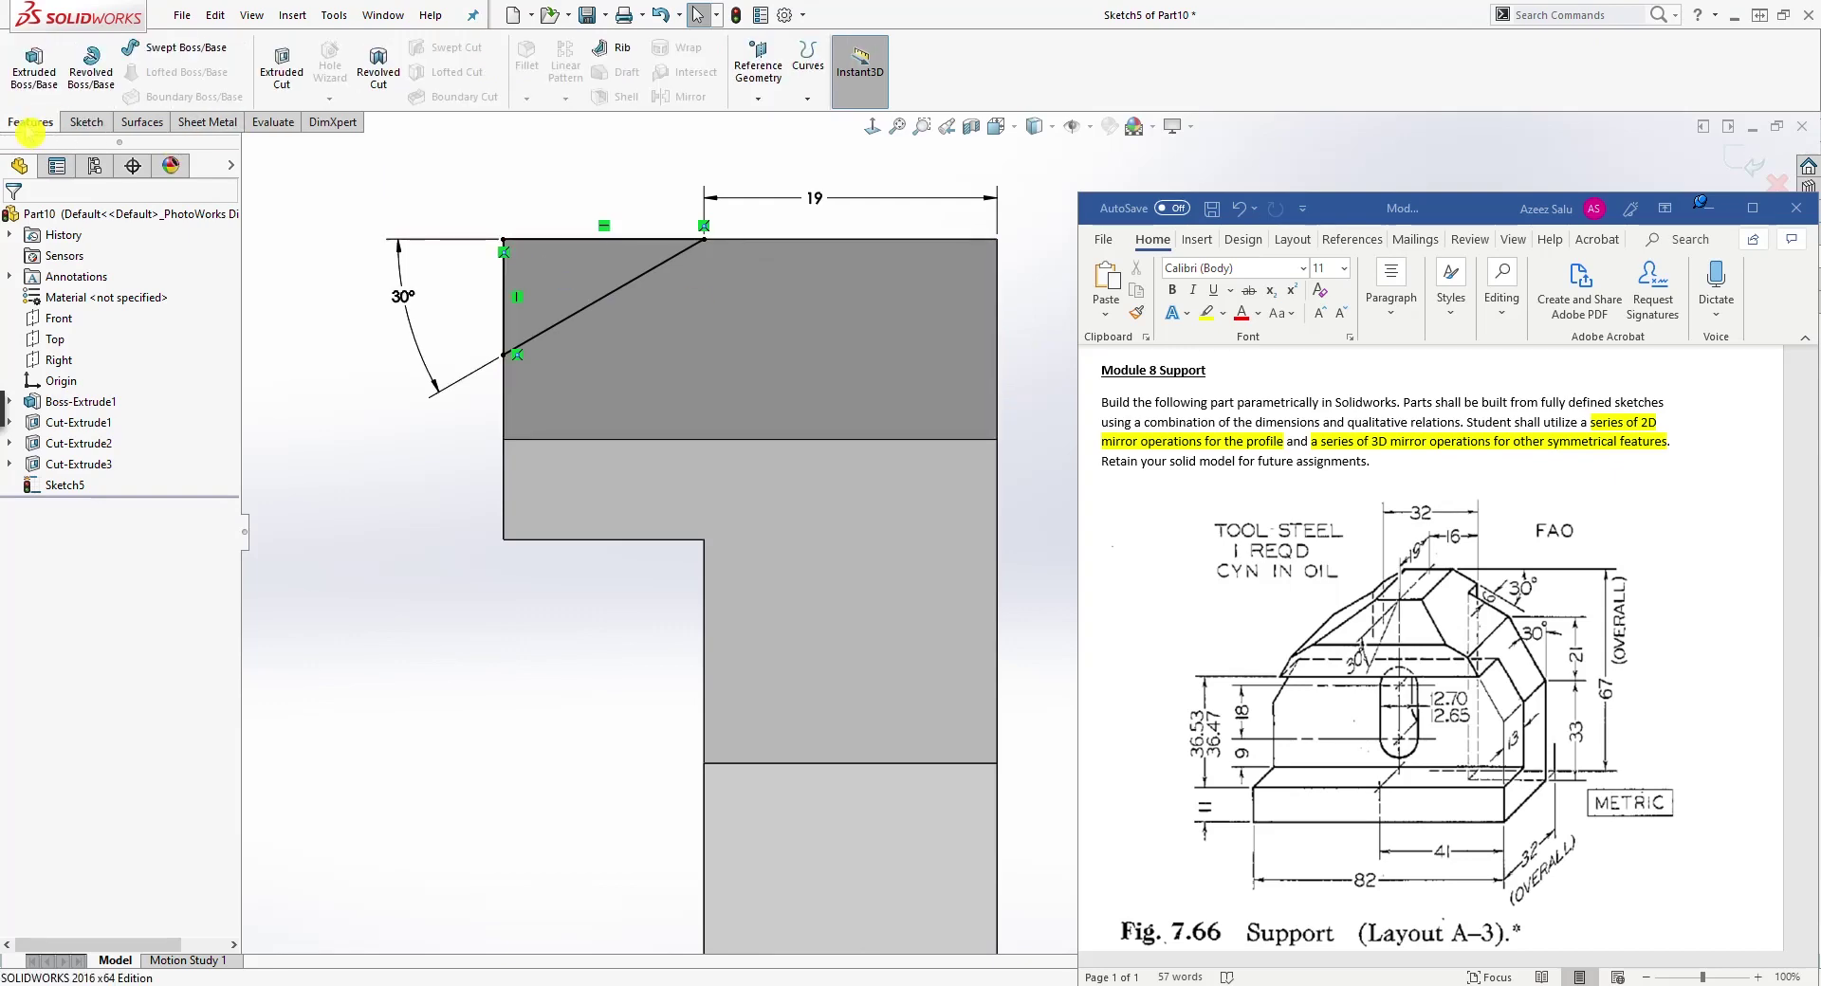
left_click(303, 61)
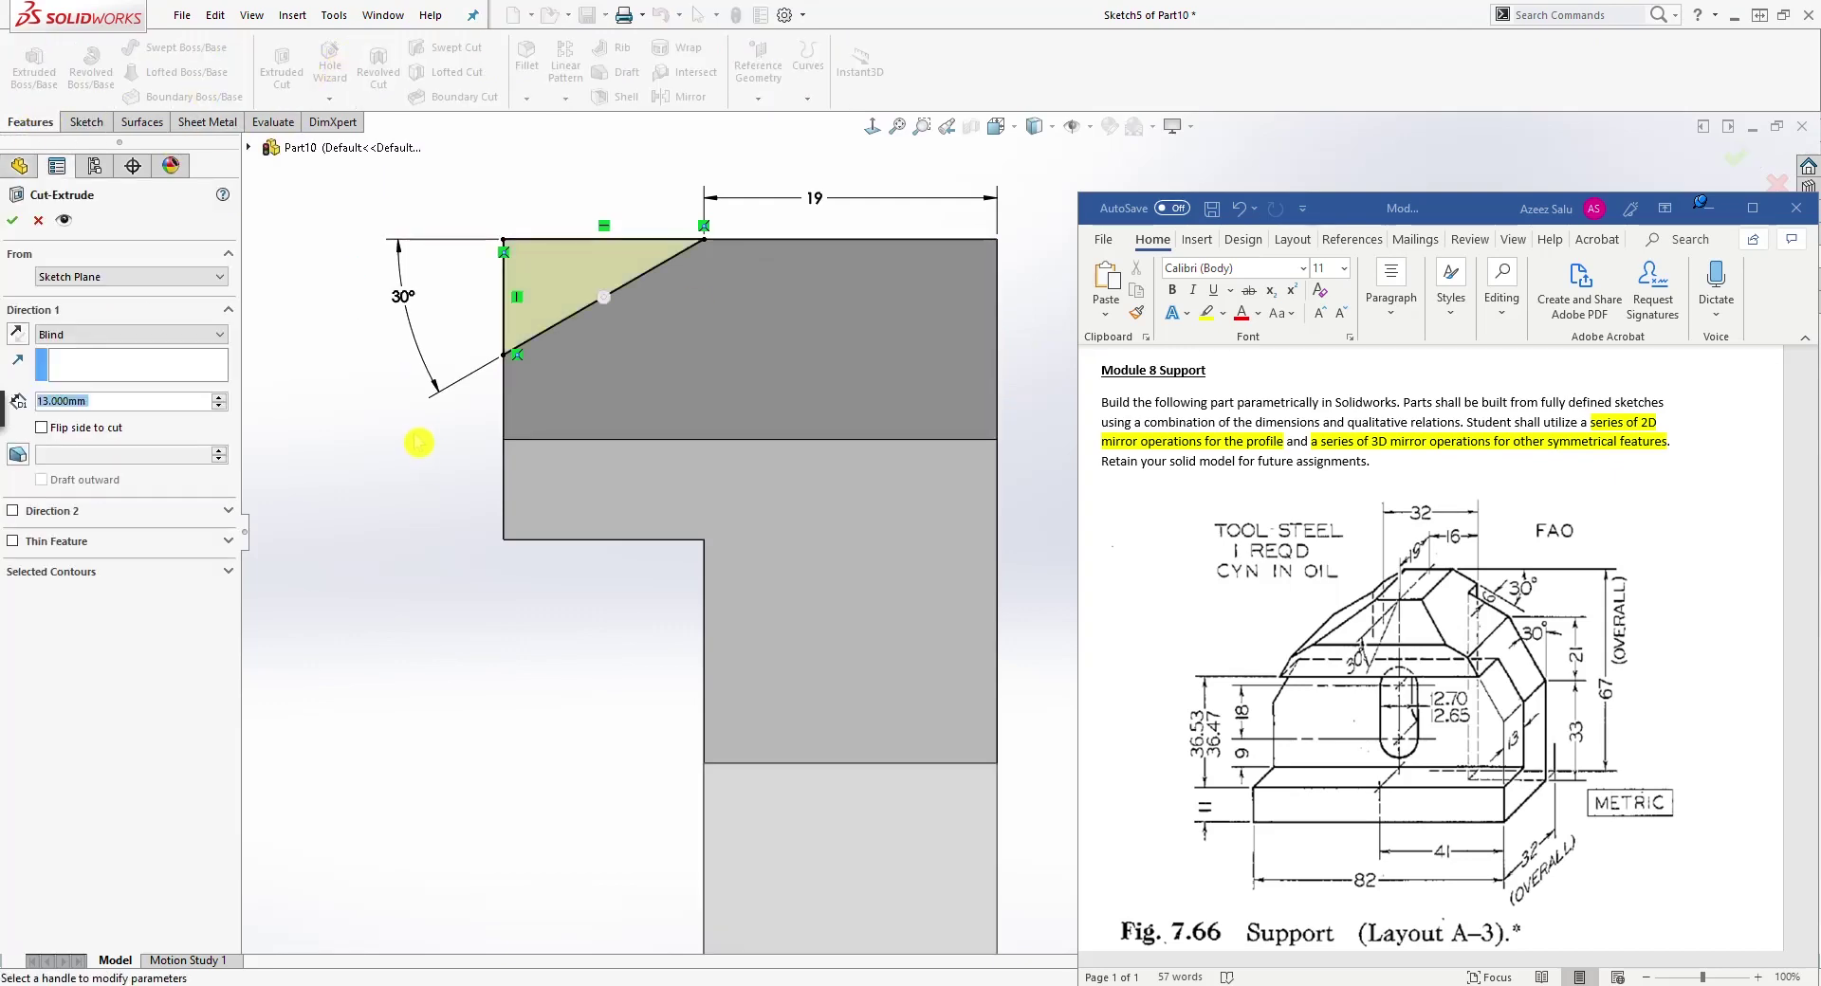
mouse_move(445, 444)
middle_mouse_down()
mouse_move(456, 480)
mouse_move(412, 434)
middle_mouse_up()
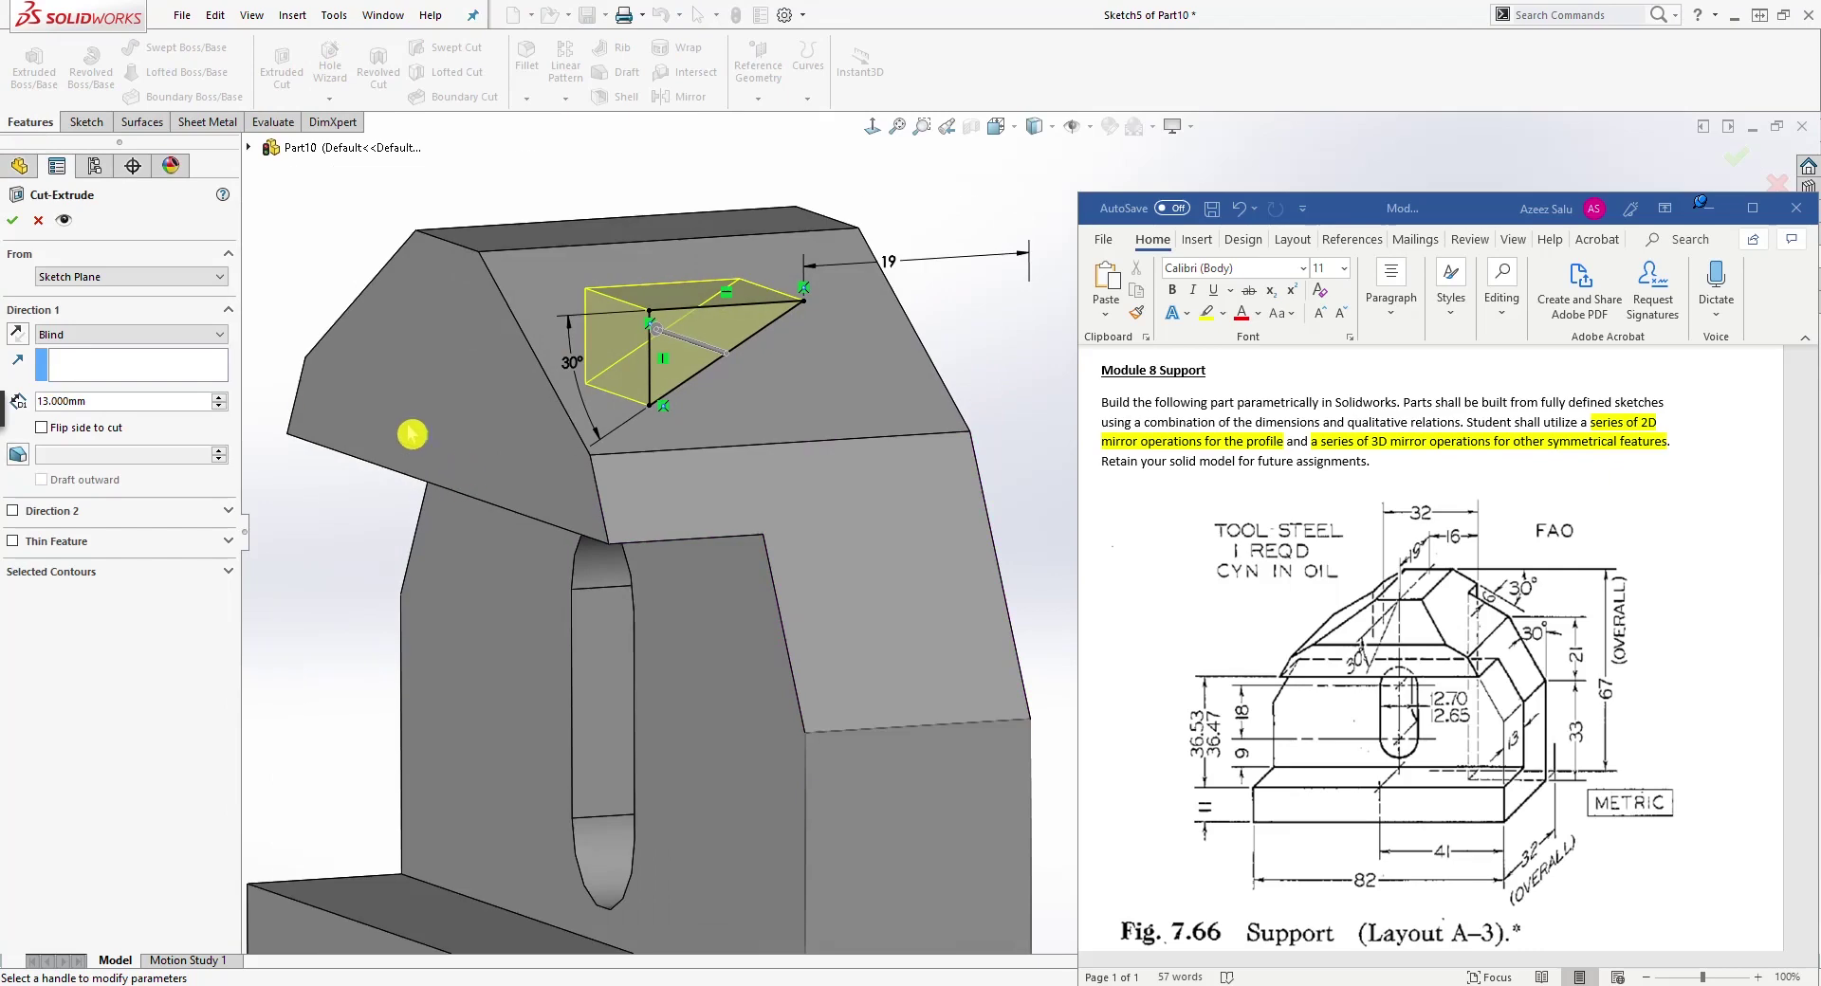
left_click(122, 334)
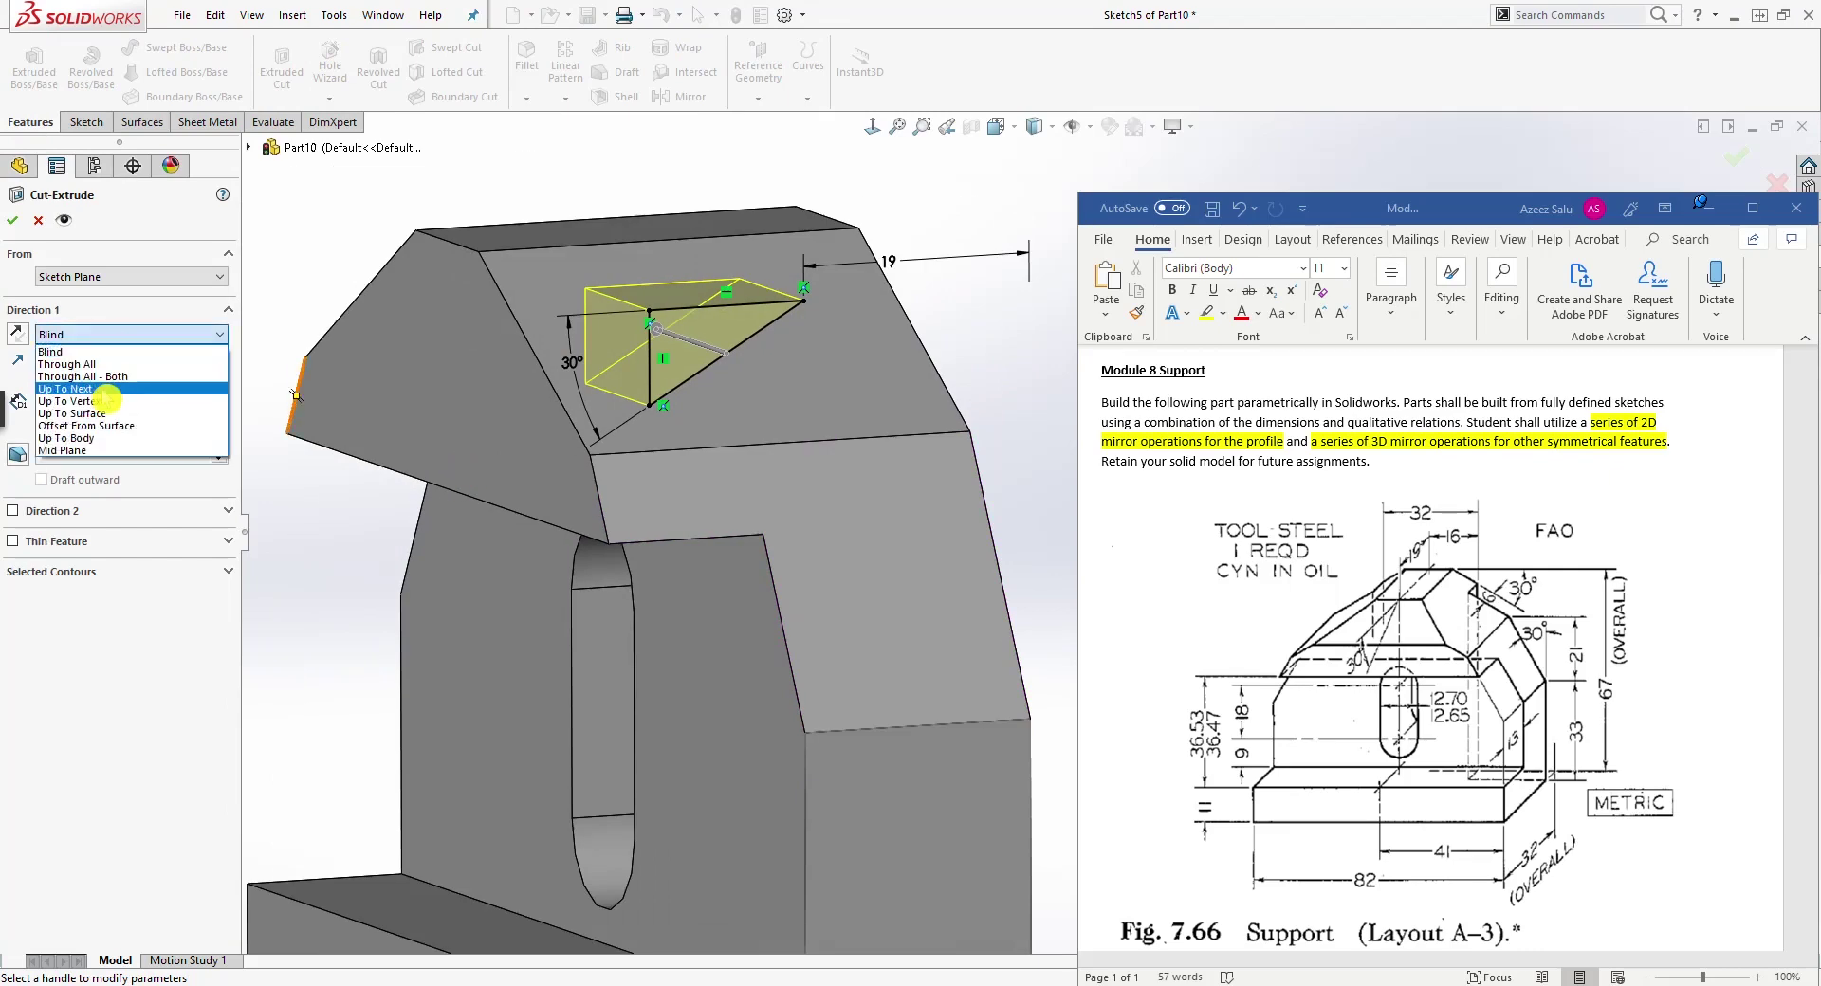
left_click(105, 390)
mouse_move(531, 493)
middle_mouse_down()
mouse_move(598, 467)
mouse_move(517, 524)
middle_mouse_up()
left_click(280, 446)
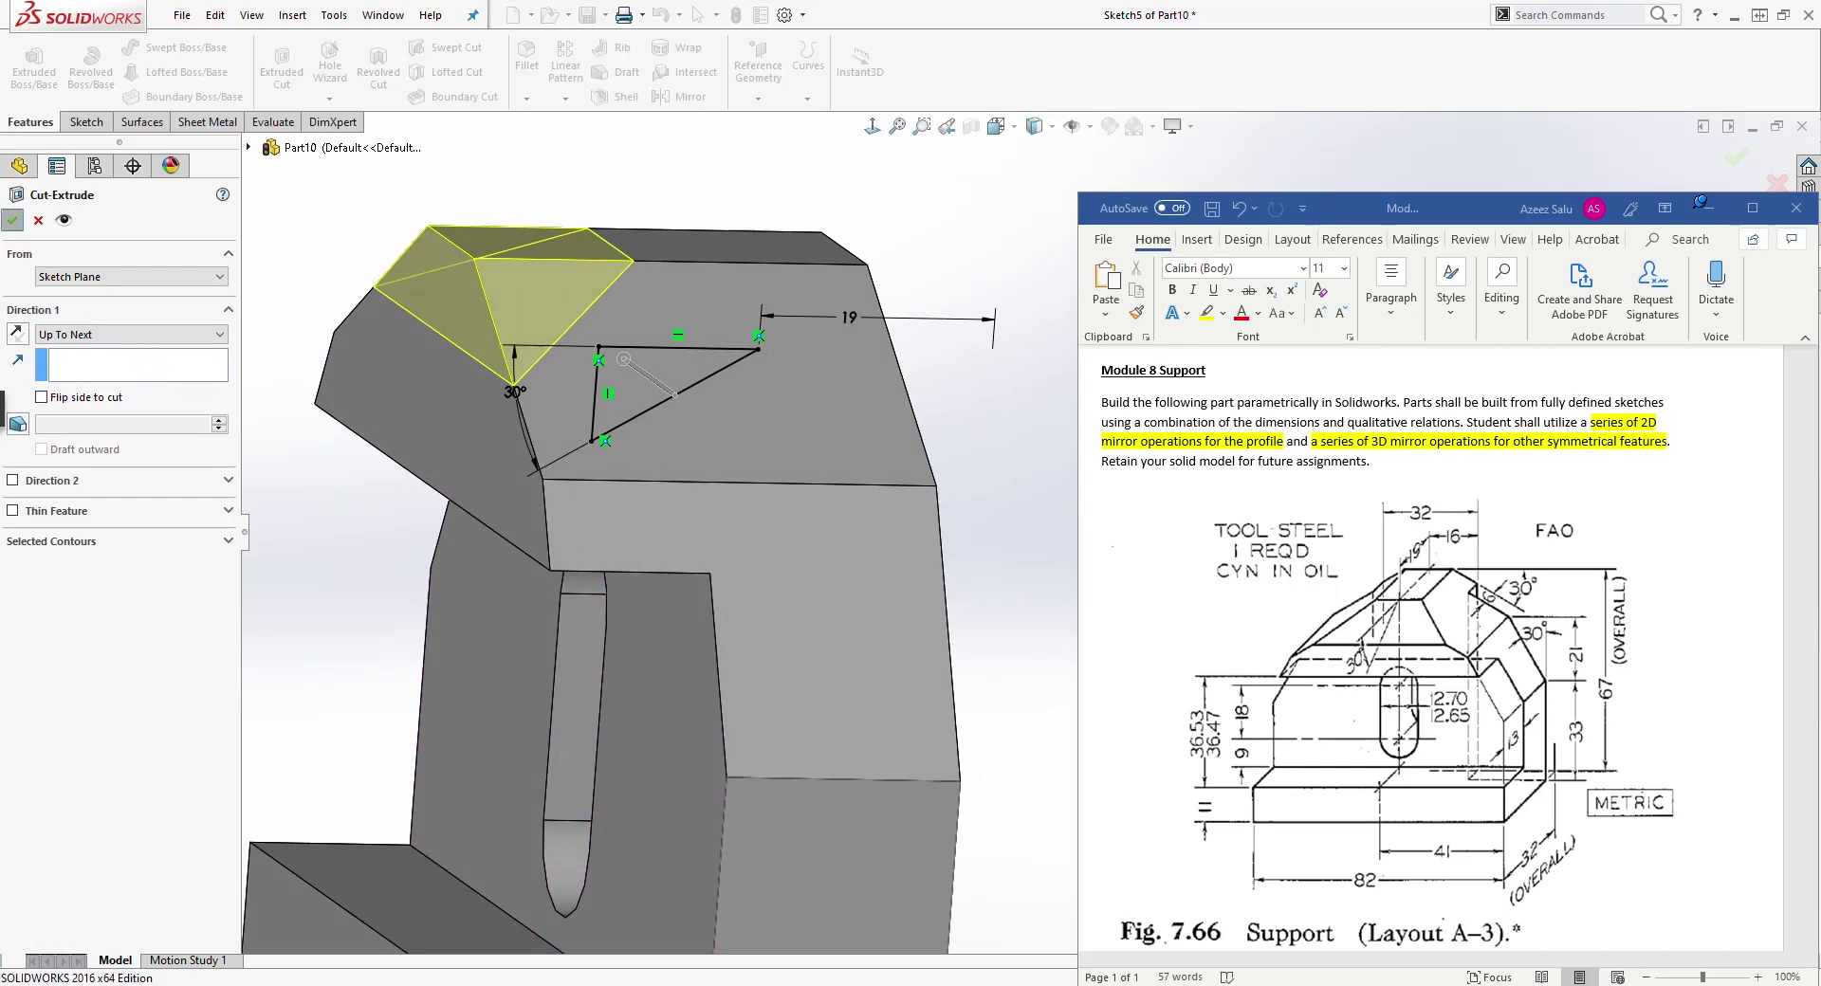
left_click(13, 221)
Step: Start a sketch on the narrow flat top face of the part, showing the whole part from above
middle_click_drag(610, 440, 882, 470)
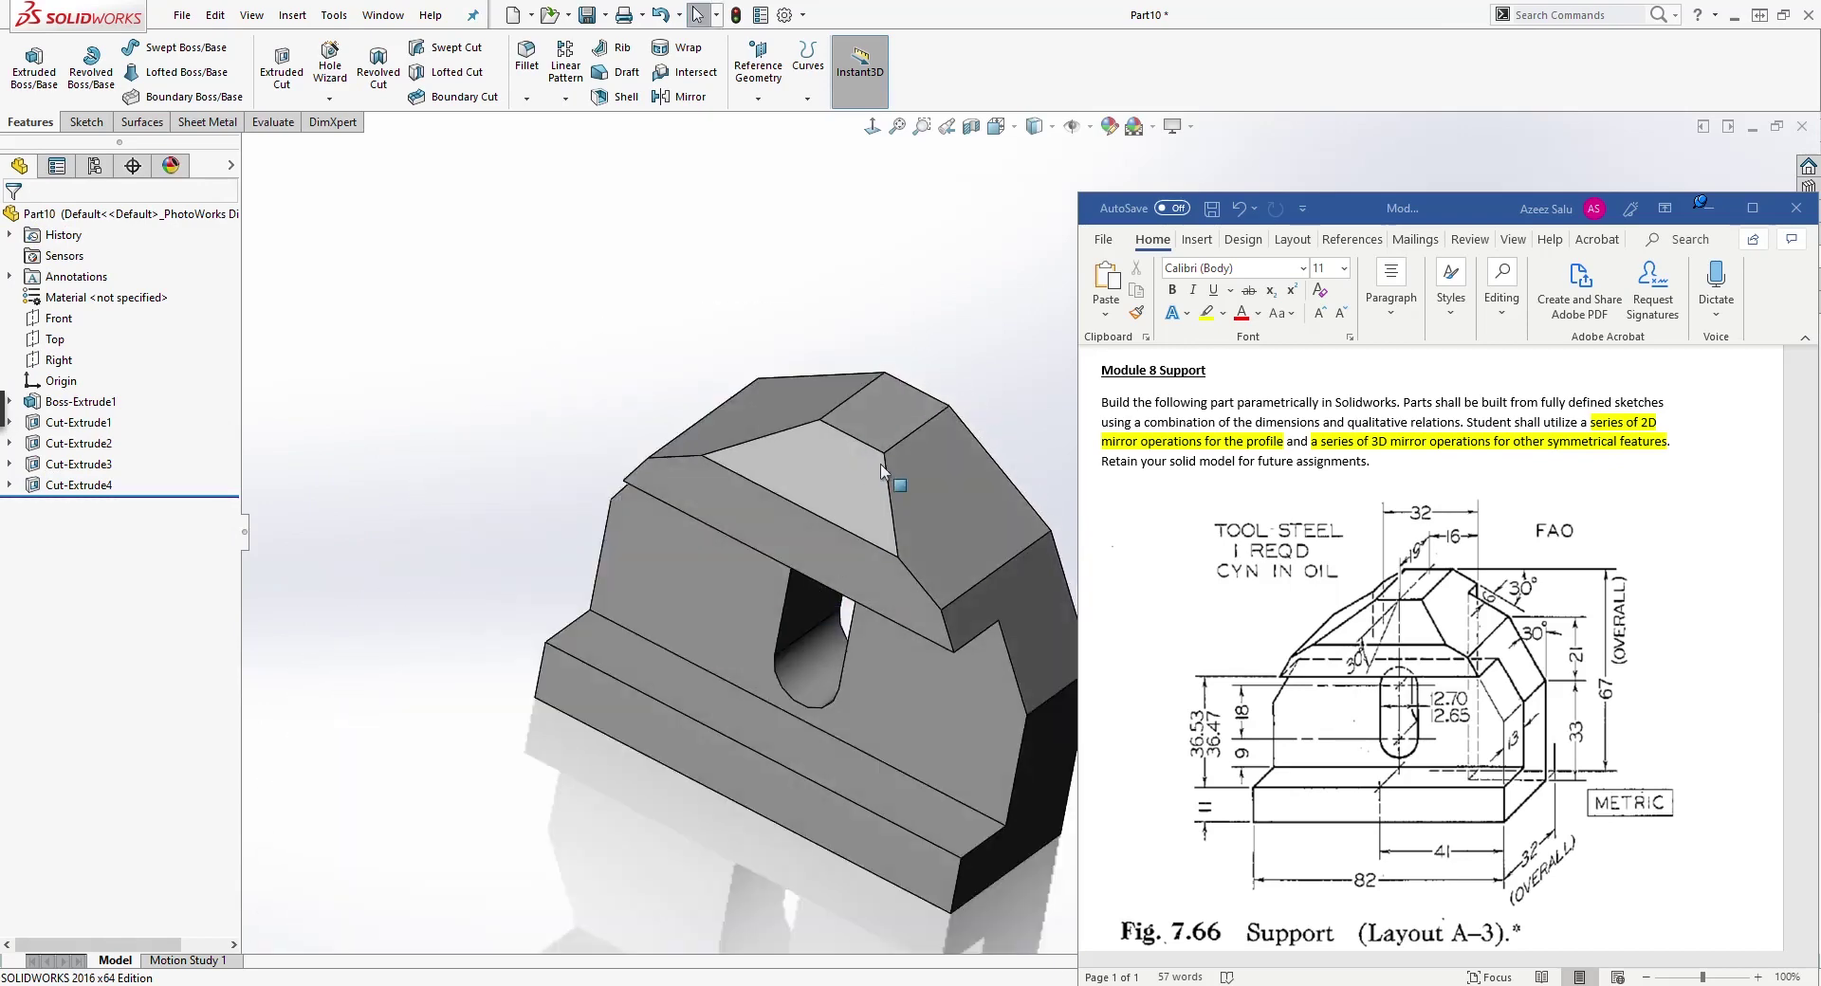
middle_click_drag(935, 629, 960, 483)
middle_click_drag(897, 313, 766, 368)
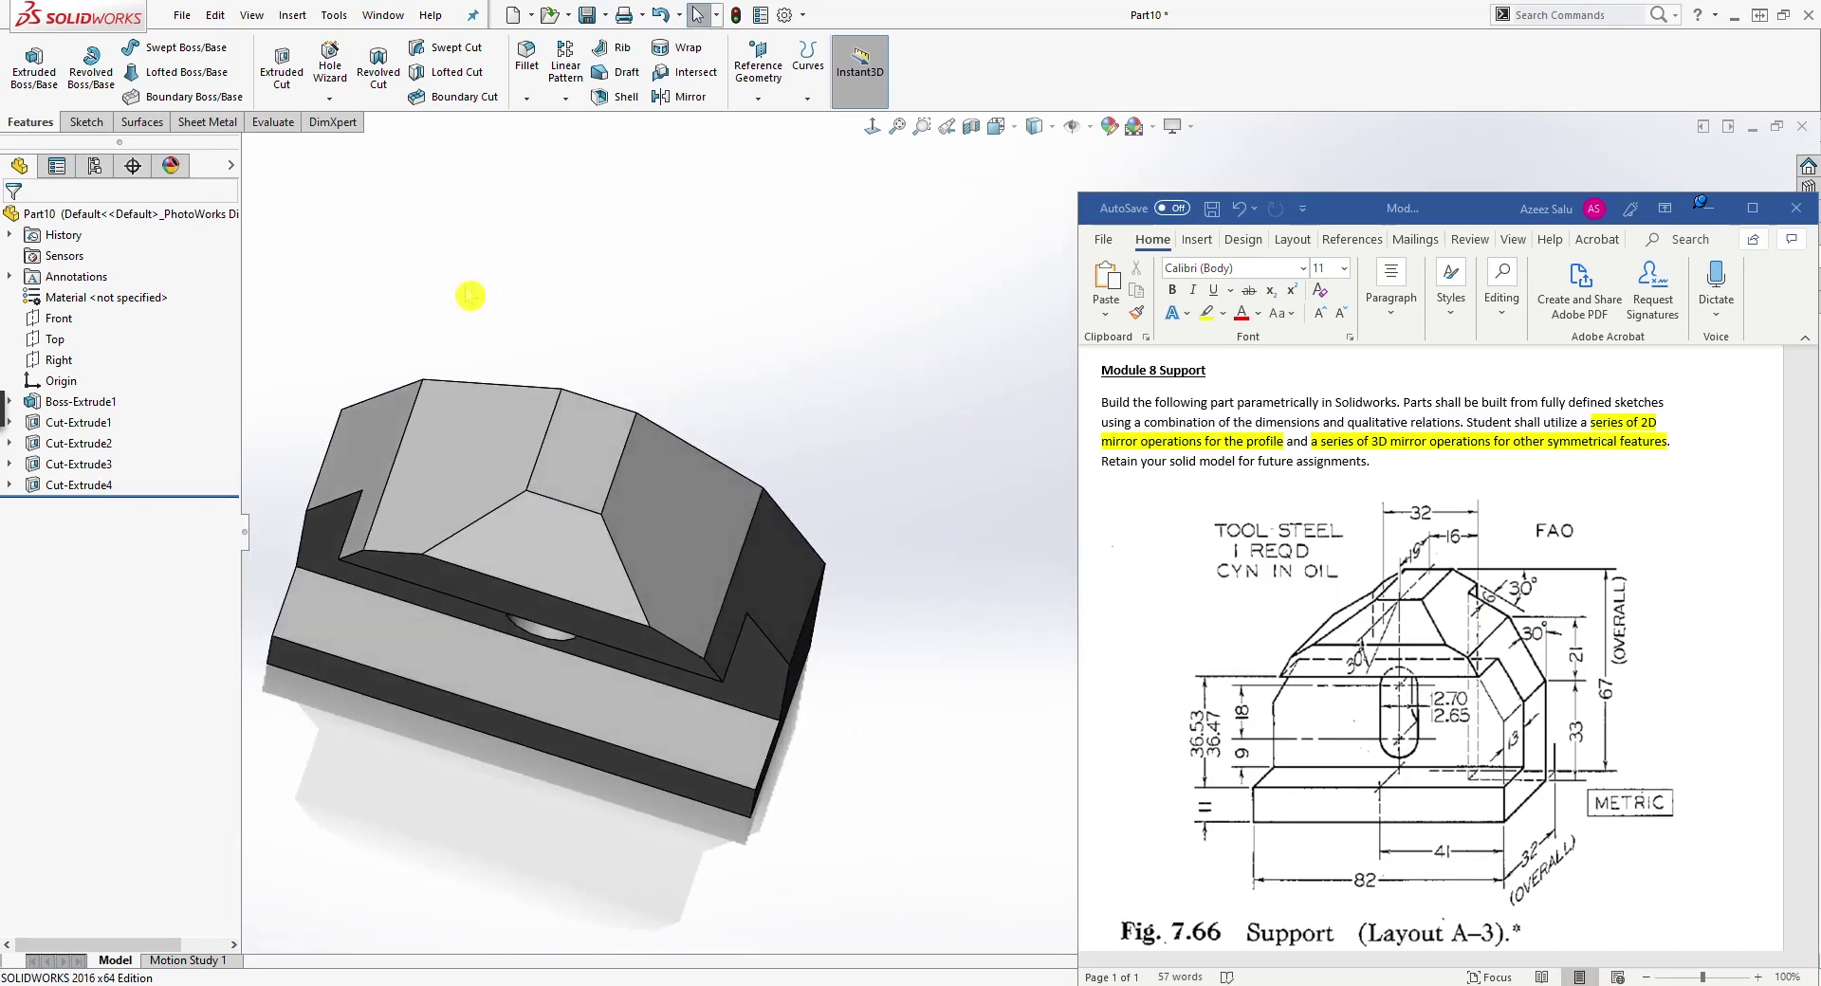
middle_click_drag(504, 418, 677, 509)
left_click(606, 439)
left_click(86, 121)
left_click(28, 62)
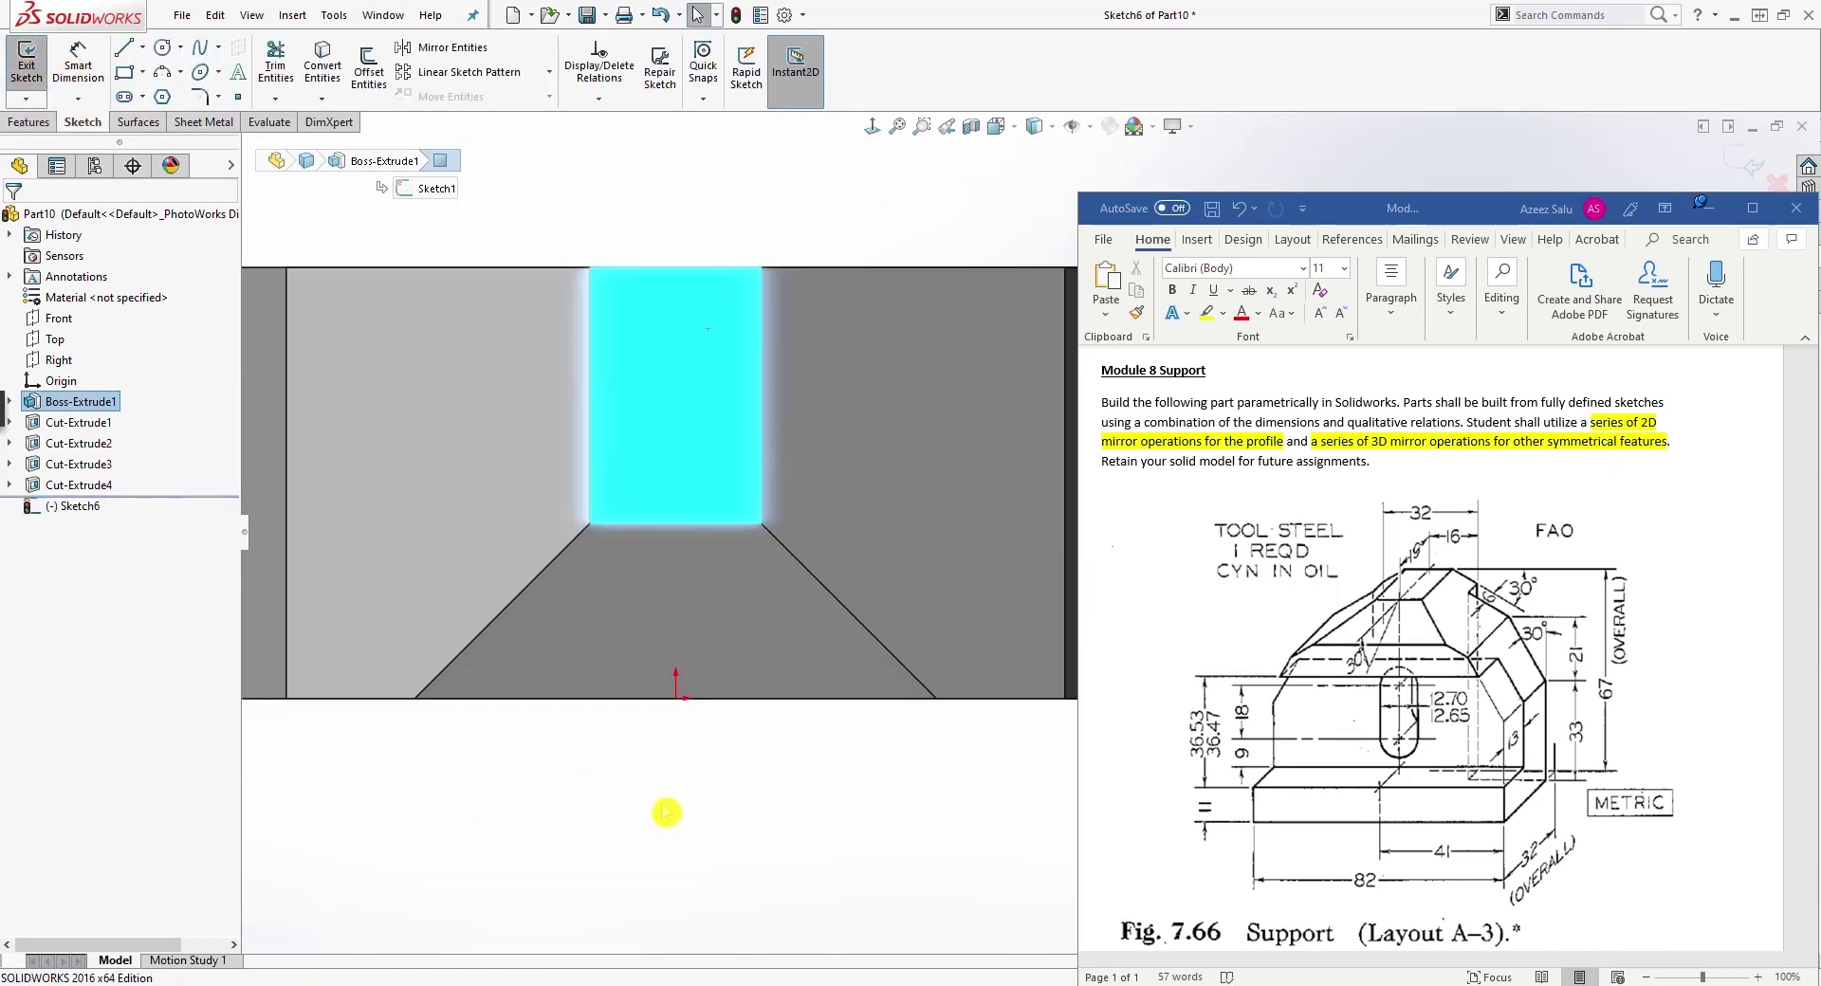
left_click(780, 754)
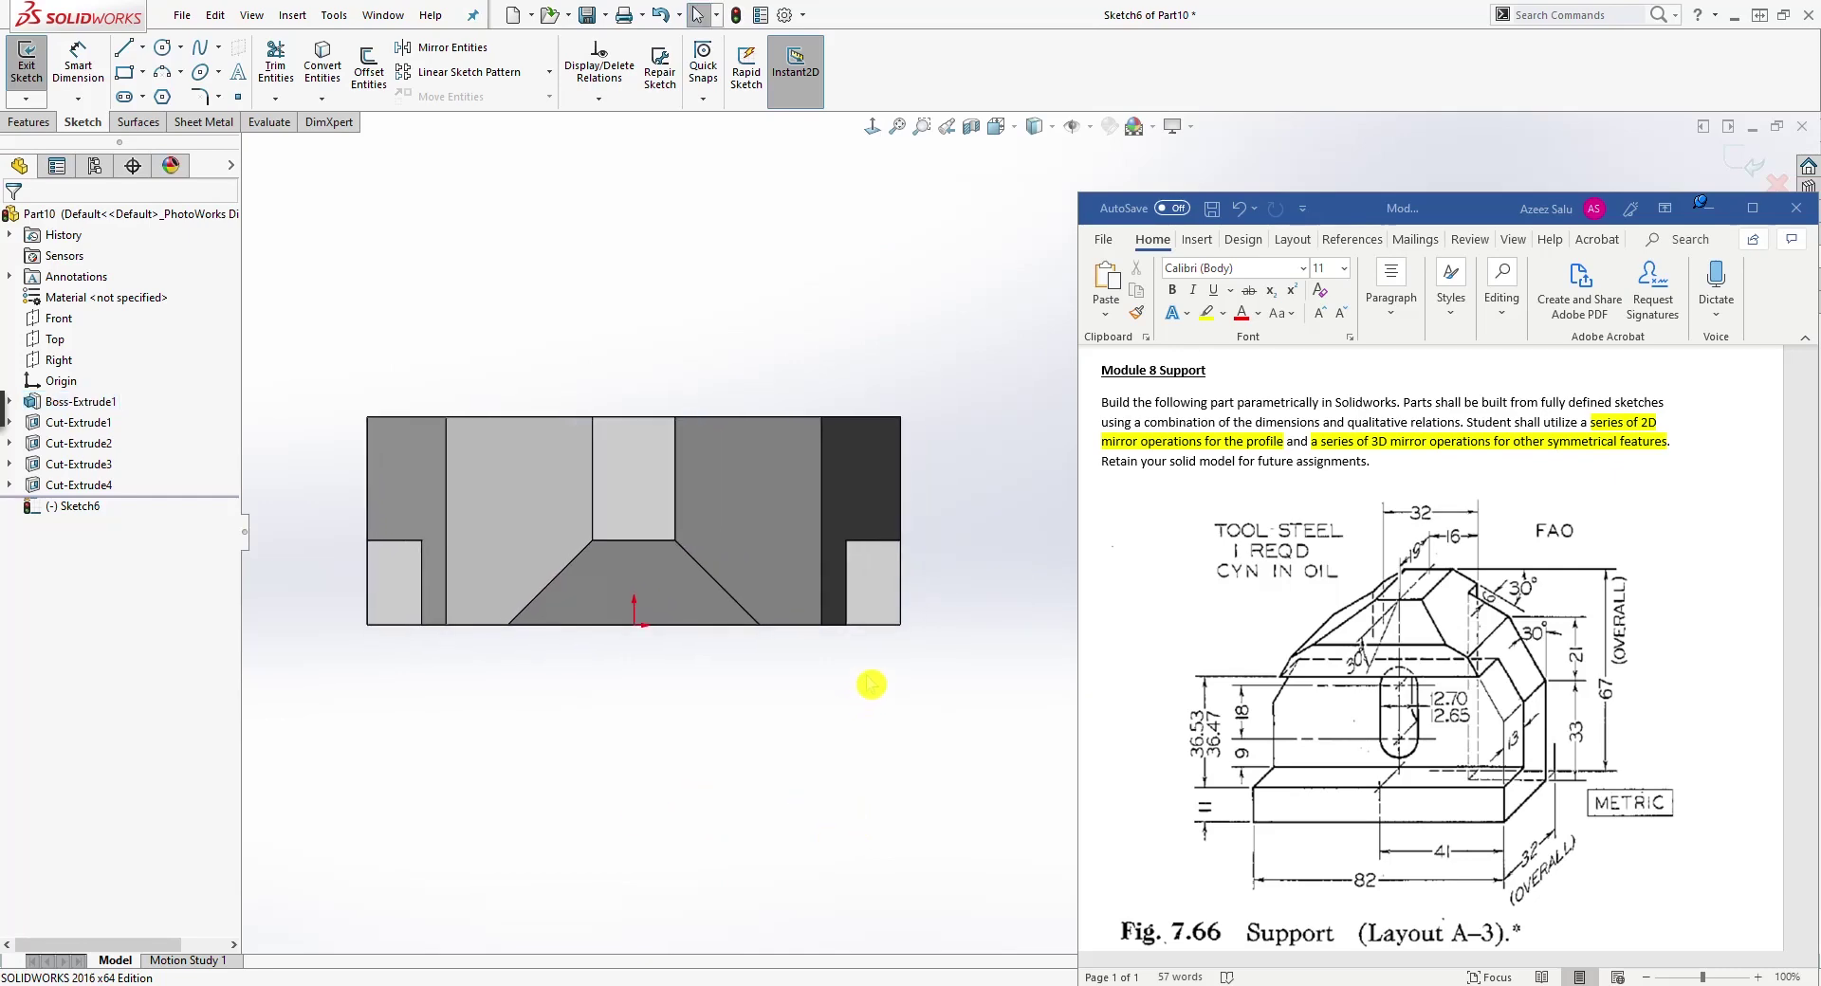
Step: Sketch a rectangle about 26.6 by 9.8 mm along the rear edge, with its outer corner snapped to the part's rear corner
left_click(124, 72)
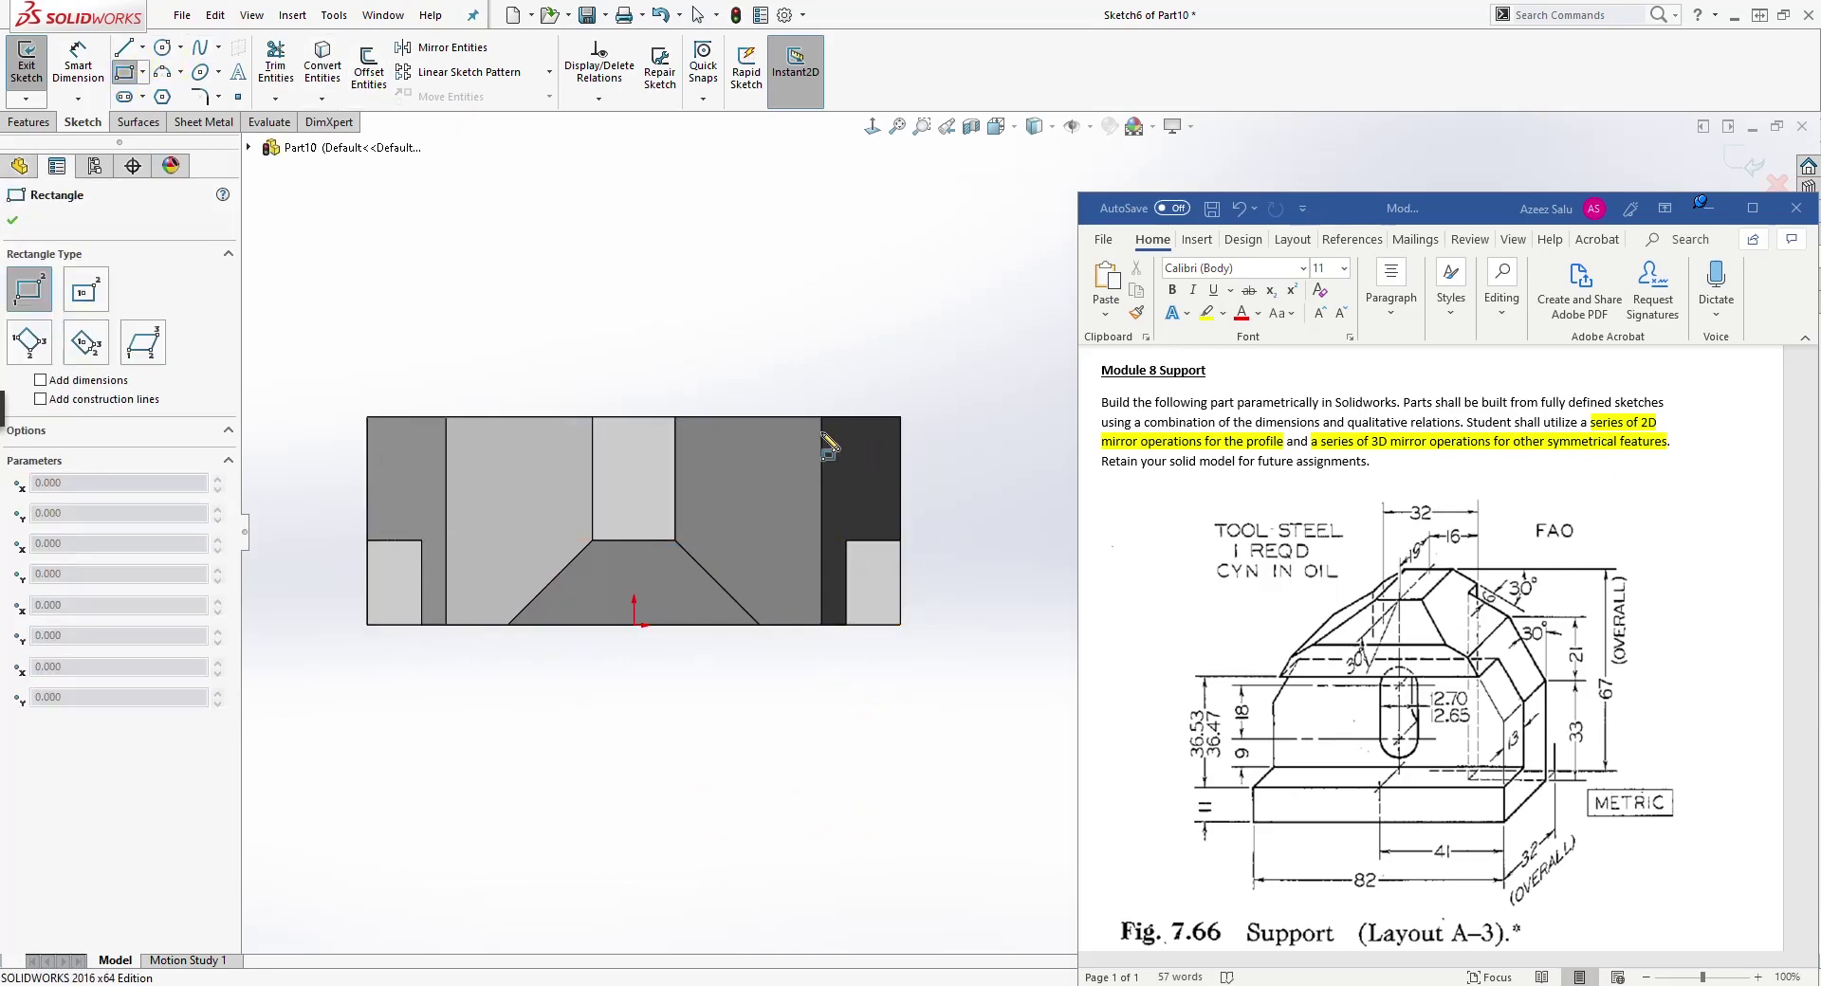
left_click(727, 418)
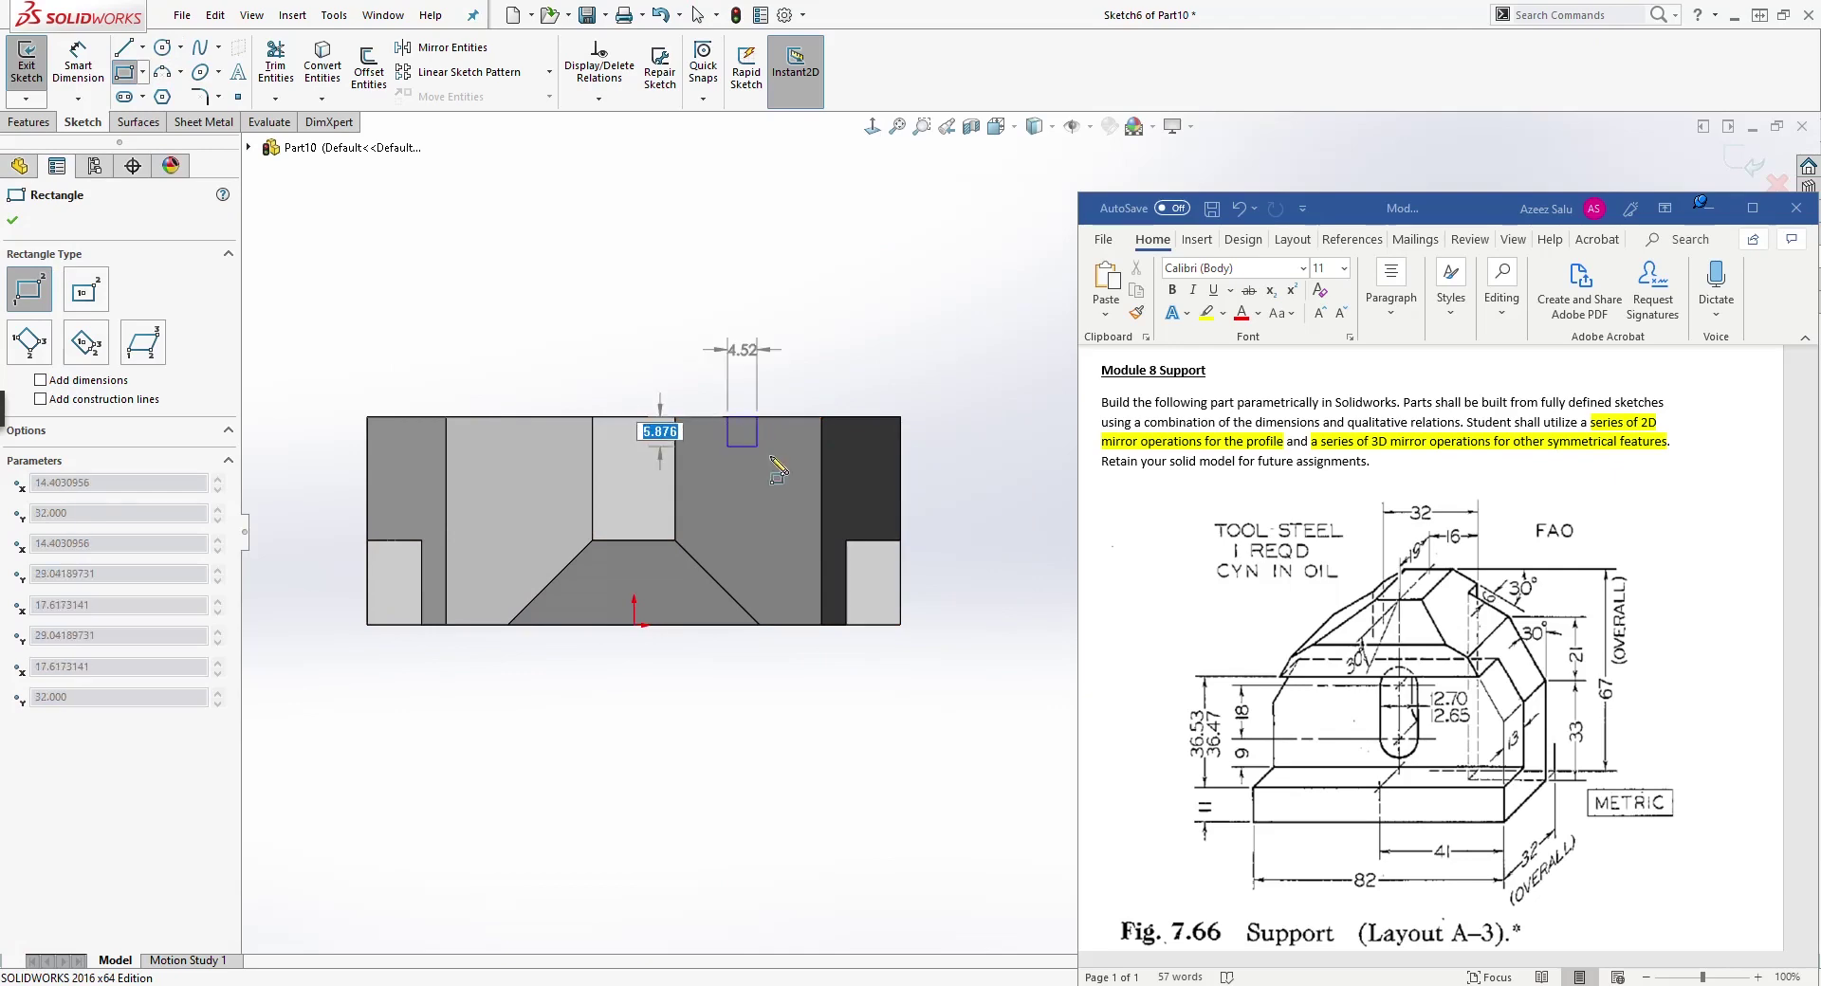
left_click(995, 481)
key("Escape")
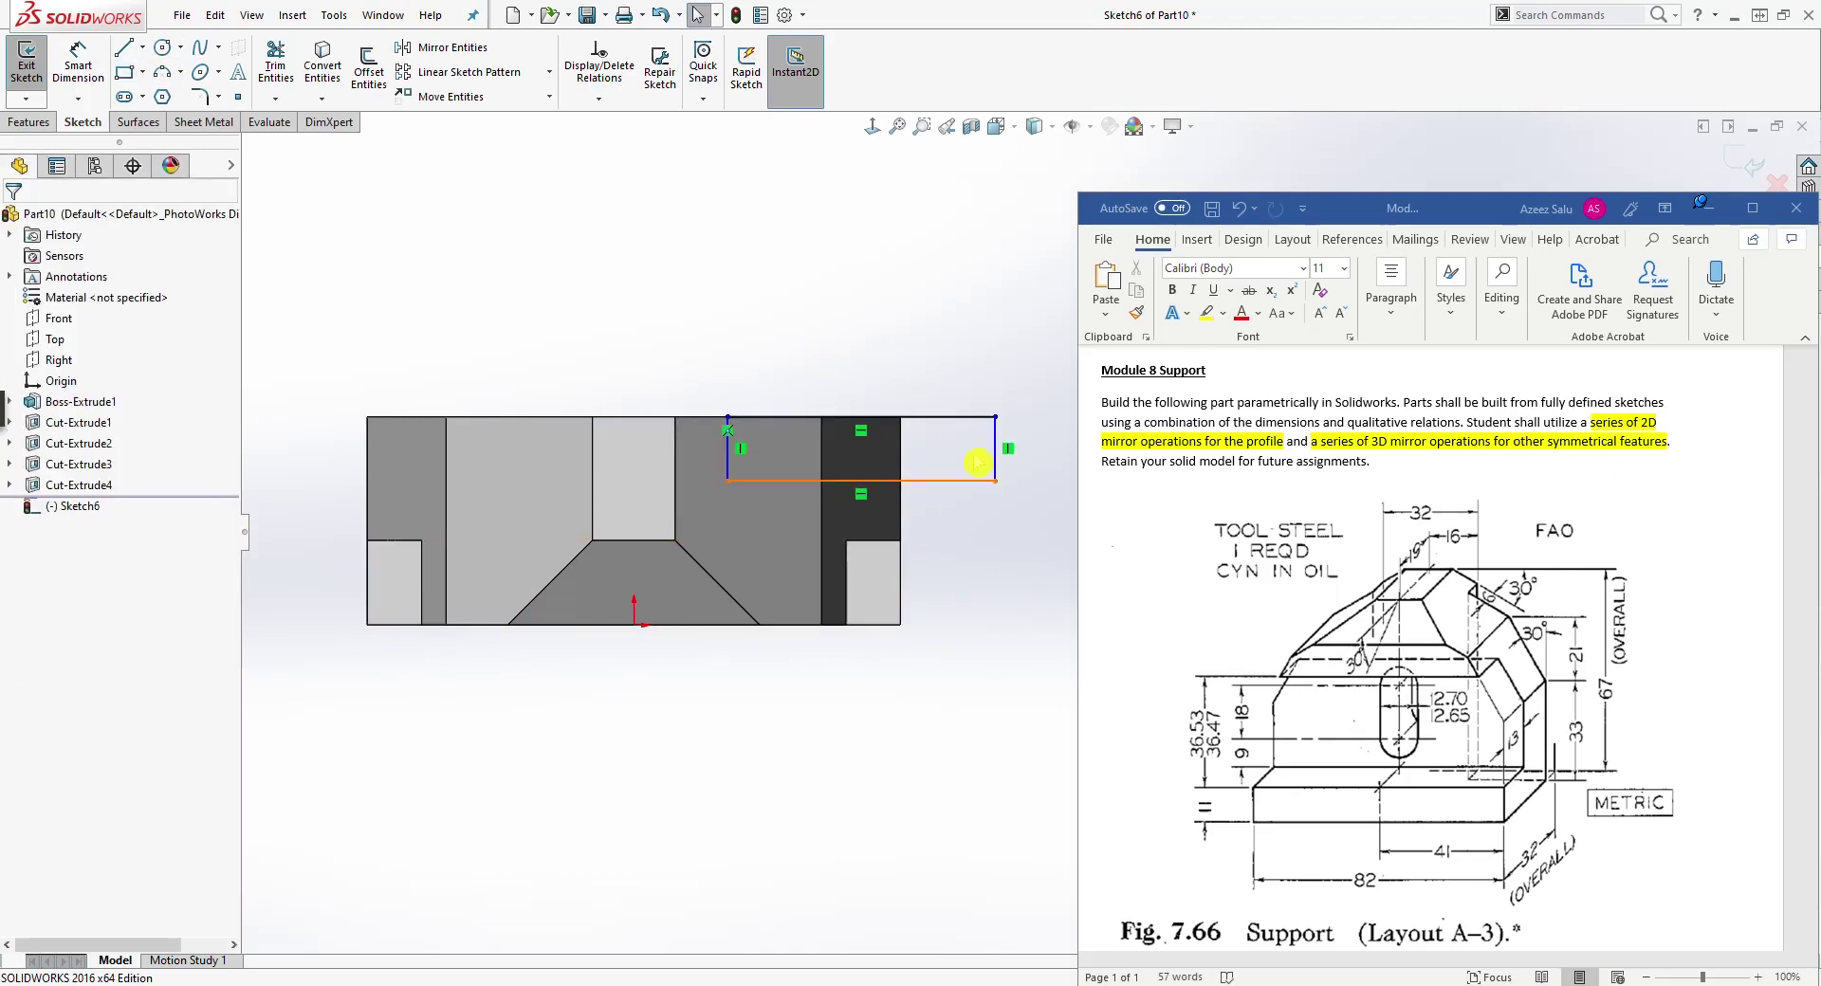
left_click_drag(1005, 429, 896, 422)
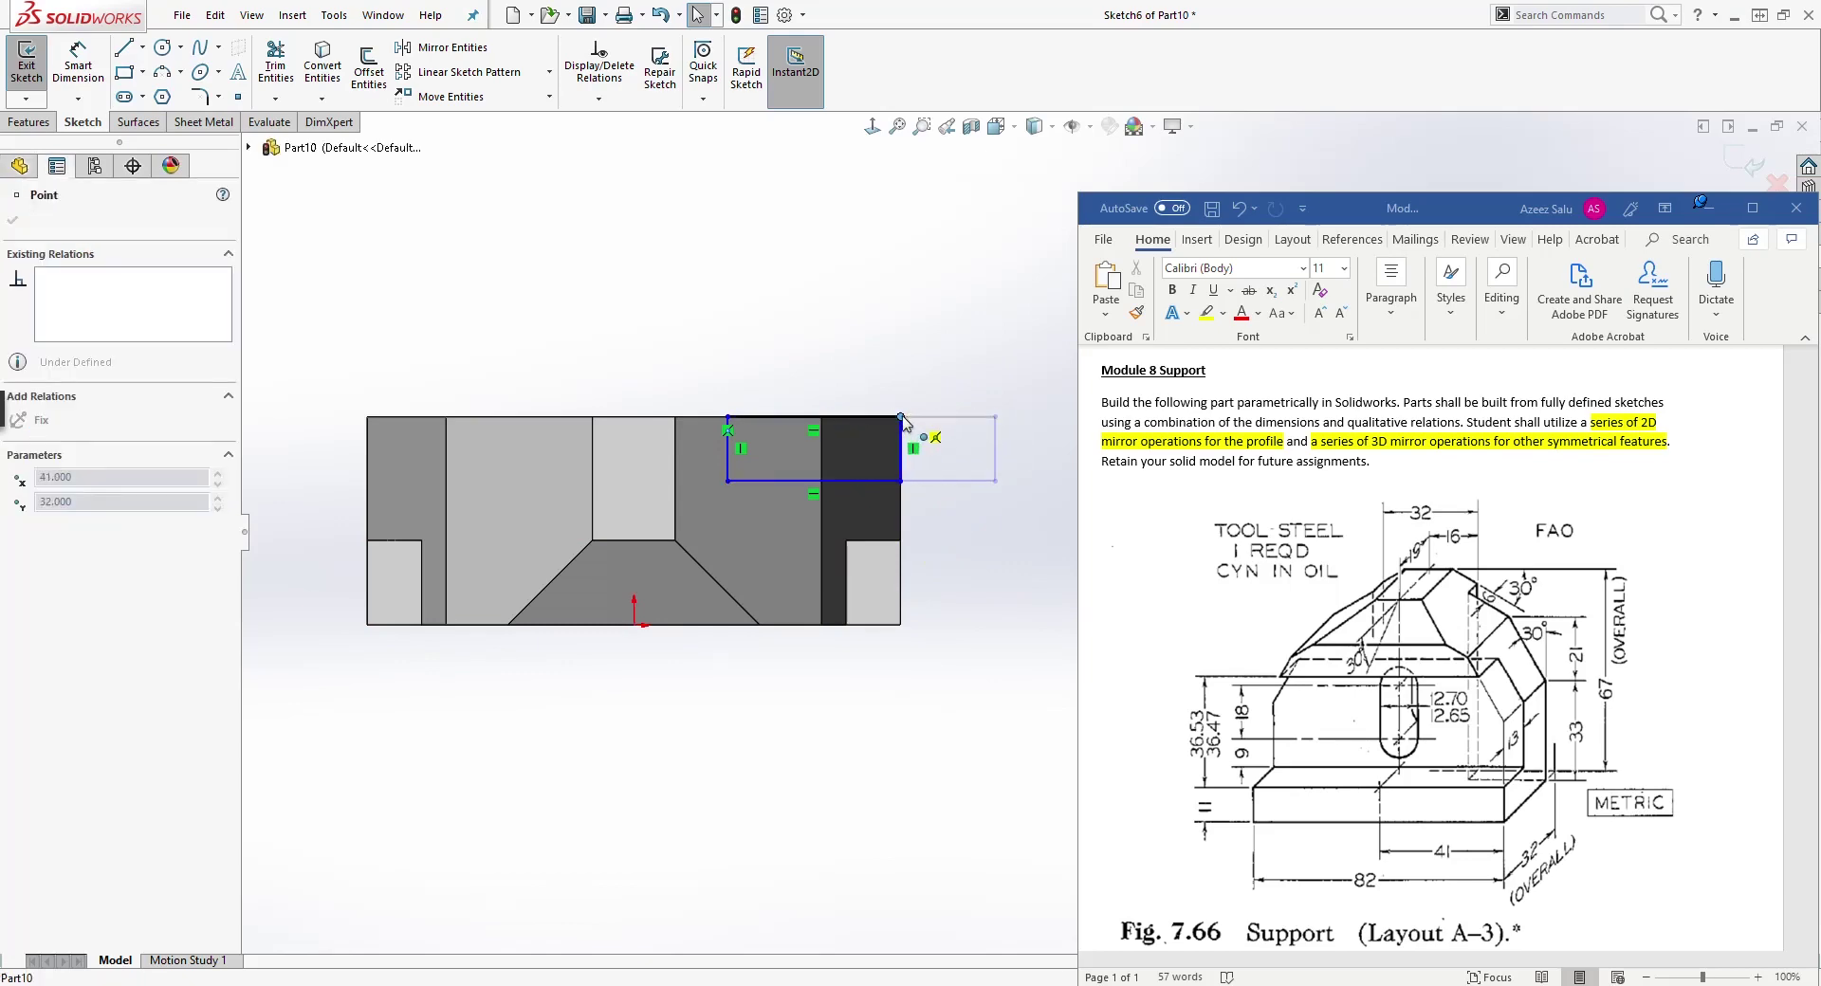
left_click_drag(902, 421, 900, 417)
key("Escape")
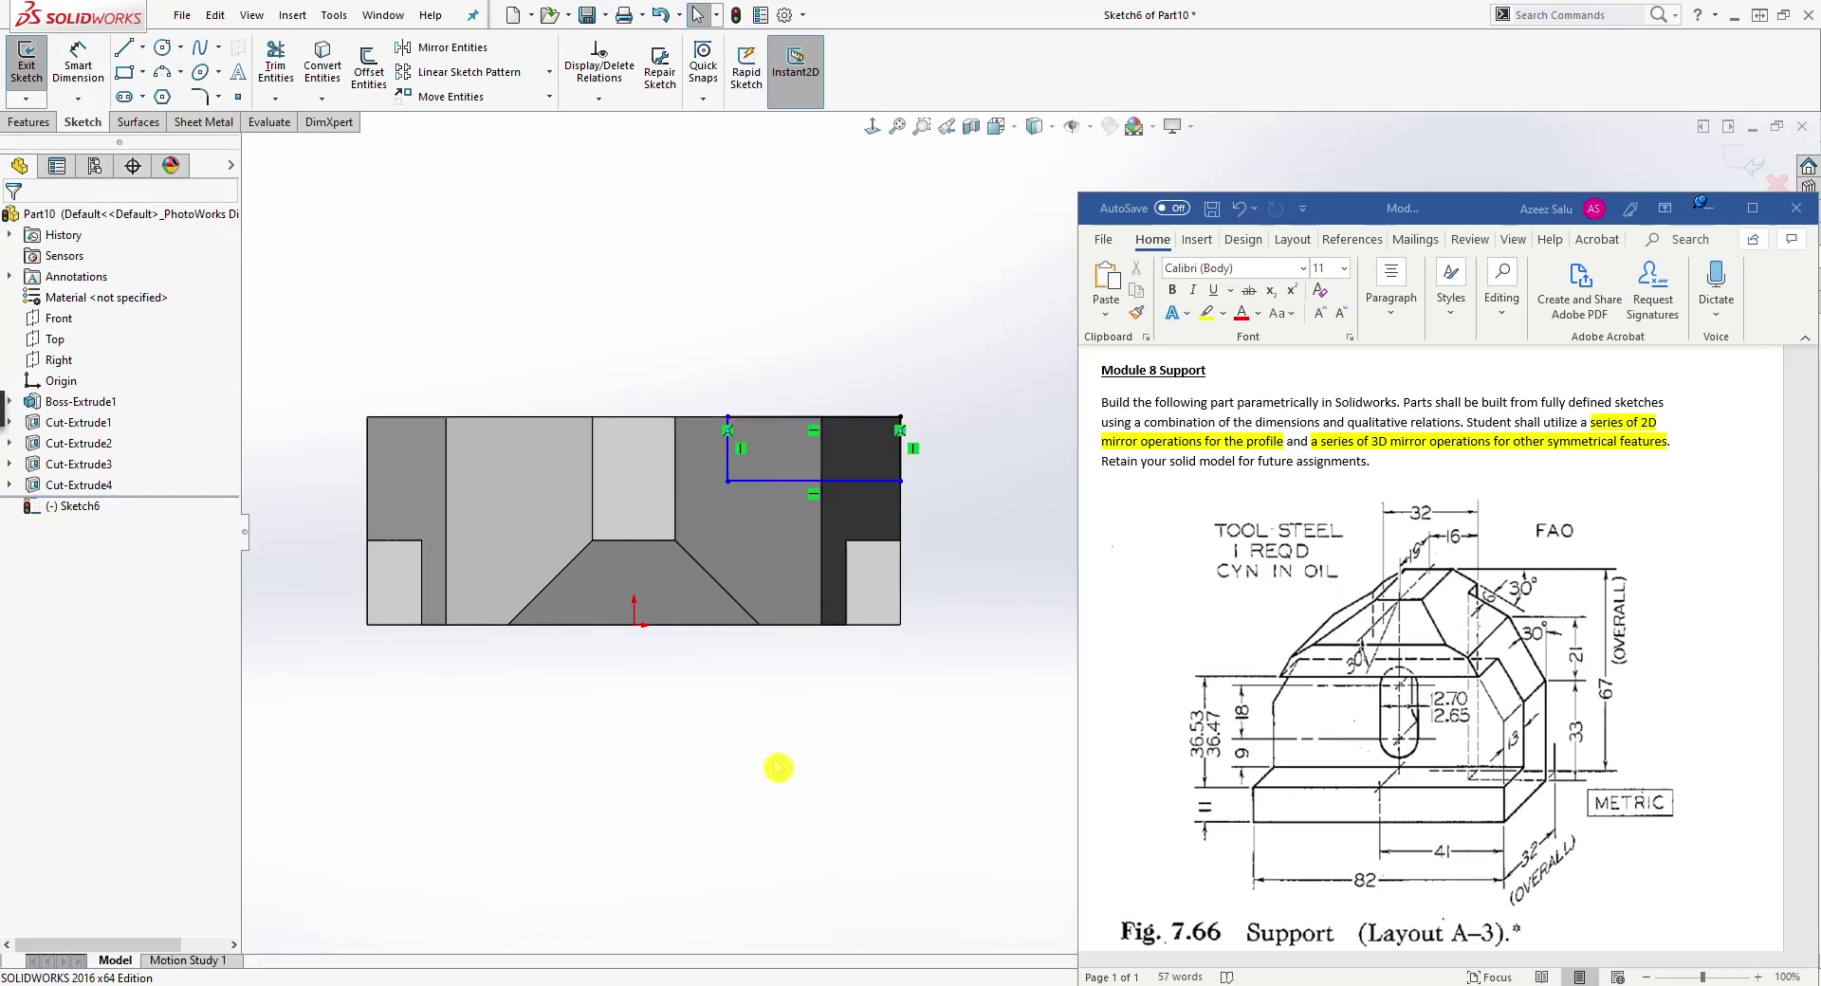
Step: Dimension the distance between the rectangle's two horizontal lines as 6 mm
right_click_drag(773, 763, 728, 515)
left_click(763, 414)
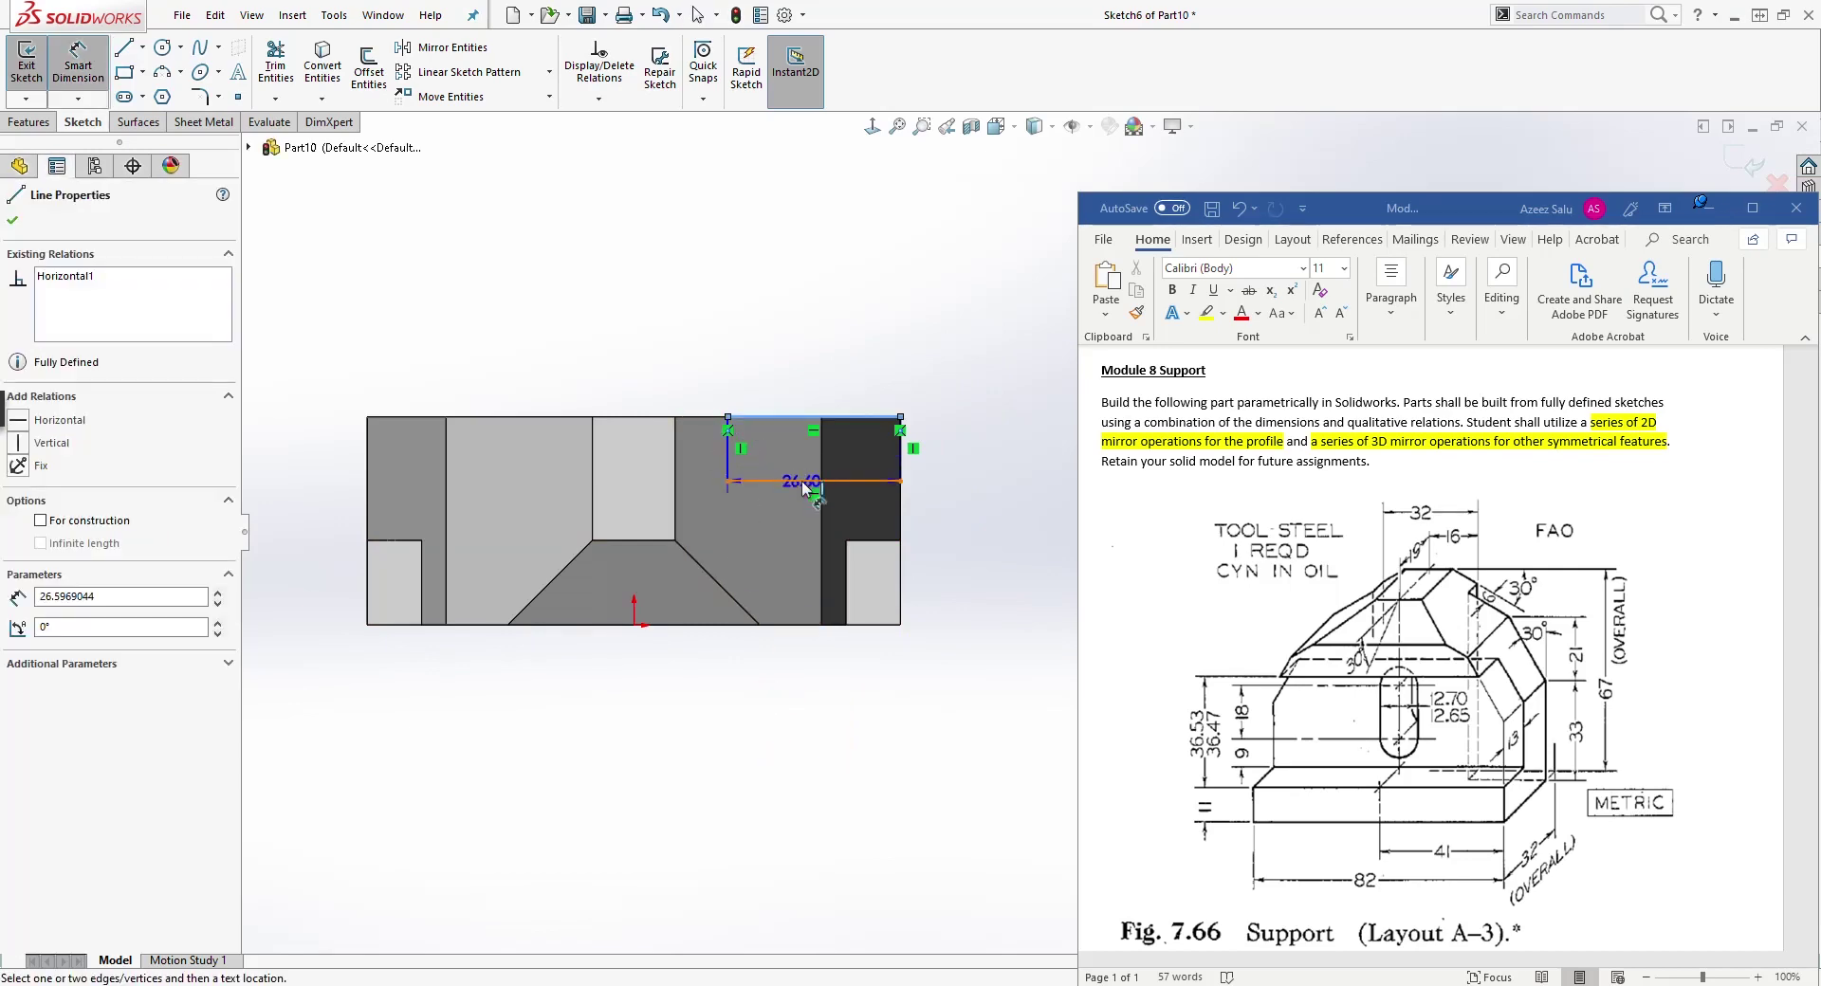
left_click(833, 480)
left_click(961, 461)
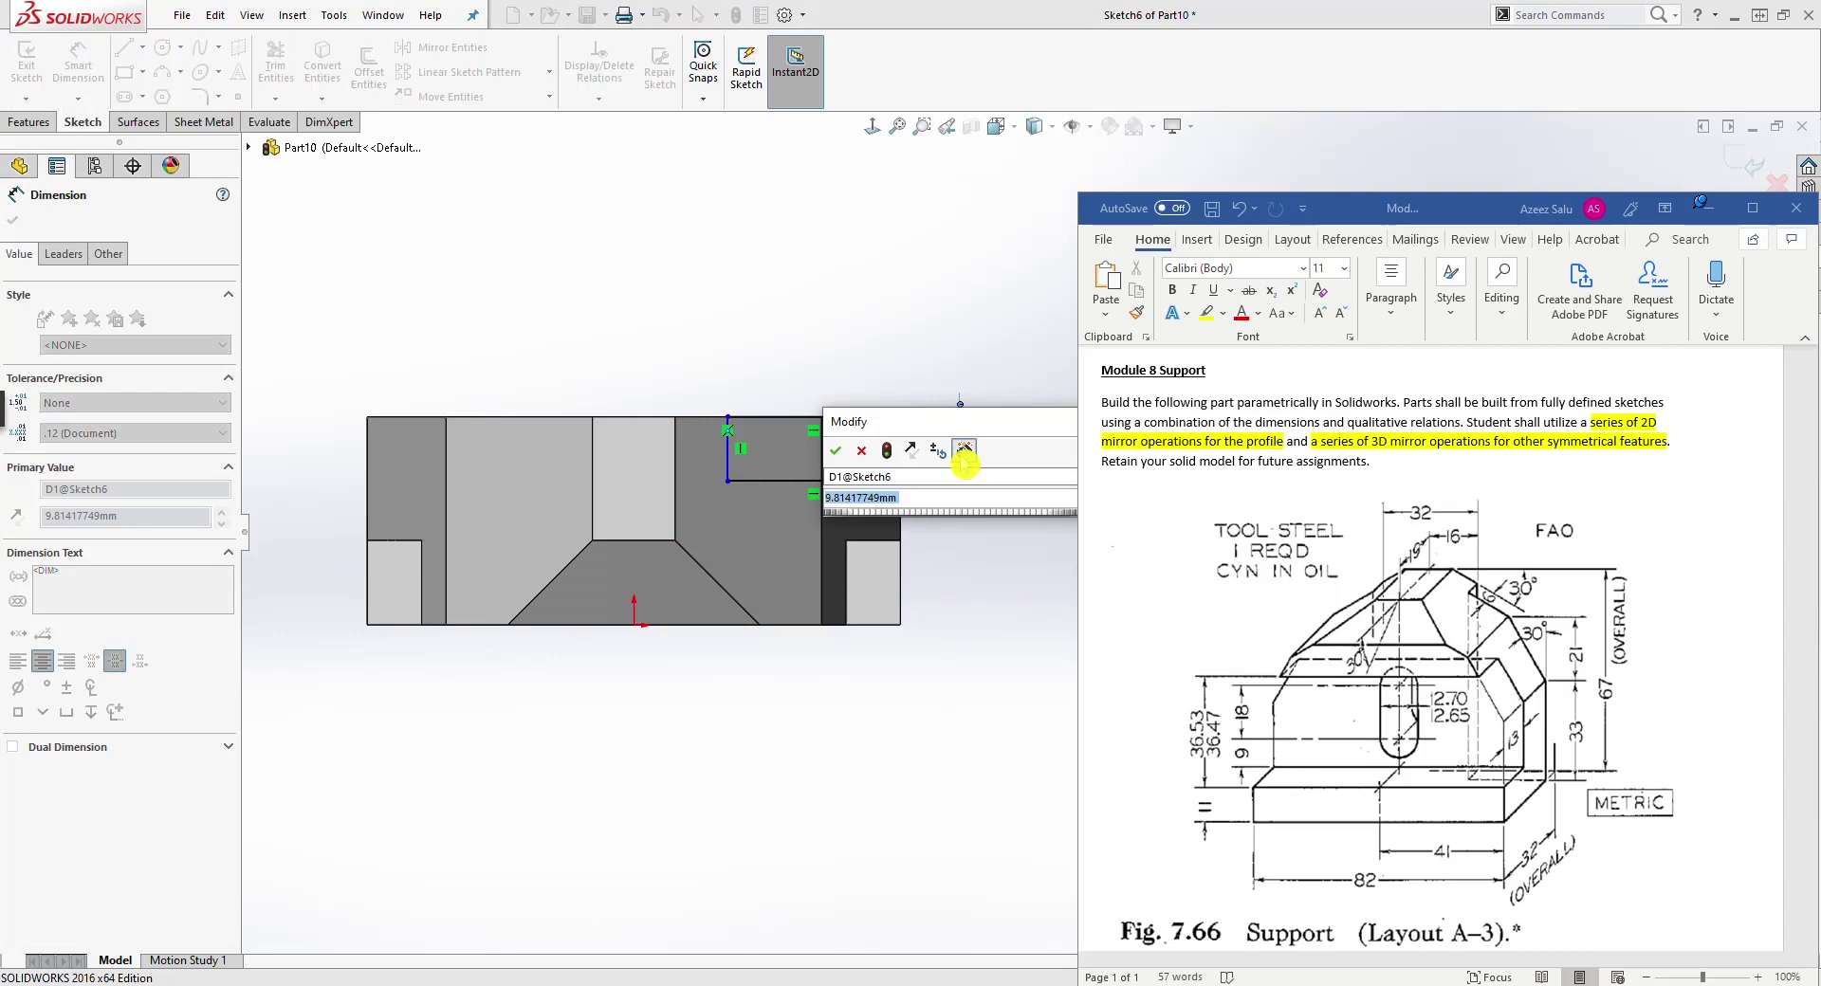
type("6")
key("Return")
key("Escape")
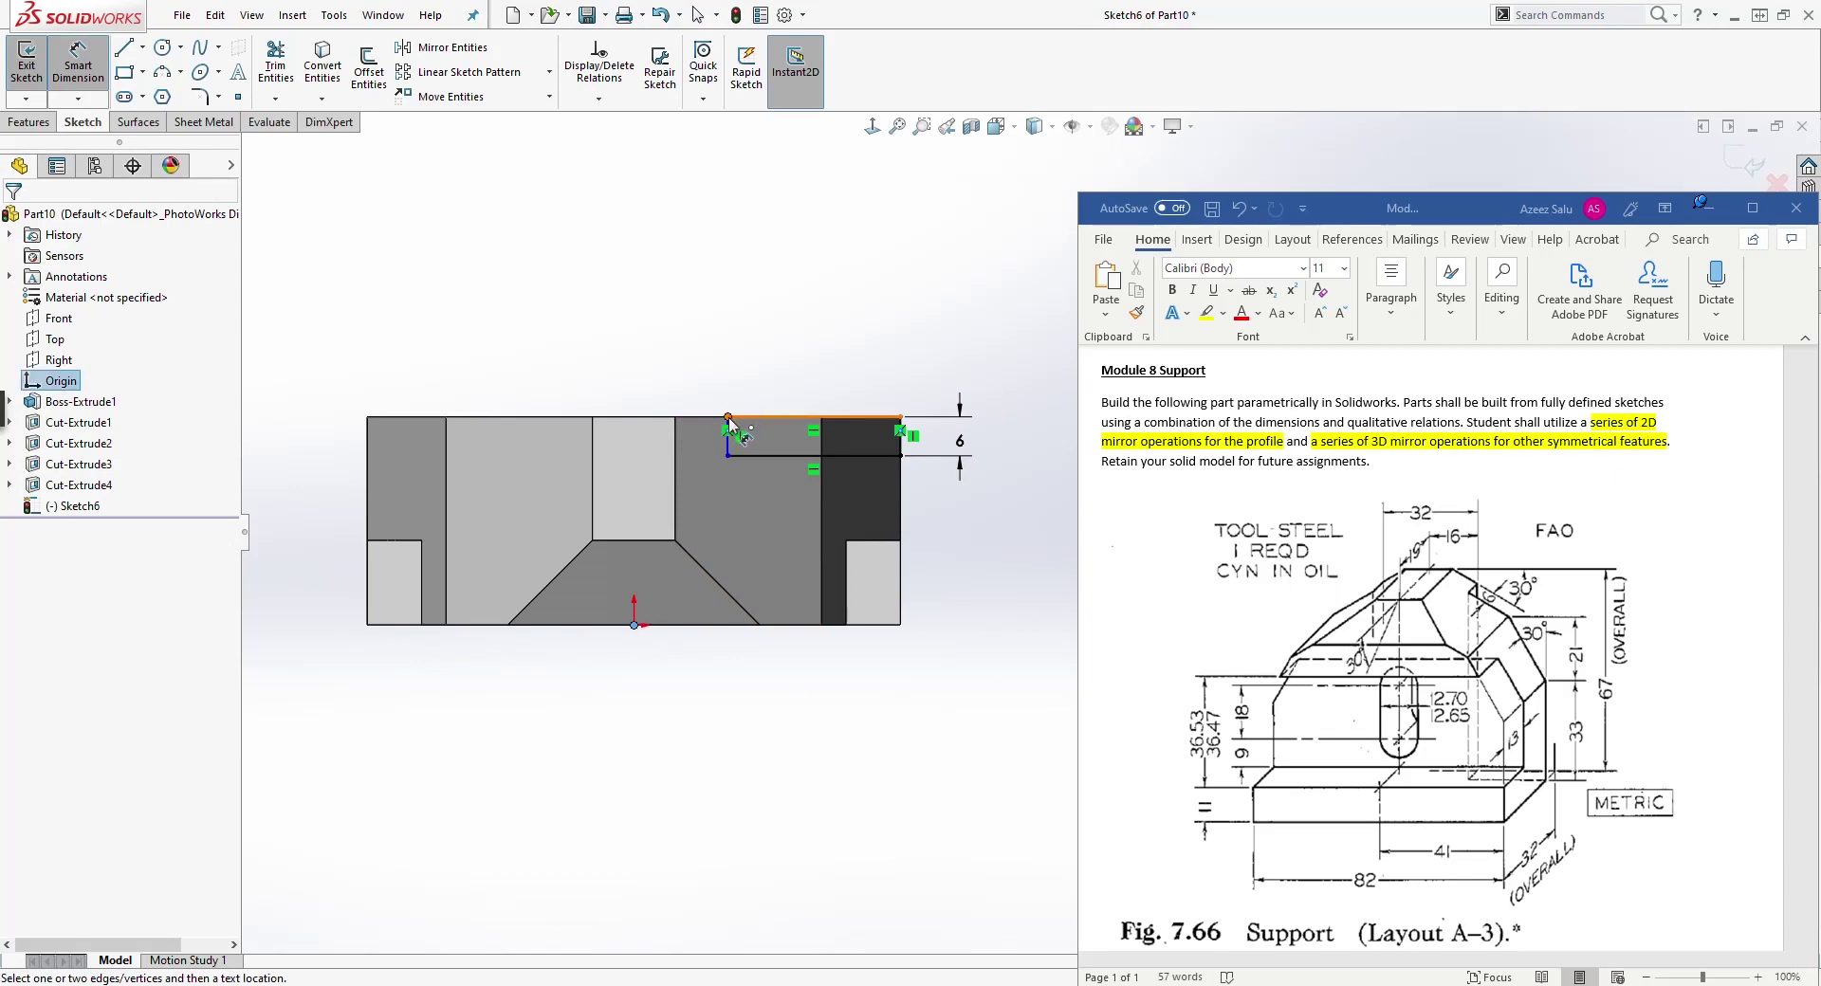
Step: Dimension the horizontal distance from the origin to the rectangle's inner rear corner as 16 mm
left_click(727, 417)
left_click(699, 351)
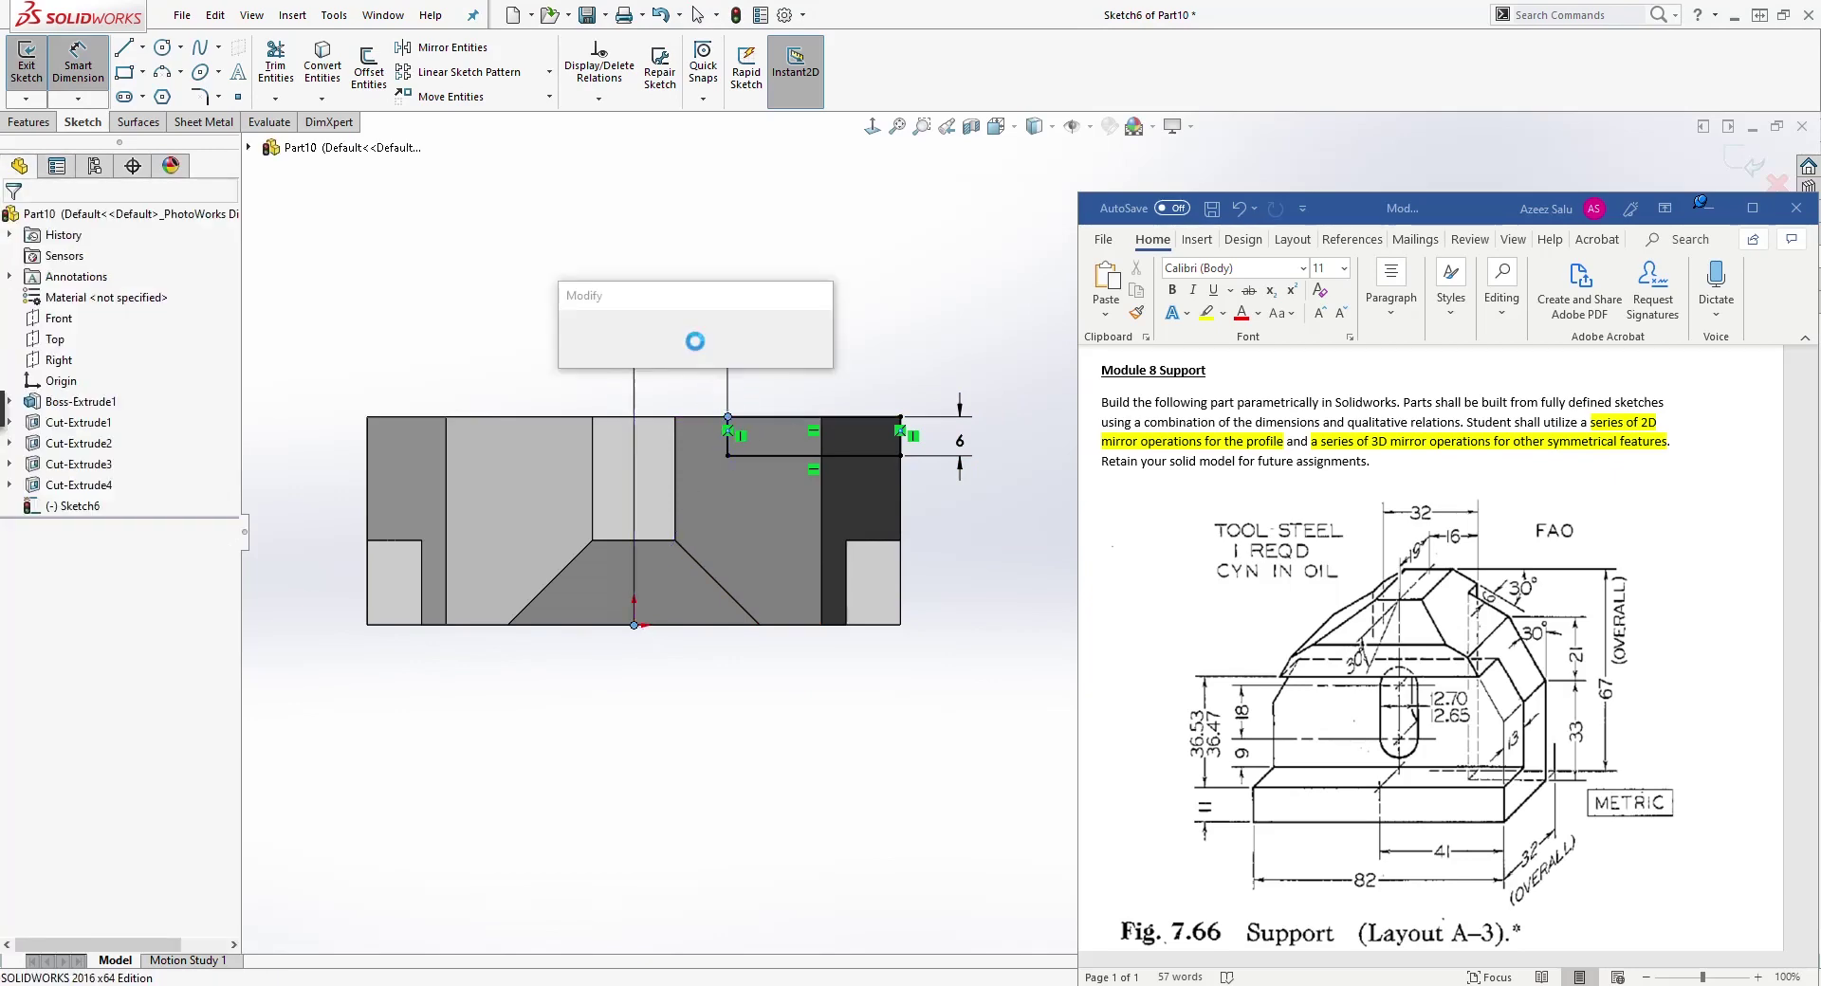
type("16")
key("Return")
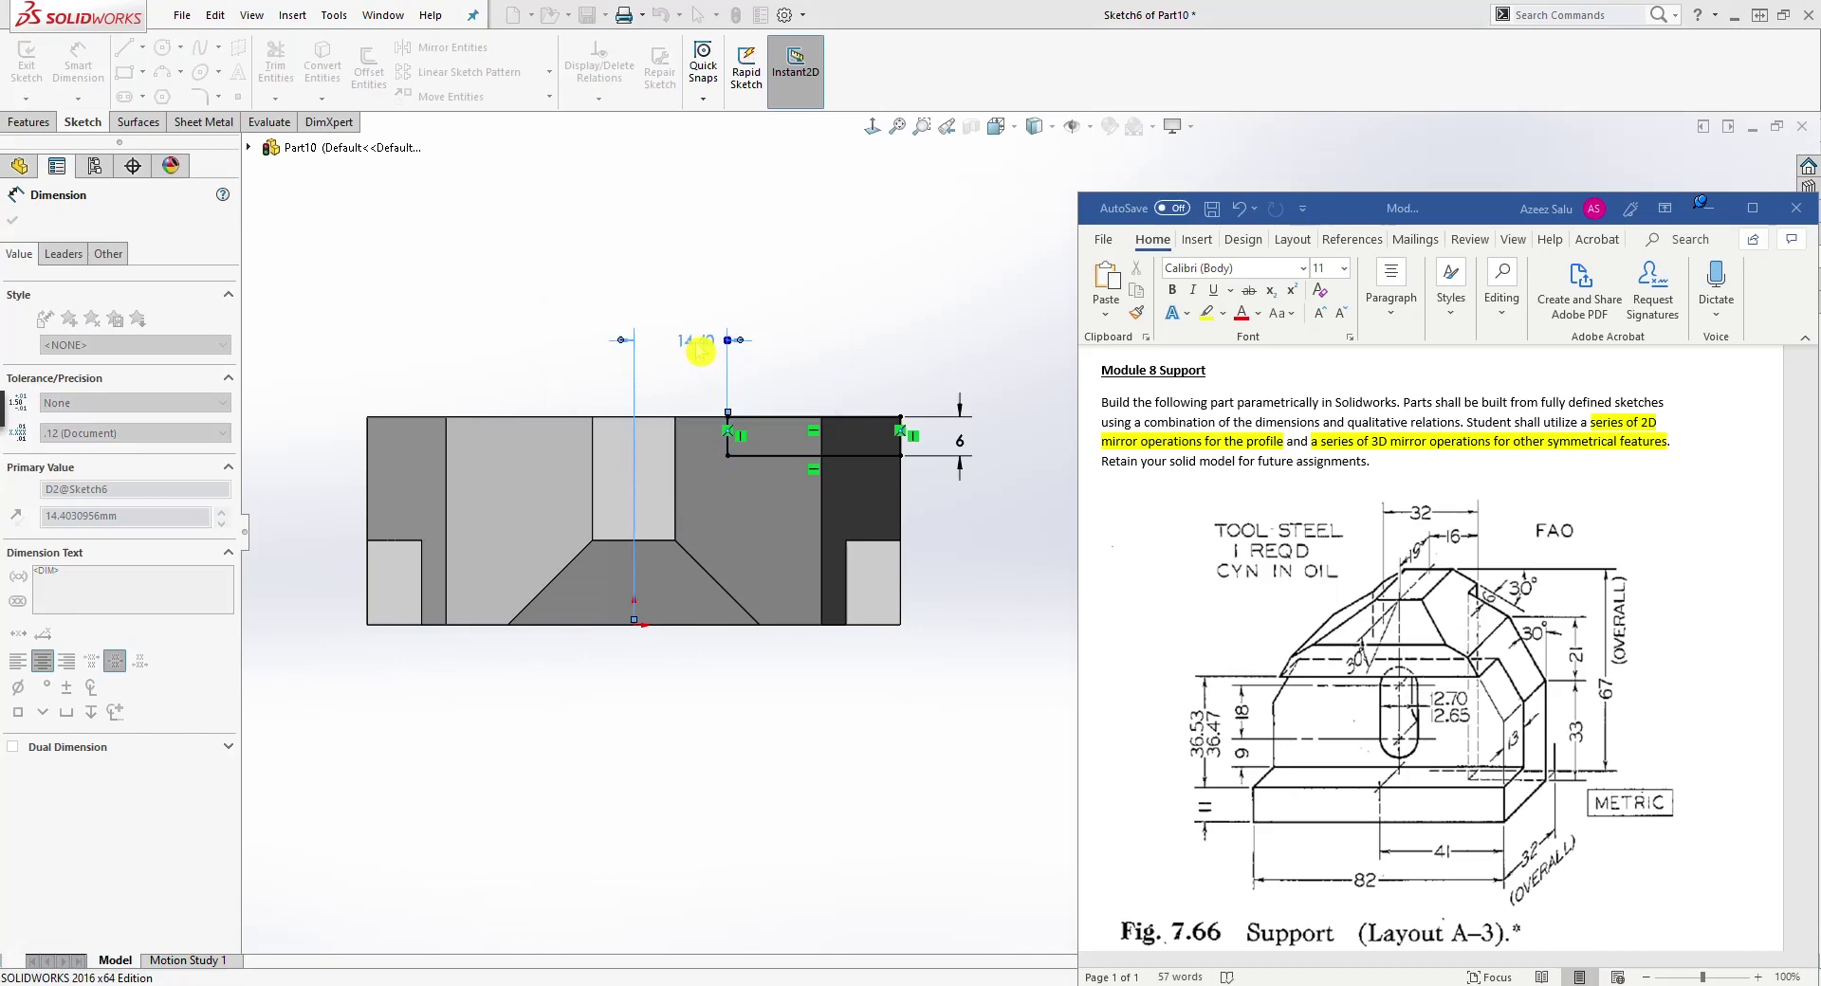
key("Escape")
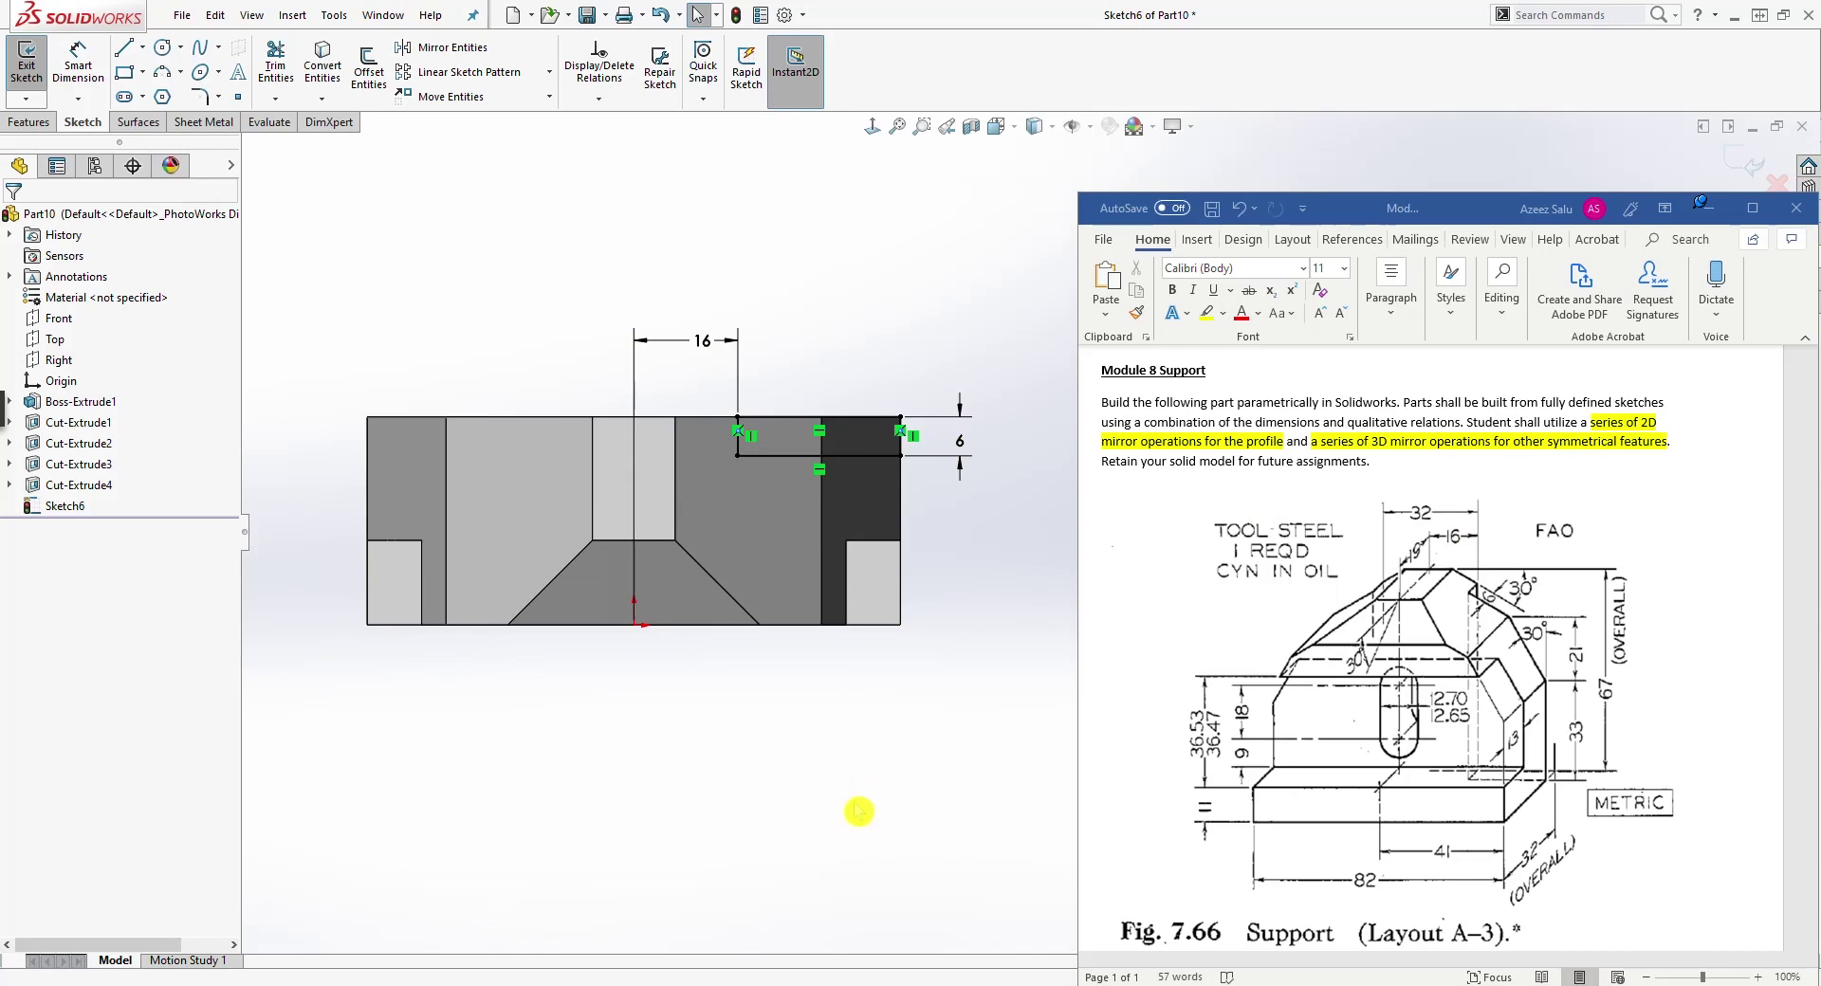
Step: Cut the rectangle down through the part's rear corner with an Extruded Cut using the Up To Next end condition
middle_click_drag(877, 703, 784, 469)
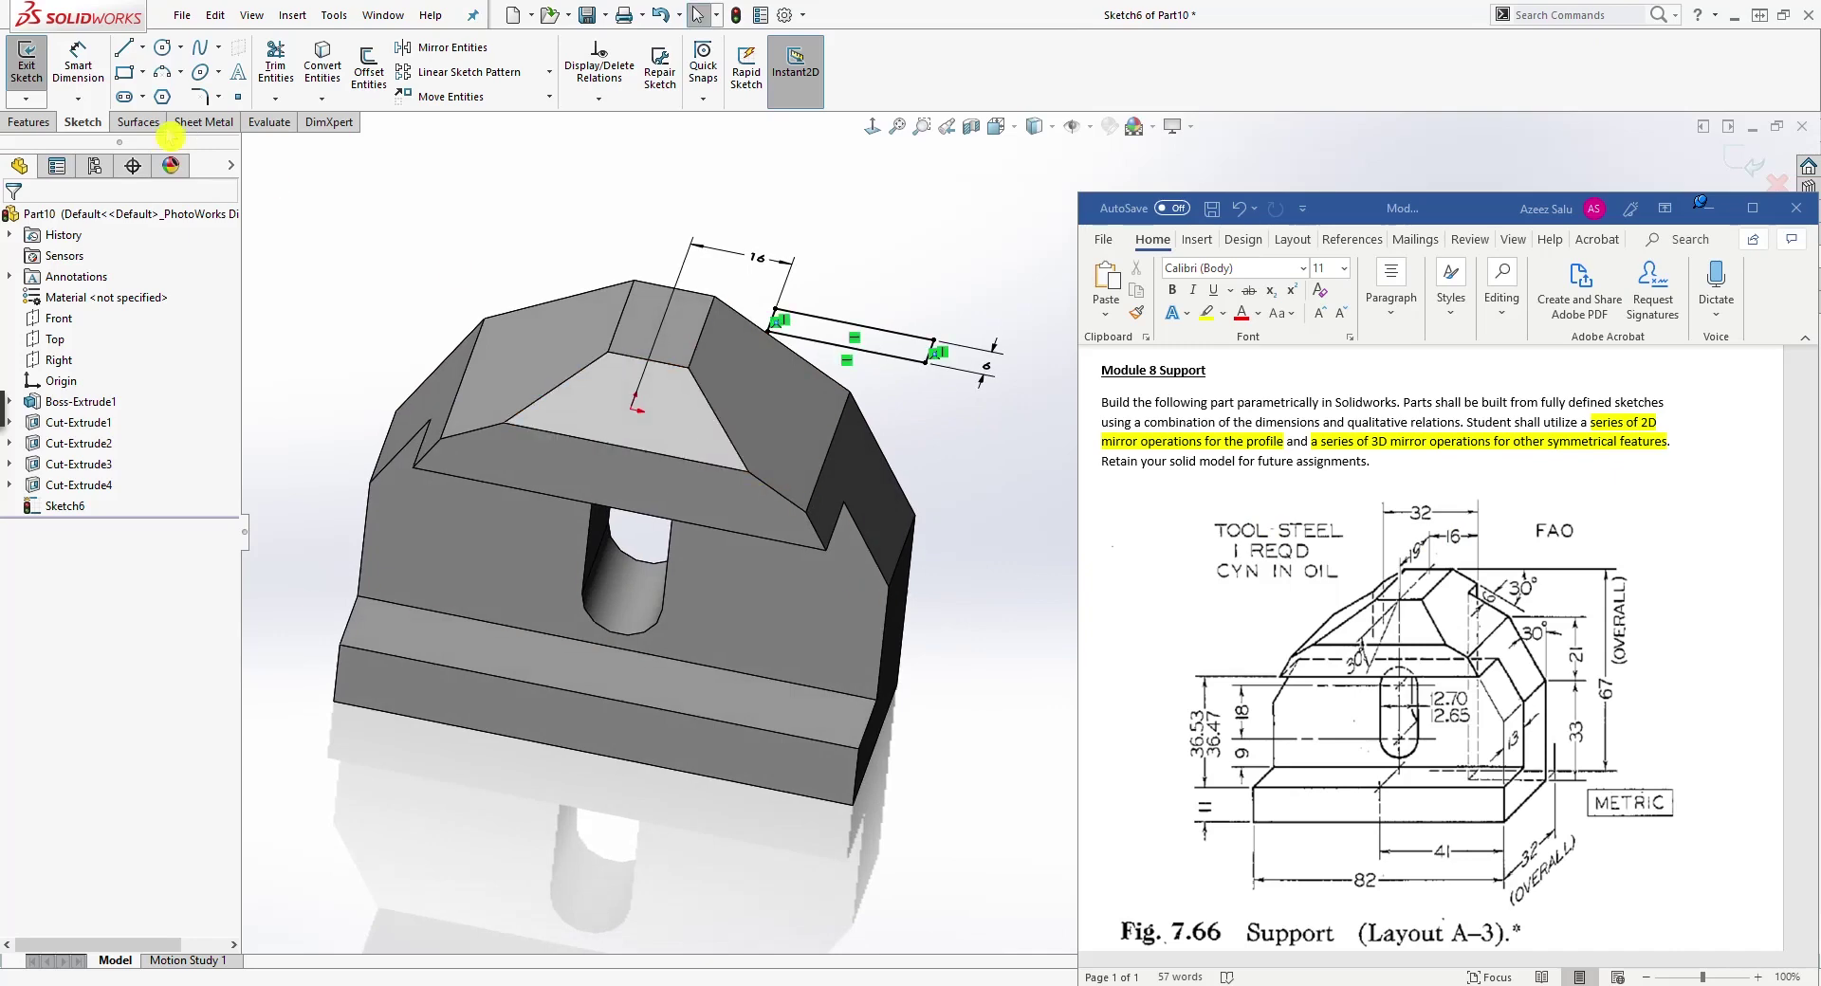
left_click(47, 122)
left_click(276, 83)
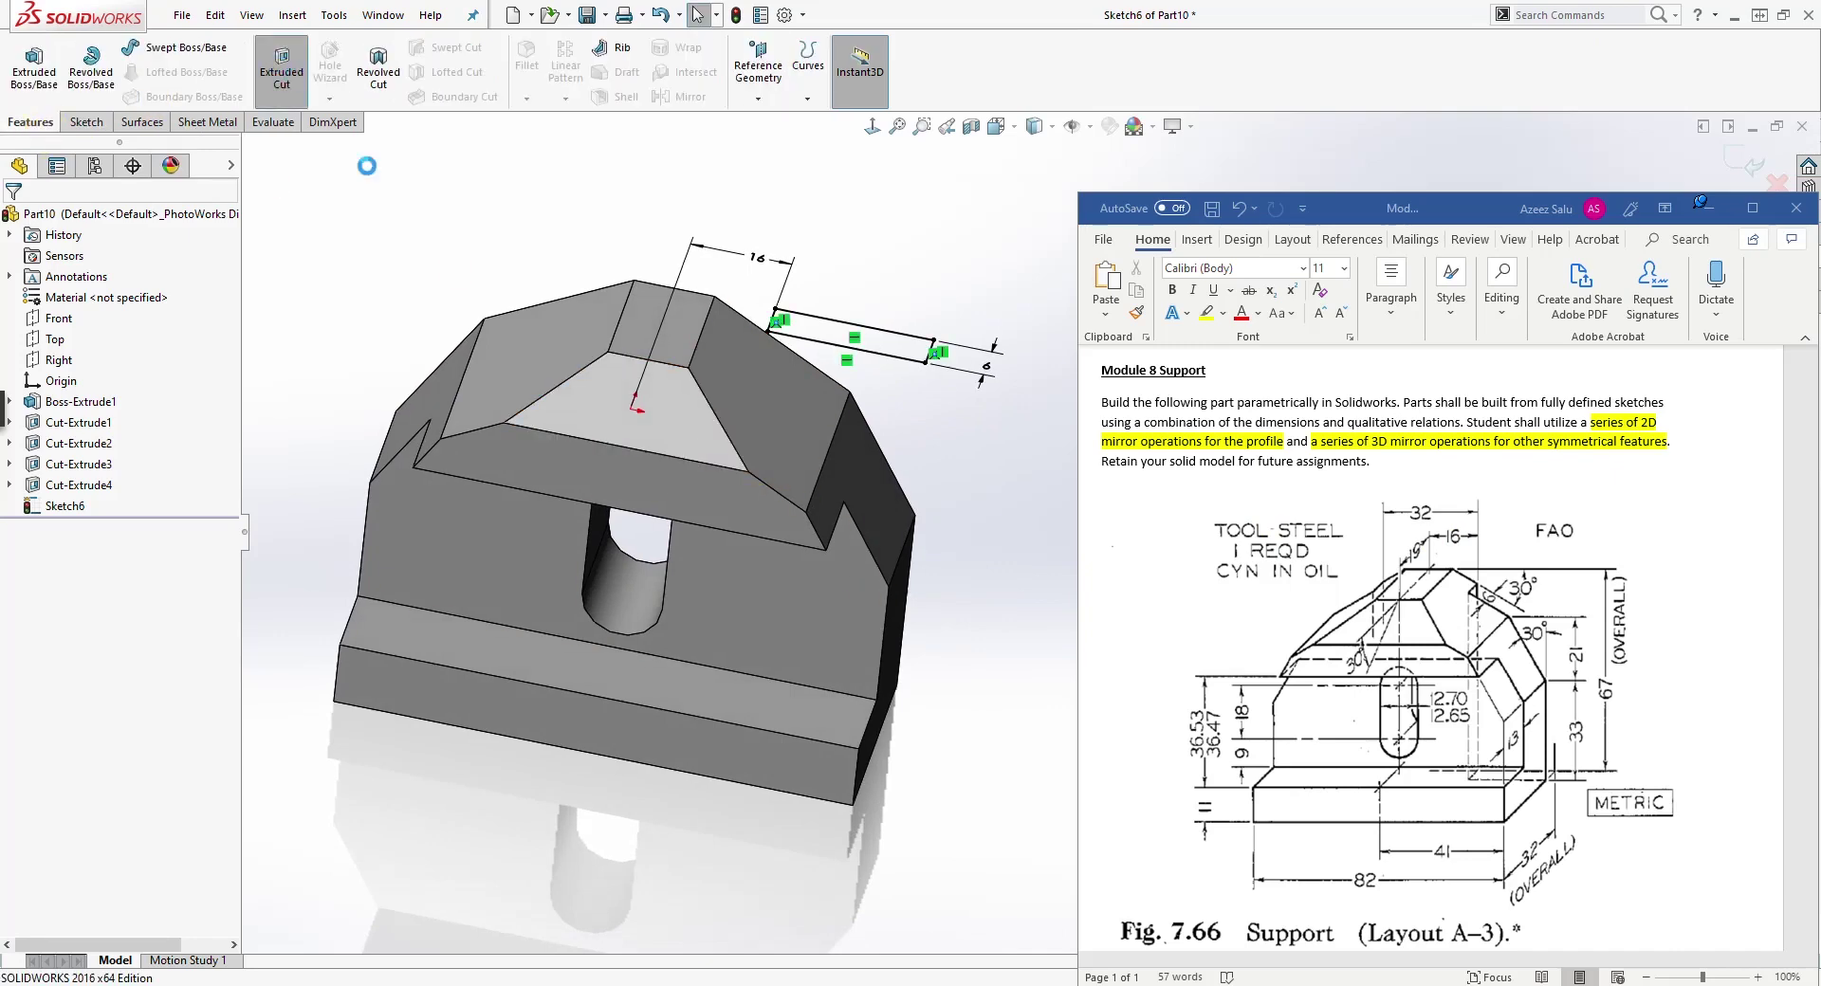
left_click(158, 335)
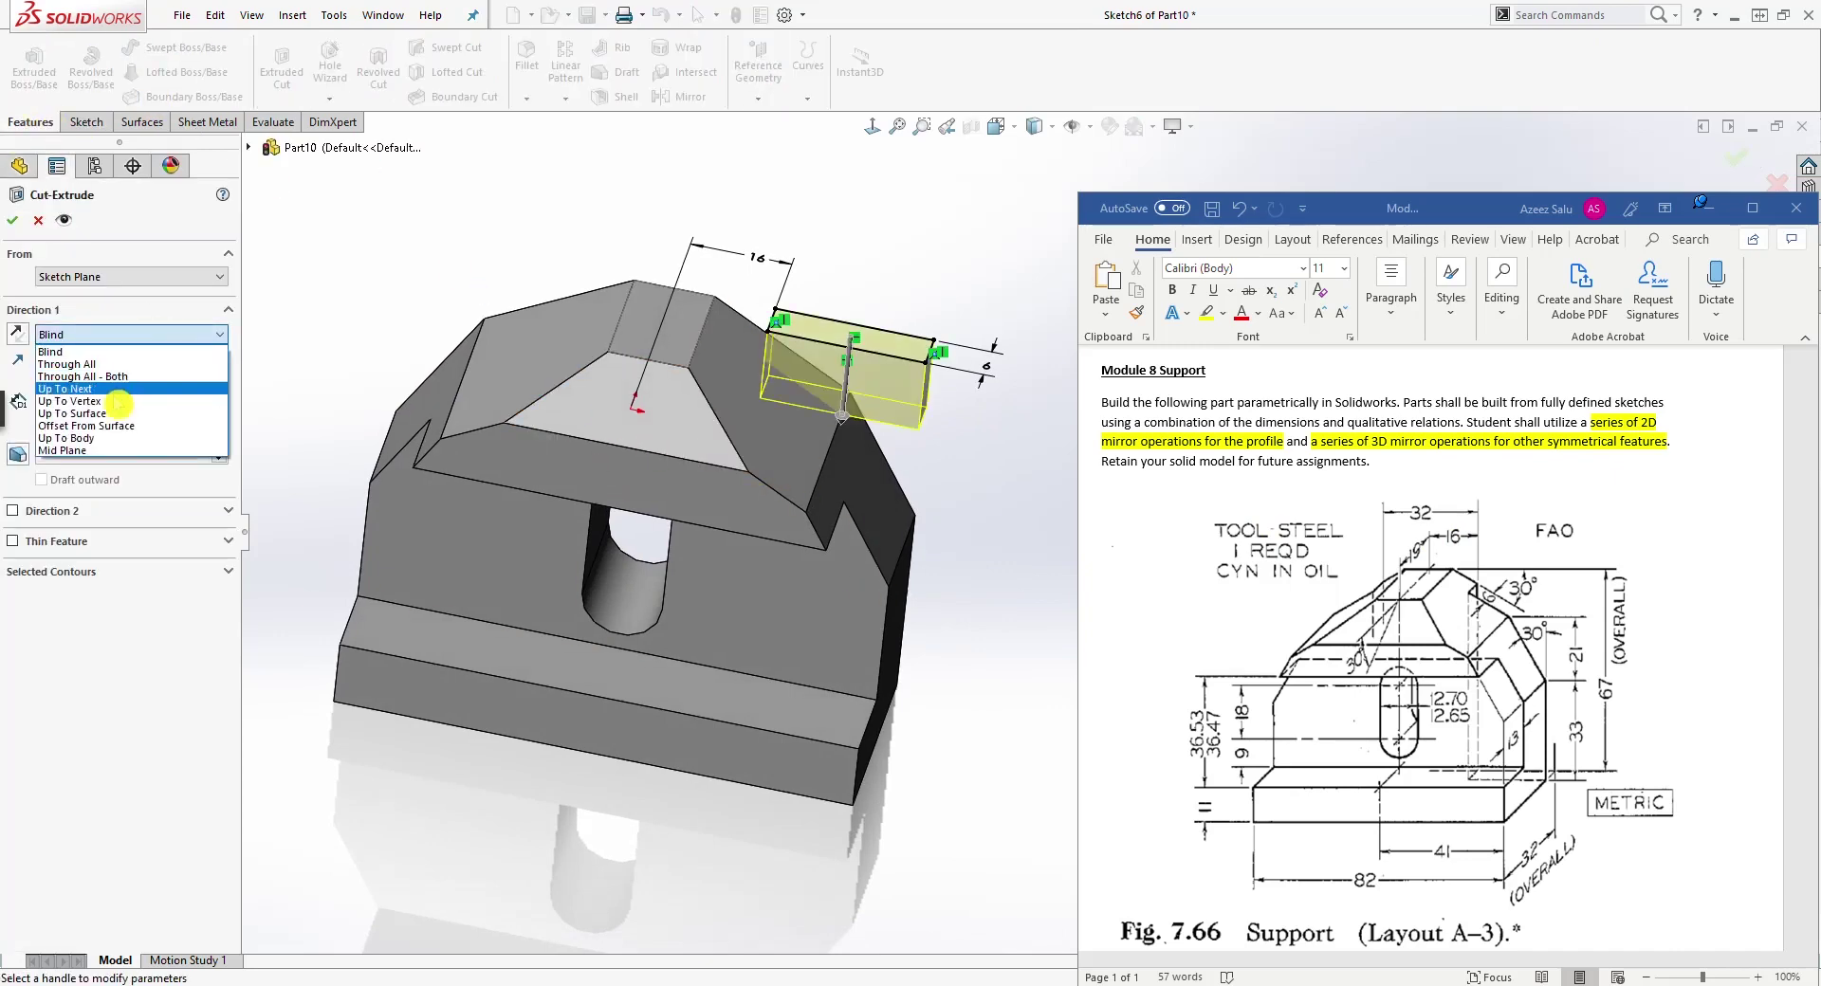
left_click(114, 390)
middle_click_drag(455, 568, 486, 507)
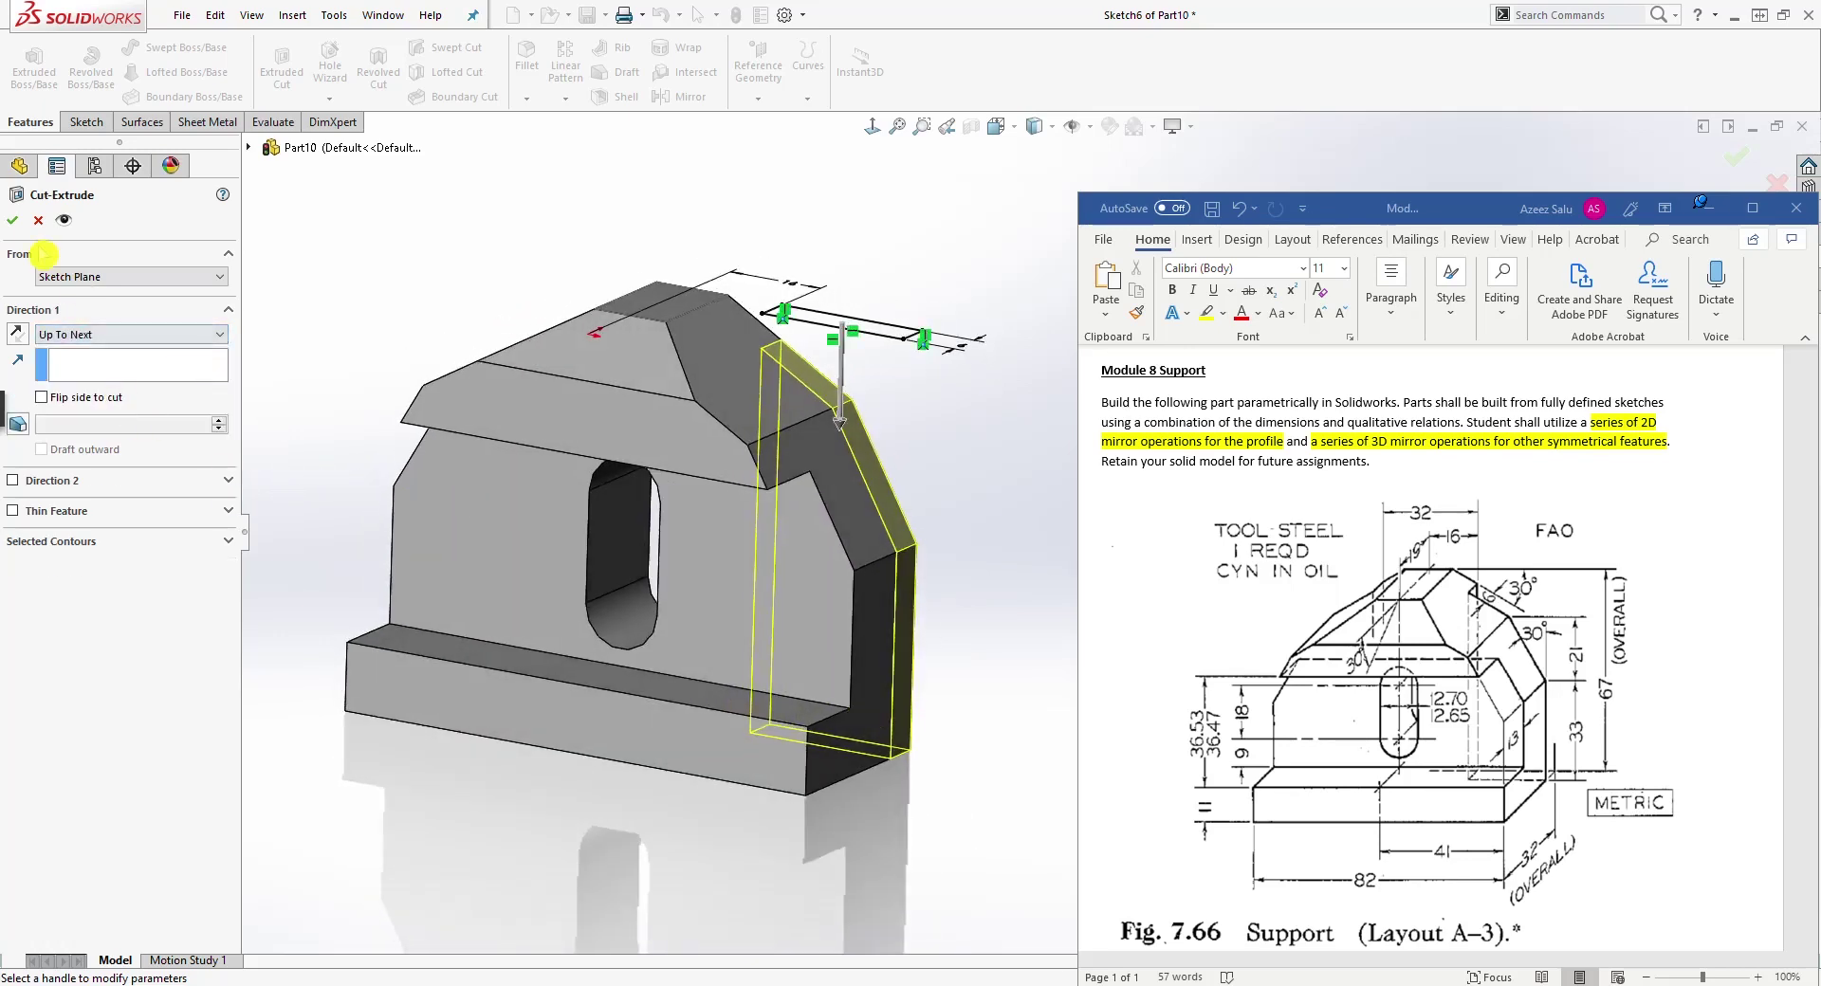
key("Return")
Step: Mirror the rear corner cut, Cut-Extrude5, about the Right plane to the opposite side of the part
middle_click_drag(481, 573, 577, 300)
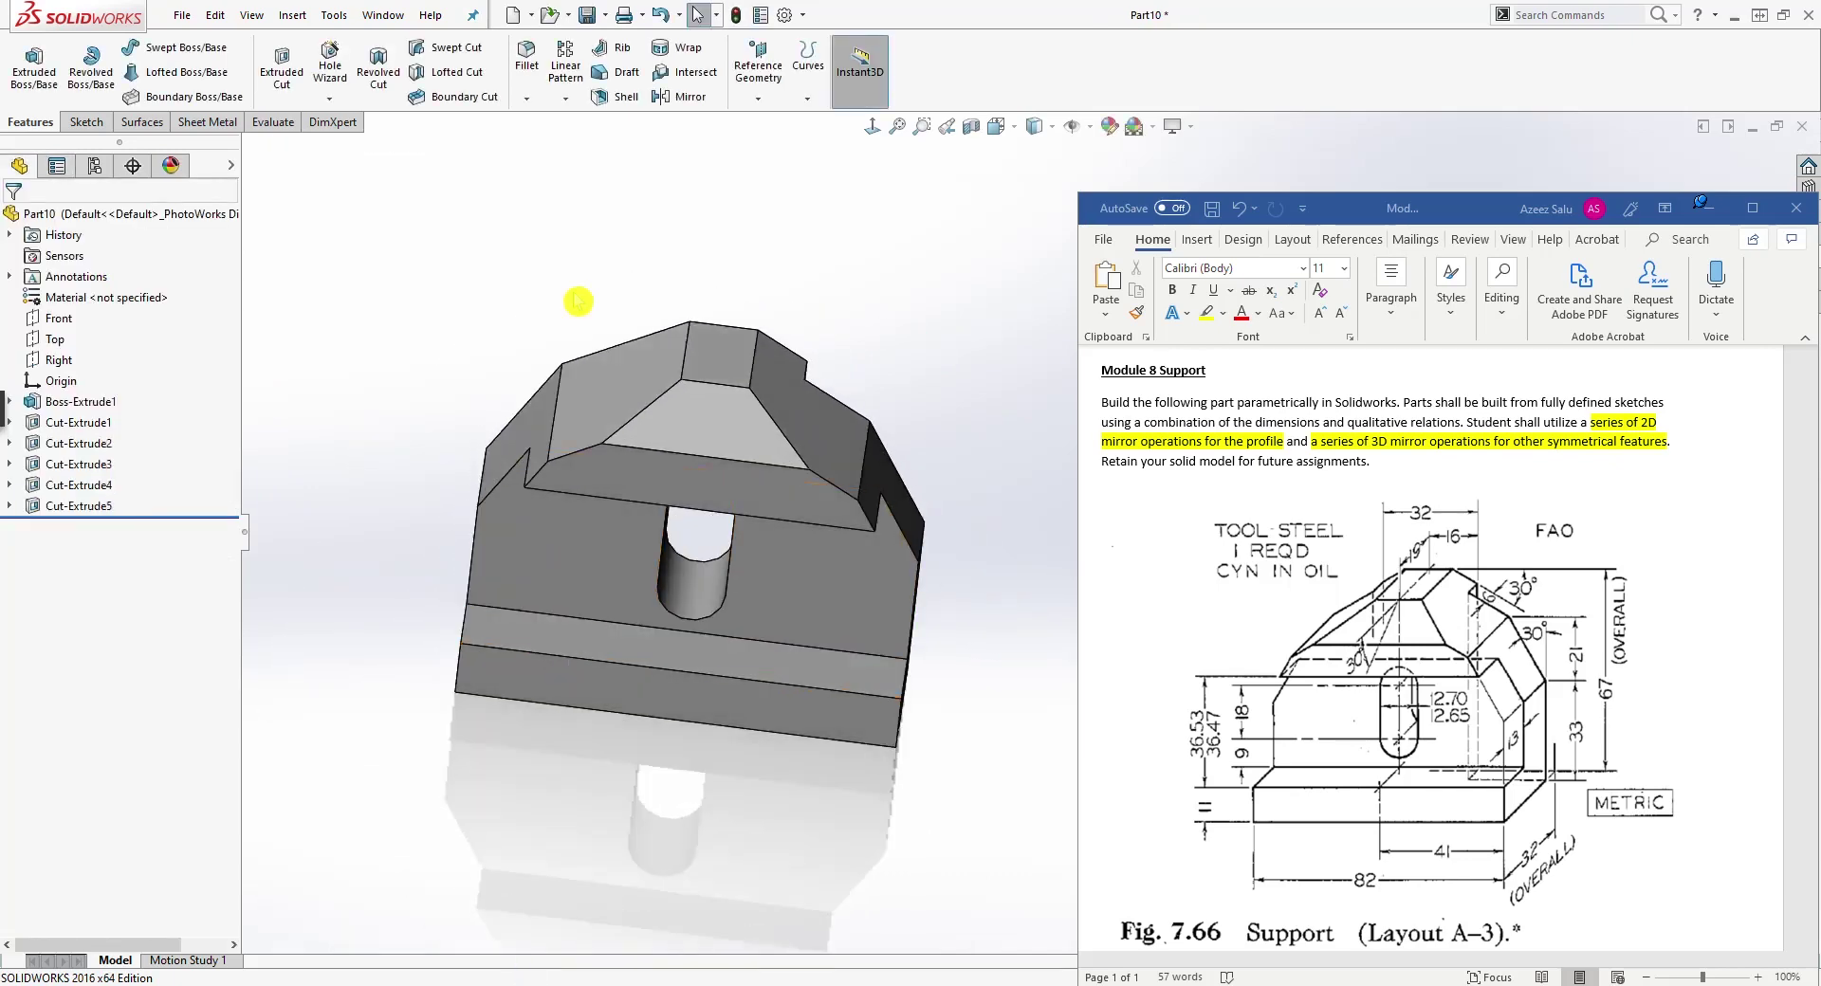
left_click(685, 97)
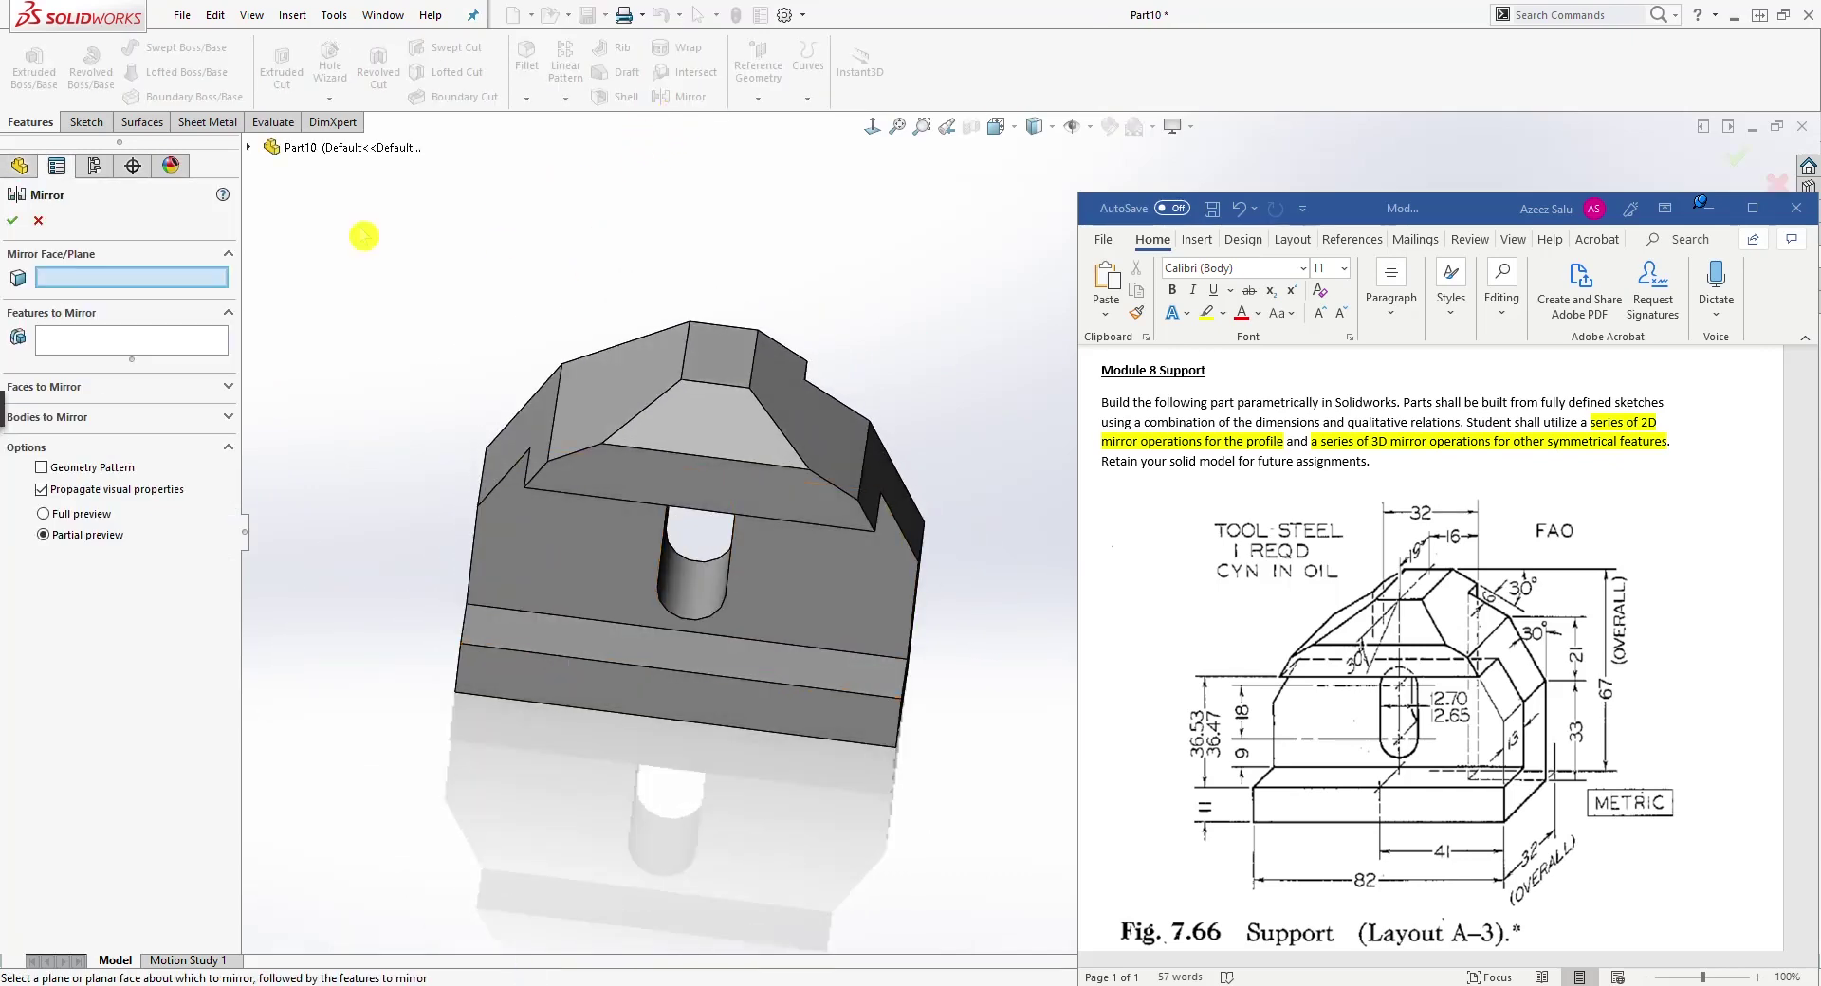
left_click(248, 147)
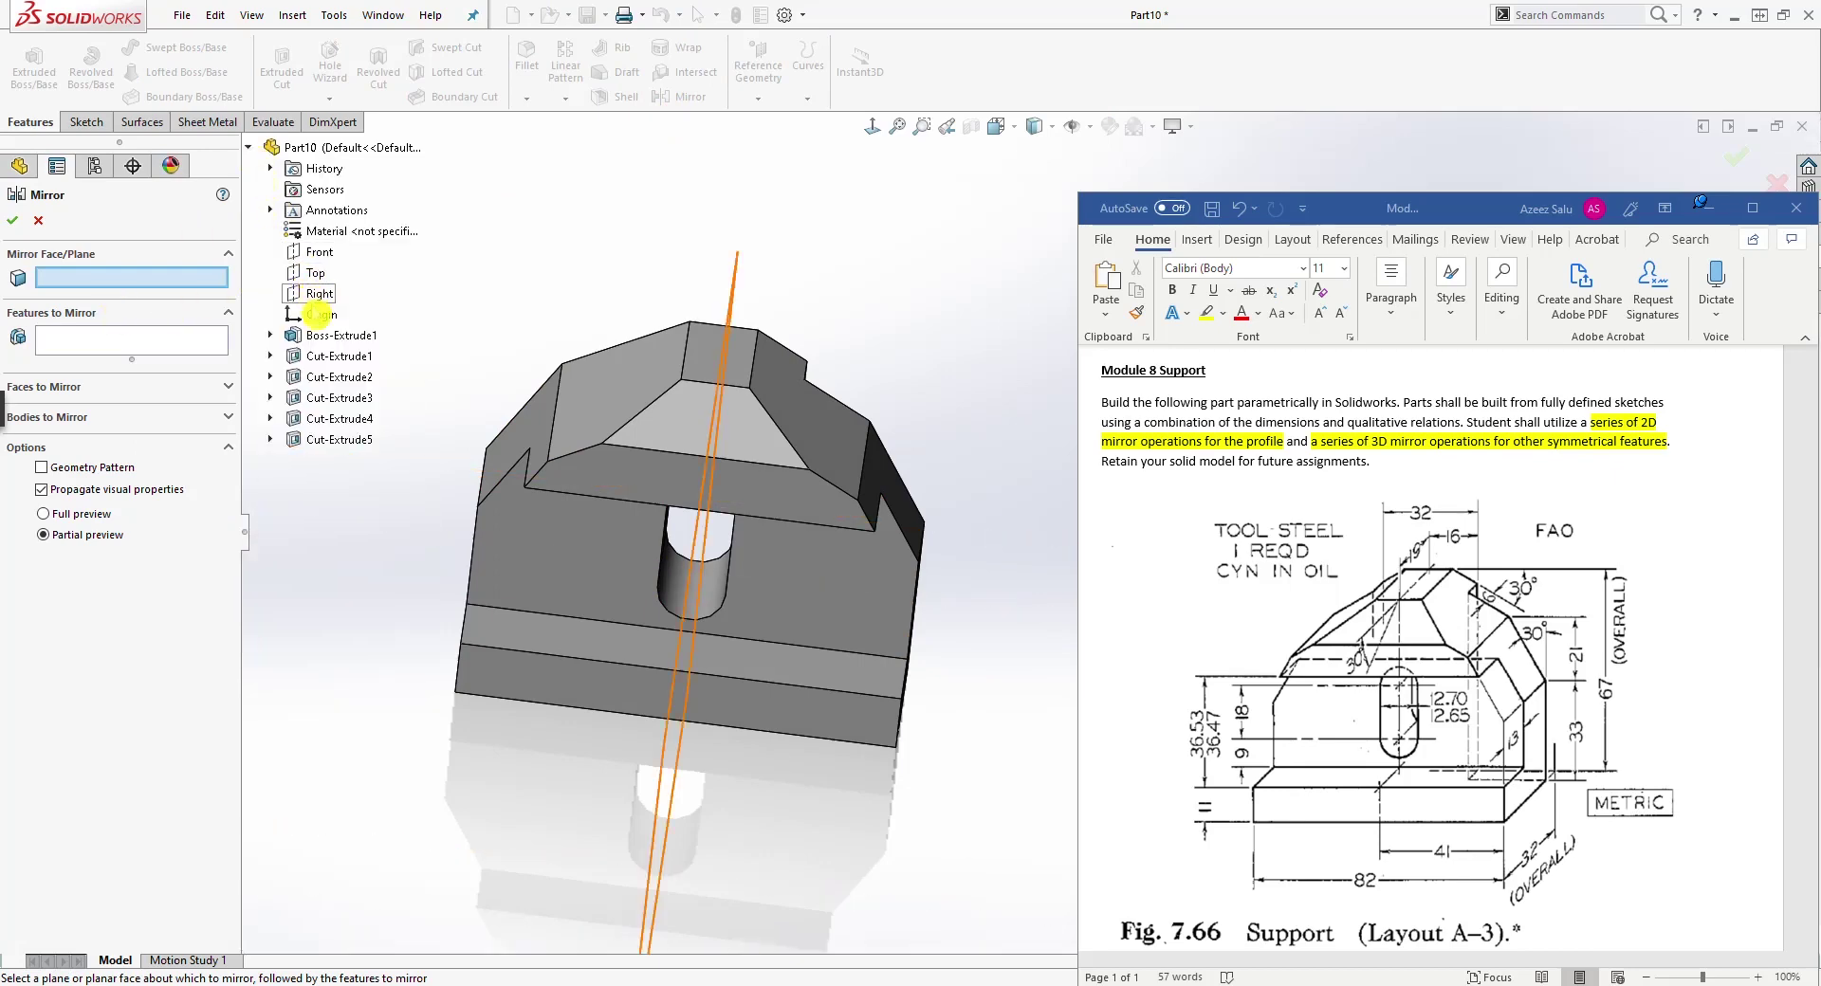
left_click(322, 296)
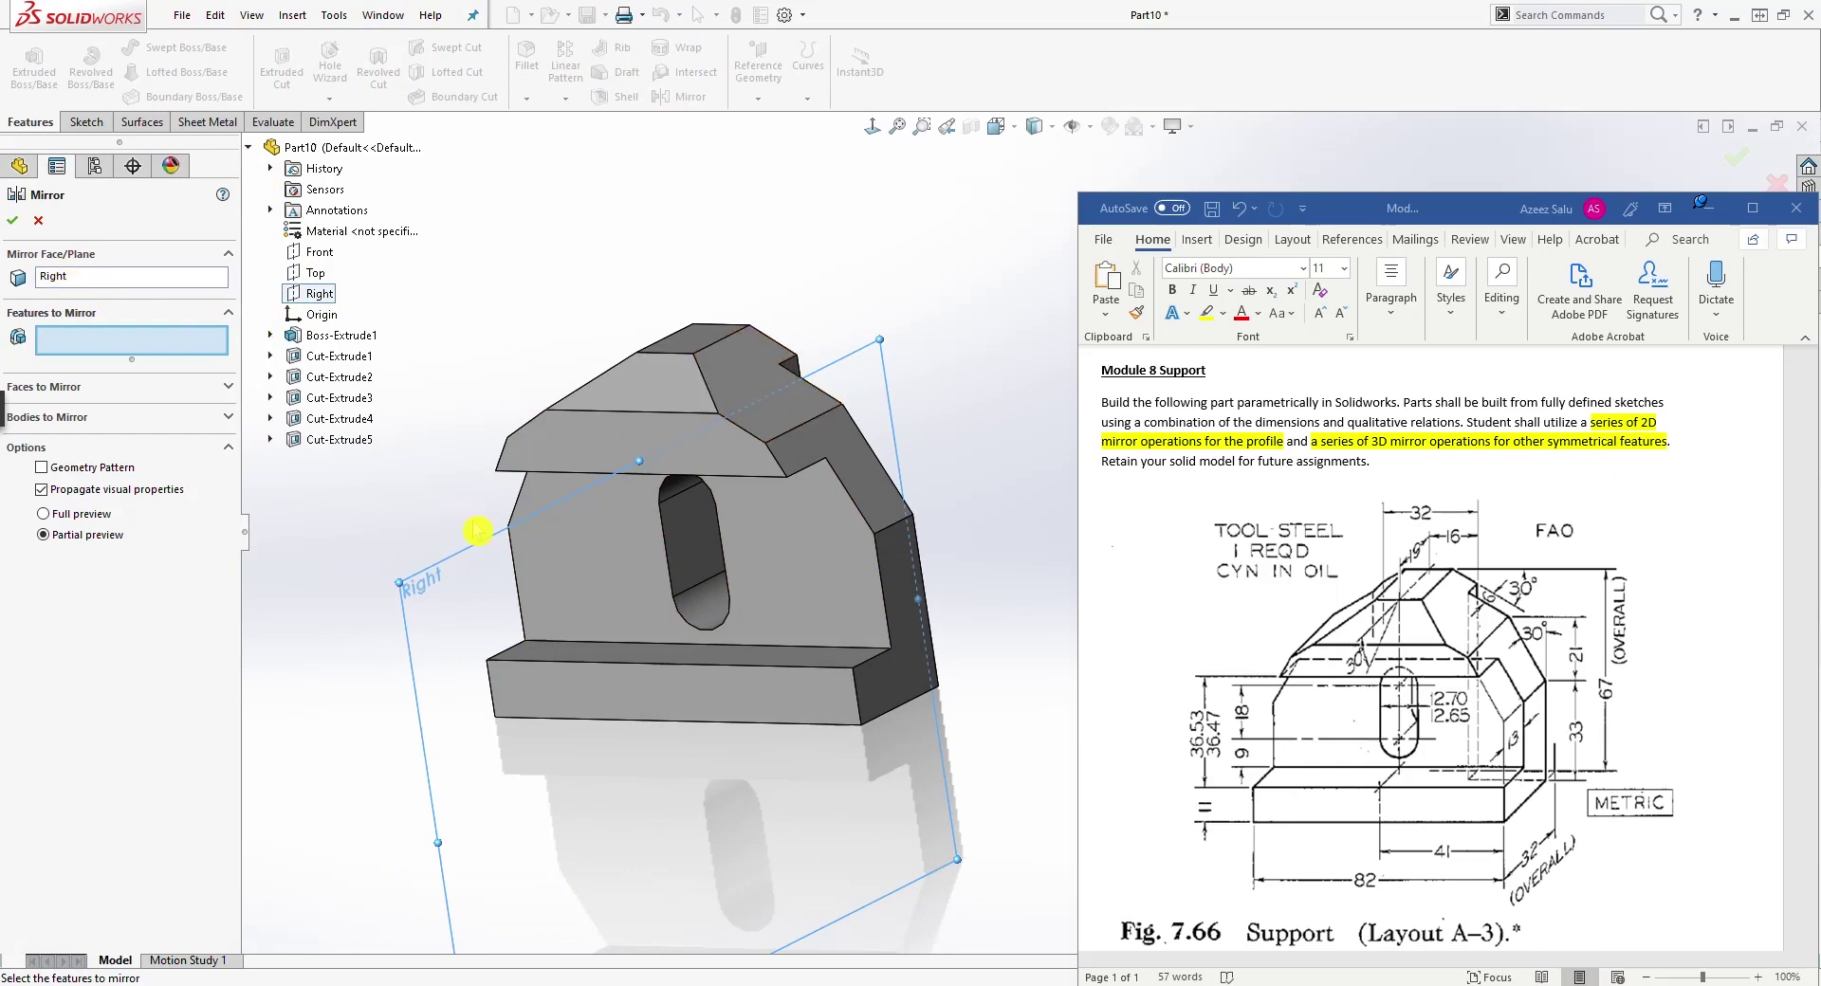
middle_click_drag(477, 531, 556, 552)
left_click(338, 442)
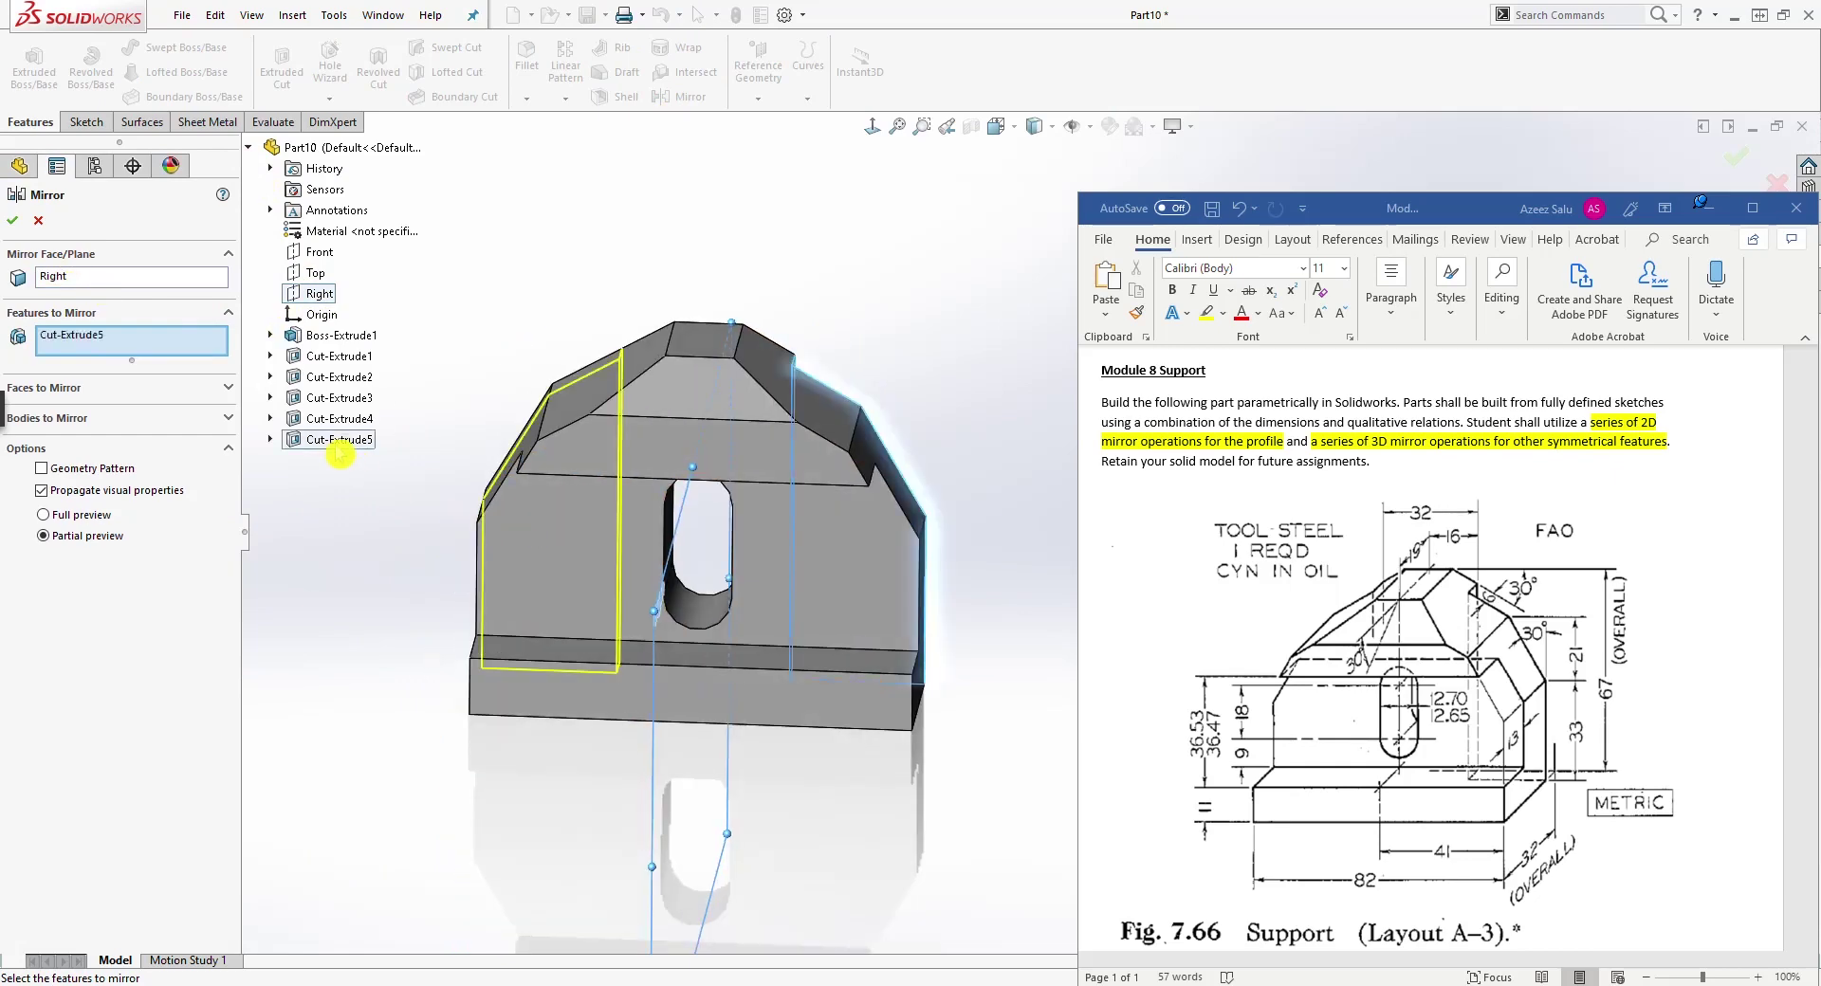
mouse_move(430, 625)
middle_mouse_down()
mouse_move(572, 632)
mouse_move(426, 616)
middle_mouse_up()
left_click(15, 224)
middle_click_drag(612, 626, 600, 662)
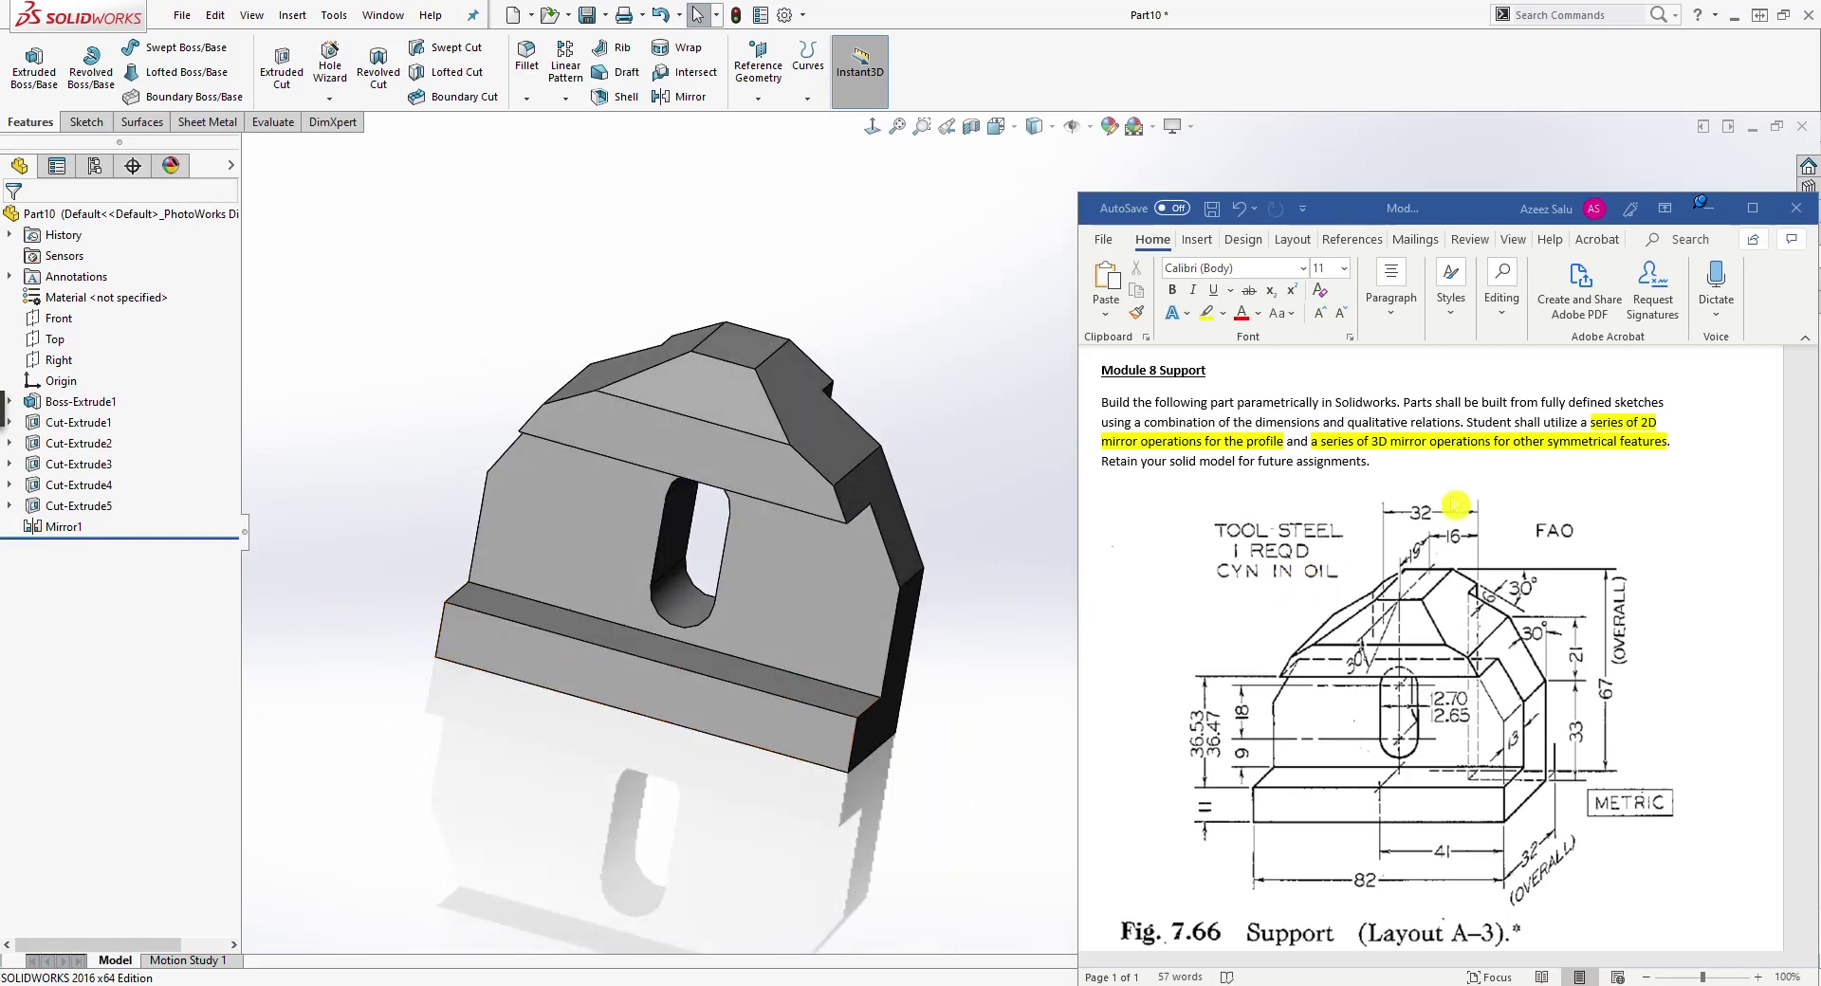
middle_click_drag(732, 418, 827, 384)
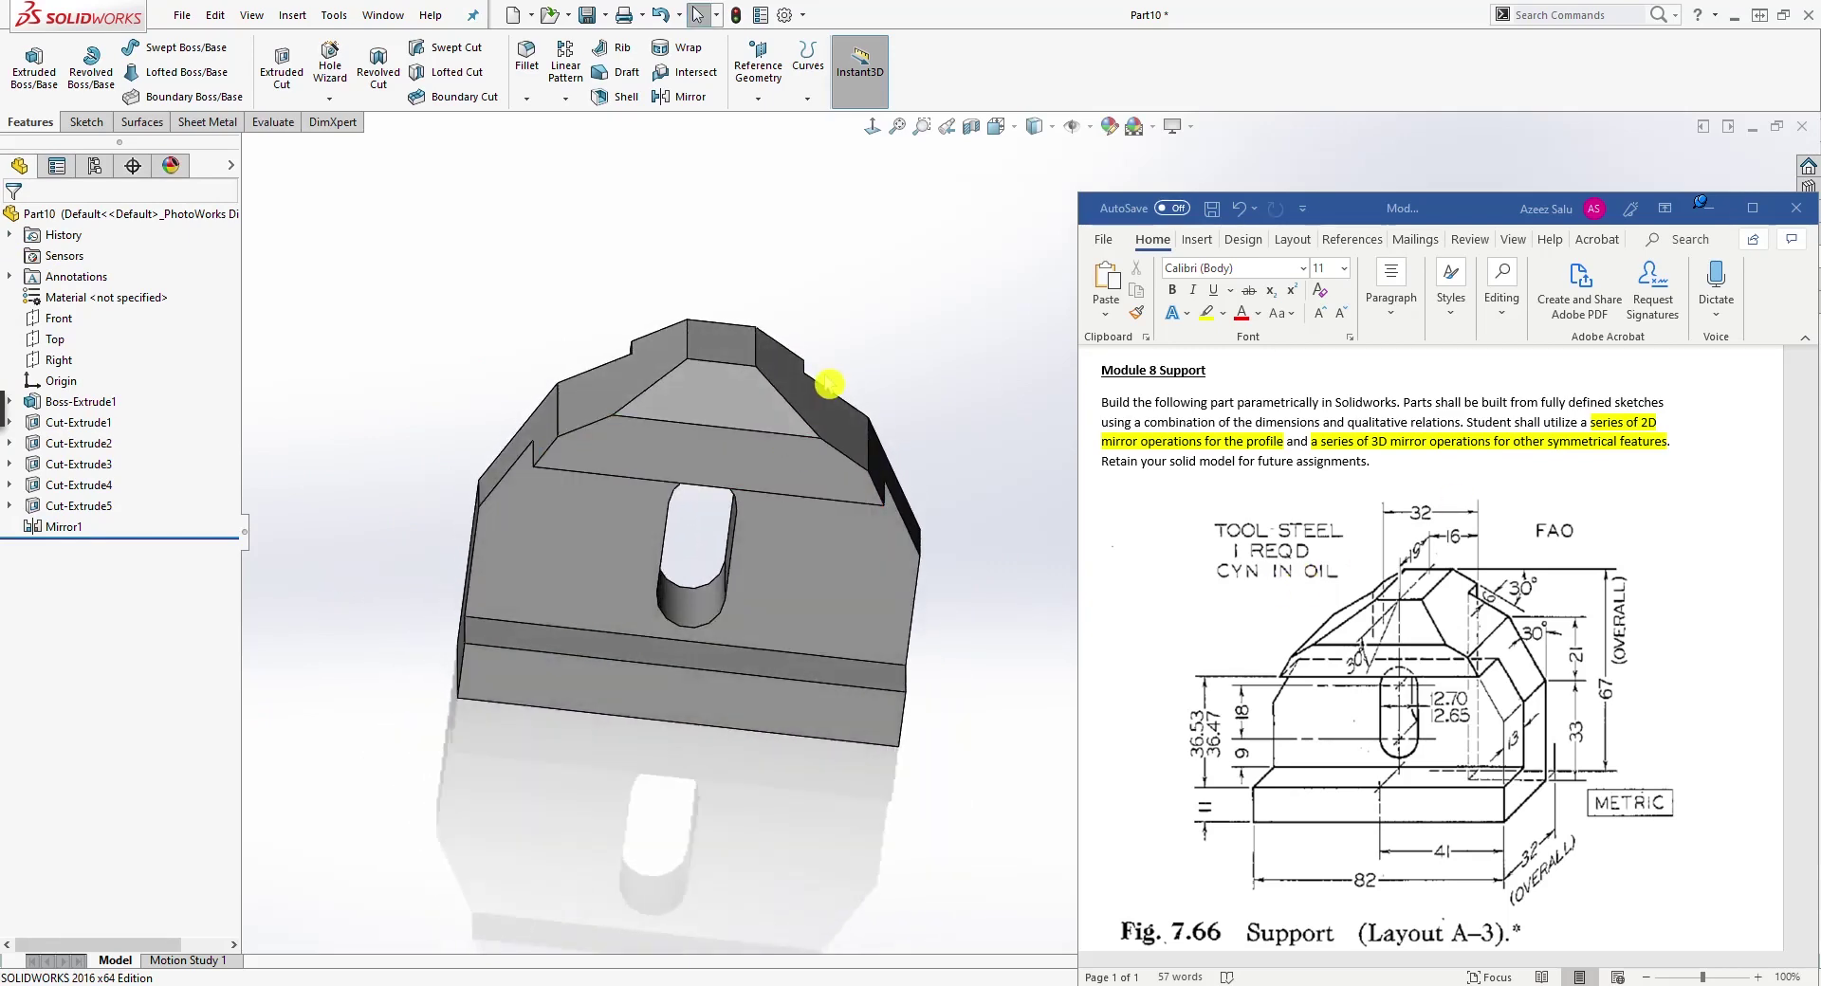
middle_click_drag(874, 463, 582, 358)
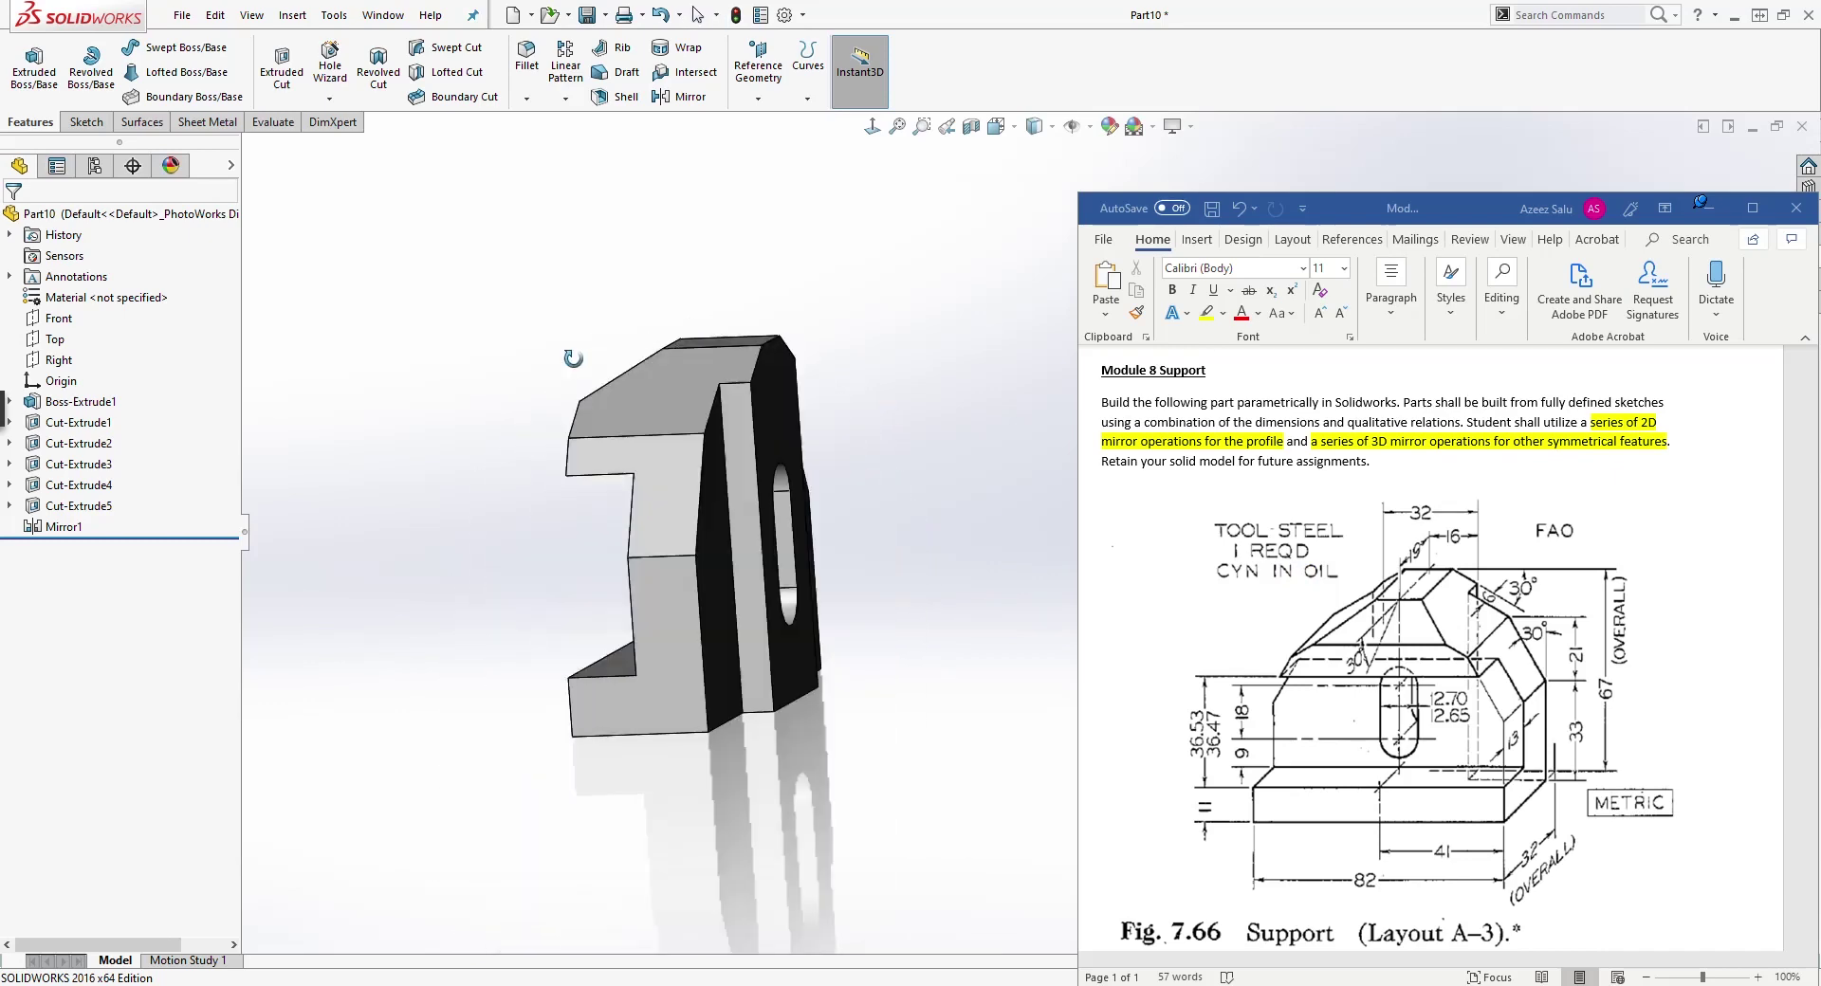
middle_click_drag(726, 425, 779, 414)
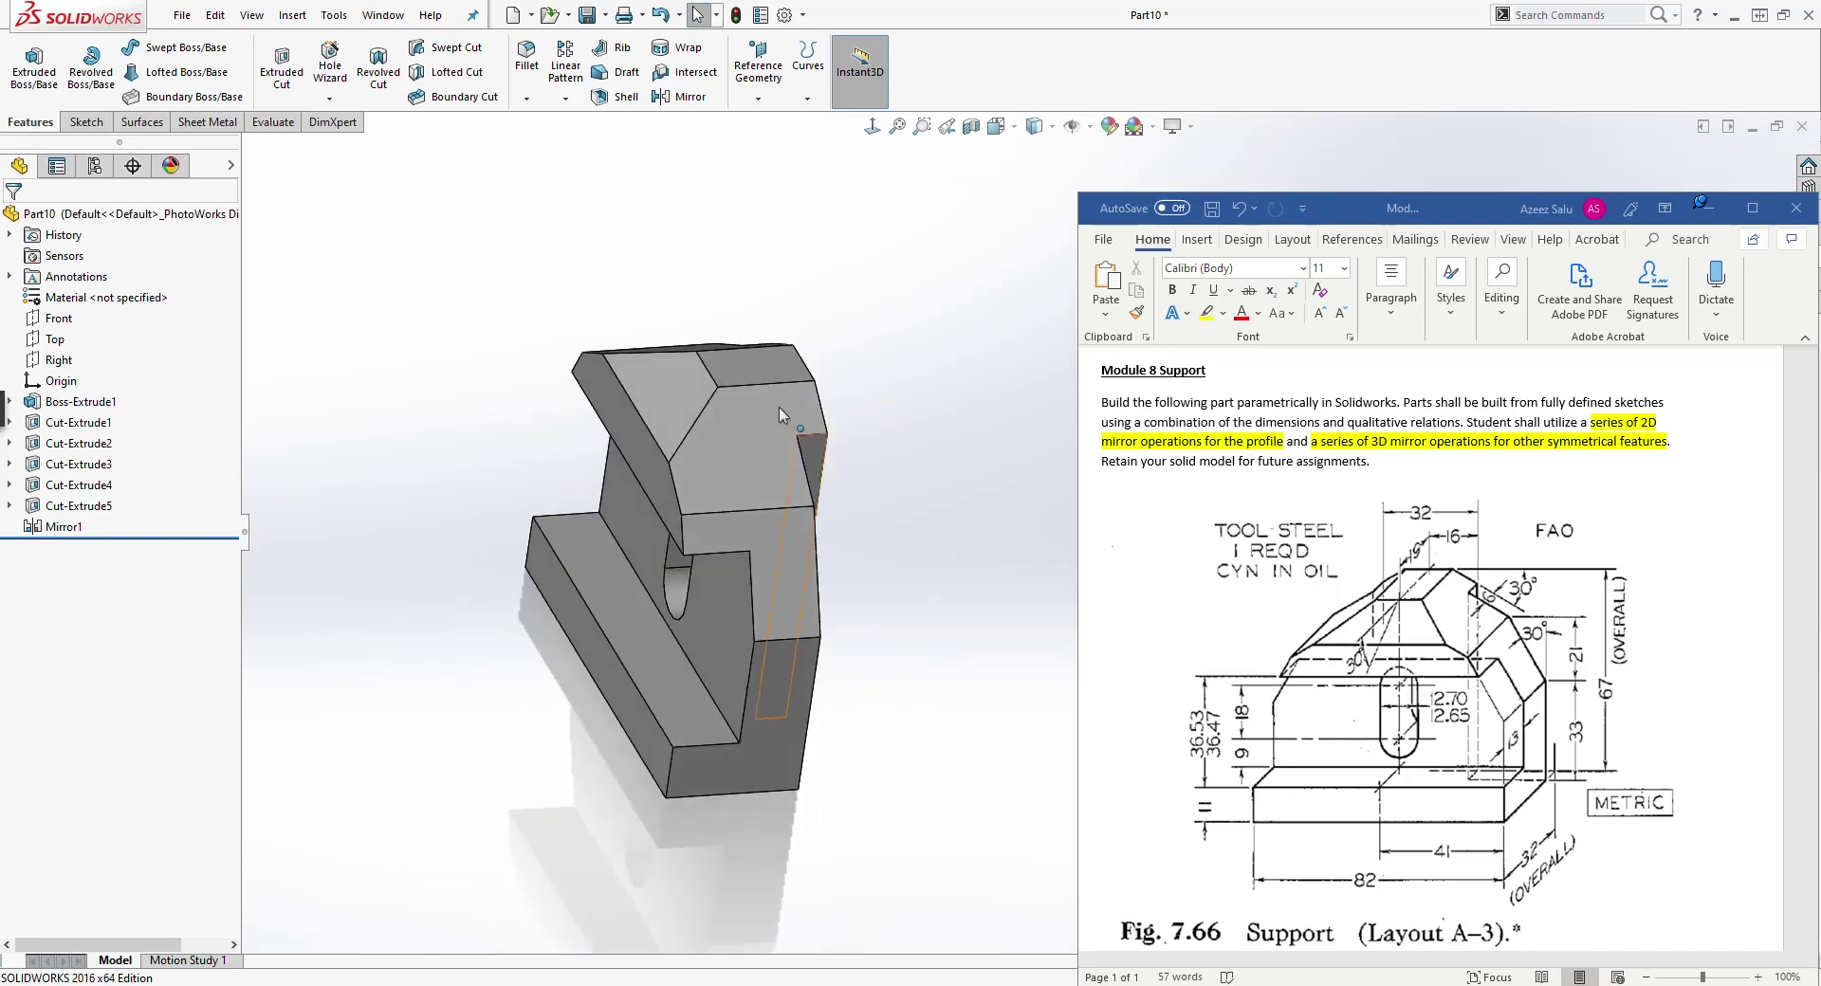
middle_click_drag(680, 359, 915, 401)
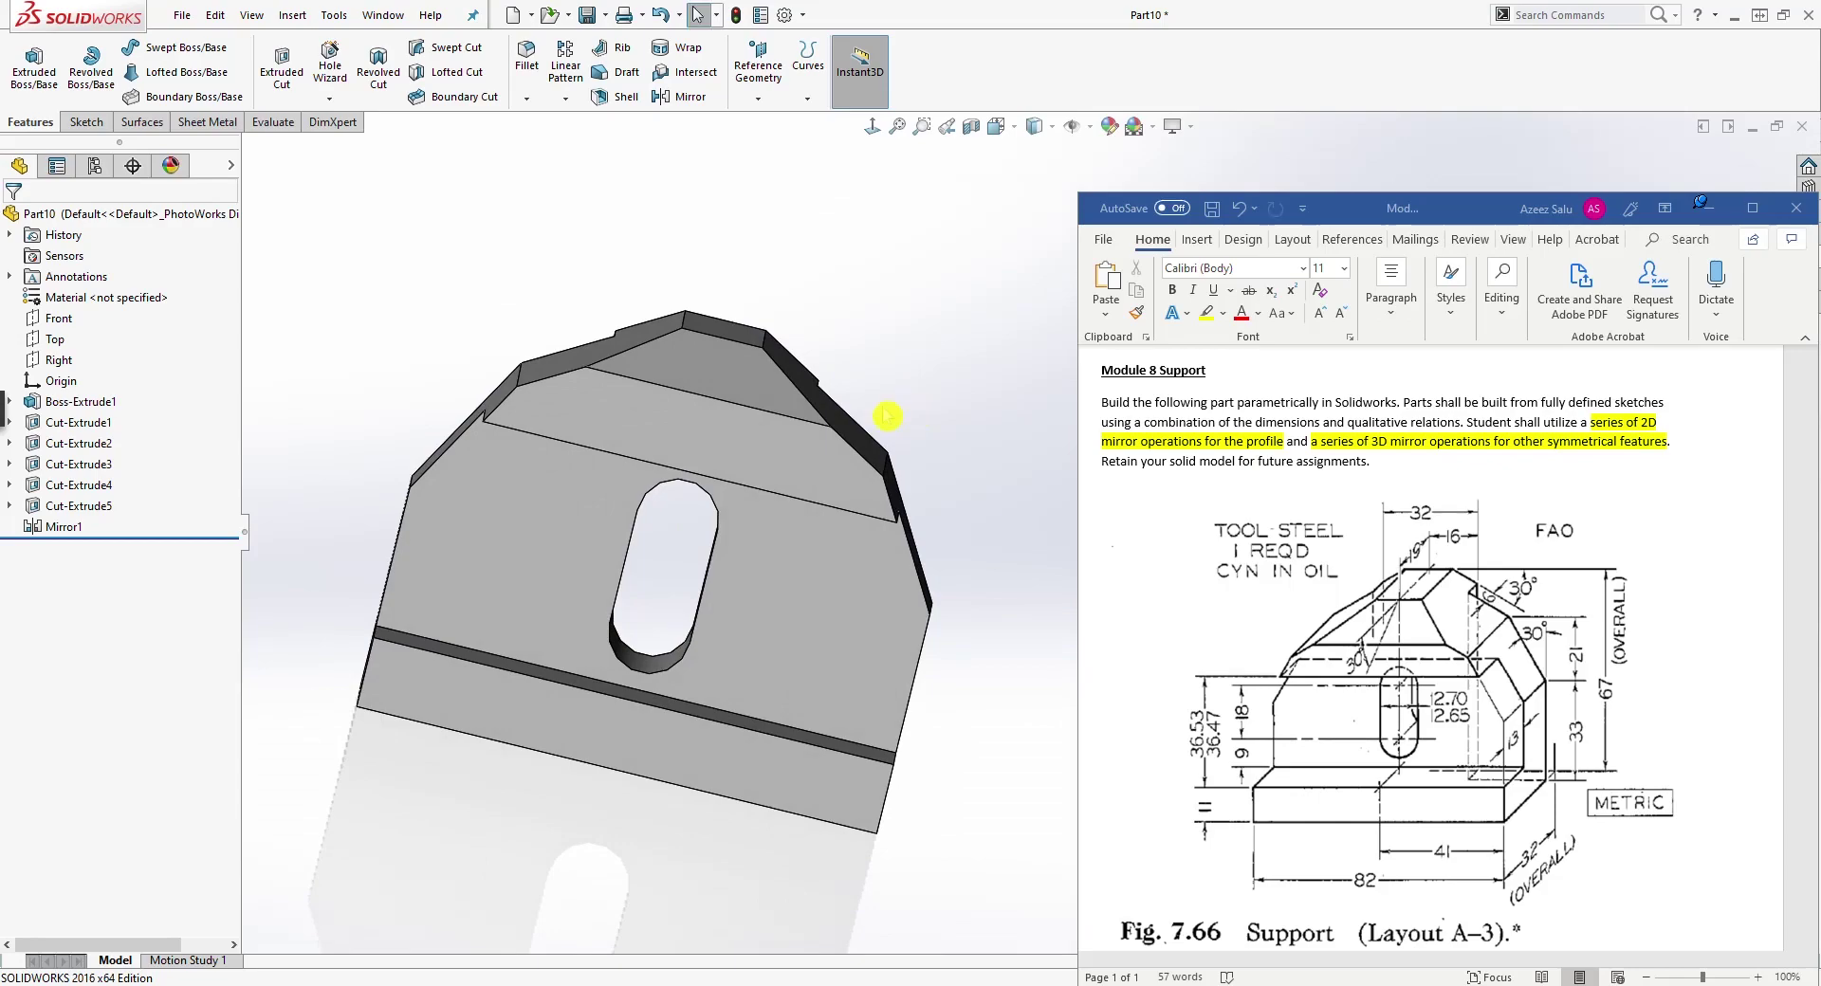